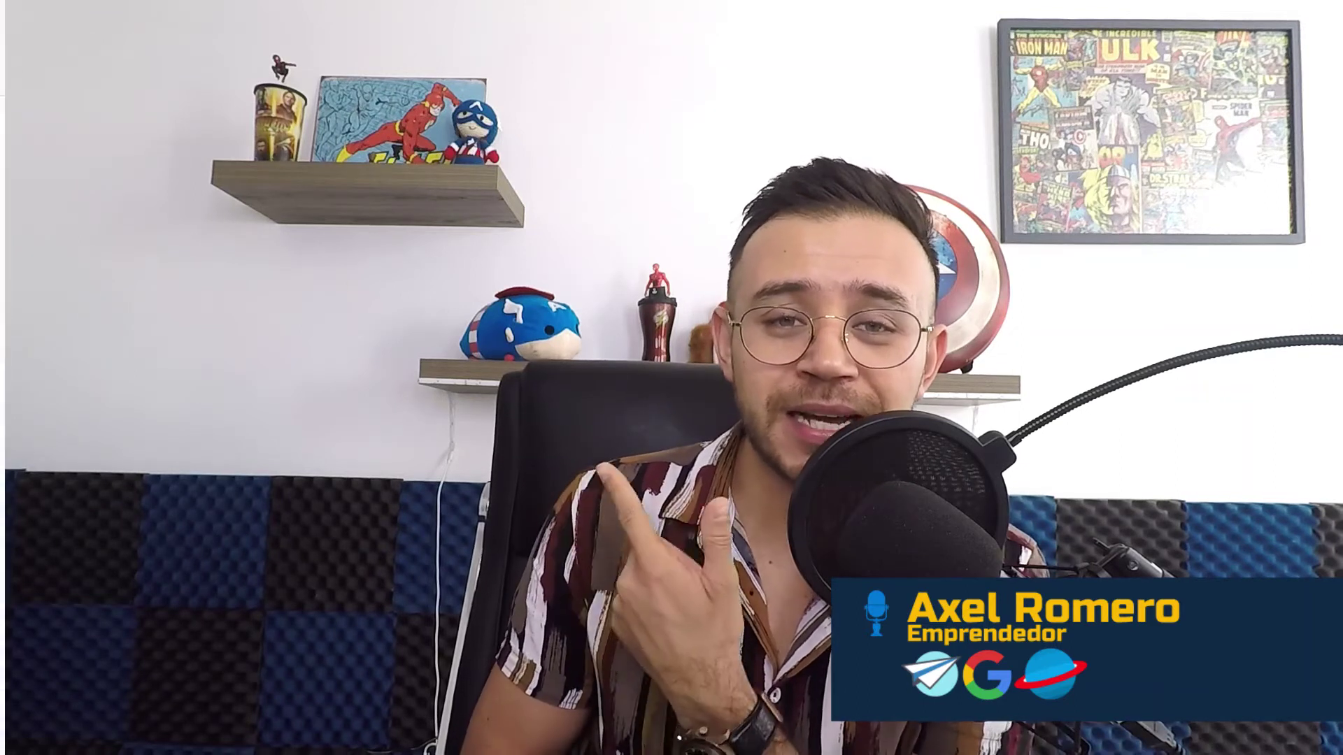
Set the report's Desde date to 1 Oct 2021 and Hasta to 16 Nov 2021, then save.
{"action": "left_click", "coordinate": [174, 158]}
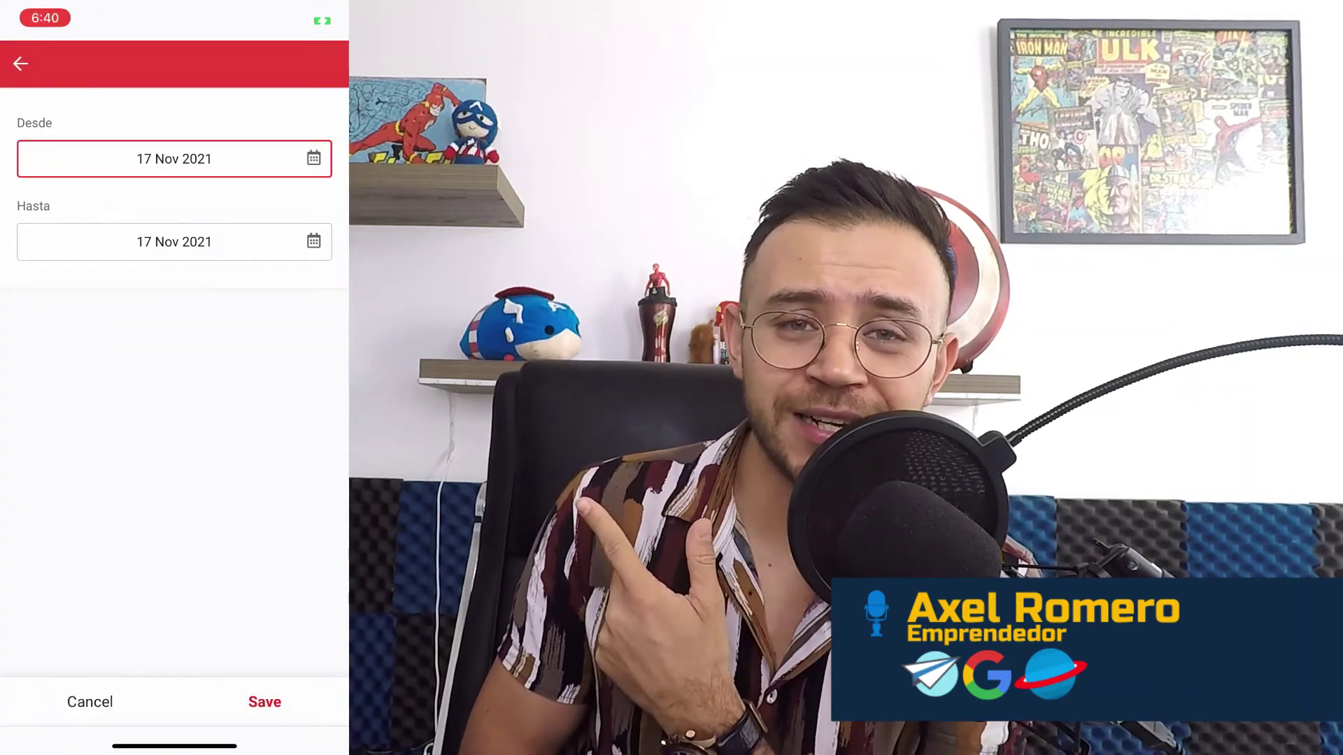
{"action": "left_click", "coordinate": [120, 260]}
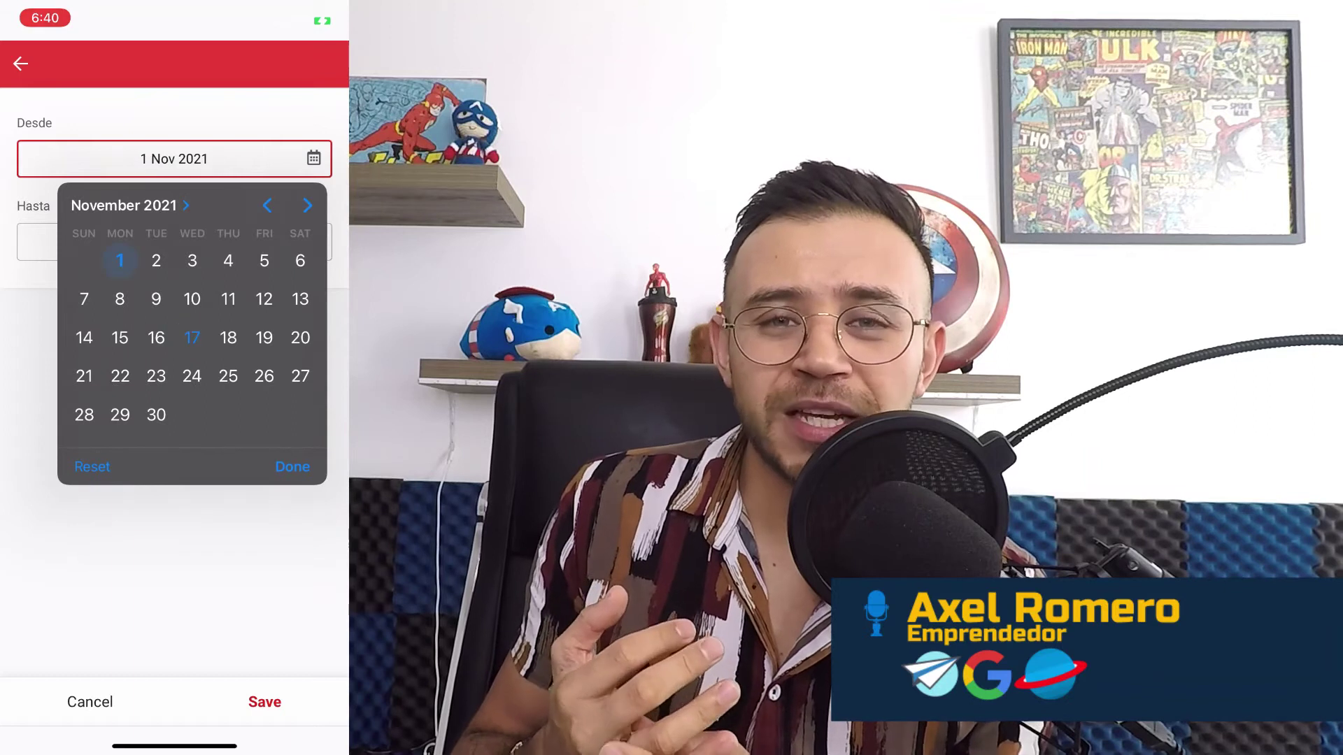
{"action": "left_click", "coordinate": [266, 205]}
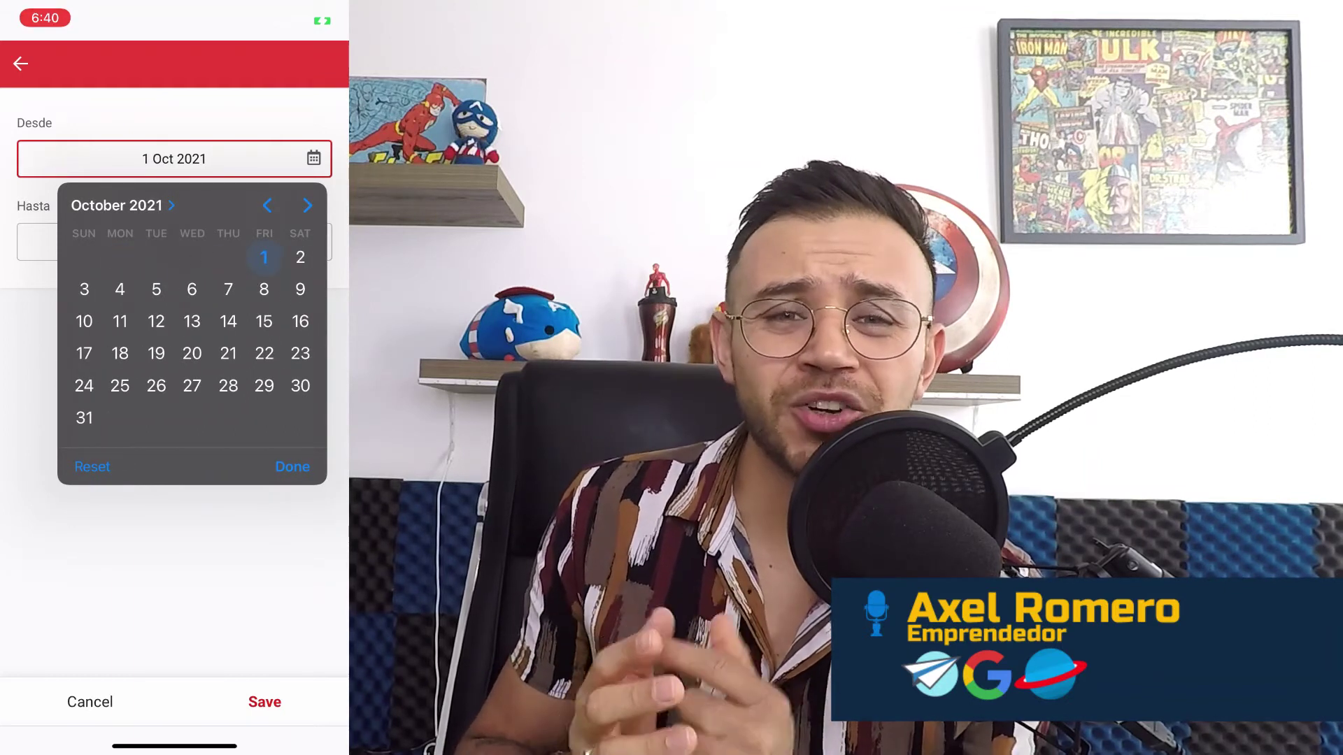
{"action": "left_click", "coordinate": [292, 466]}
{"action": "left_click", "coordinate": [175, 242]}
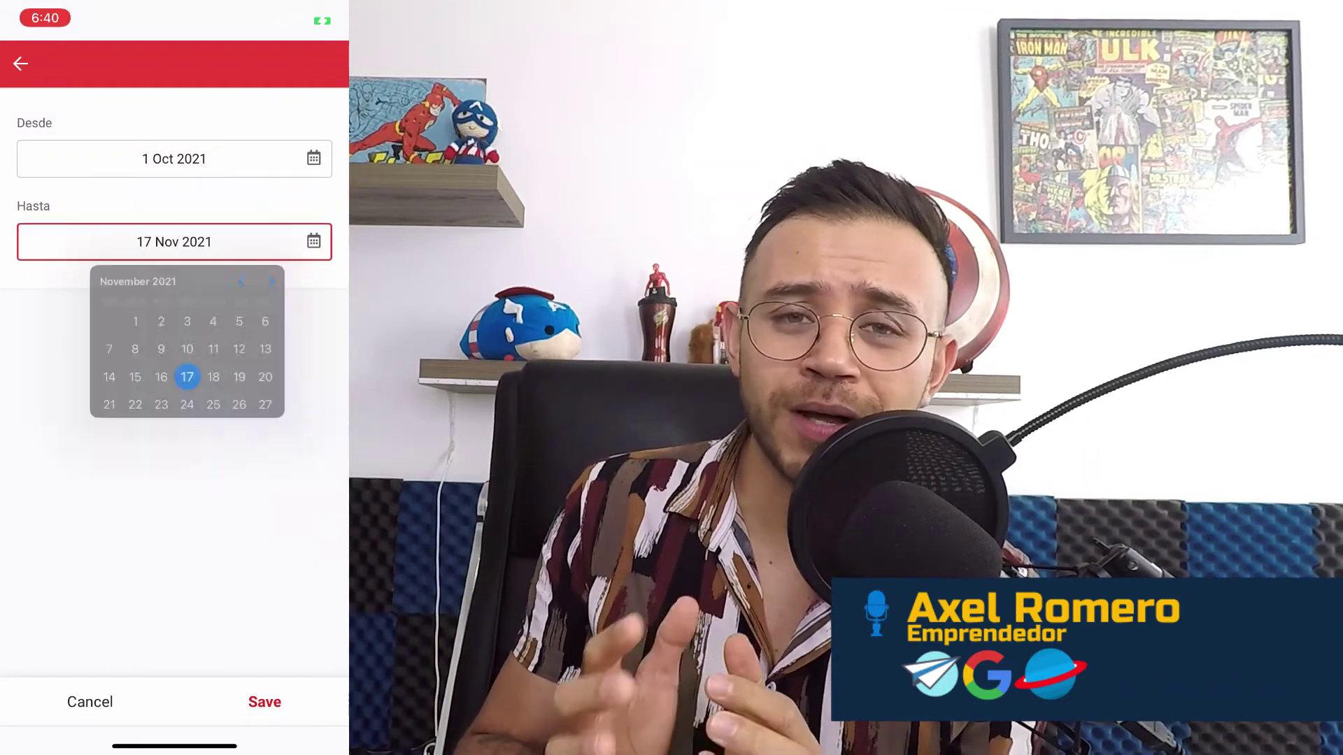
{"action": "left_click", "coordinate": [156, 419]}
{"action": "left_click", "coordinate": [293, 549]}
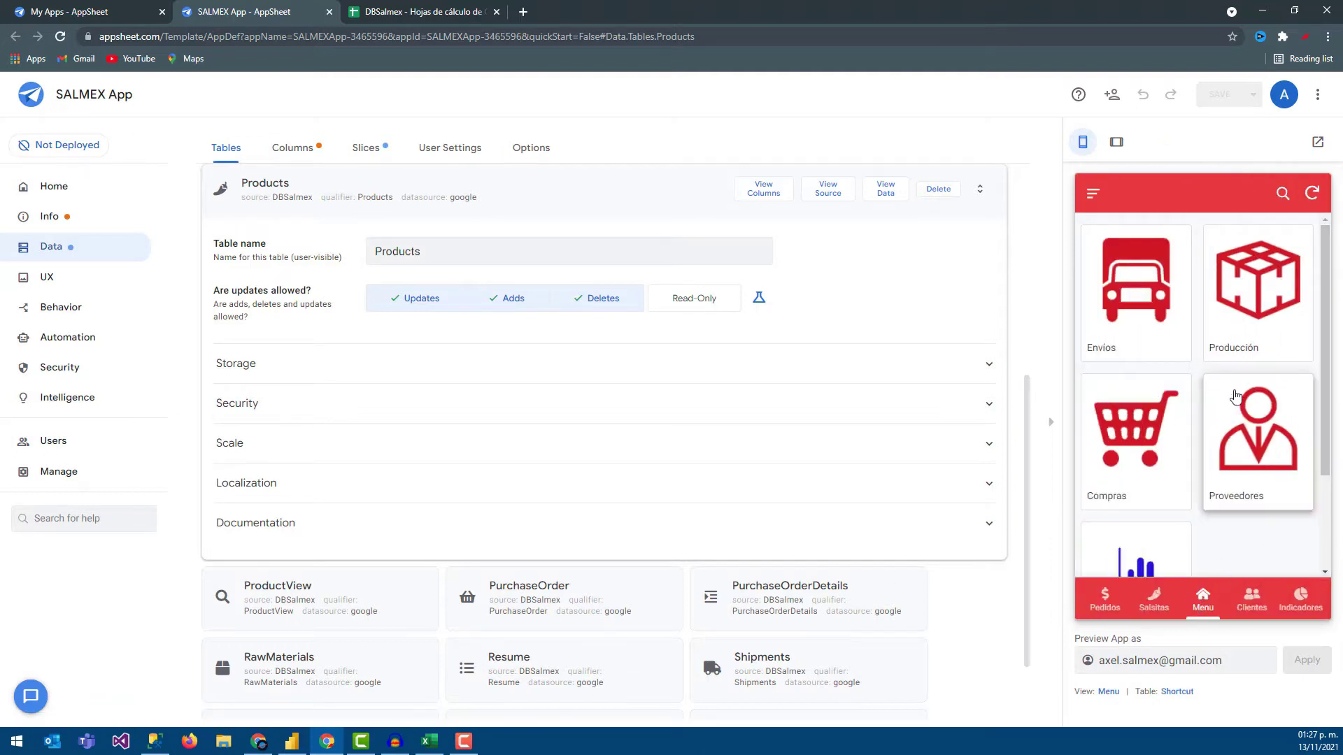
Open the Compras purchase order list and scroll through the orders.
{"action": "left_click", "coordinate": [1131, 462]}
{"action": "scroll", "coordinate": [1142, 416], "scroll_direction": "down", "scroll_amount": 2}
{"action": "scroll", "coordinate": [1140, 419], "scroll_direction": "down", "scroll_amount": 2}
{"action": "scroll", "coordinate": [1139, 427], "scroll_direction": "down", "scroll_amount": 2}
{"action": "scroll", "coordinate": [1137, 434], "scroll_direction": "down", "scroll_amount": 2}
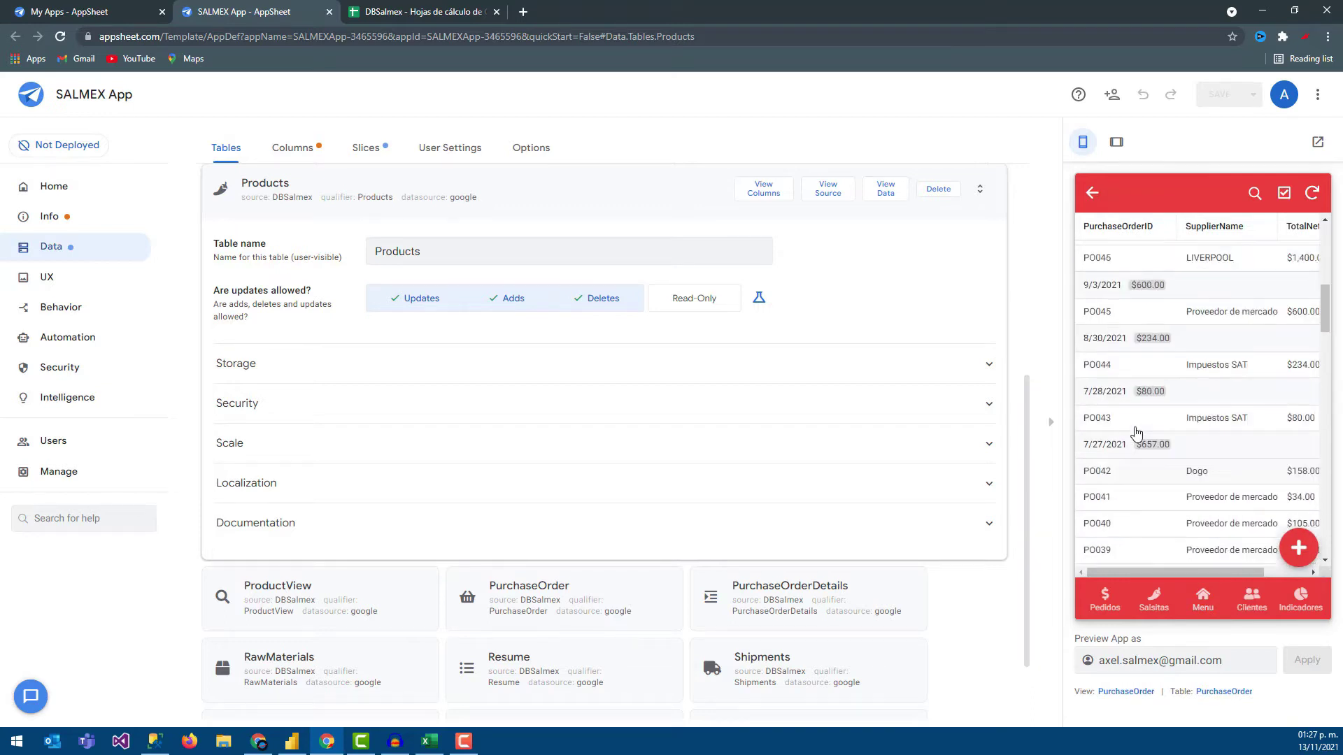
{"action": "scroll", "coordinate": [1136, 434], "scroll_direction": "up", "scroll_amount": 5}
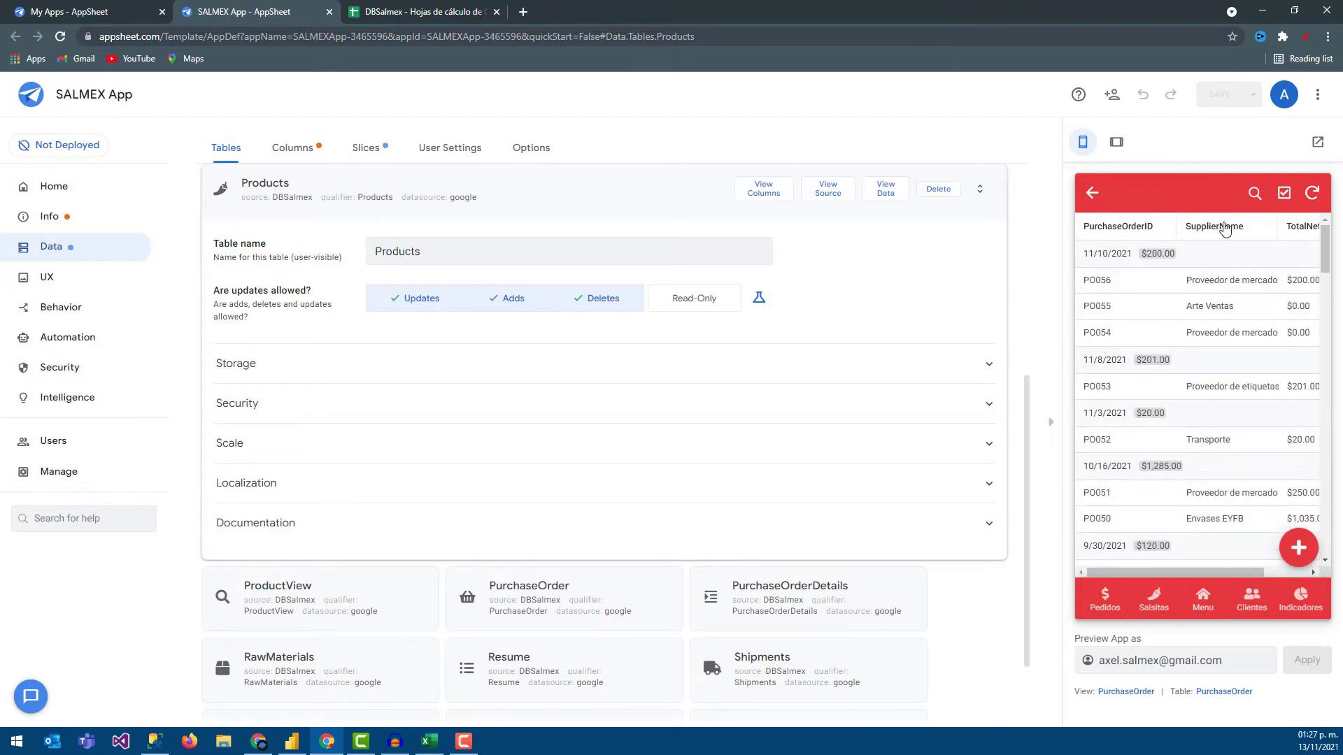
Filter the order list by OrderDate from 10/1/2021 to 10/31/2021.
{"action": "left_click", "coordinate": [1254, 196]}
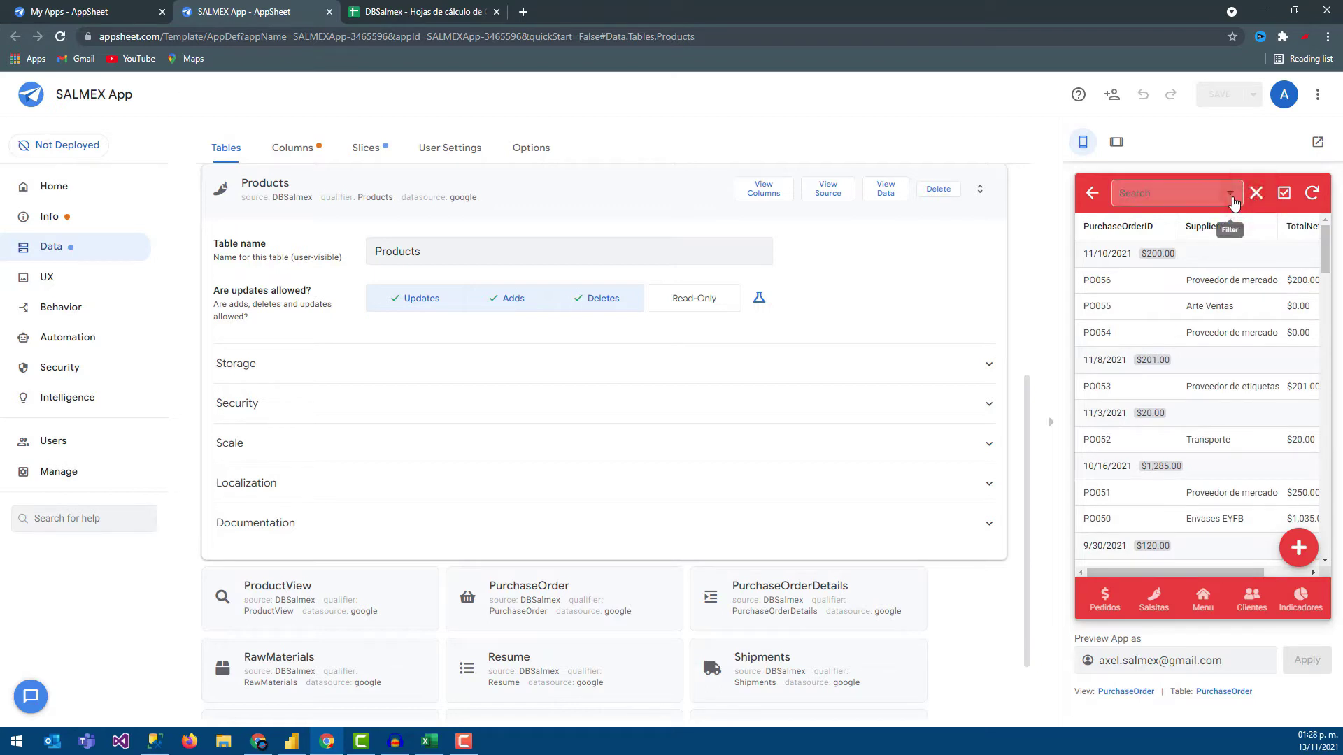
{"action": "left_click", "coordinate": [1233, 202]}
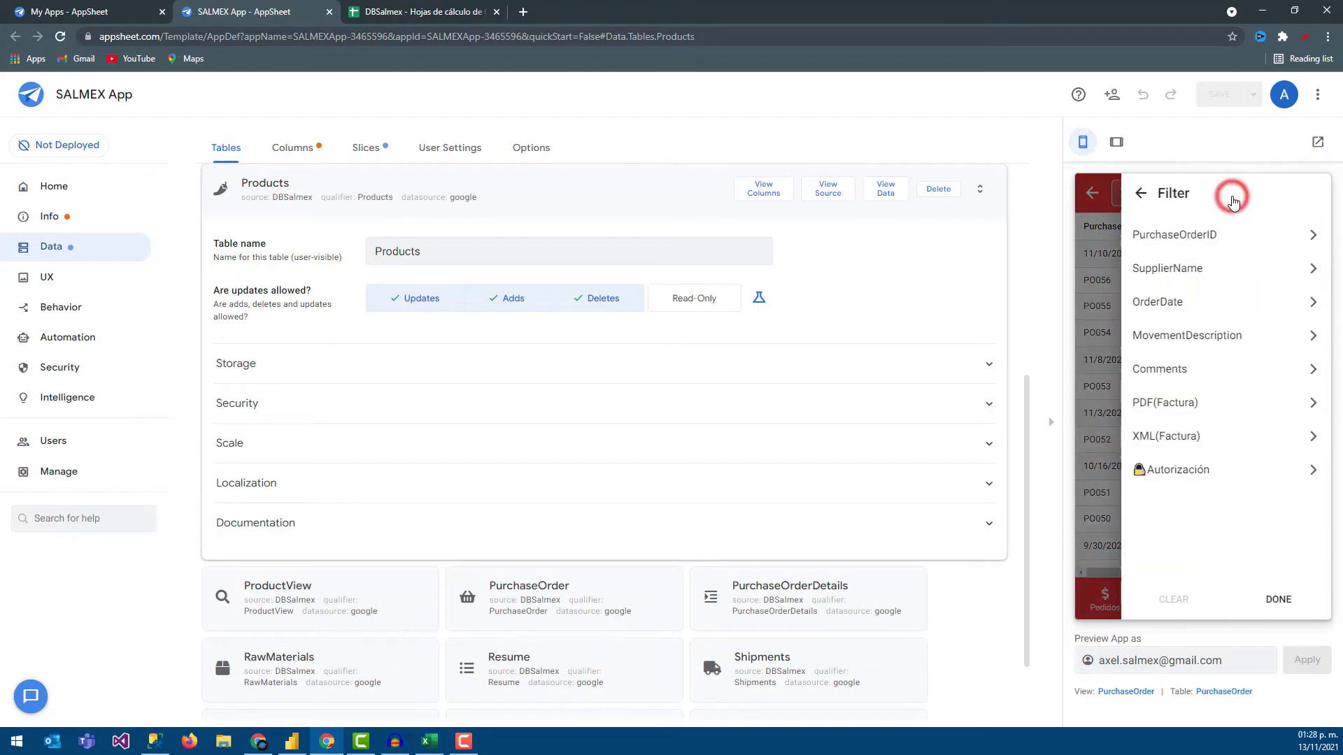
{"action": "left_click", "coordinate": [1200, 310]}
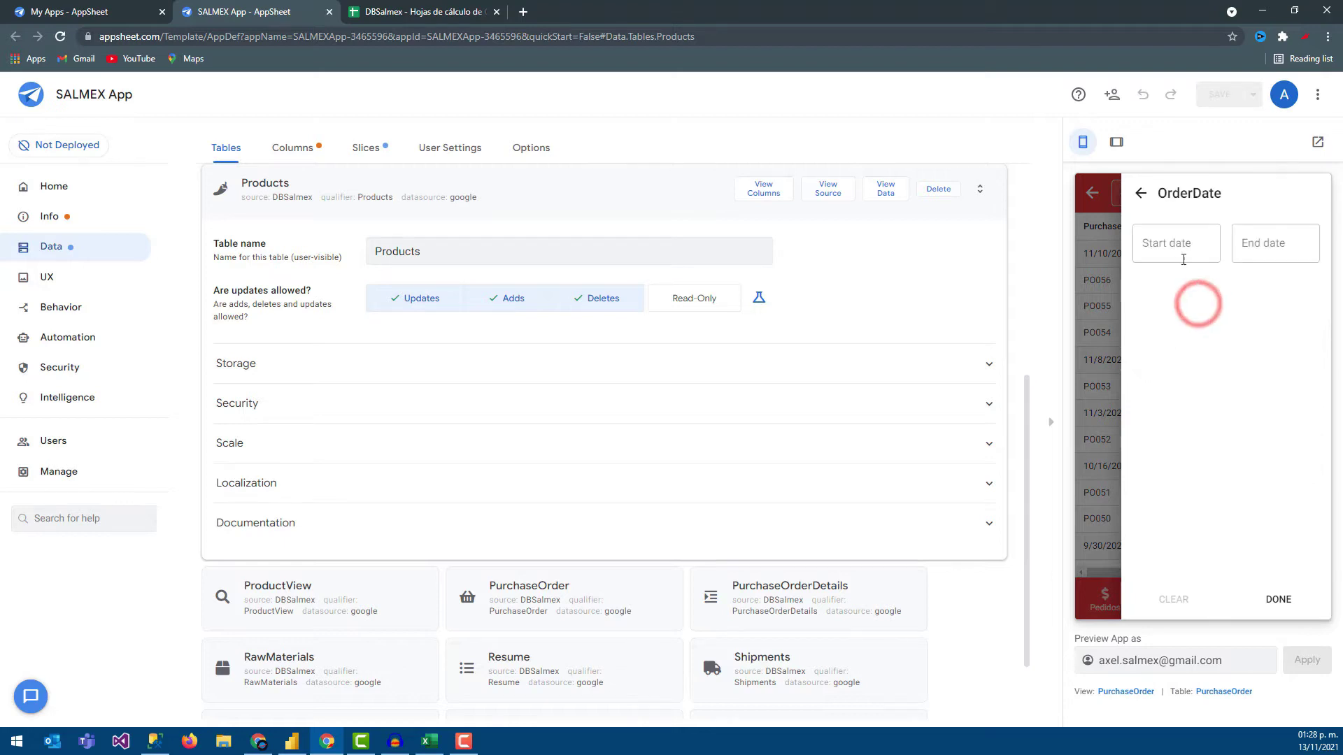
{"action": "left_click", "coordinate": [1175, 244]}
{"action": "left_click", "coordinate": [1114, 329]}
{"action": "left_click", "coordinate": [1256, 381]}
{"action": "left_click", "coordinate": [1283, 538]}
{"action": "left_click", "coordinate": [1262, 243]}
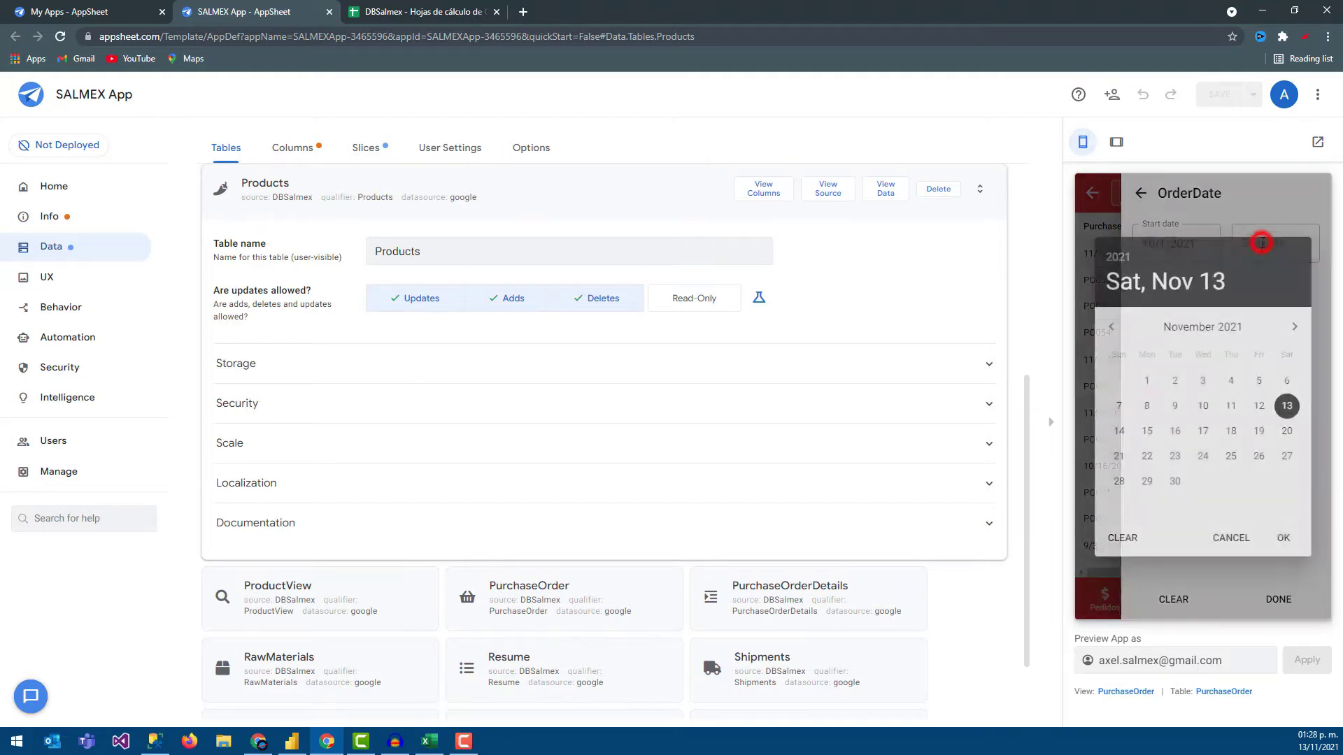
{"action": "left_click", "coordinate": [1112, 328]}
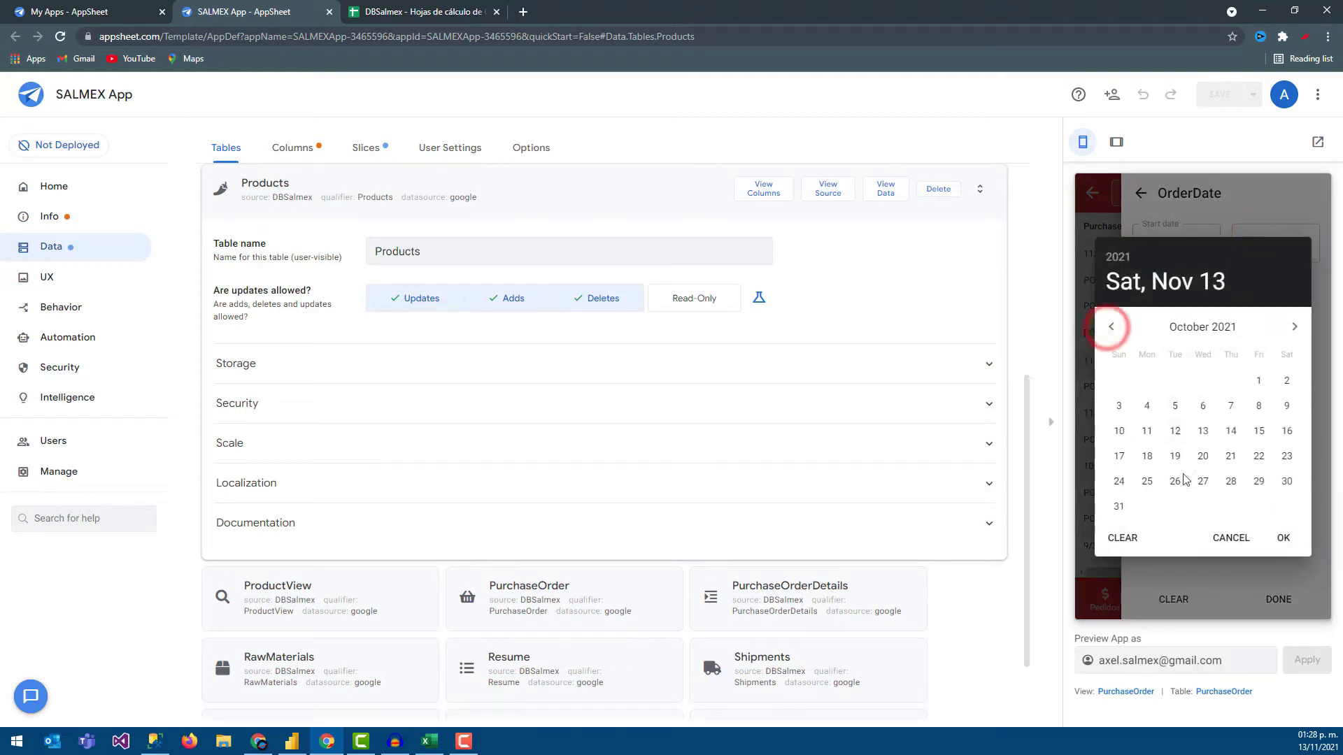
{"action": "left_click", "coordinate": [1119, 506]}
{"action": "left_click", "coordinate": [1283, 538]}
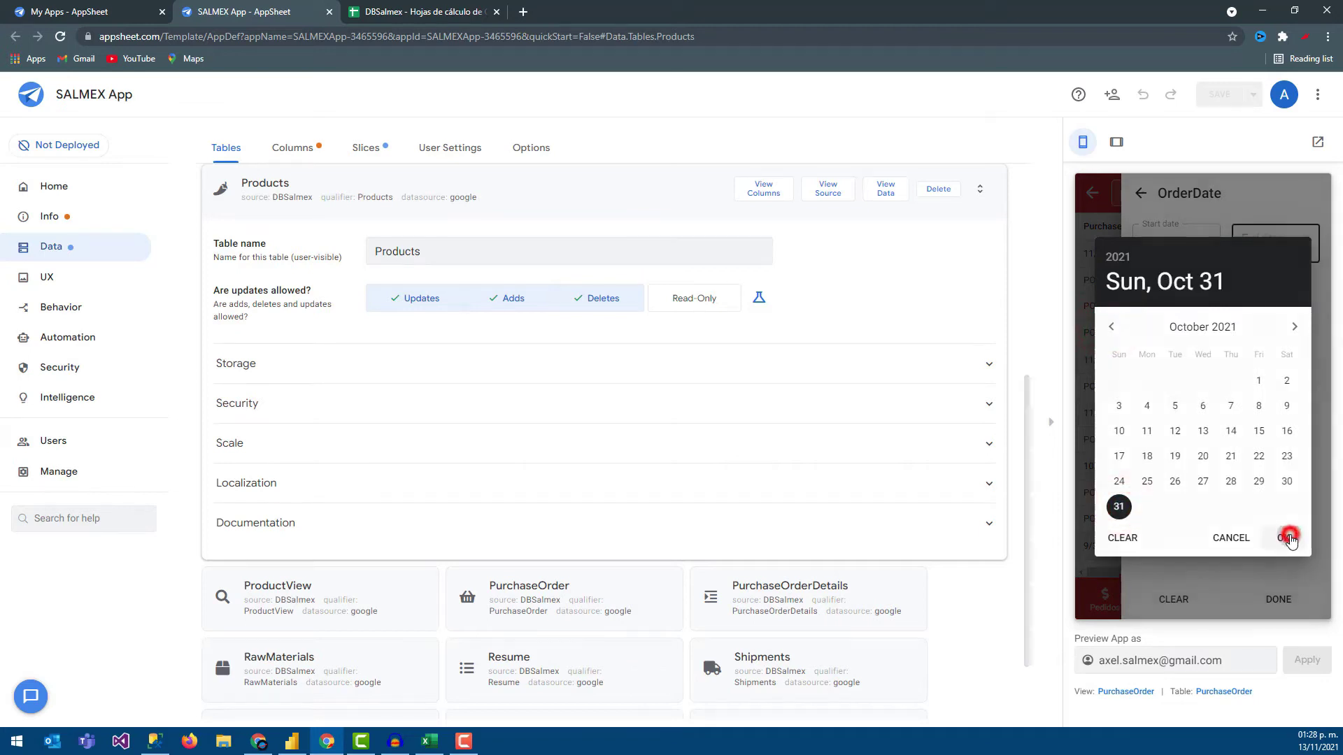
{"action": "left_click", "coordinate": [1269, 603]}
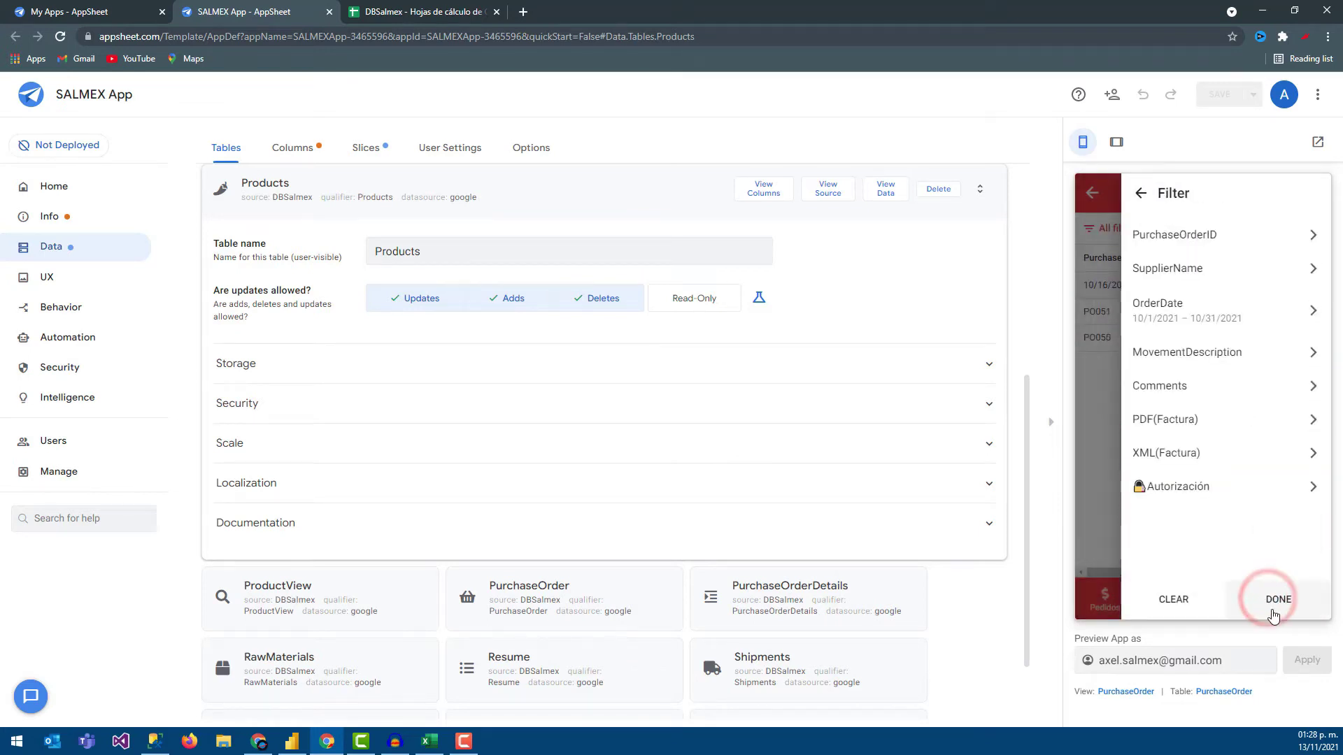
{"action": "left_click", "coordinate": [1275, 603]}
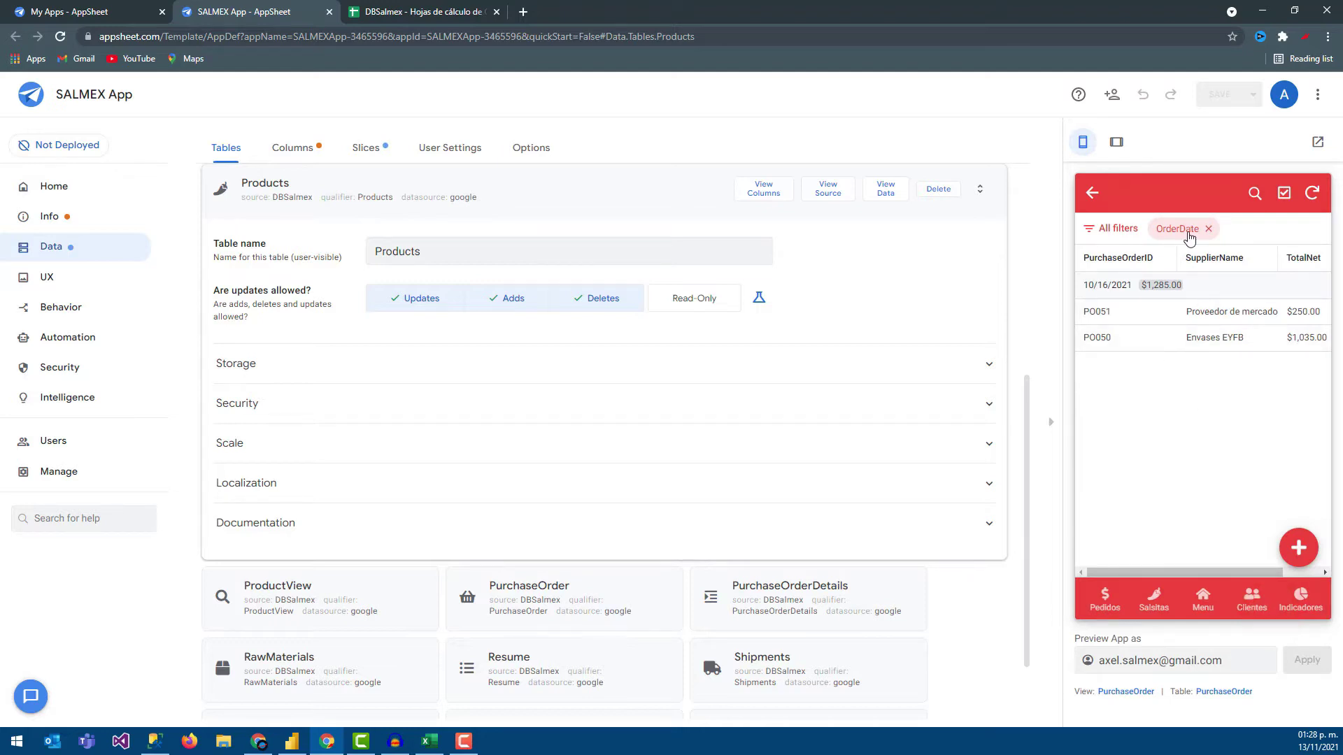
Change the OrderDate filter's start date to 9/1/2021.
{"action": "left_click", "coordinate": [1189, 238]}
{"action": "left_click", "coordinate": [1175, 241]}
{"action": "left_click", "coordinate": [1111, 326]}
{"action": "left_click", "coordinate": [1202, 381]}
{"action": "left_click", "coordinate": [1273, 538]}
{"action": "left_click", "coordinate": [1279, 599]}
{"action": "left_click", "coordinate": [1278, 600]}
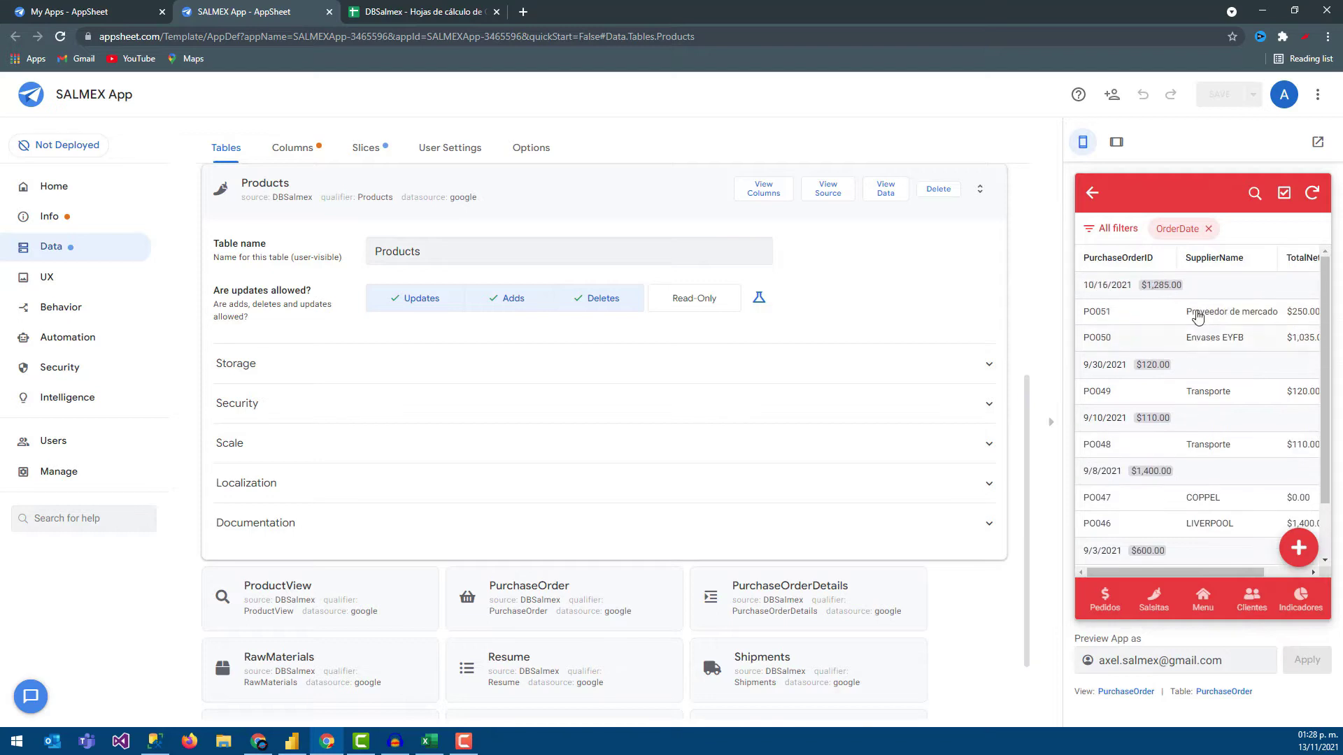
Add a SupplierName filter for Arte Ventas, Transporte and Proveedor de etiquetas.
{"action": "left_click", "coordinate": [1108, 231]}
{"action": "left_click", "coordinate": [1161, 269]}
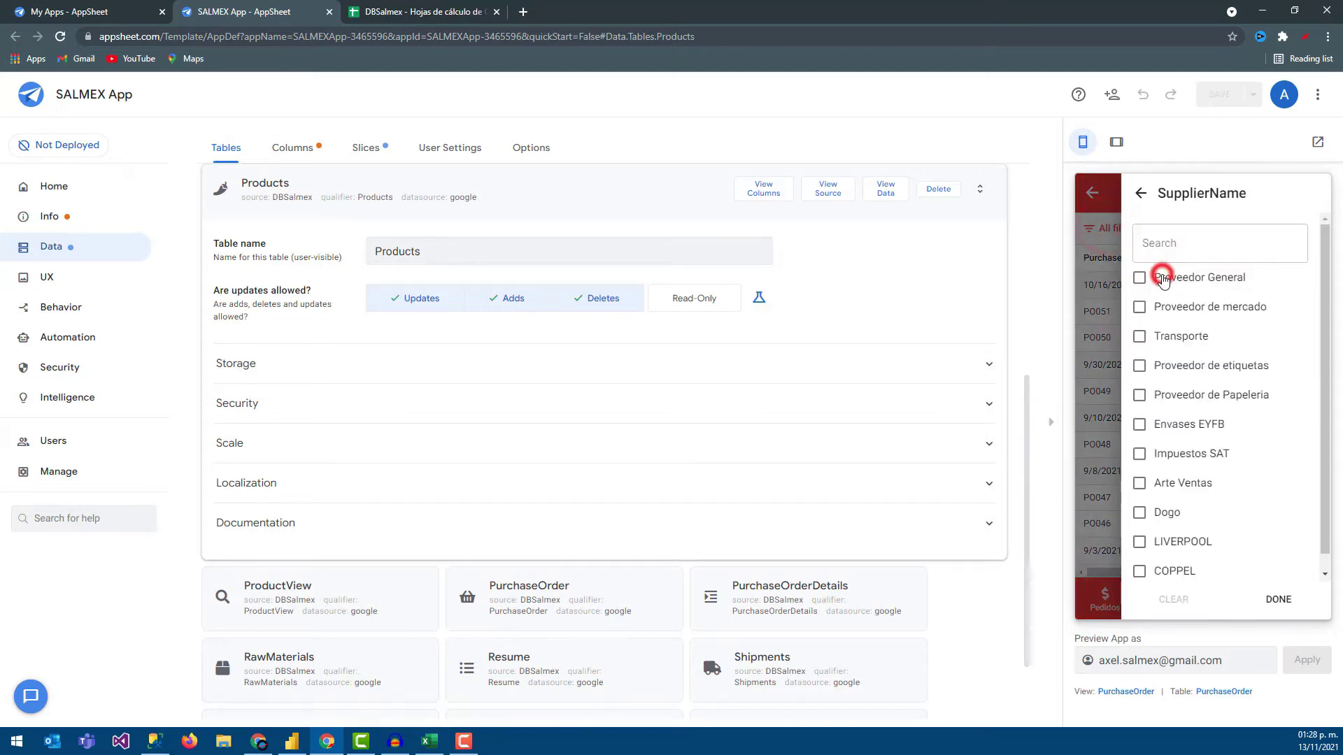
{"action": "scroll", "coordinate": [1167, 402], "scroll_direction": "down", "scroll_amount": 1}
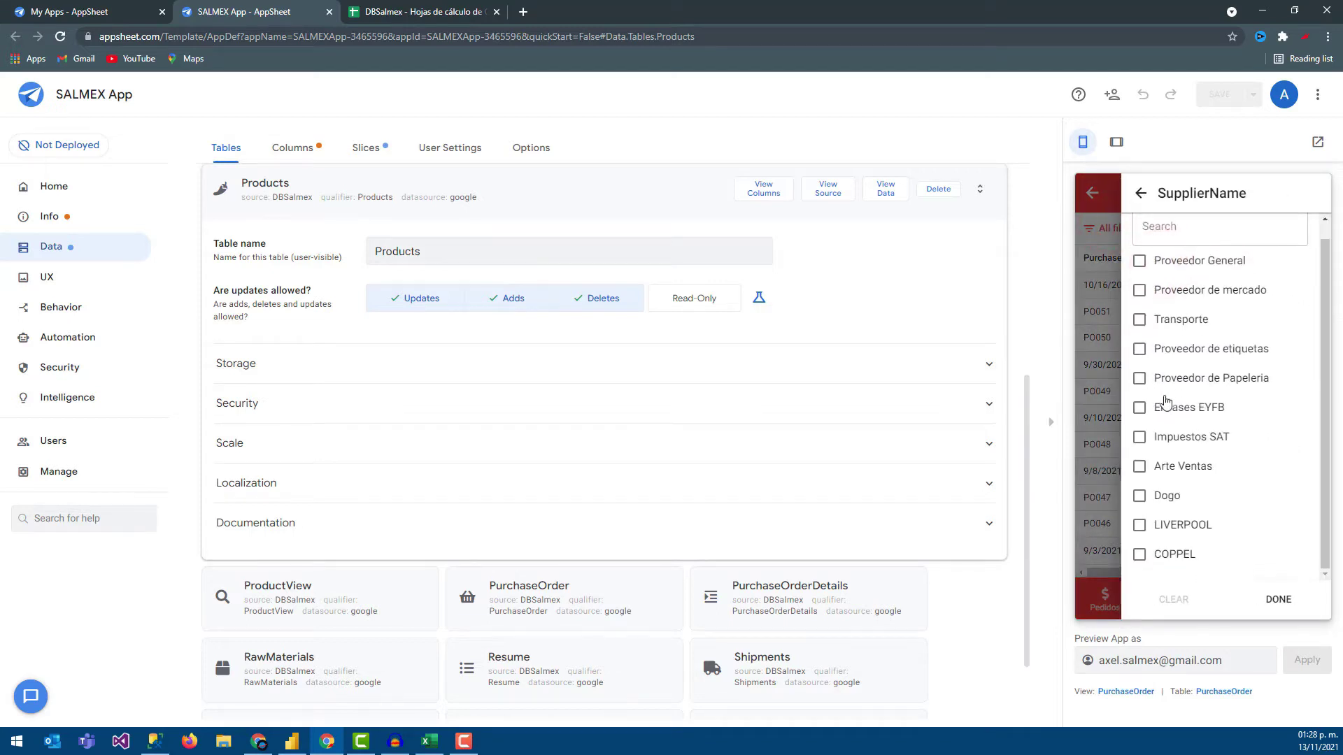
{"action": "left_click", "coordinate": [1139, 469]}
{"action": "left_click", "coordinate": [1139, 320]}
{"action": "left_click", "coordinate": [1139, 349]}
{"action": "left_click", "coordinate": [1269, 600]}
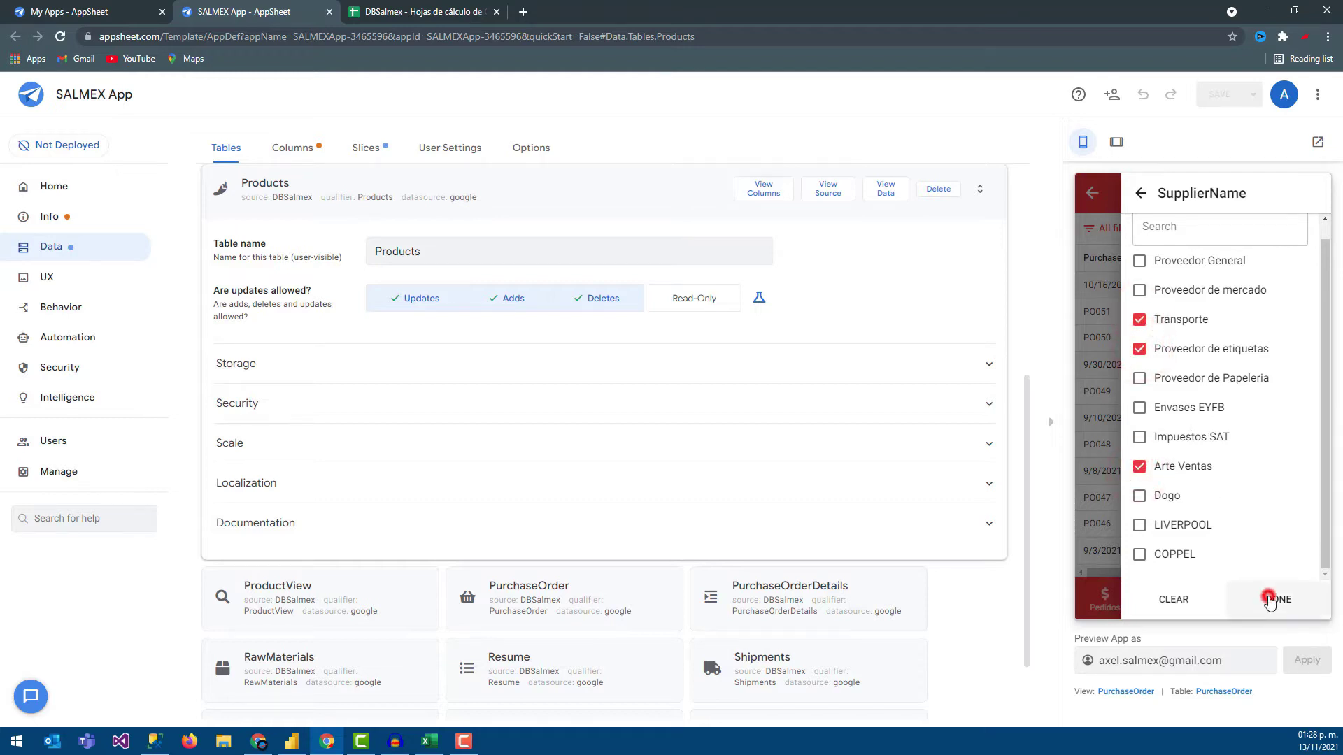
{"action": "left_click", "coordinate": [1277, 599]}
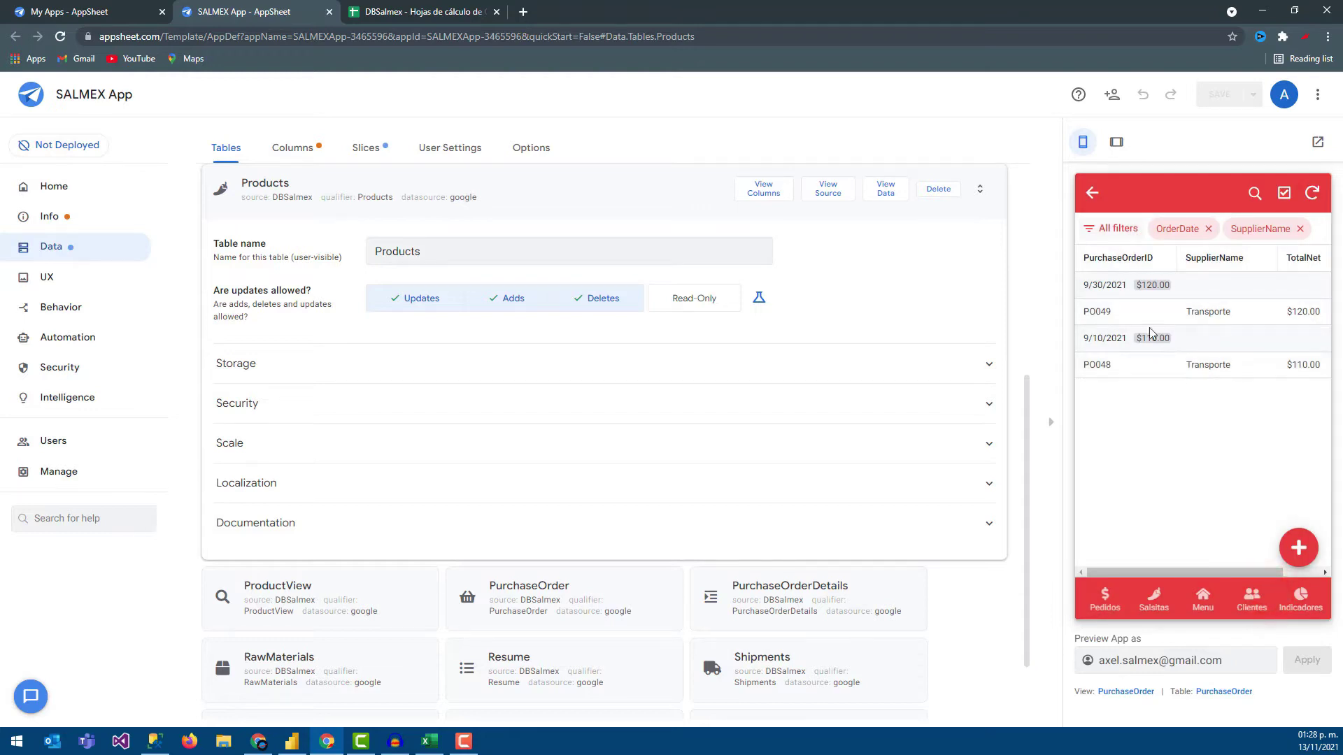
Add a MovementDescription filter for CASH and TRANSFER movements.
{"action": "left_click", "coordinate": [1117, 229]}
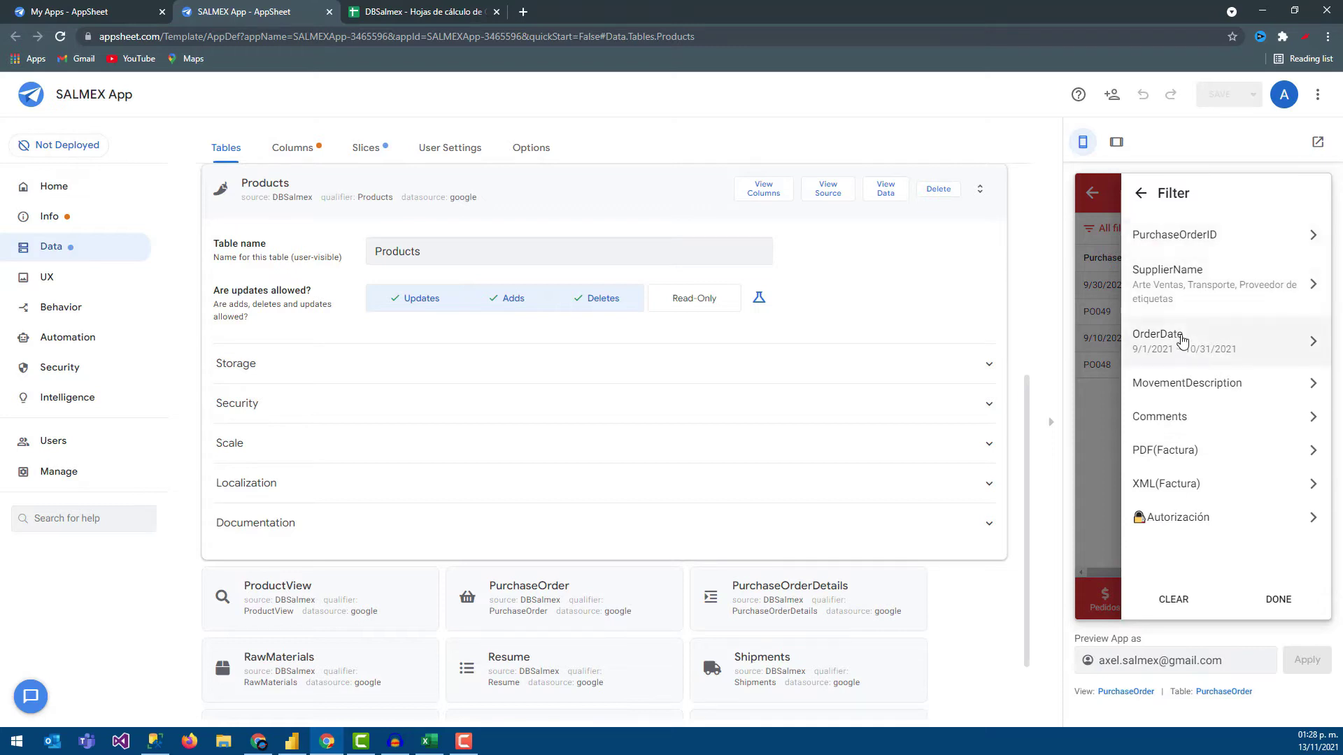
{"action": "left_click", "coordinate": [1175, 391]}
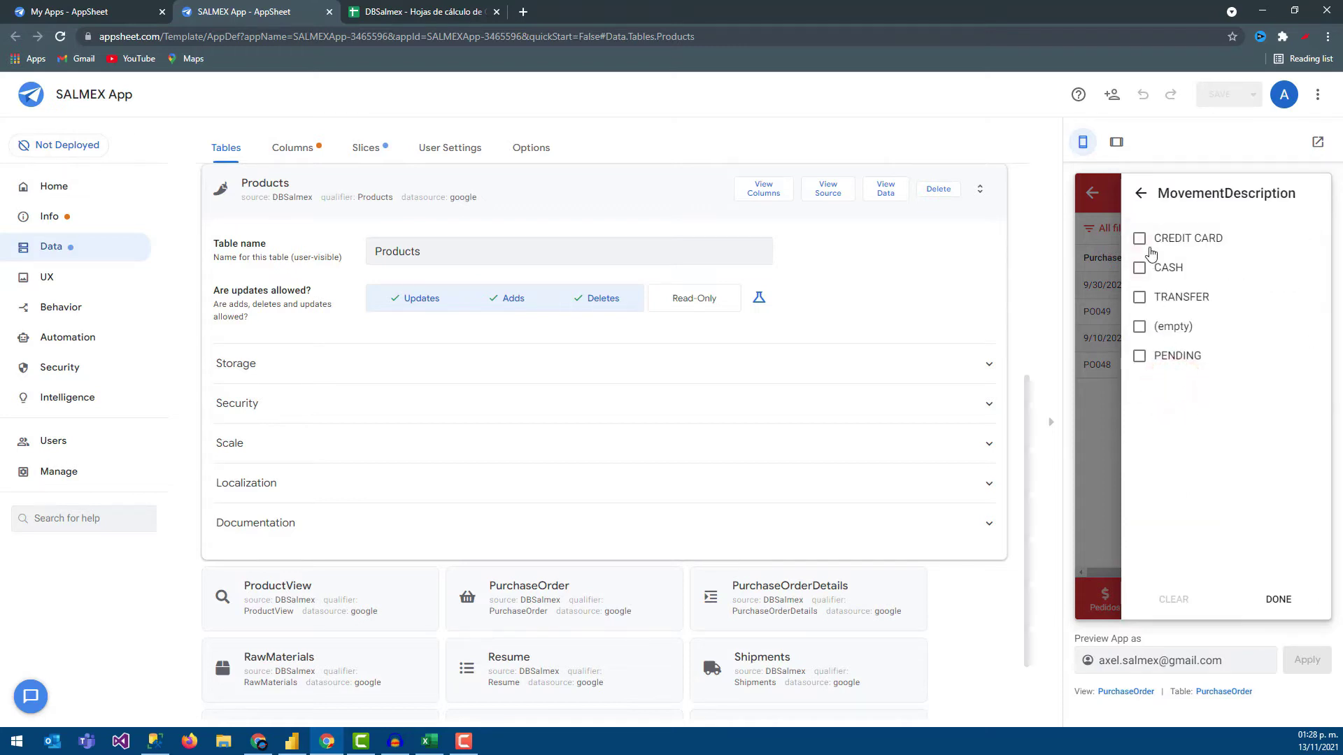
{"action": "left_click", "coordinate": [1138, 269]}
{"action": "left_click", "coordinate": [1138, 297]}
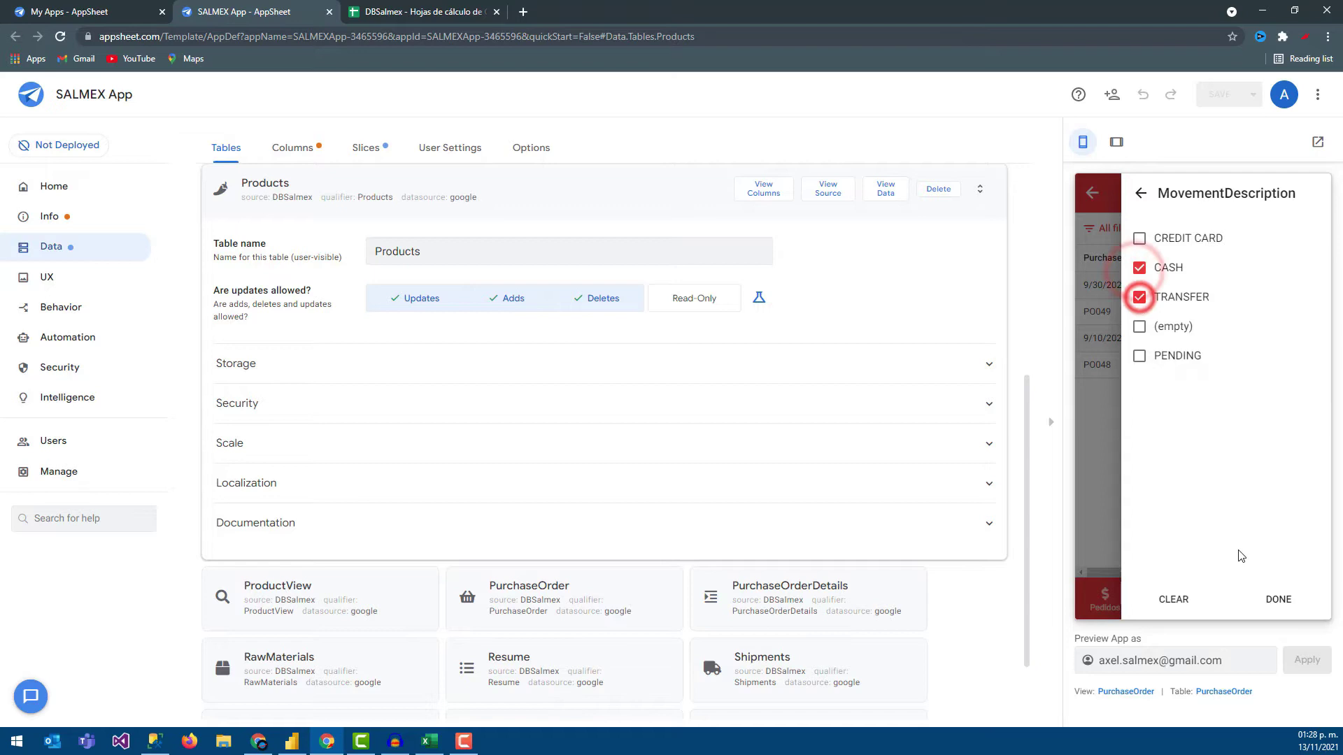
{"action": "left_click", "coordinate": [1273, 600]}
{"action": "left_click", "coordinate": [1271, 602]}
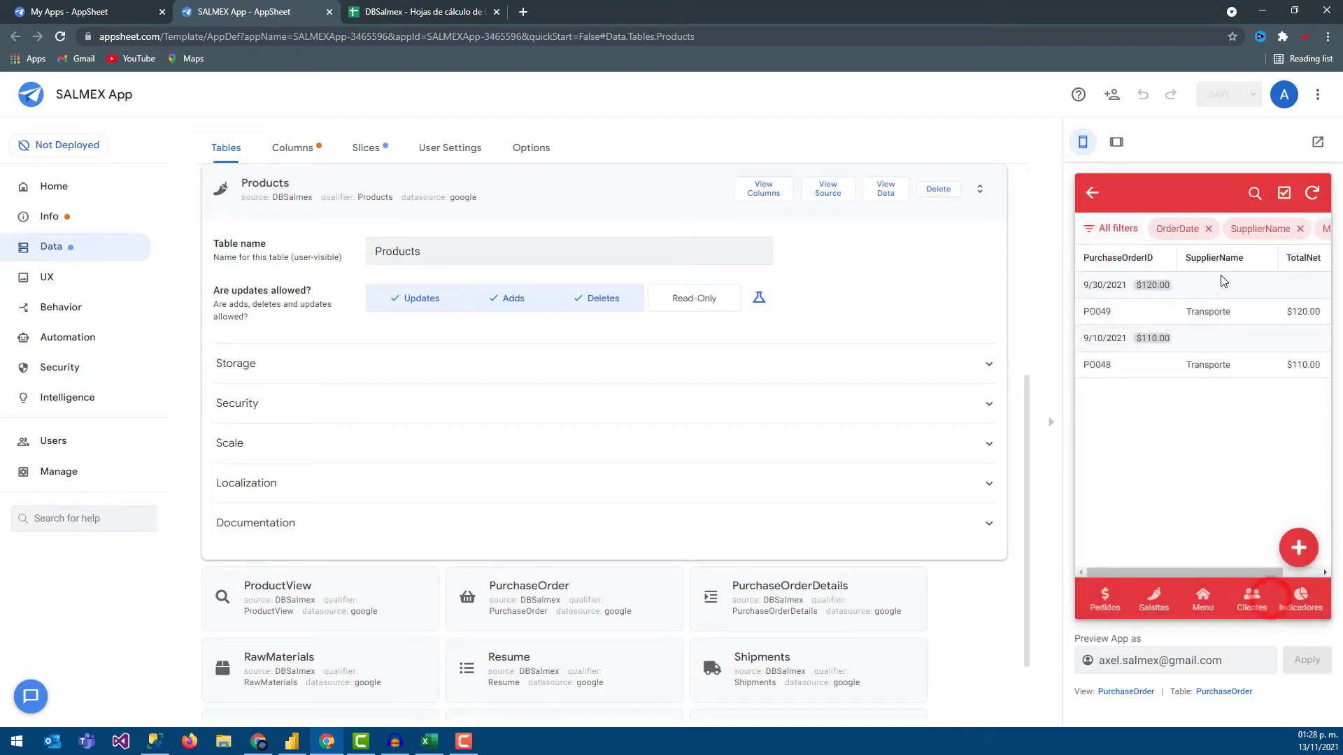
Remove the OrderDate, SupplierName and MovementDescription filters and return to the main menu.
{"action": "left_click", "coordinate": [1210, 231]}
{"action": "left_click", "coordinate": [1222, 229]}
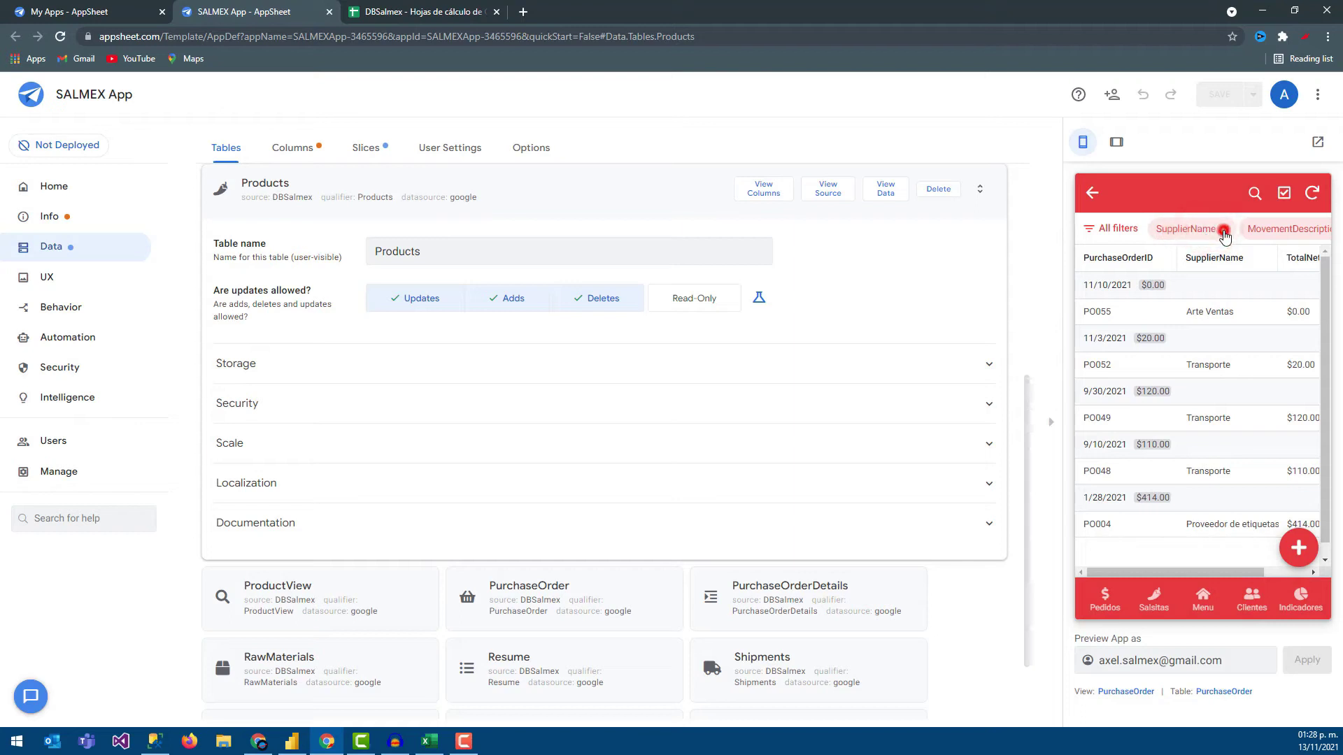
{"action": "left_click", "coordinate": [1259, 229]}
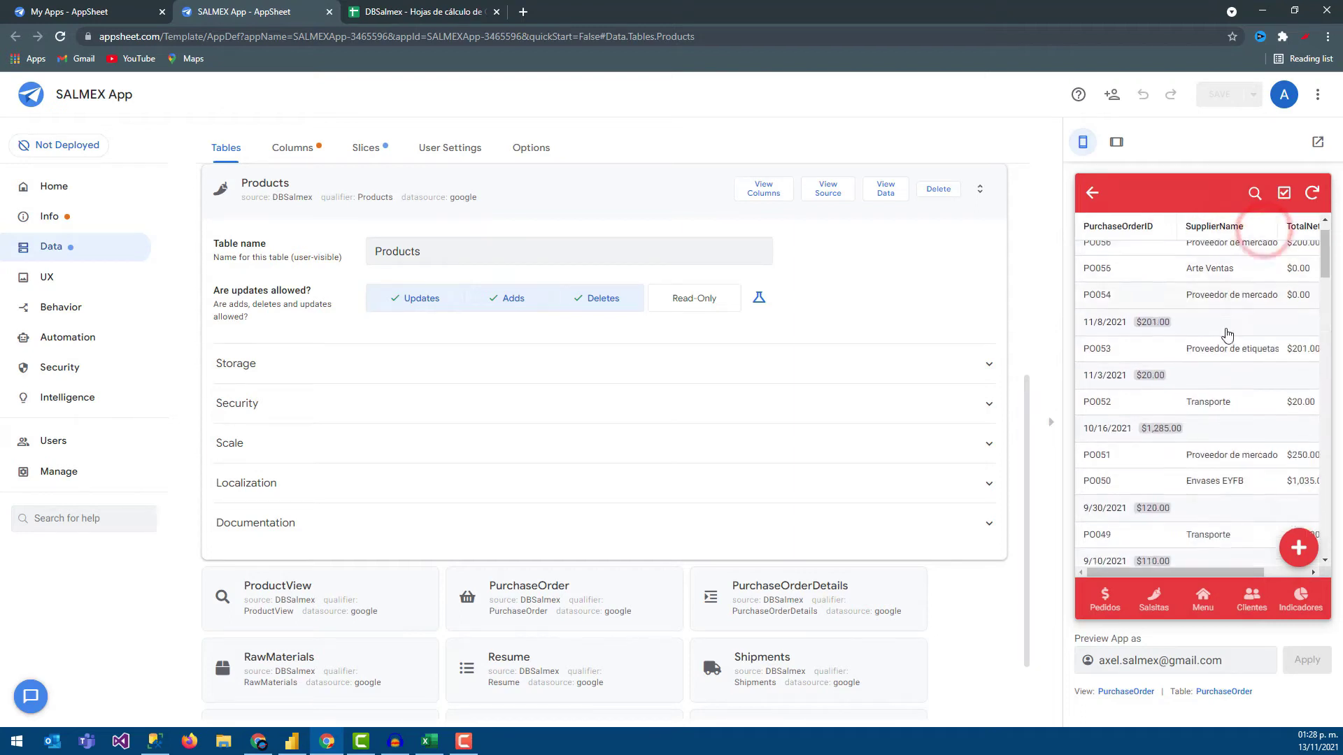
{"action": "left_click", "coordinate": [1265, 198]}
{"action": "left_click", "coordinate": [1238, 194]}
{"action": "left_click", "coordinate": [1130, 203]}
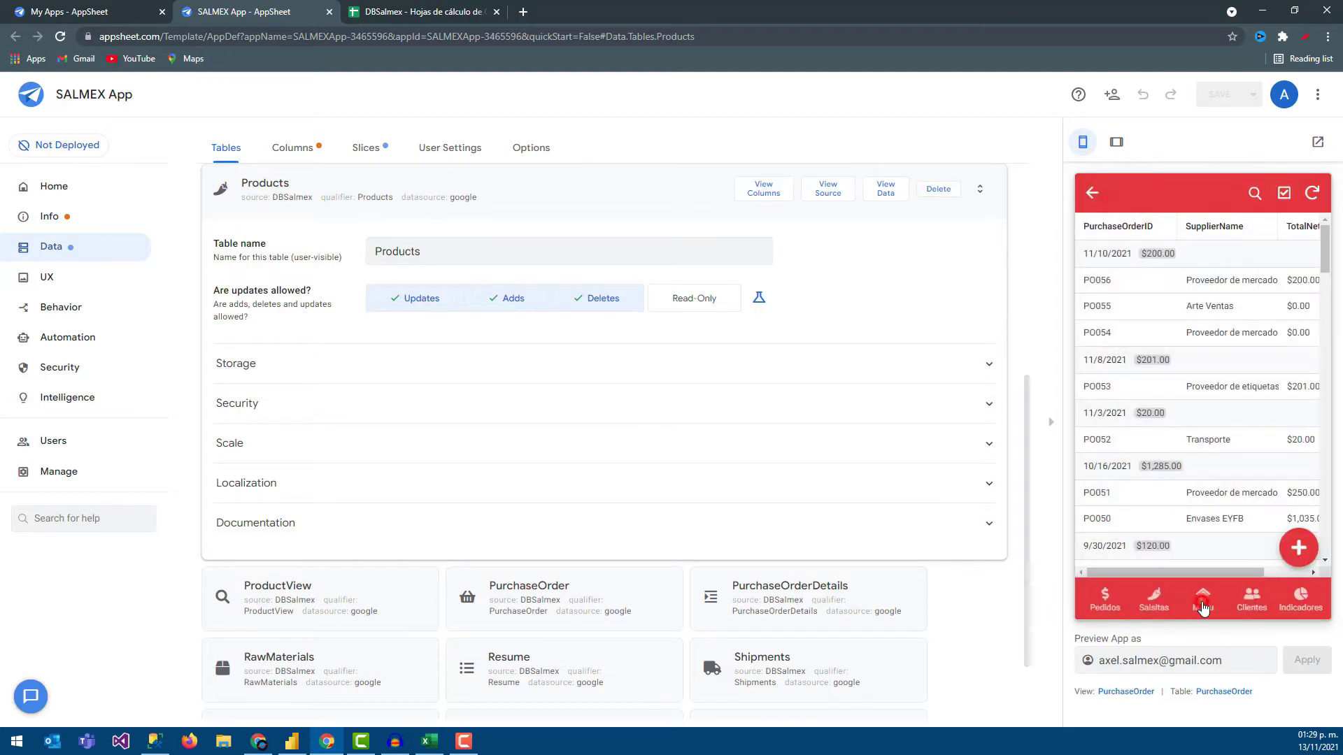
{"action": "left_click", "coordinate": [1203, 603]}
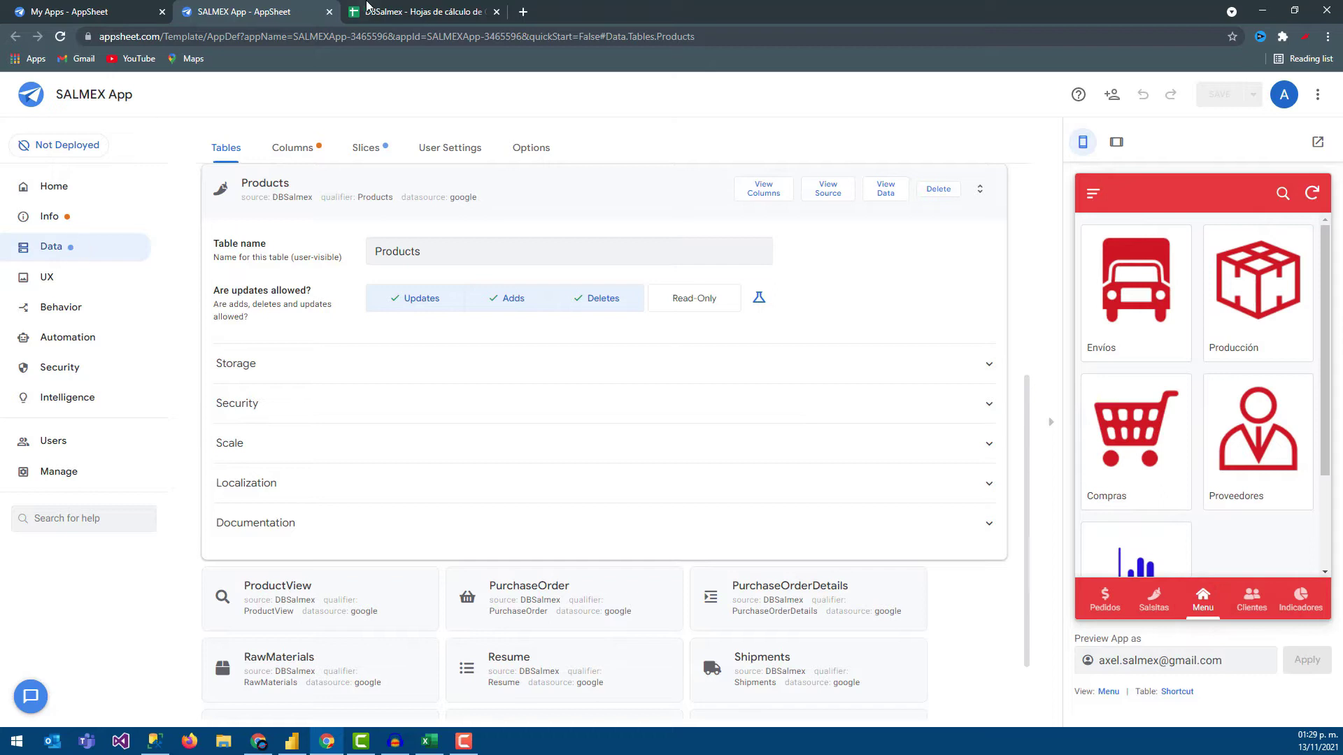
Compare the Compras list with the DBSalmex spreadsheet's PurchaseOrder sheet.
{"action": "left_click", "coordinate": [378, 8]}
{"action": "left_click", "coordinate": [259, 10]}
{"action": "left_click", "coordinate": [1119, 452]}
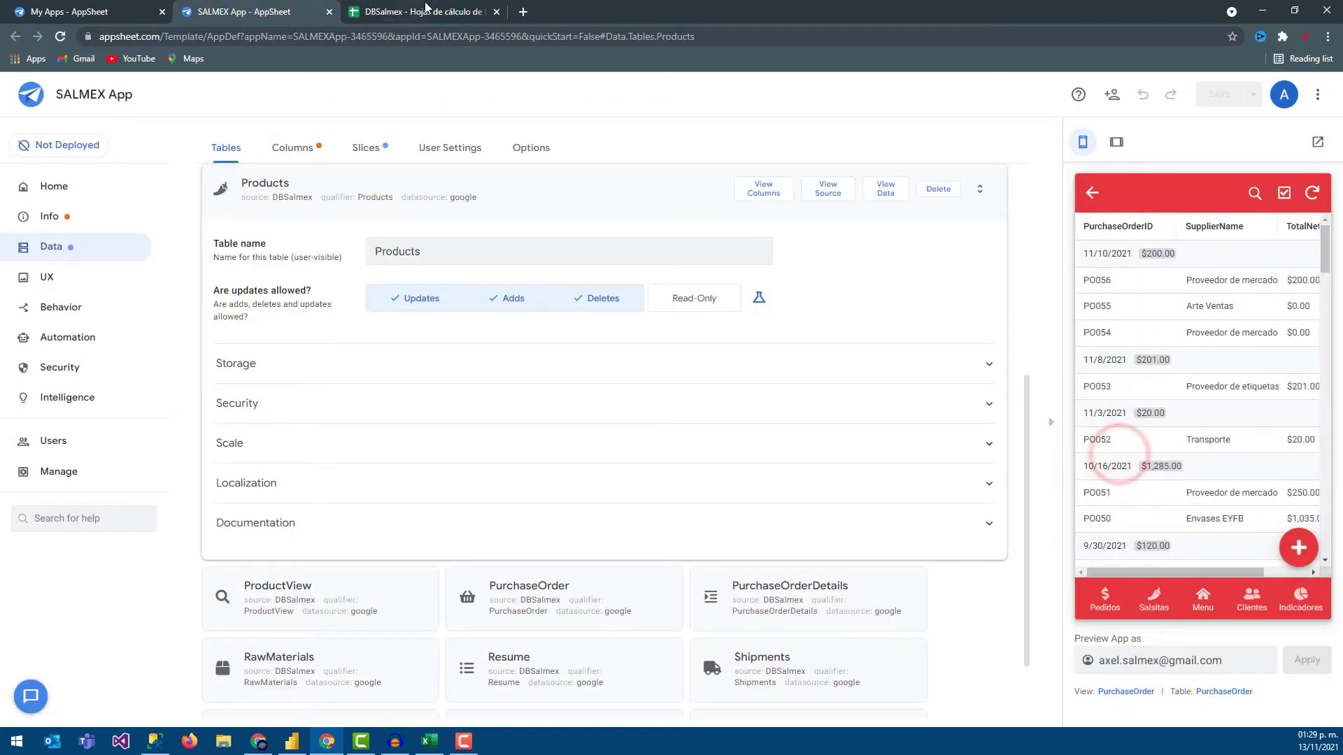
{"action": "left_click", "coordinate": [429, 9]}
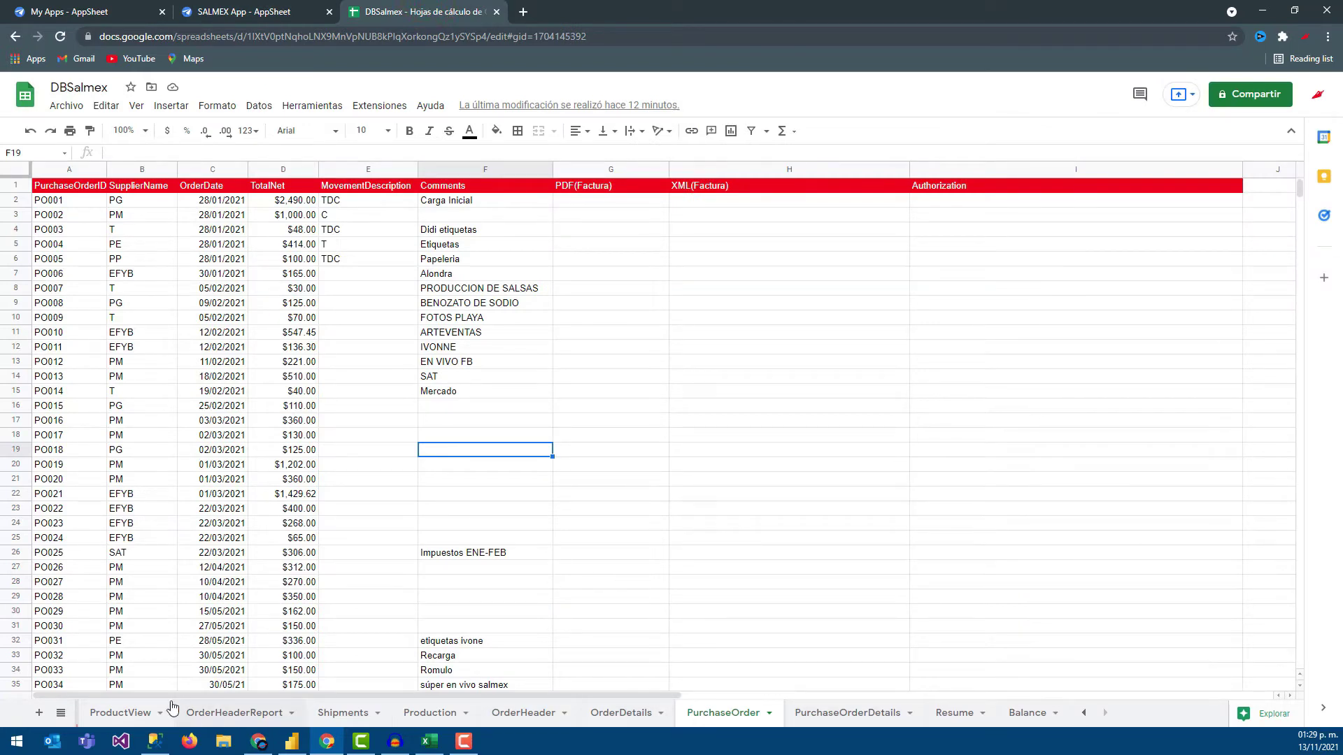
Add a new sheet to DBSalmex named PurchaseOrderView.
{"action": "left_click", "coordinate": [41, 713]}
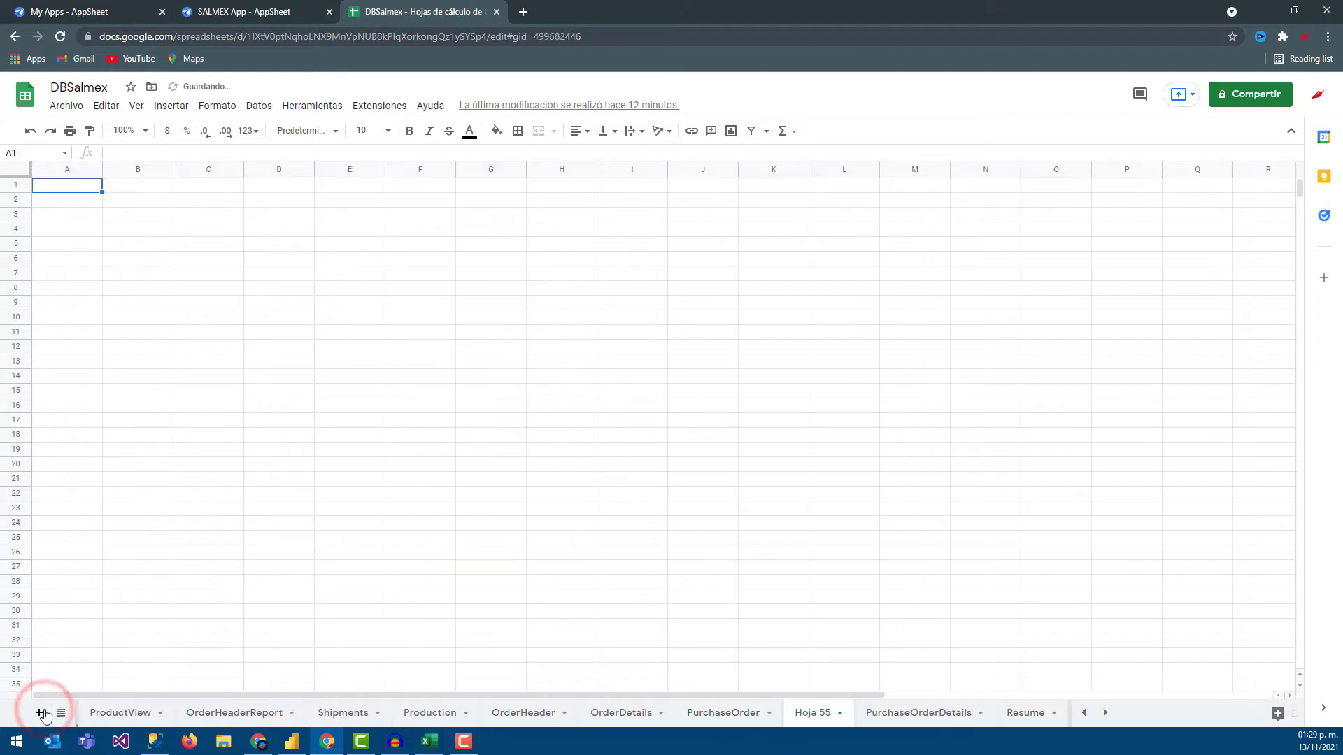
{"action": "right_click", "coordinate": [817, 709]}
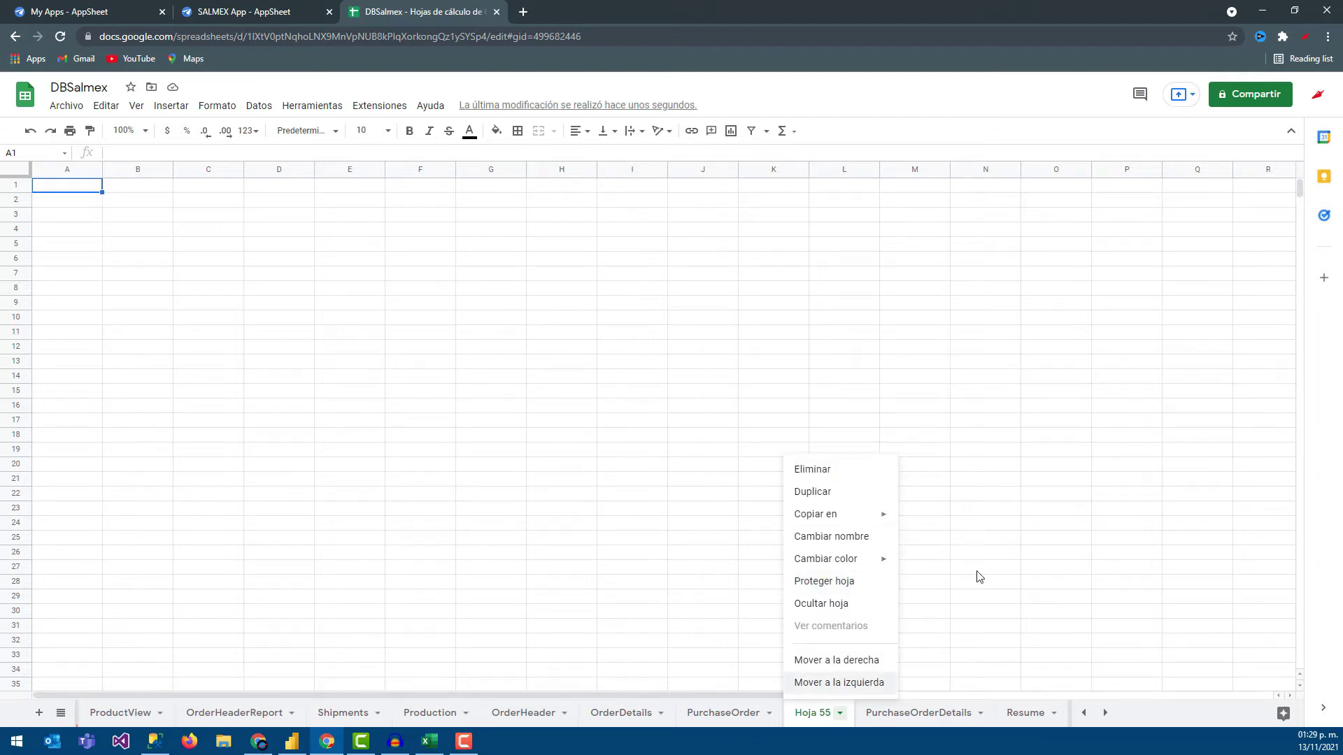
{"action": "left_click", "coordinate": [849, 538]}
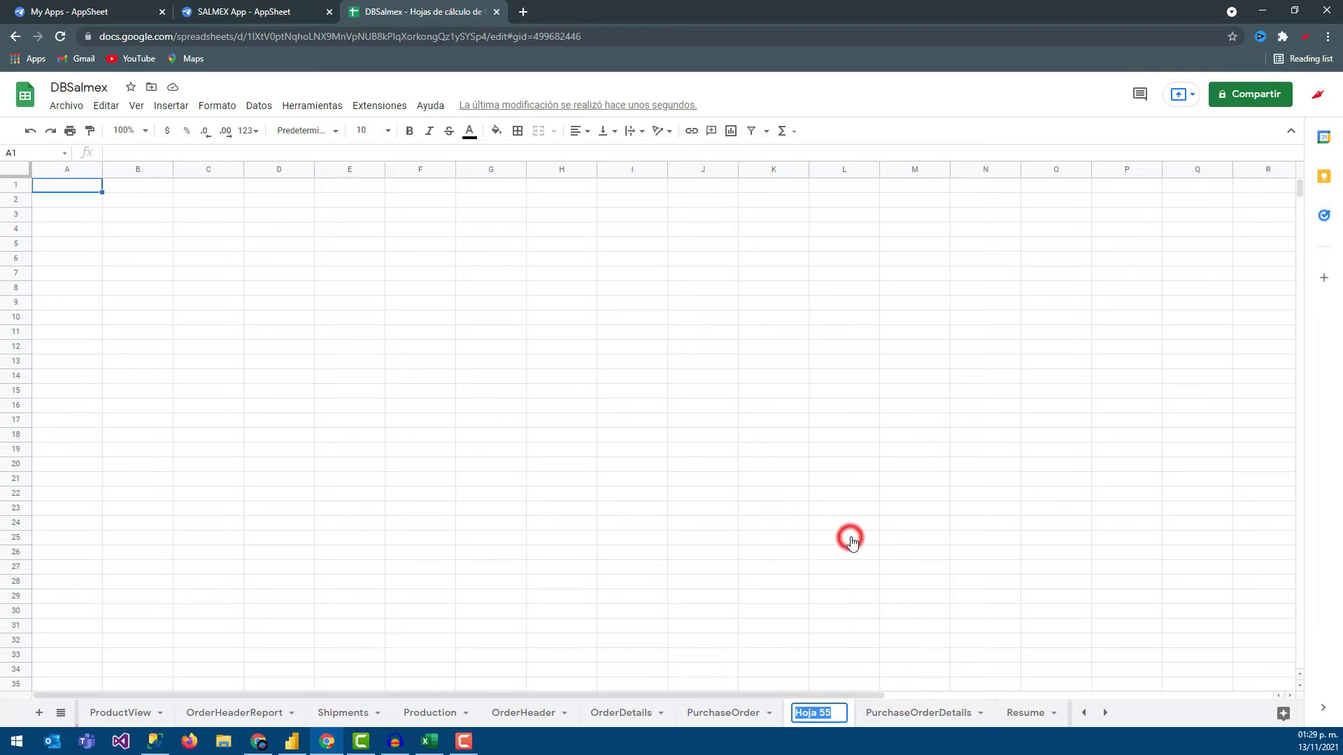
{"action": "type", "text": "Pi"}
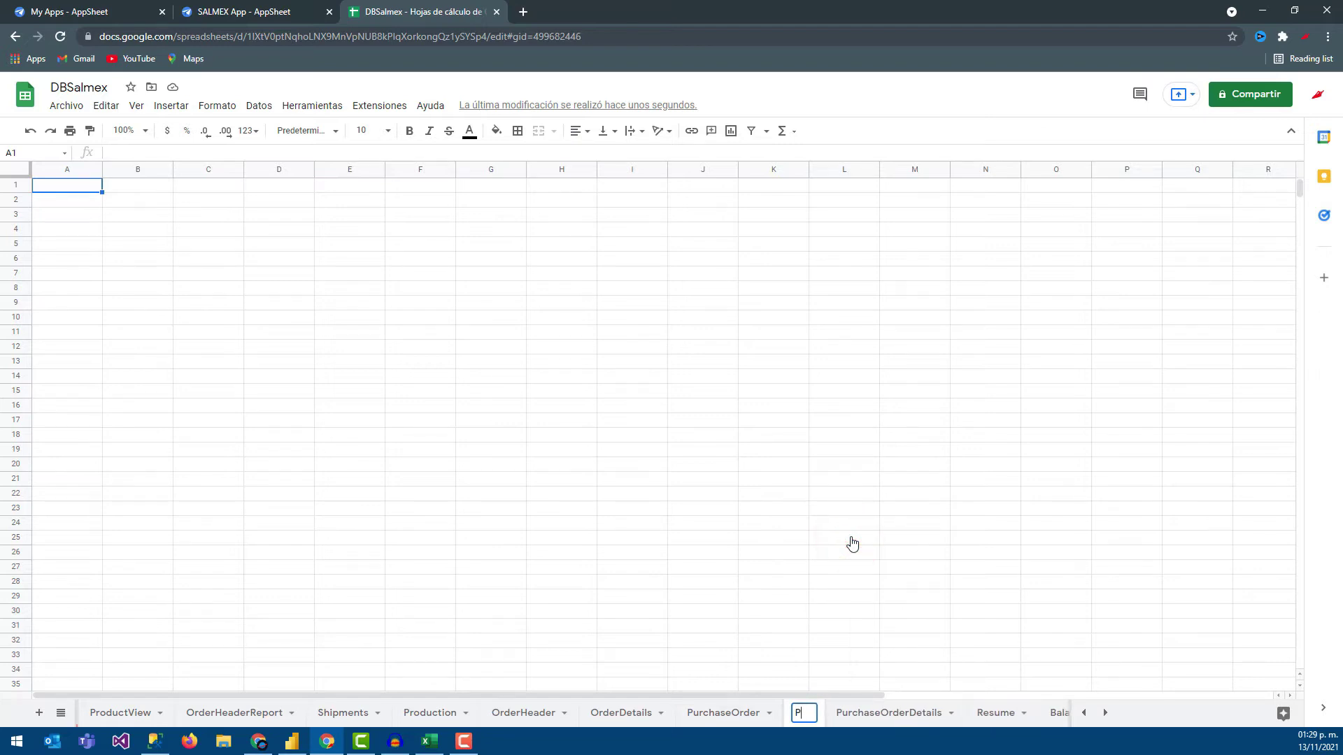
{"action": "type", "text": "urcahs"}
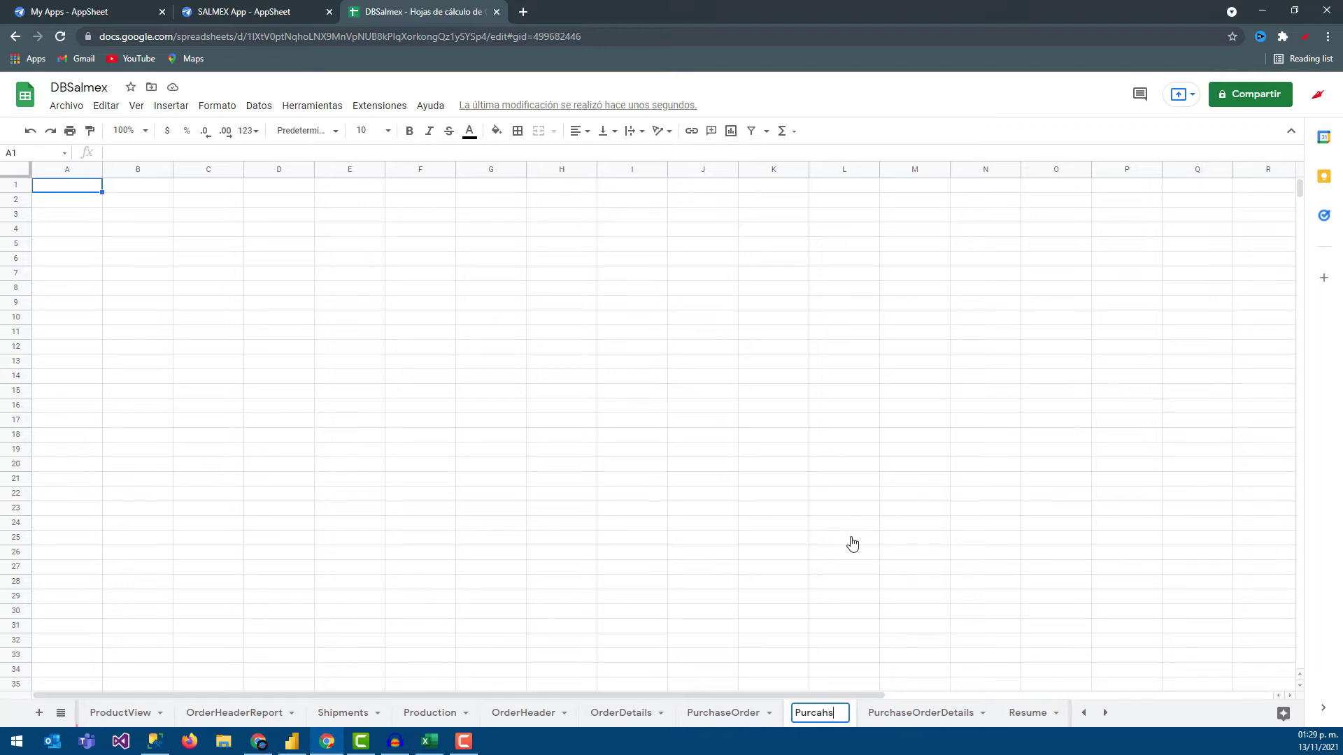
{"action": "key", "text": "BackSpace"}
{"action": "key", "text": "BackSpace"}
{"action": "key", "text": "BackSpace"}
{"action": "type", "text": "ha"}
{"action": "type", "text": "seOrder"}
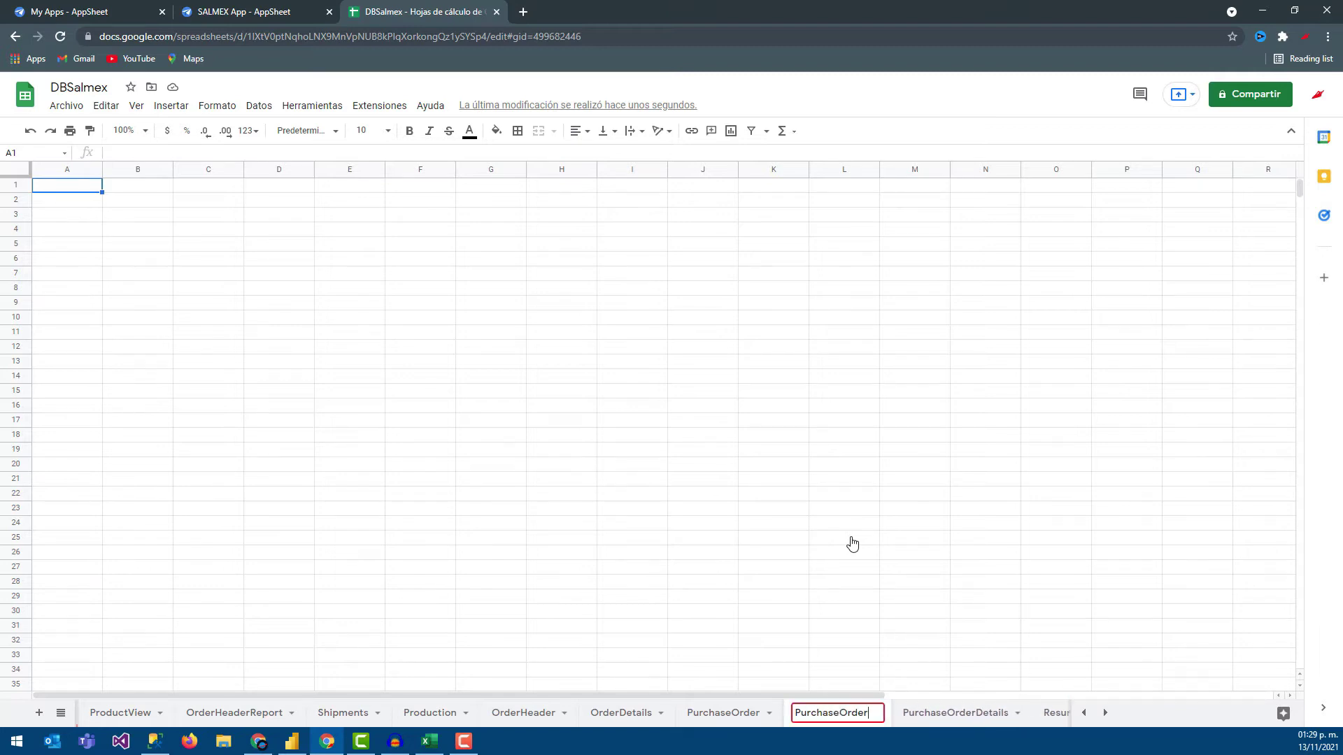
{"action": "type", "text": "View"}
{"action": "left_click", "coordinate": [852, 542]}
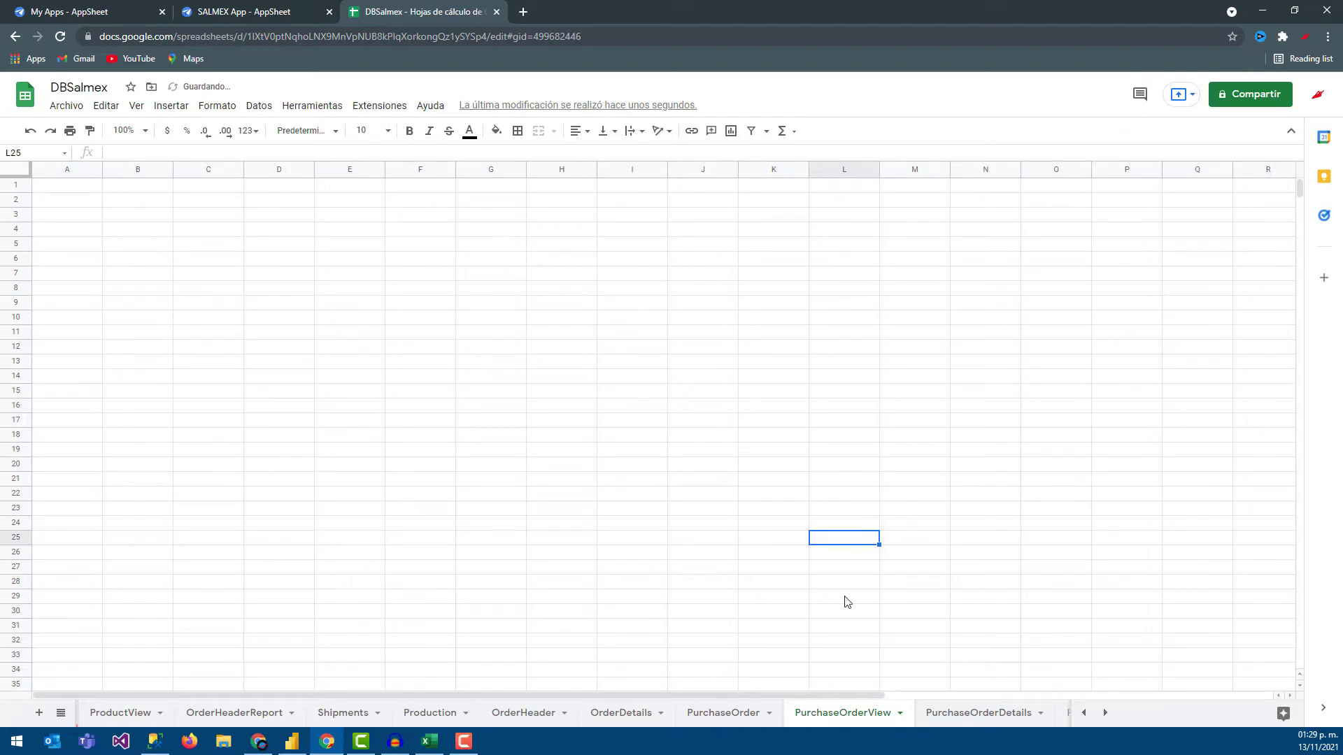
{"action": "right_click", "coordinate": [822, 718]}
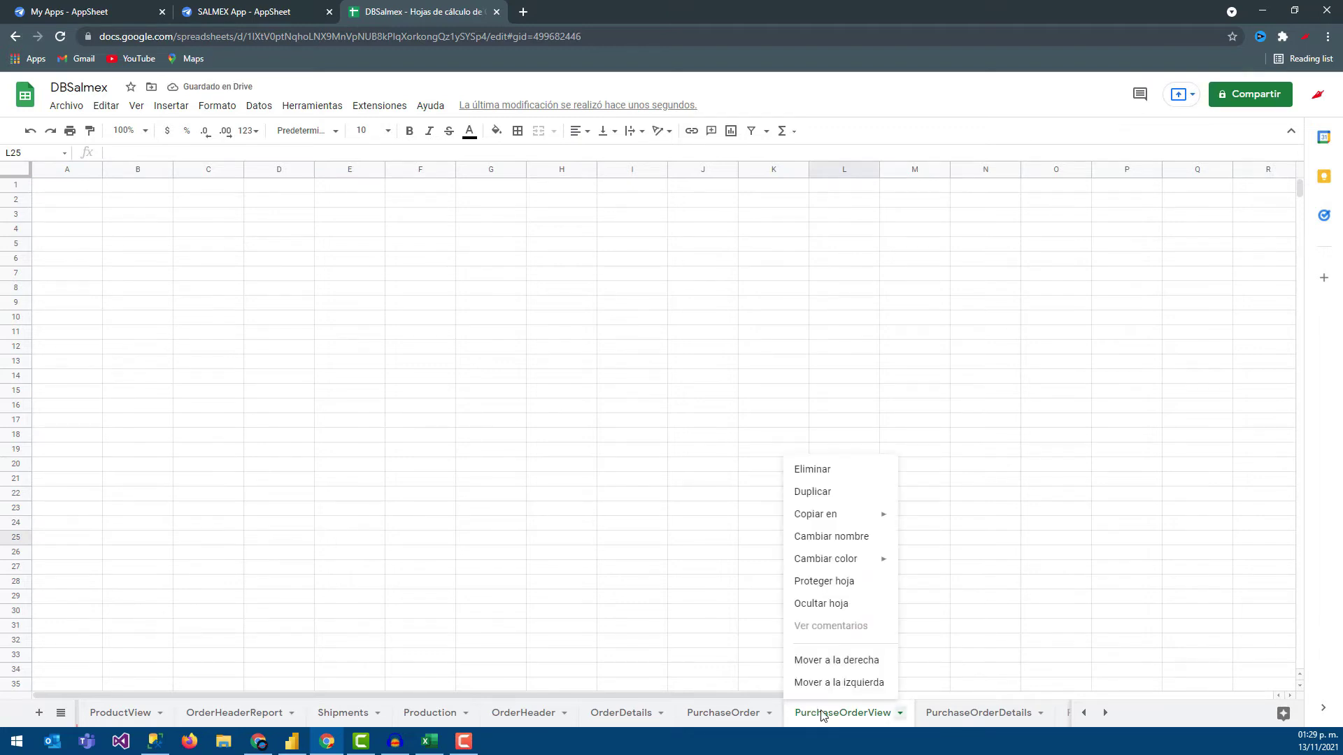
{"action": "left_click", "coordinate": [675, 498]}
Enter the header PurchaseOrderViewID in A1 and widen column A.
{"action": "left_click", "coordinate": [55, 184]}
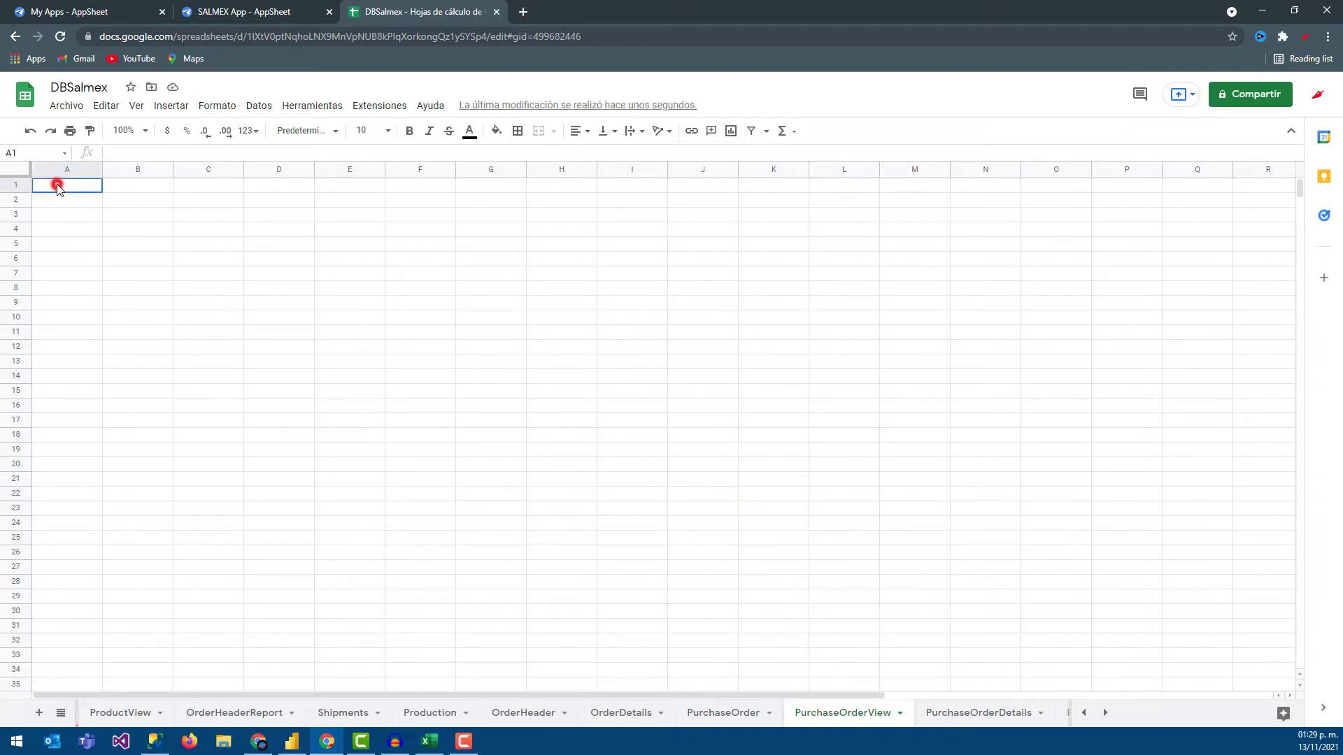
{"action": "type", "text": "PurchaseOrder"}
{"action": "type", "text": "ID"}
{"action": "key", "text": "Return"}
{"action": "left_click", "coordinate": [54, 185]}
{"action": "left_click", "coordinate": [212, 150]}
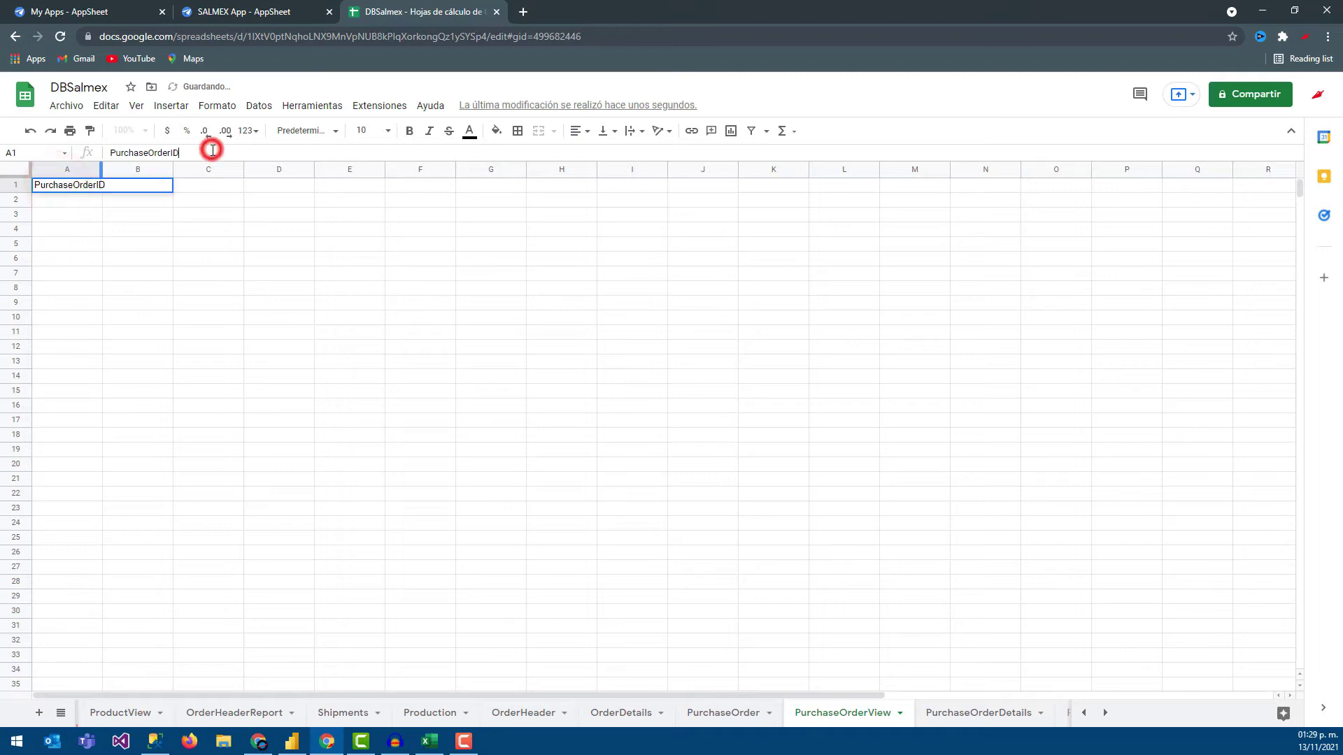
{"action": "type", "text": "Vie"}
{"action": "type", "text": "wID"}
{"action": "key", "text": "Return"}
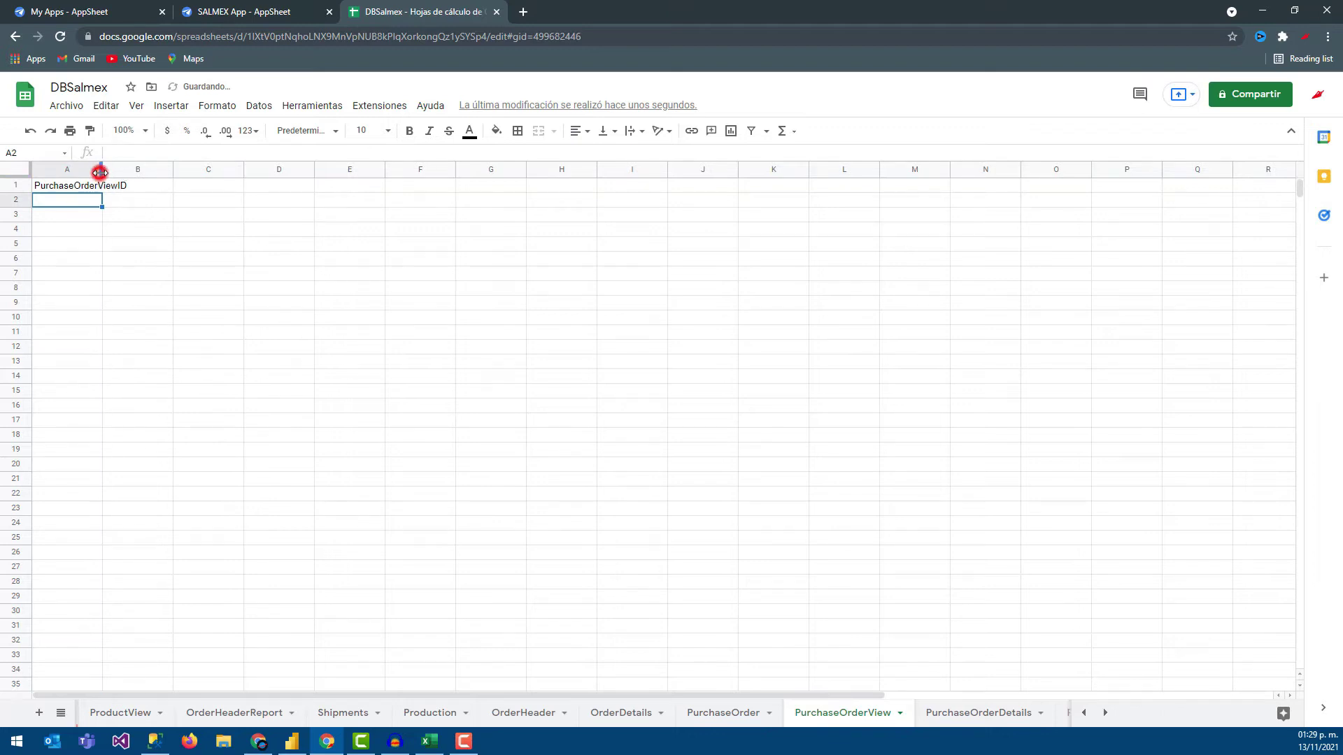
{"action": "left_click_drag", "start_coordinate": [101, 171], "coordinate": [144, 170]}
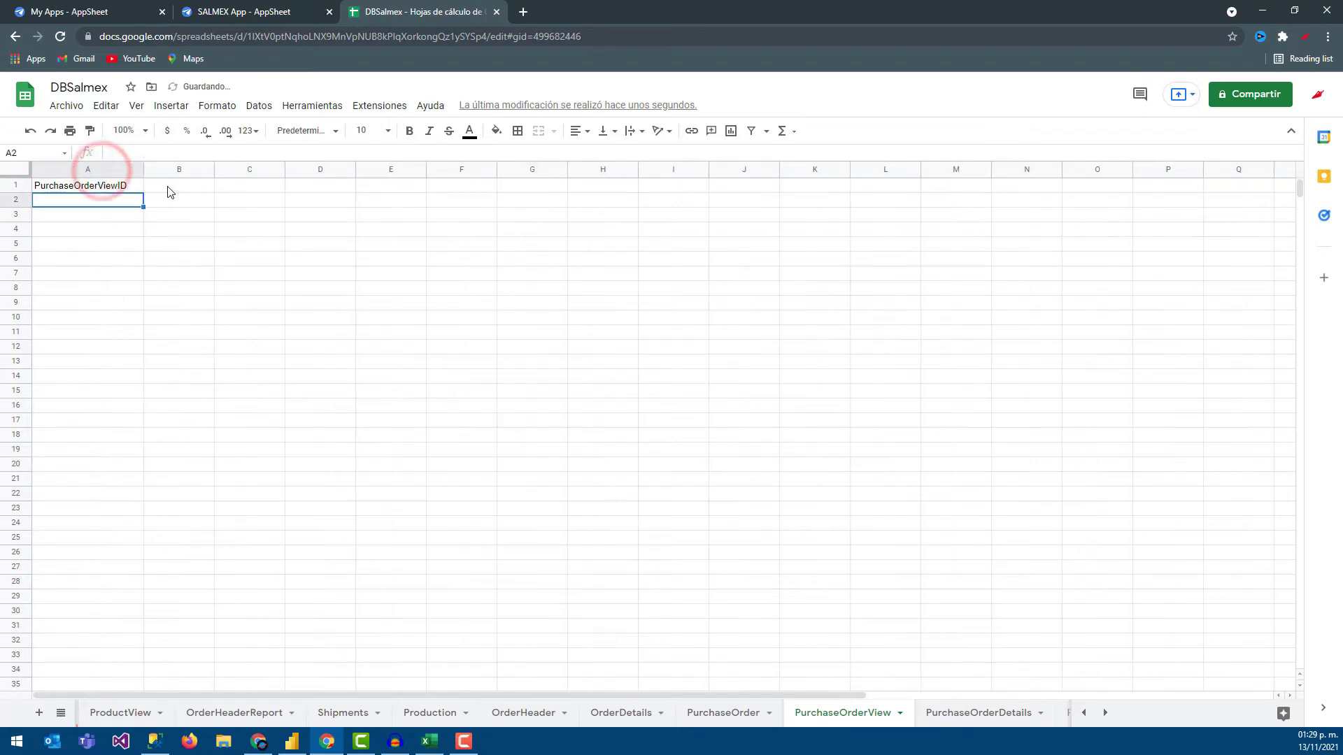
Enter the header PurchaseOrderViewDateFrom in B1.
{"action": "left_click", "coordinate": [167, 187]}
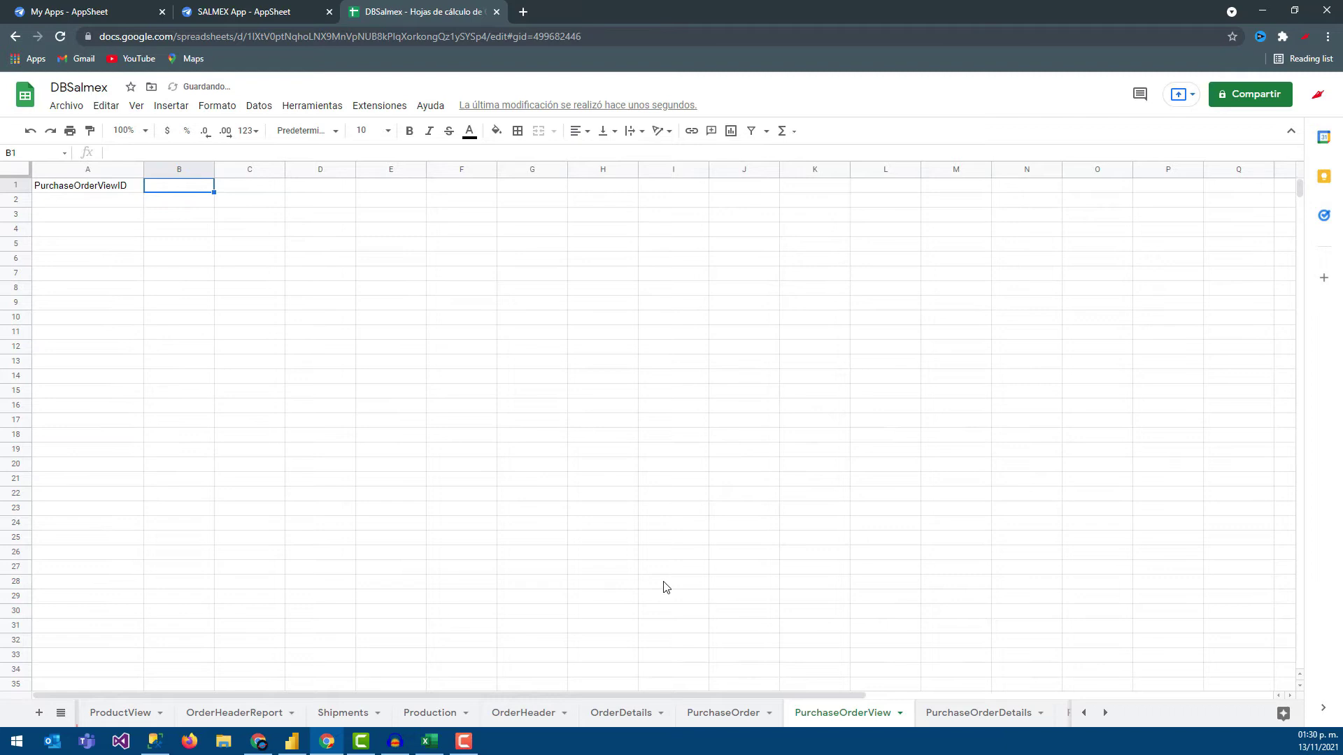
{"action": "left_click", "coordinate": [183, 190]}
{"action": "type", "text": "PurchaseO"}
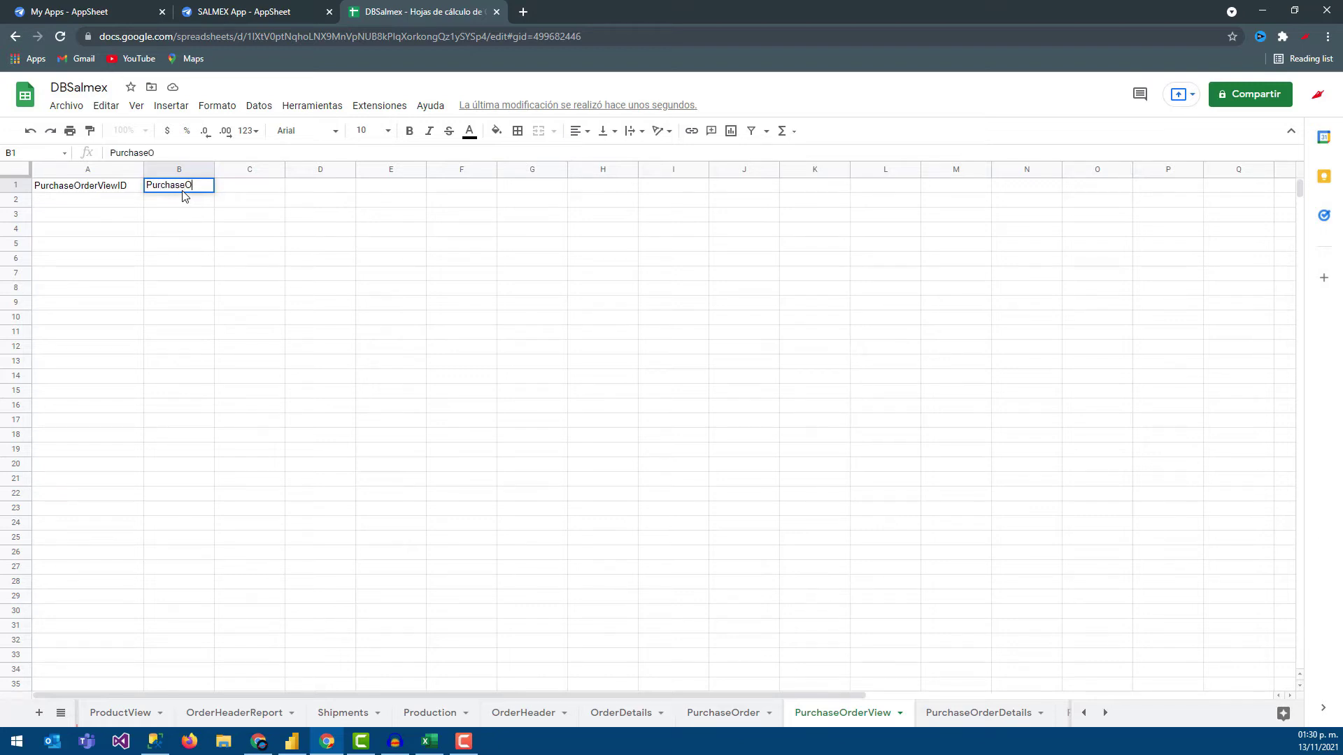
{"action": "type", "text": "rderView"}
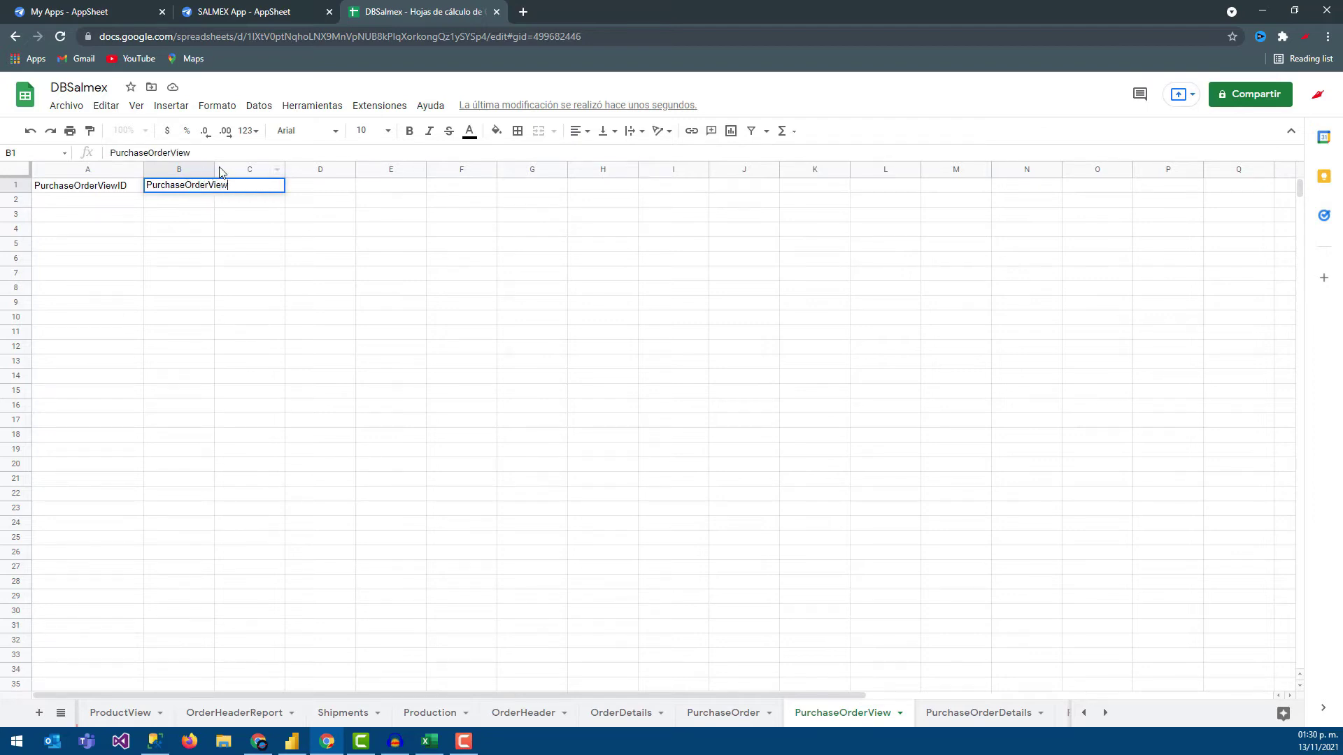
{"action": "left_click_drag", "start_coordinate": [214, 170], "coordinate": [367, 169]}
{"action": "left_click", "coordinate": [255, 188]}
{"action": "type", "text": "Da"}
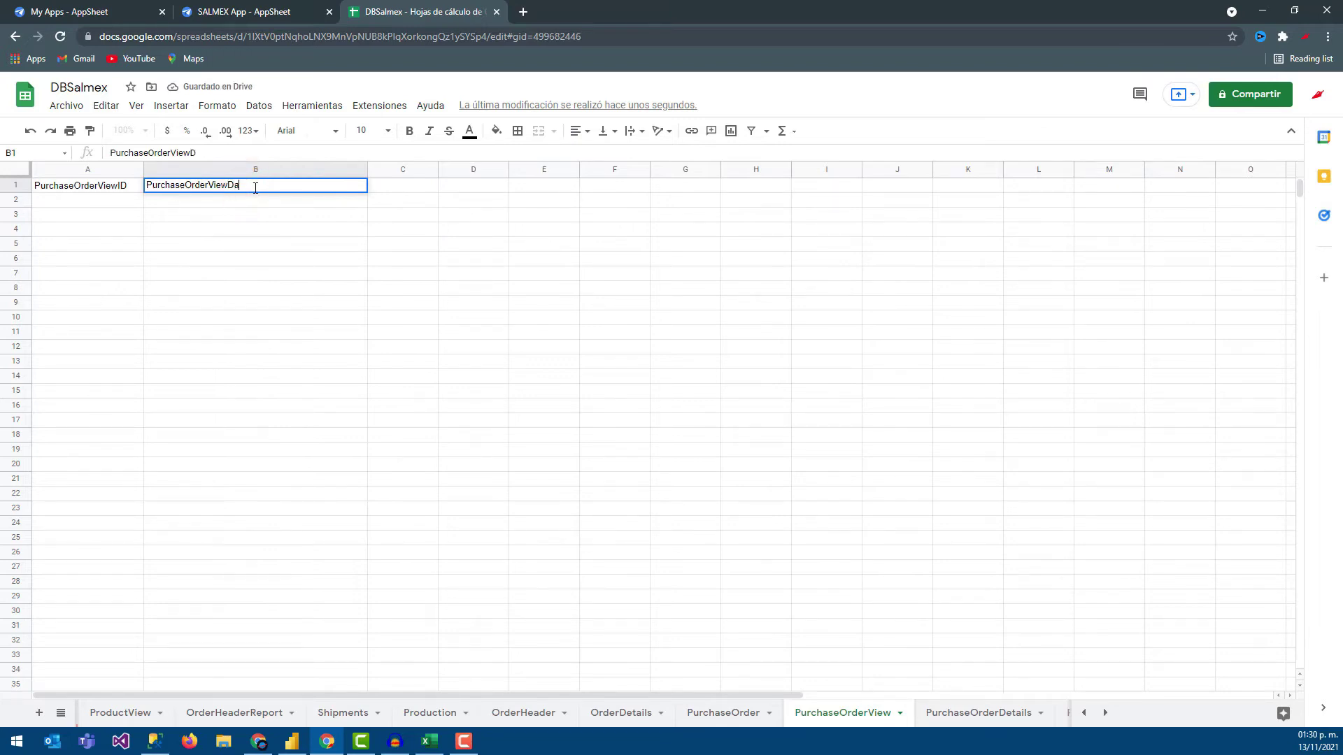
{"action": "type", "text": "teFrom"}
{"action": "left_click", "coordinate": [257, 189]}
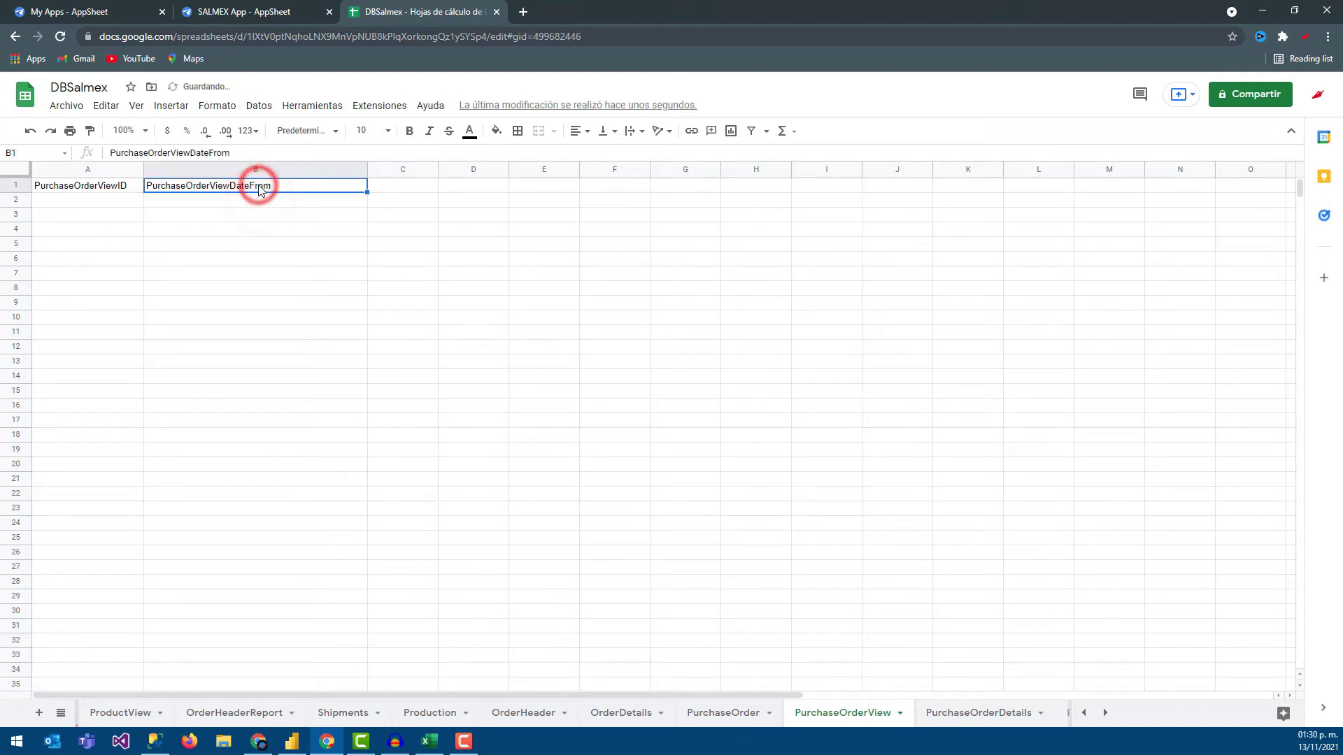
Copy B1 into C1 and change it to PurchaseOrderViewDateTo, resizing columns B and C.
{"action": "key", "text": "ctrl+c"}
{"action": "left_click", "coordinate": [383, 188]}
{"action": "key", "text": "ctrl+v"}
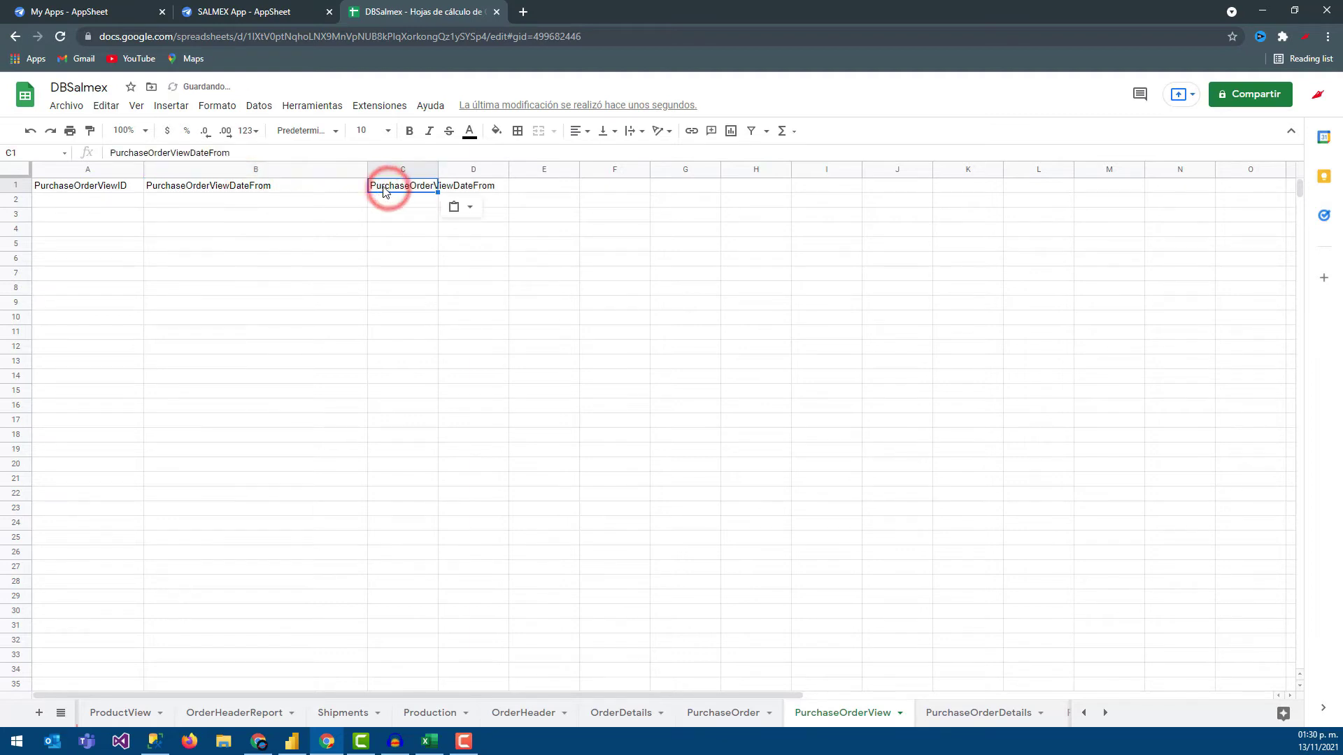
{"action": "left_click", "coordinate": [252, 152]}
{"action": "key", "text": "BackSpace"}
{"action": "key", "text": "BackSpace"}
{"action": "key", "text": "BackSpace"}
{"action": "type", "text": "To"}
{"action": "key", "text": "Return"}
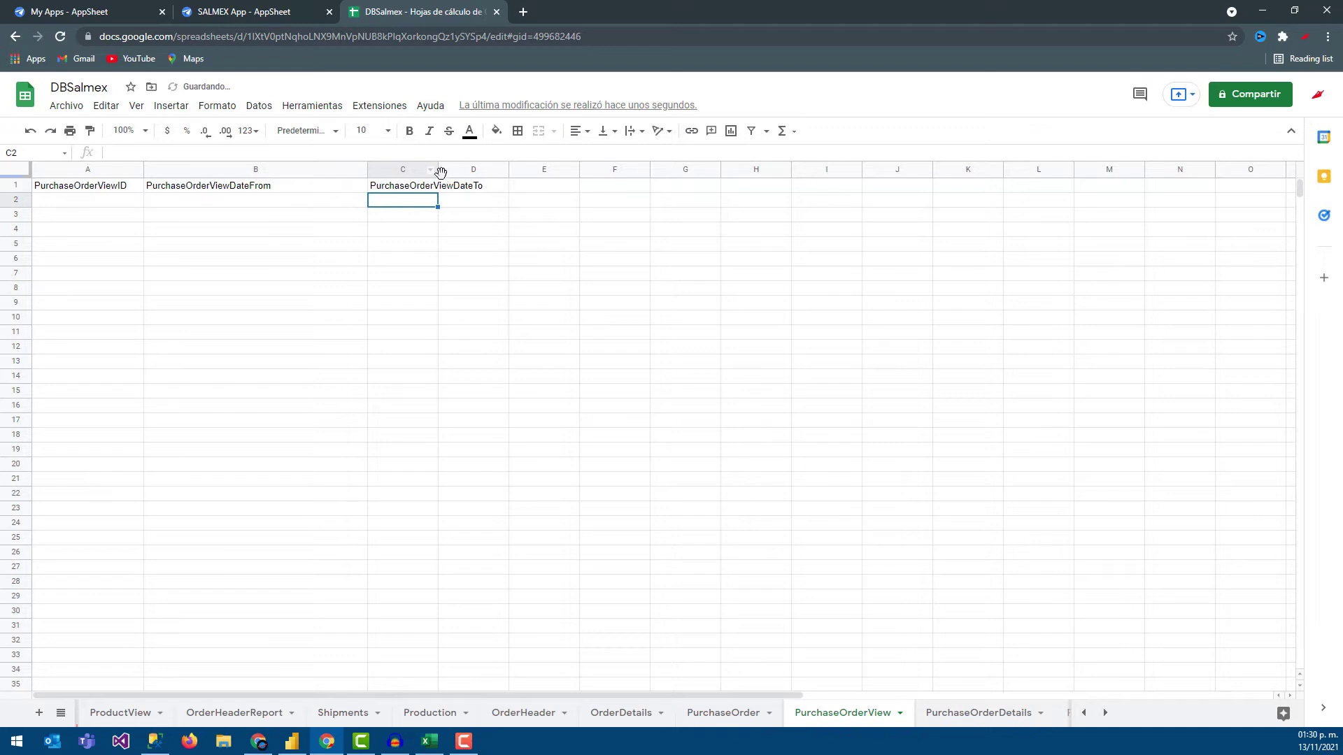
{"action": "left_click", "coordinate": [440, 170]}
{"action": "left_click_drag", "start_coordinate": [438, 170], "coordinate": [499, 170]}
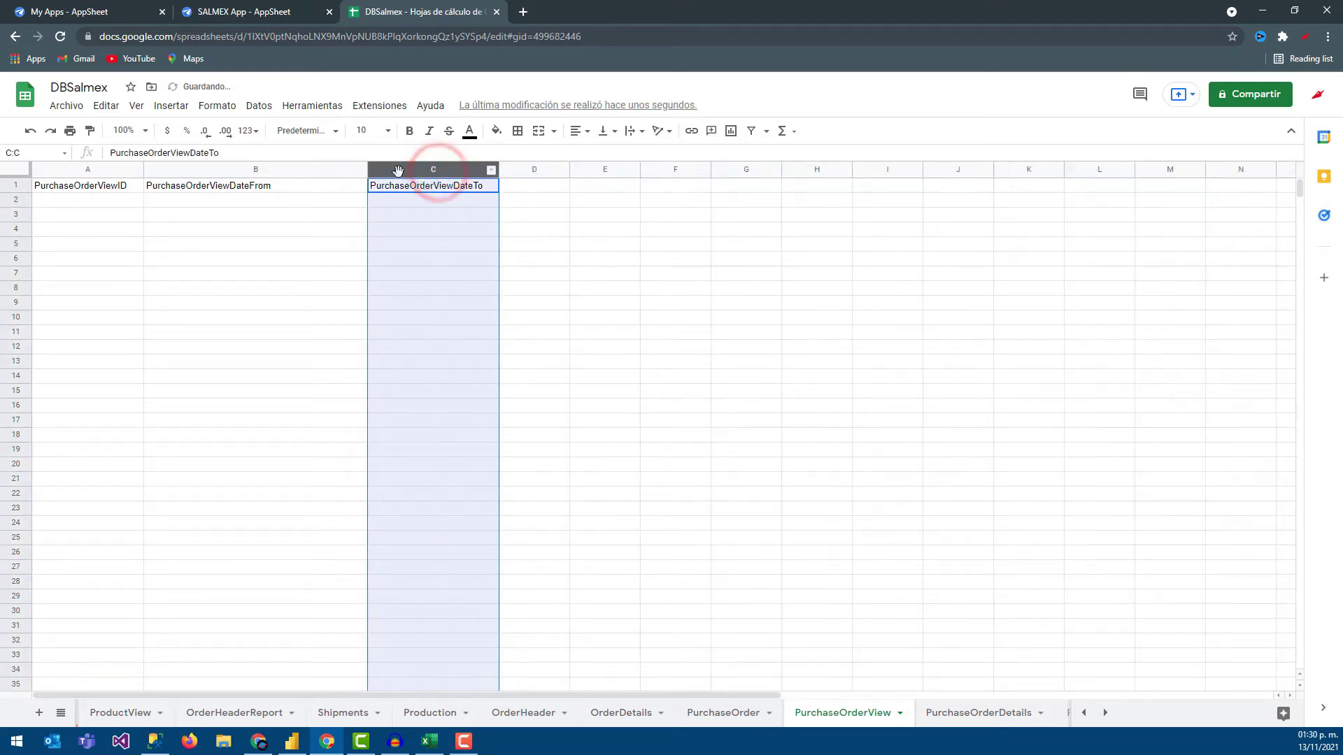
{"action": "left_click_drag", "start_coordinate": [367, 169], "coordinate": [278, 169]}
{"action": "left_click", "coordinate": [430, 187]}
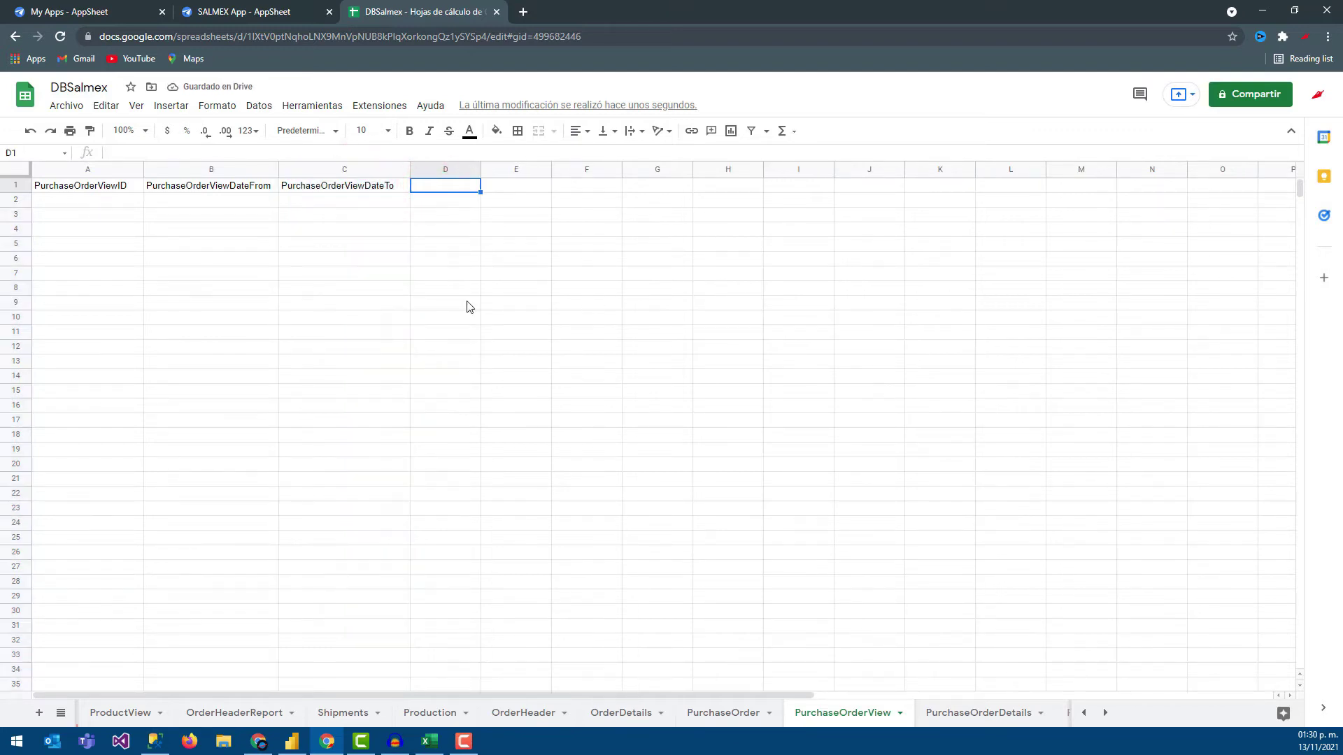
Point out the cells where the date values will go, then return to the AppSheet editor.
{"action": "left_click", "coordinate": [404, 302]}
{"action": "left_click", "coordinate": [174, 201]}
{"action": "left_click", "coordinate": [323, 201]}
{"action": "left_click", "coordinate": [240, 202]}
{"action": "left_click", "coordinate": [370, 201]}
{"action": "left_click", "coordinate": [276, 202]}
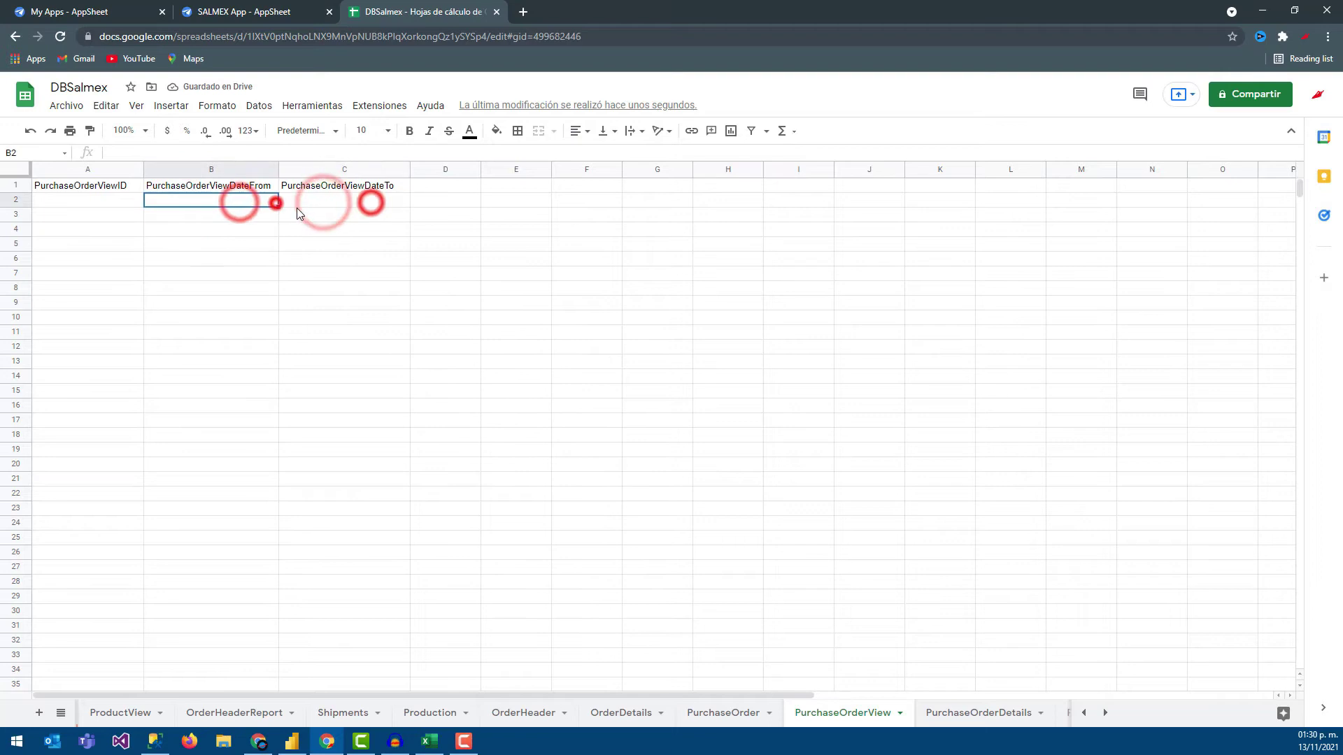
{"action": "left_click", "coordinate": [368, 202]}
{"action": "left_click", "coordinate": [257, 201]}
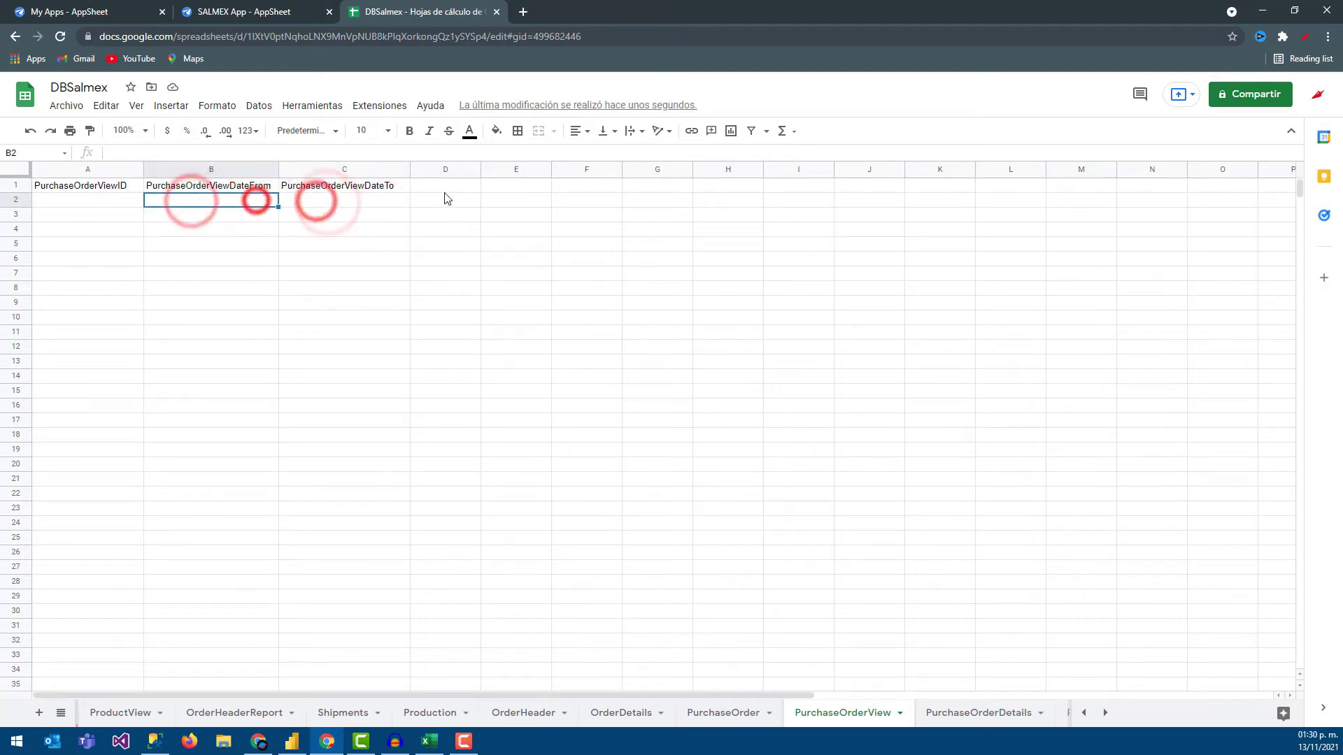
{"action": "left_click", "coordinate": [431, 186]}
{"action": "left_click", "coordinate": [504, 186]}
{"action": "left_click", "coordinate": [581, 188]}
{"action": "left_click", "coordinate": [498, 189]}
{"action": "left_click", "coordinate": [441, 186]}
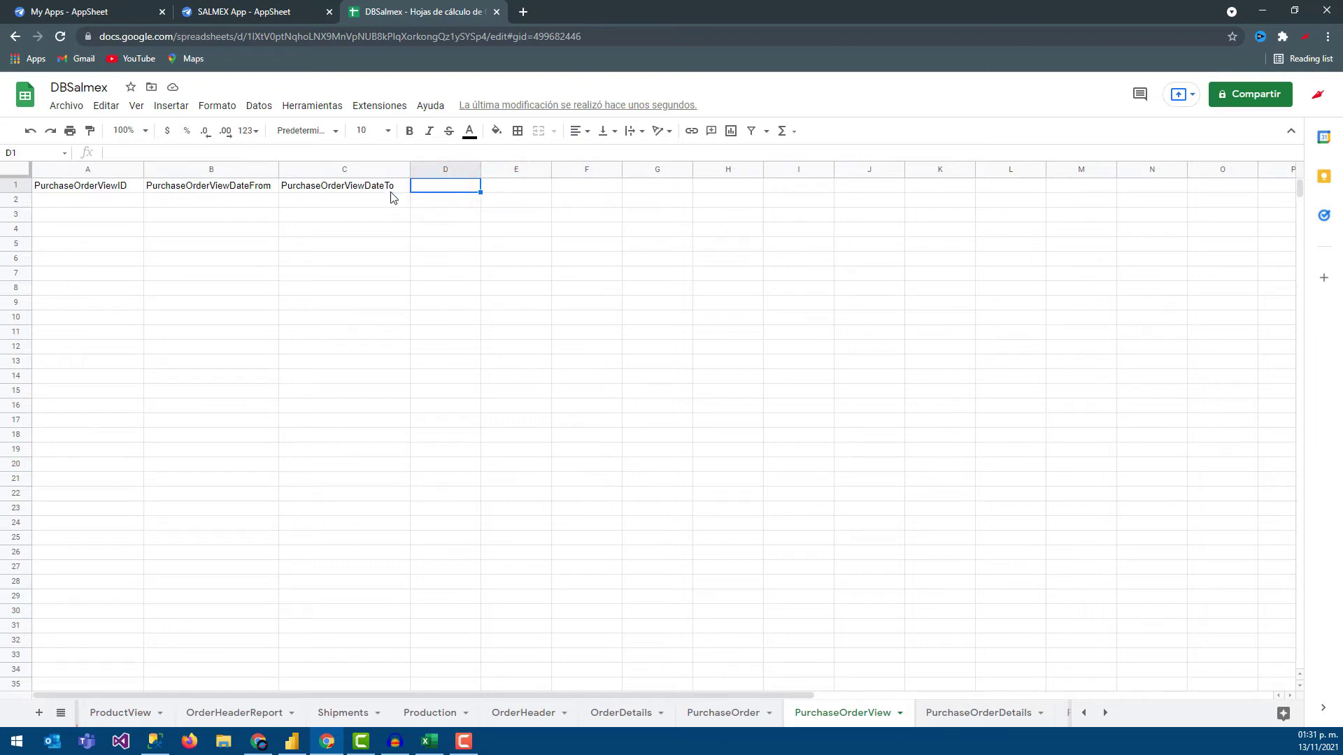
{"action": "left_click", "coordinate": [268, 7]}
Add the DBSalmex PurchaseOrderView worksheet as a new table and view its columns.
{"action": "left_click", "coordinate": [280, 186]}
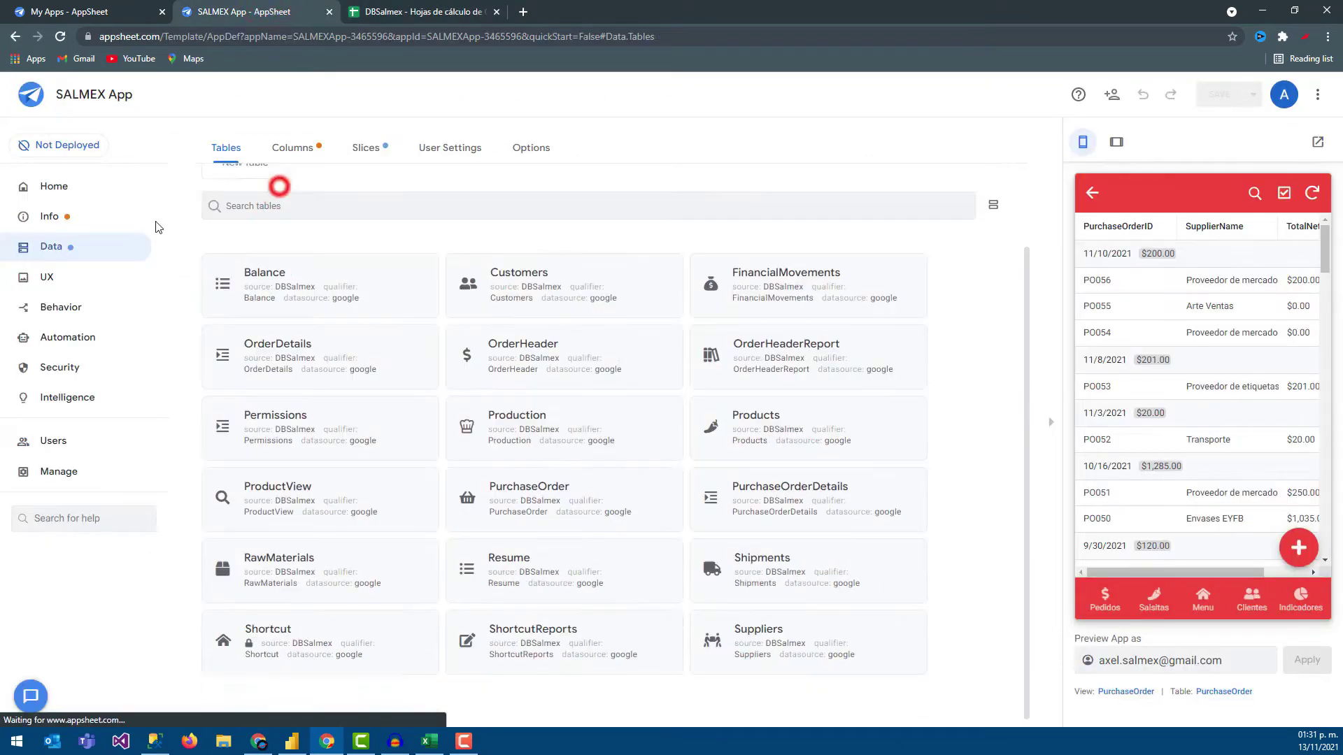
{"action": "left_click", "coordinate": [49, 280]}
{"action": "left_click", "coordinate": [52, 247]}
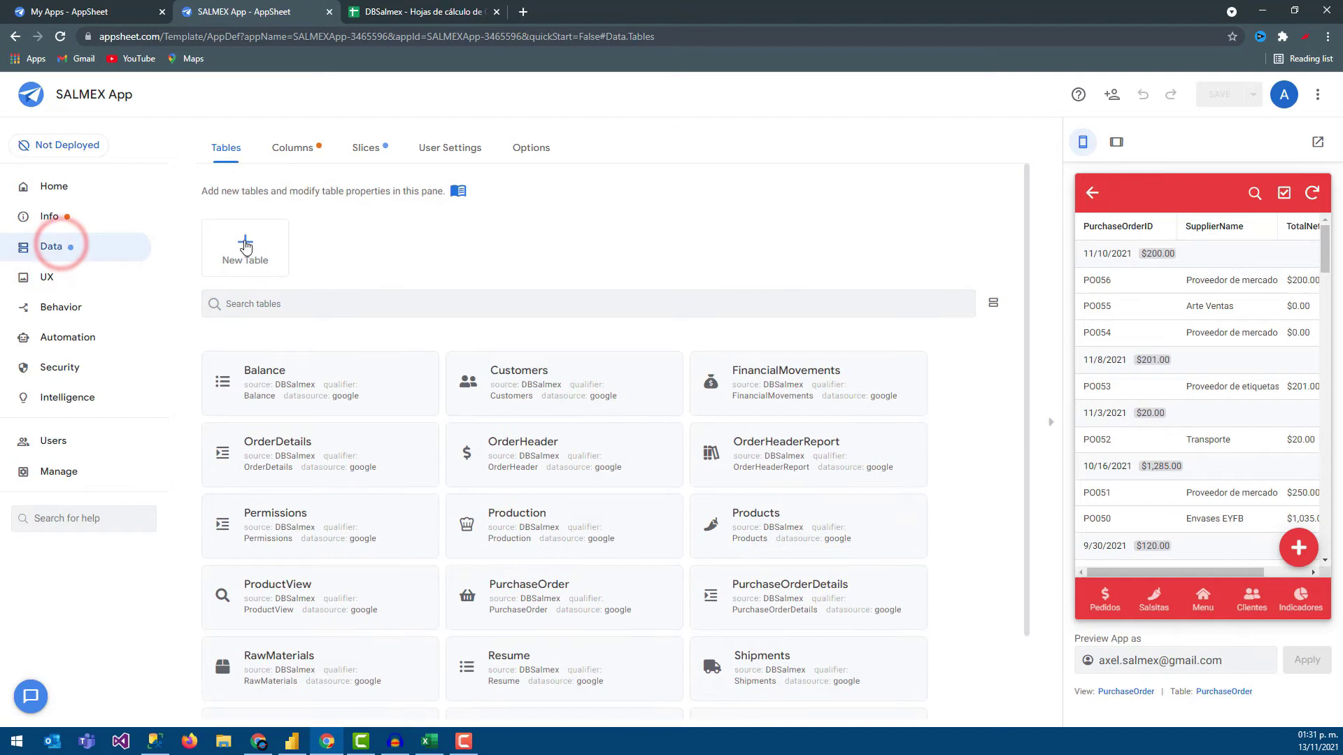
{"action": "left_click", "coordinate": [252, 243]}
{"action": "left_click", "coordinate": [451, 217]}
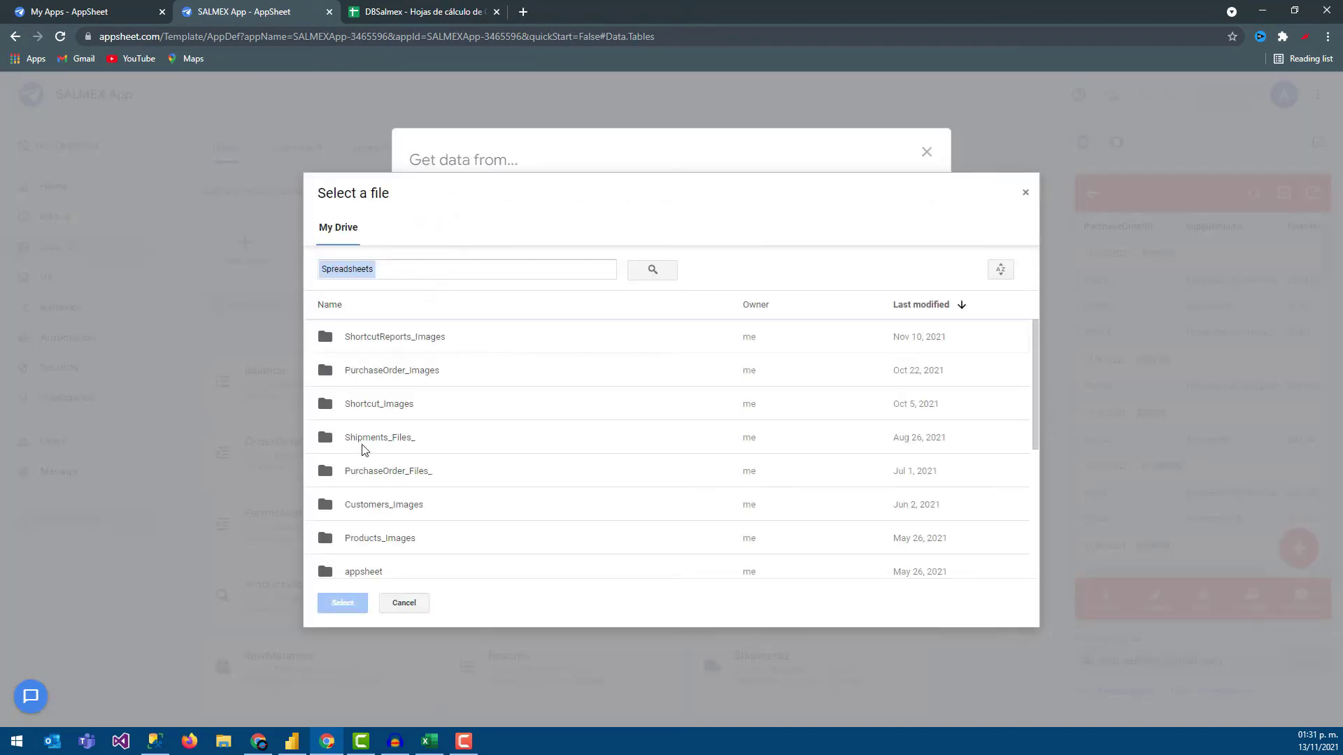
{"action": "scroll", "coordinate": [363, 449], "scroll_direction": "down", "scroll_amount": 3}
{"action": "double_click", "coordinate": [359, 397]}
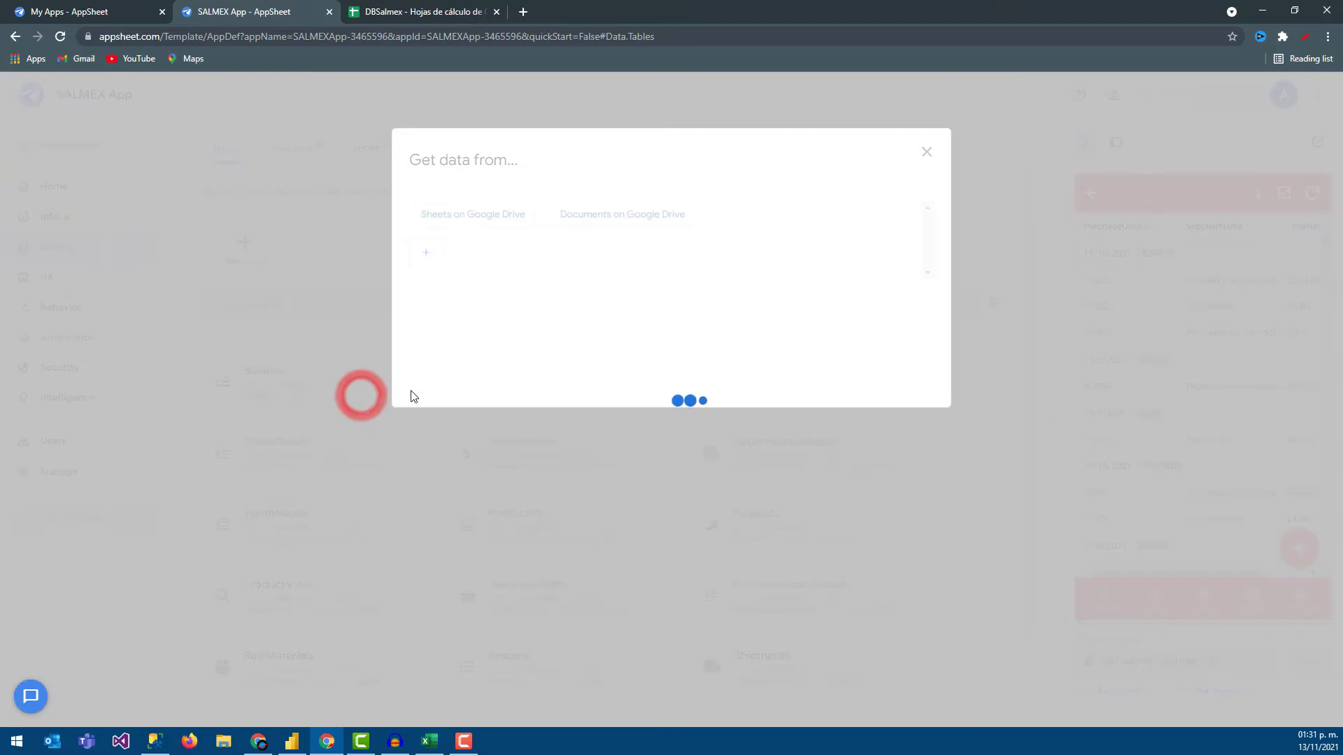
{"action": "left_click", "coordinate": [650, 273]}
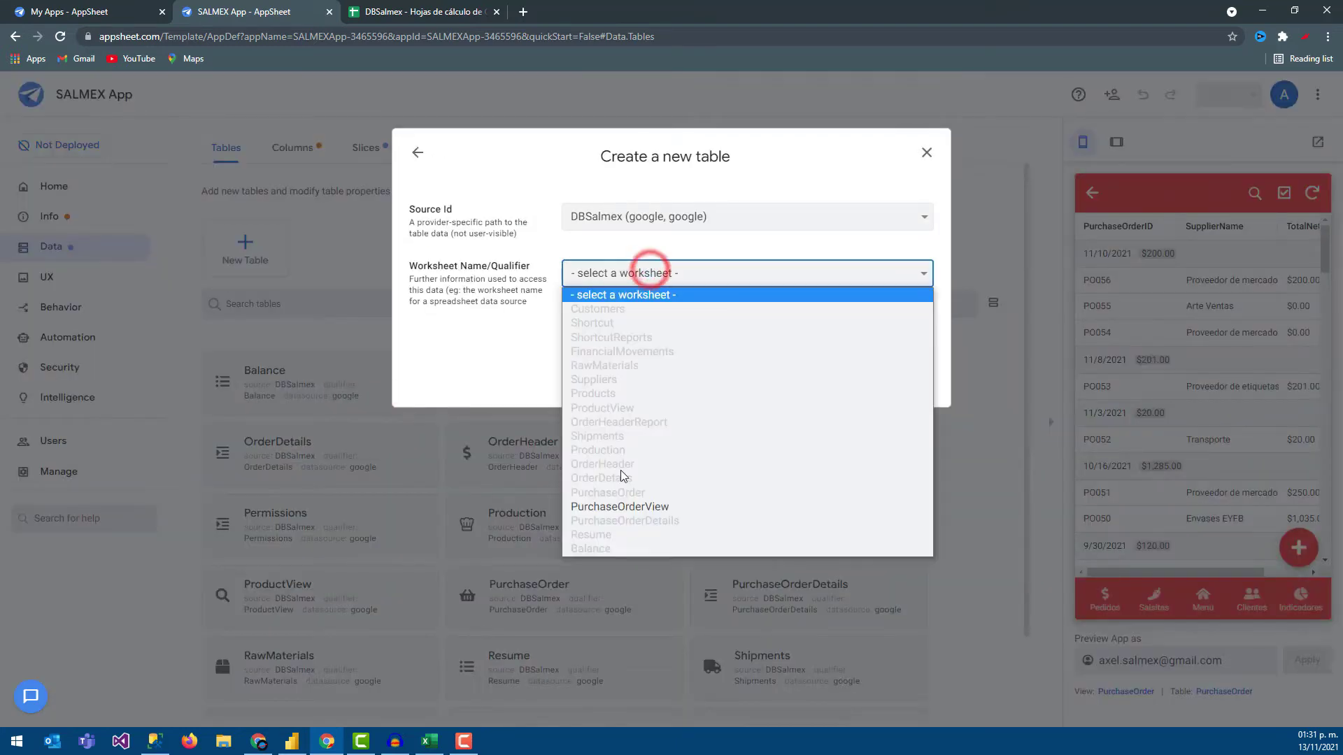
{"action": "left_click", "coordinate": [620, 509]}
{"action": "left_click", "coordinate": [890, 391]}
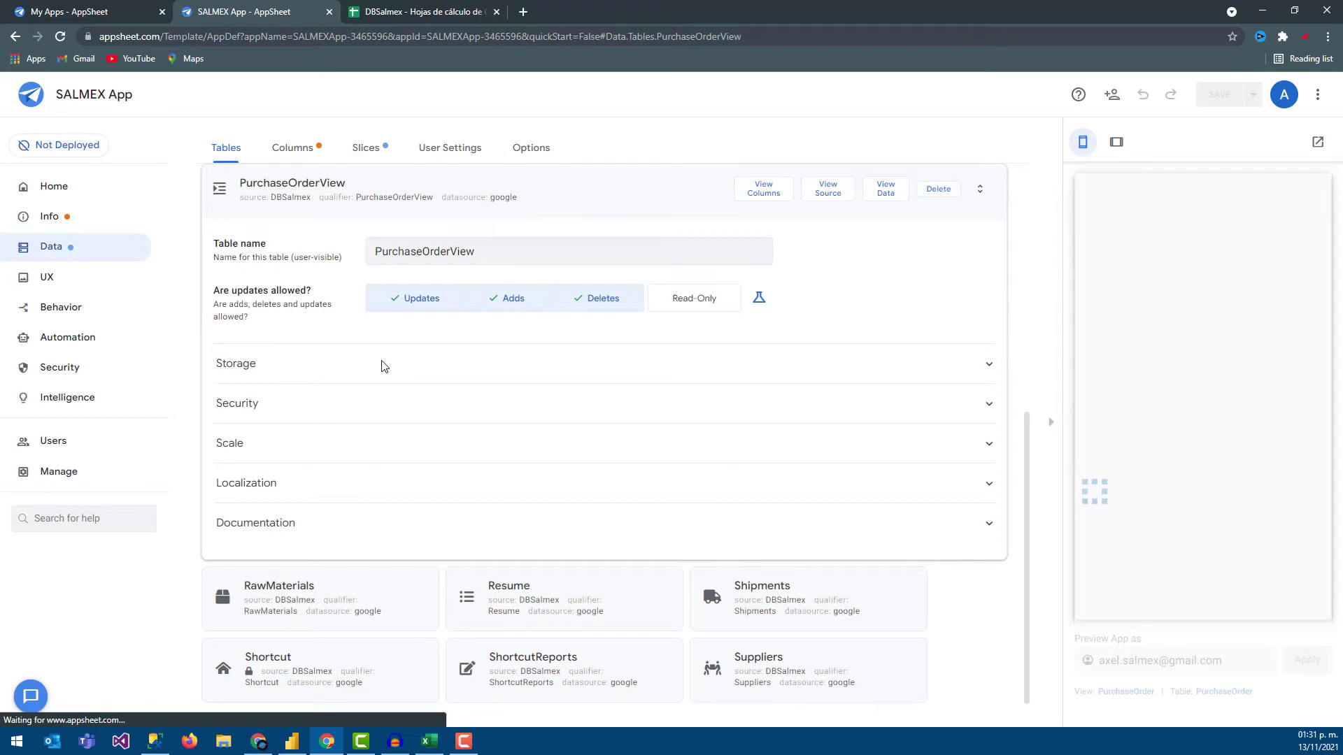
{"action": "left_click", "coordinate": [474, 256]}
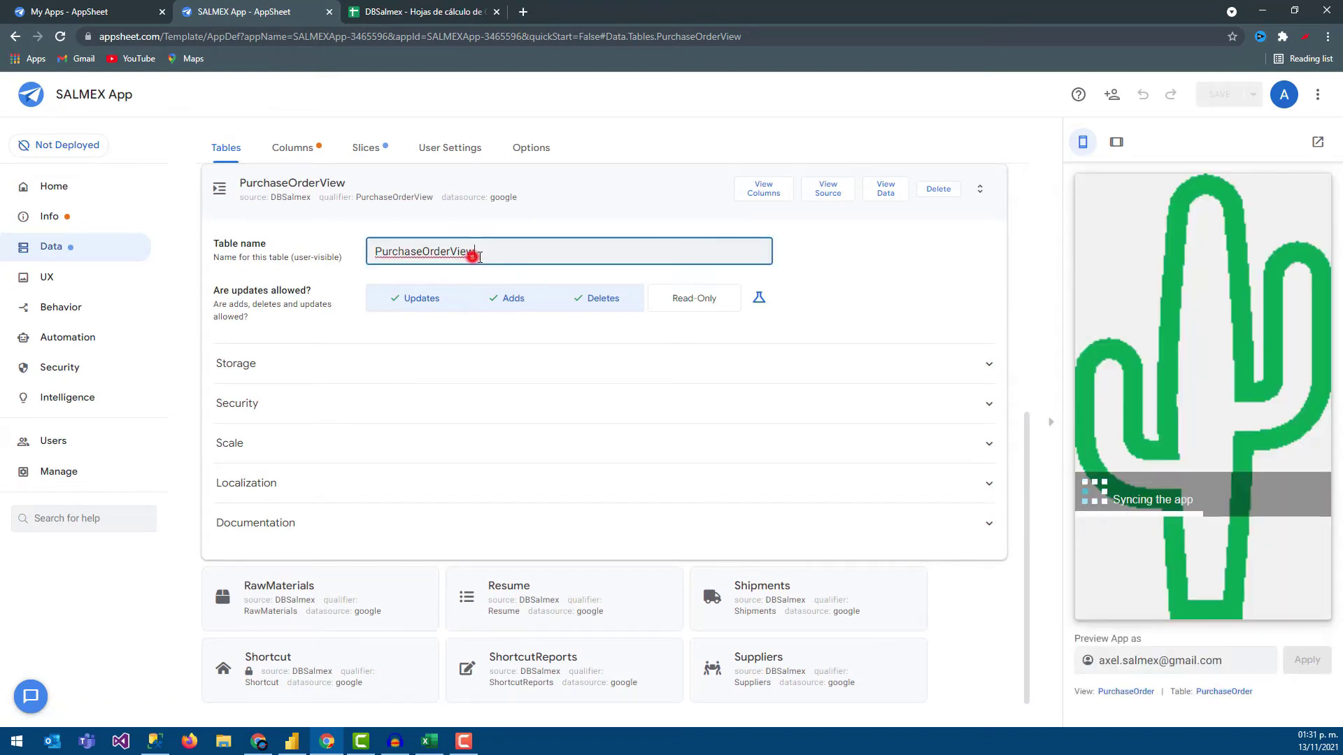
{"action": "left_click", "coordinate": [781, 184]}
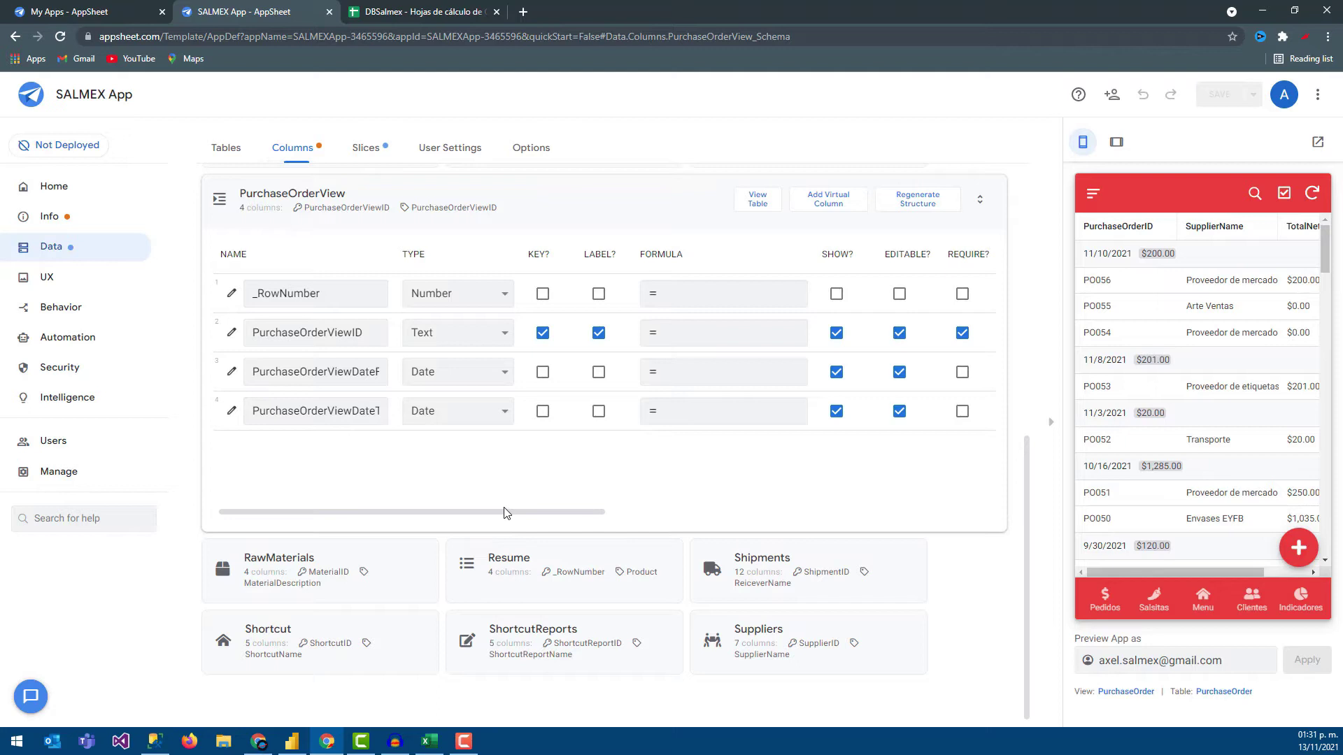
Stop using PurchaseOrderViewID as the row label and save.
{"action": "left_click_drag", "start_coordinate": [506, 512], "coordinate": [690, 512]}
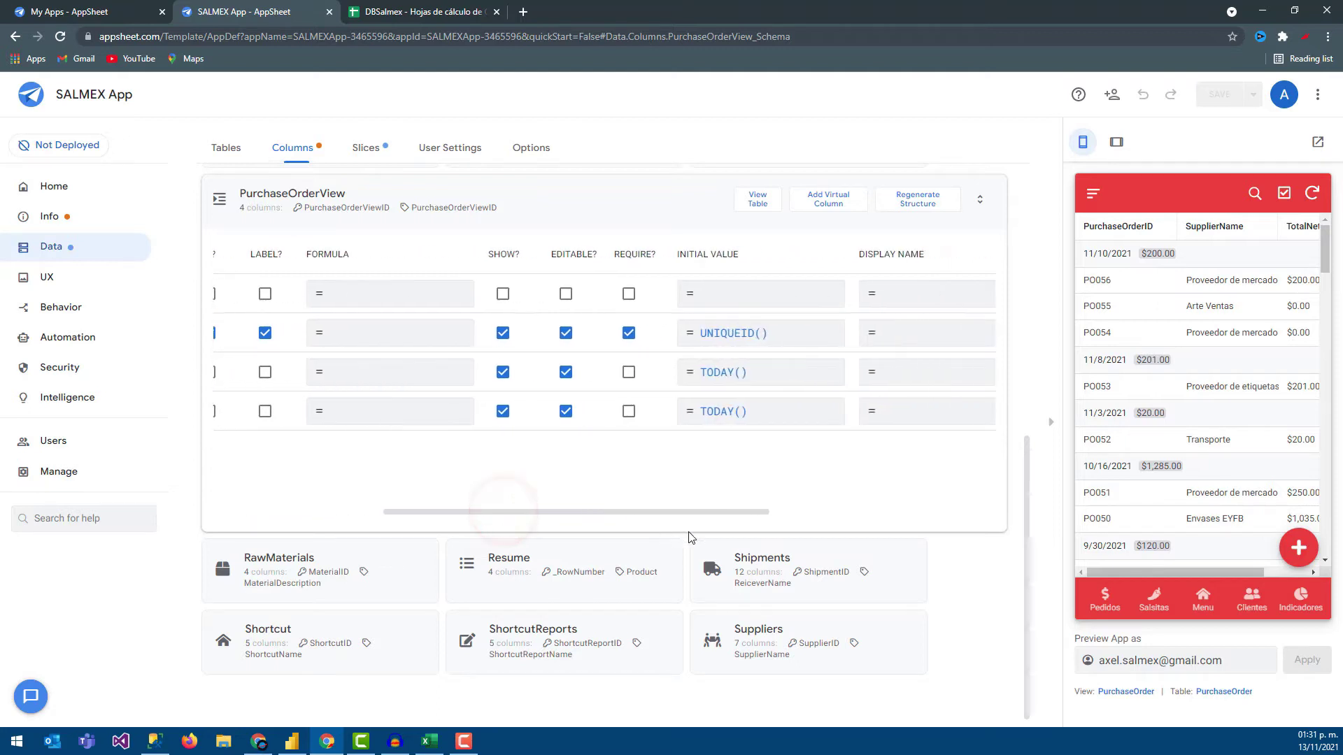
{"action": "left_click", "coordinate": [890, 333]}
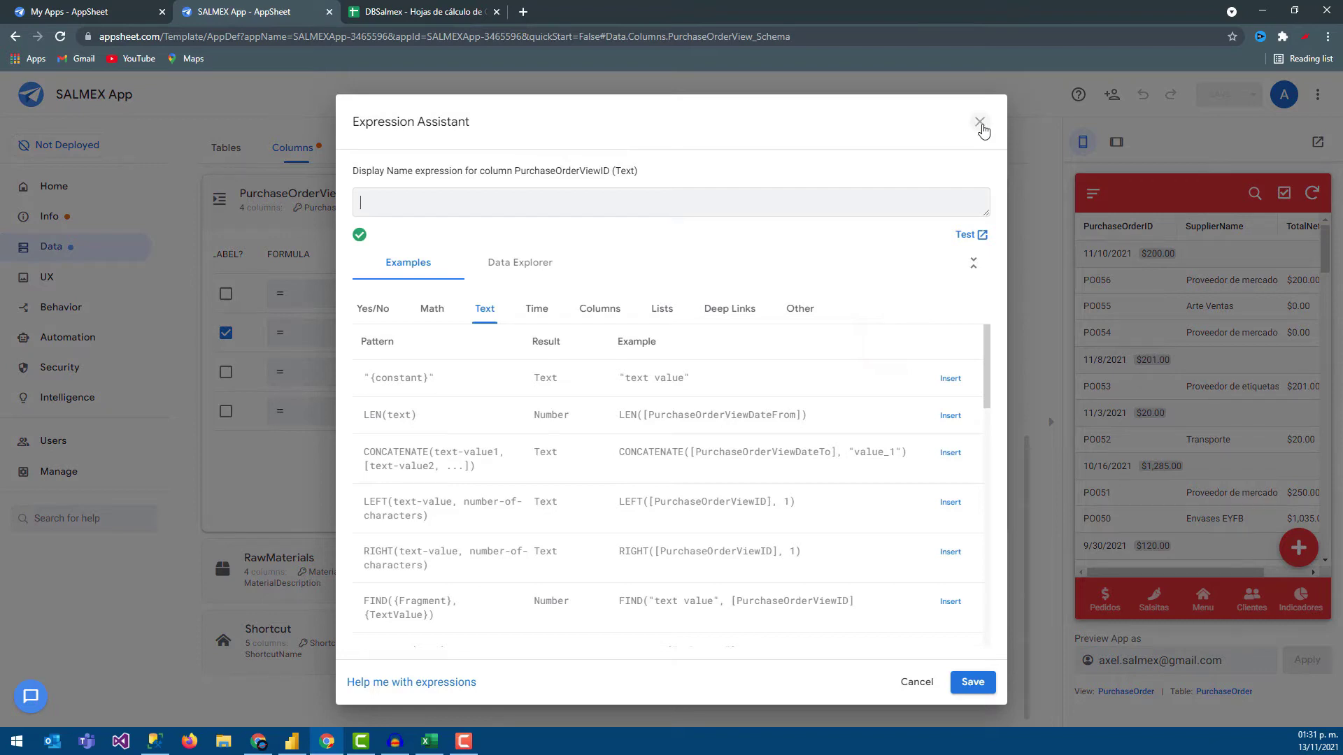
{"action": "left_click", "coordinate": [980, 123]}
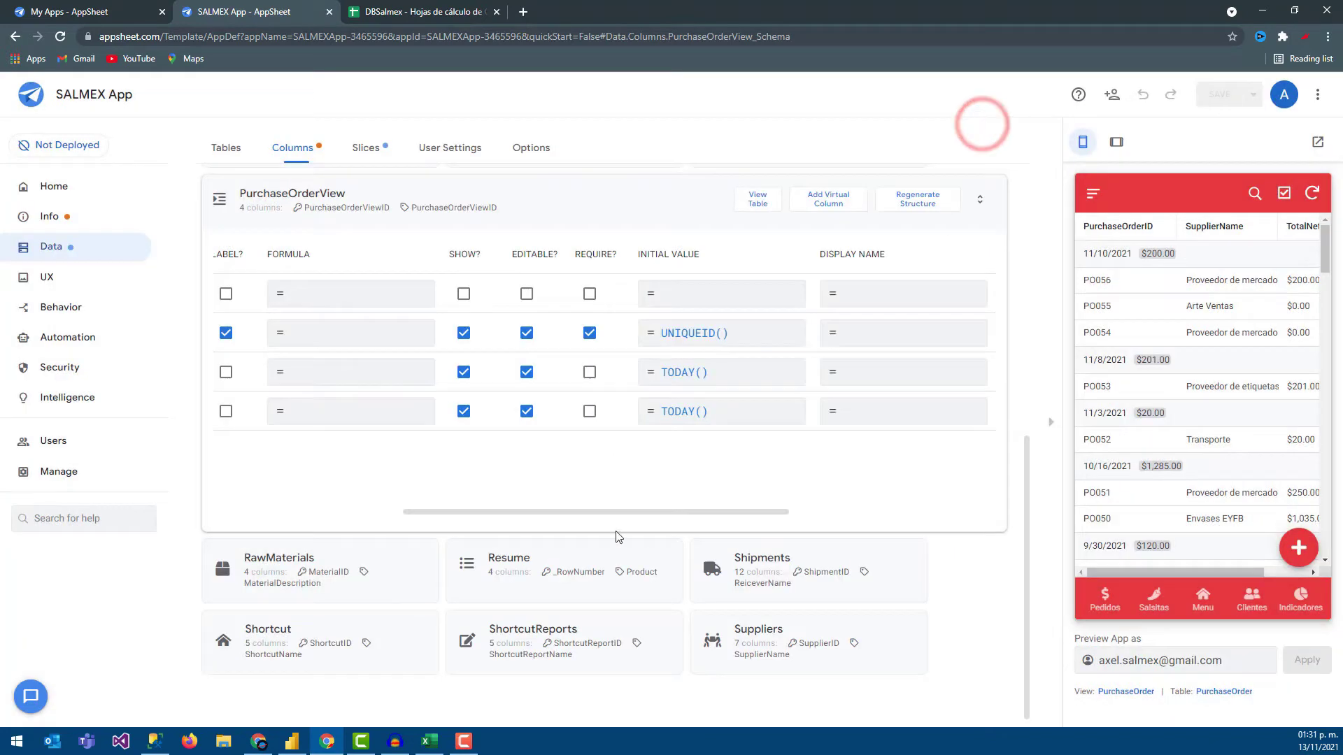
{"action": "left_click_drag", "start_coordinate": [560, 521], "coordinate": [298, 505]}
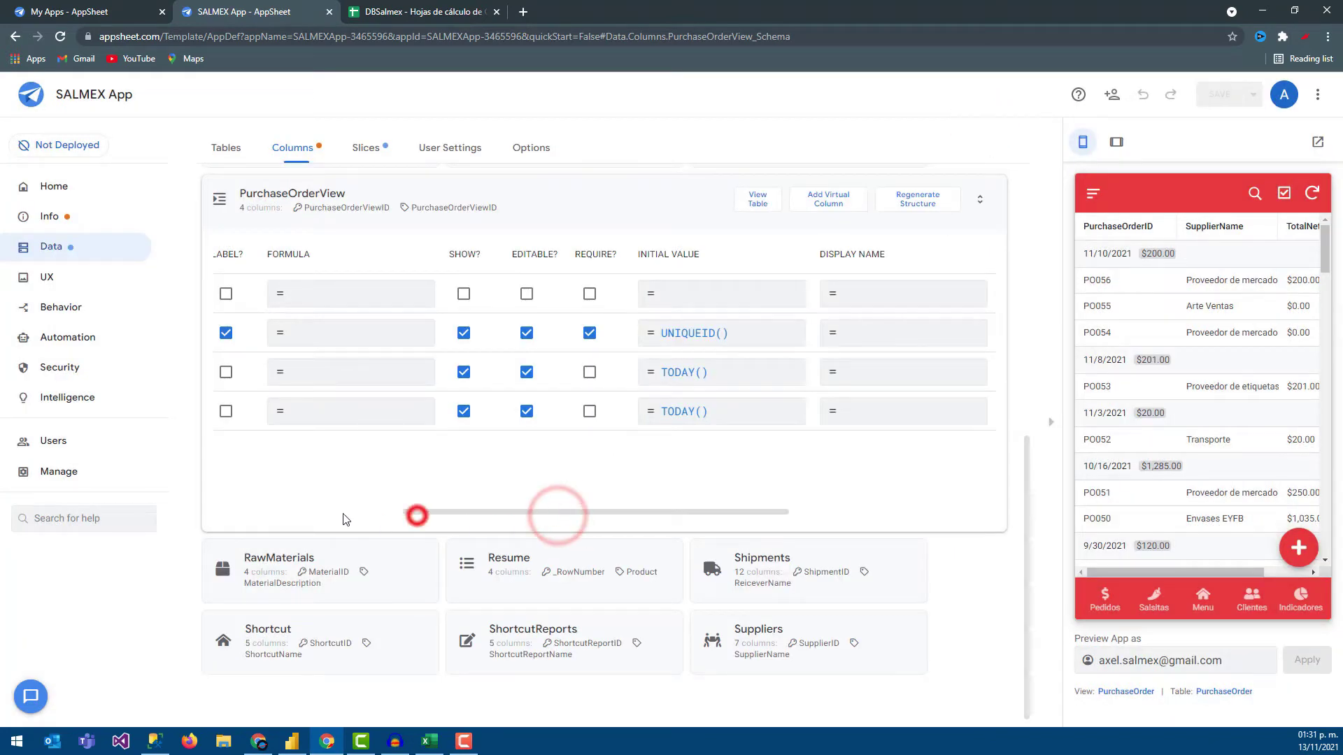
{"action": "left_click", "coordinate": [496, 333]}
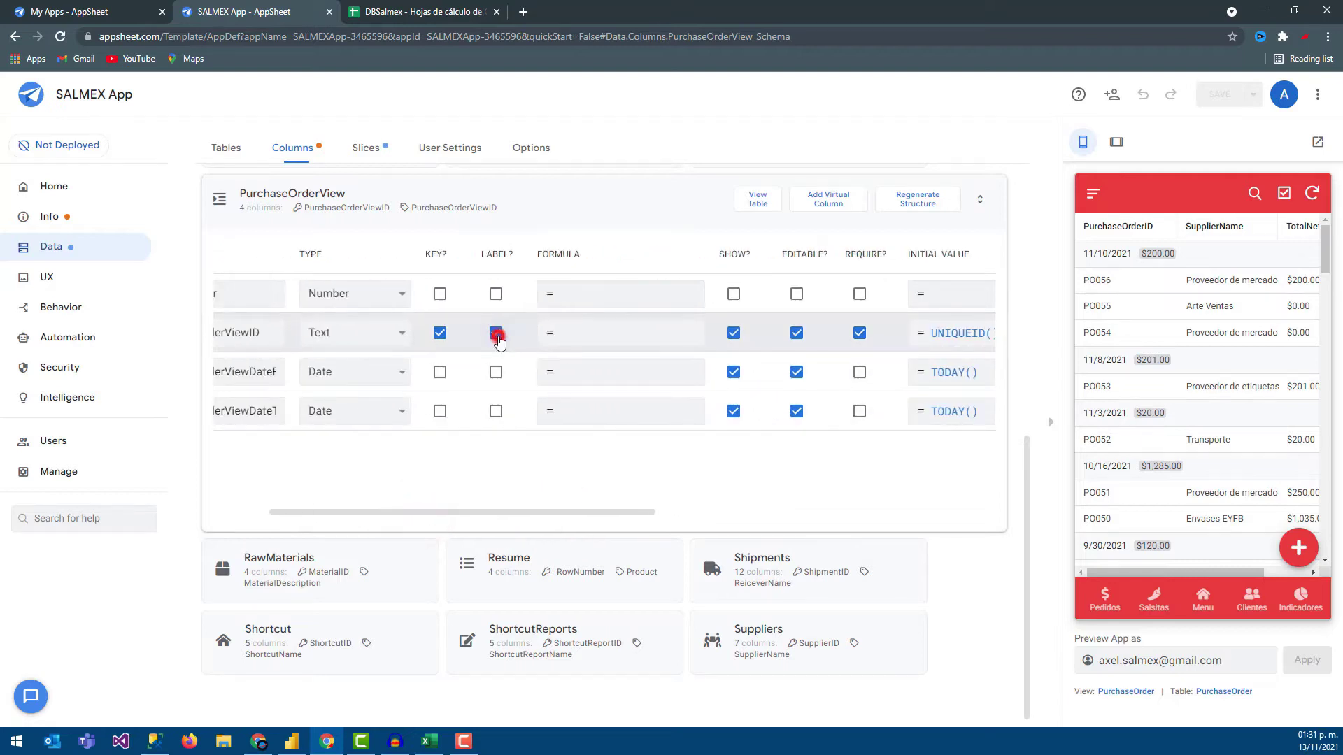
{"action": "left_click_drag", "start_coordinate": [440, 511], "coordinate": [579, 511]}
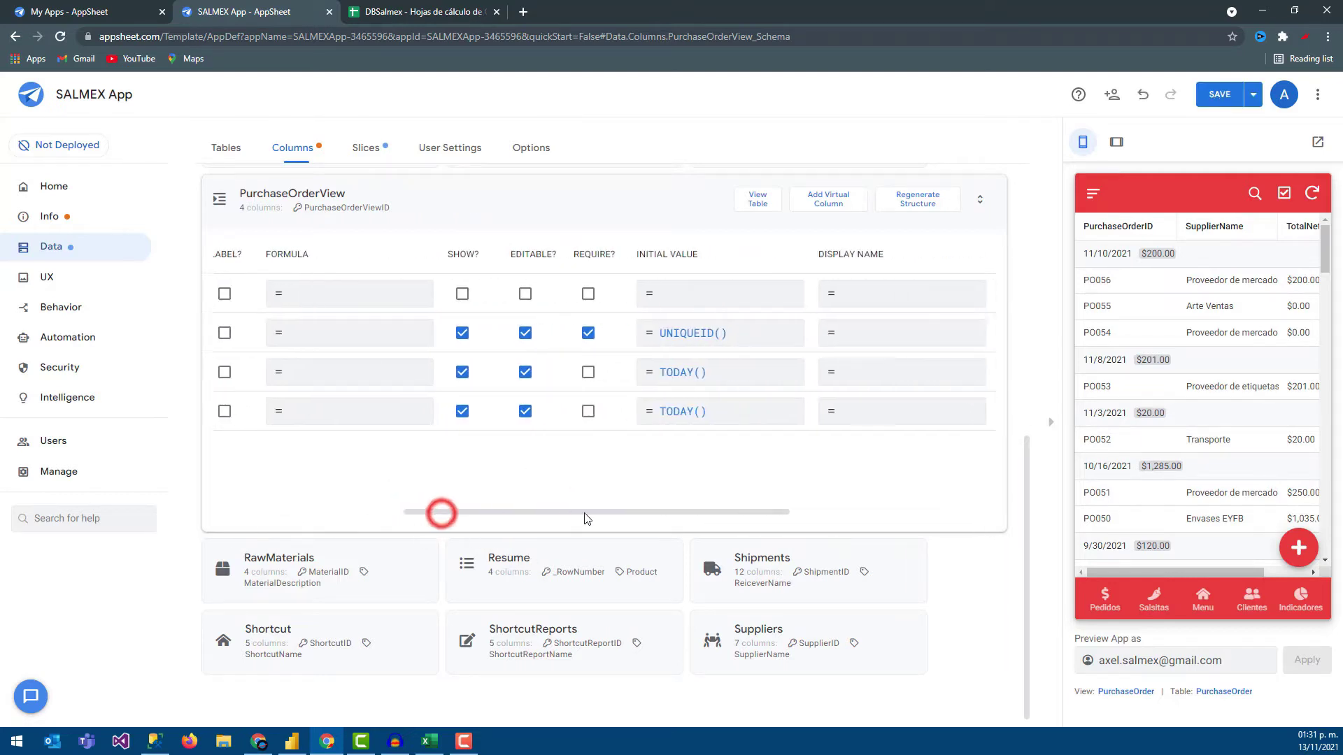
{"action": "left_click", "coordinate": [1219, 93]}
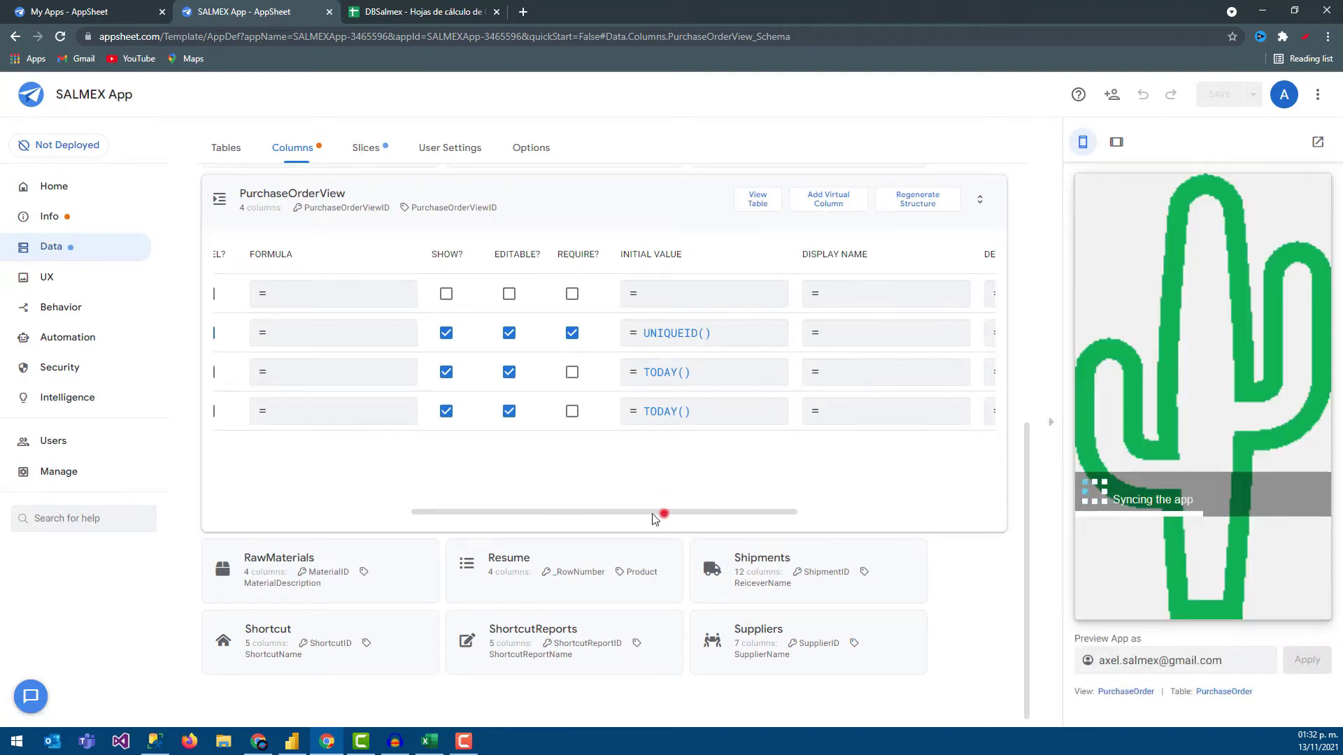
Hide the PurchaseOrderViewID column and save again.
{"action": "left_click_drag", "start_coordinate": [663, 513], "coordinate": [476, 525]}
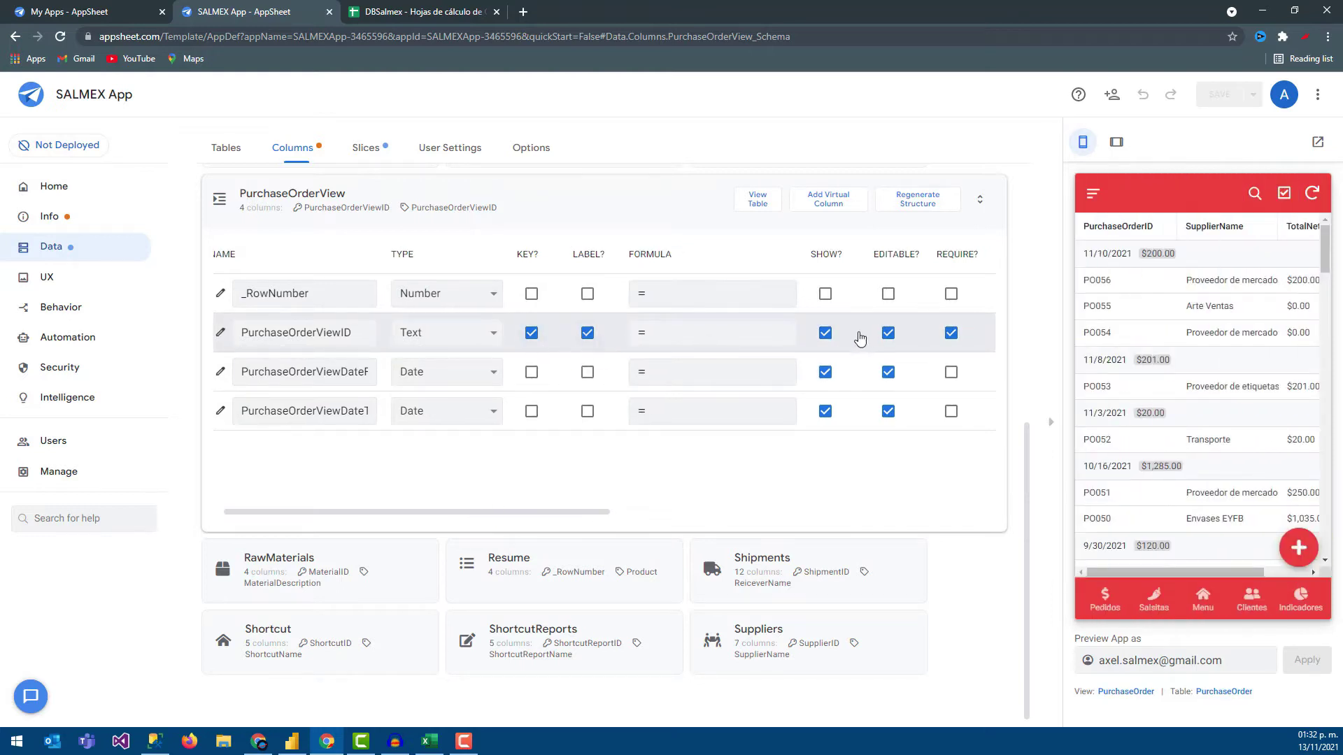
{"action": "left_click", "coordinate": [825, 333]}
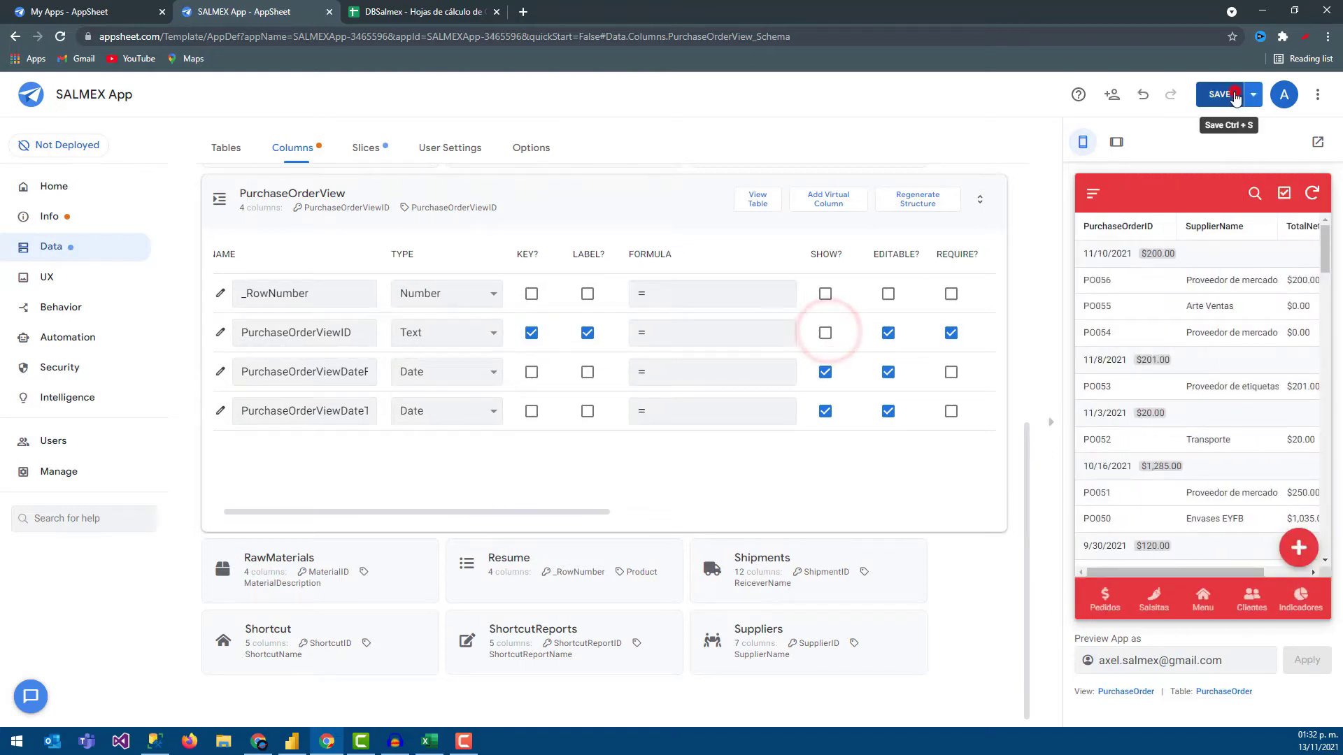
{"action": "left_click", "coordinate": [1222, 93]}
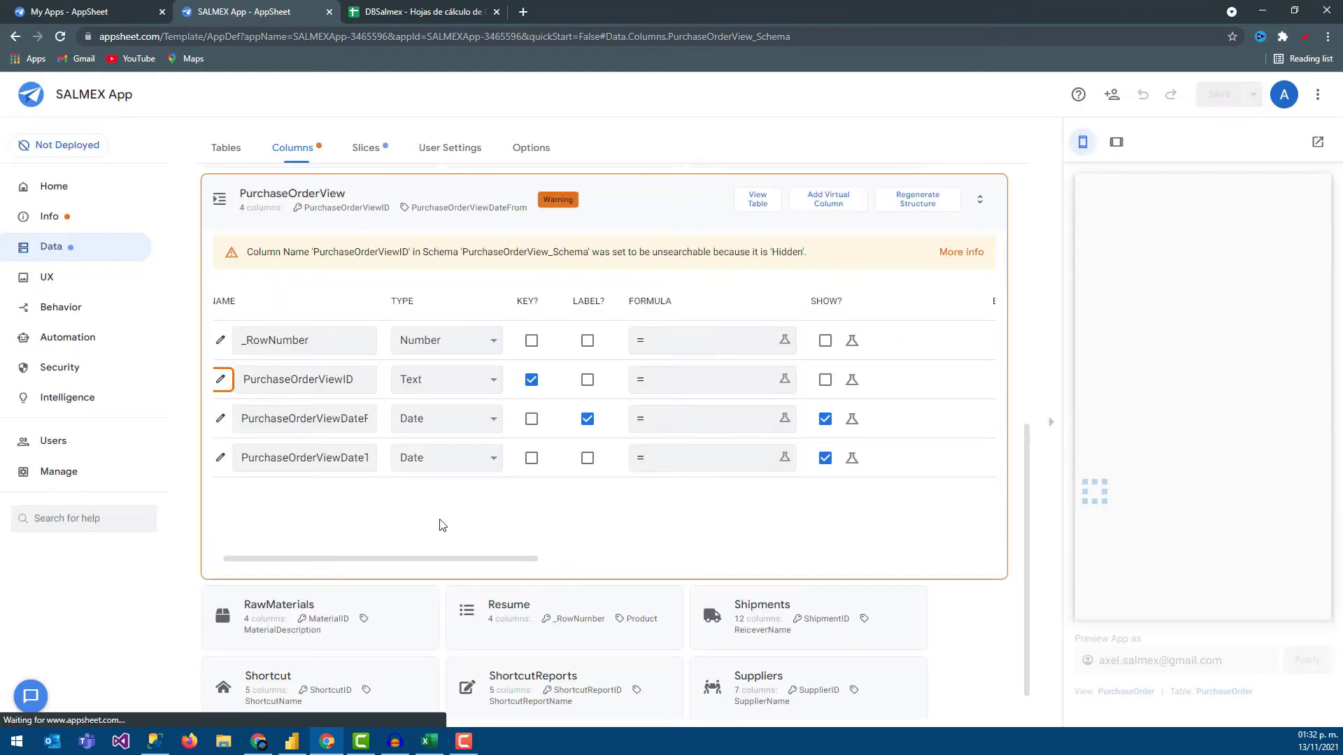
Give the PurchaseOrderViewDateFrom column the display name Desde.
{"action": "left_click_drag", "start_coordinate": [488, 558], "coordinate": [834, 560]}
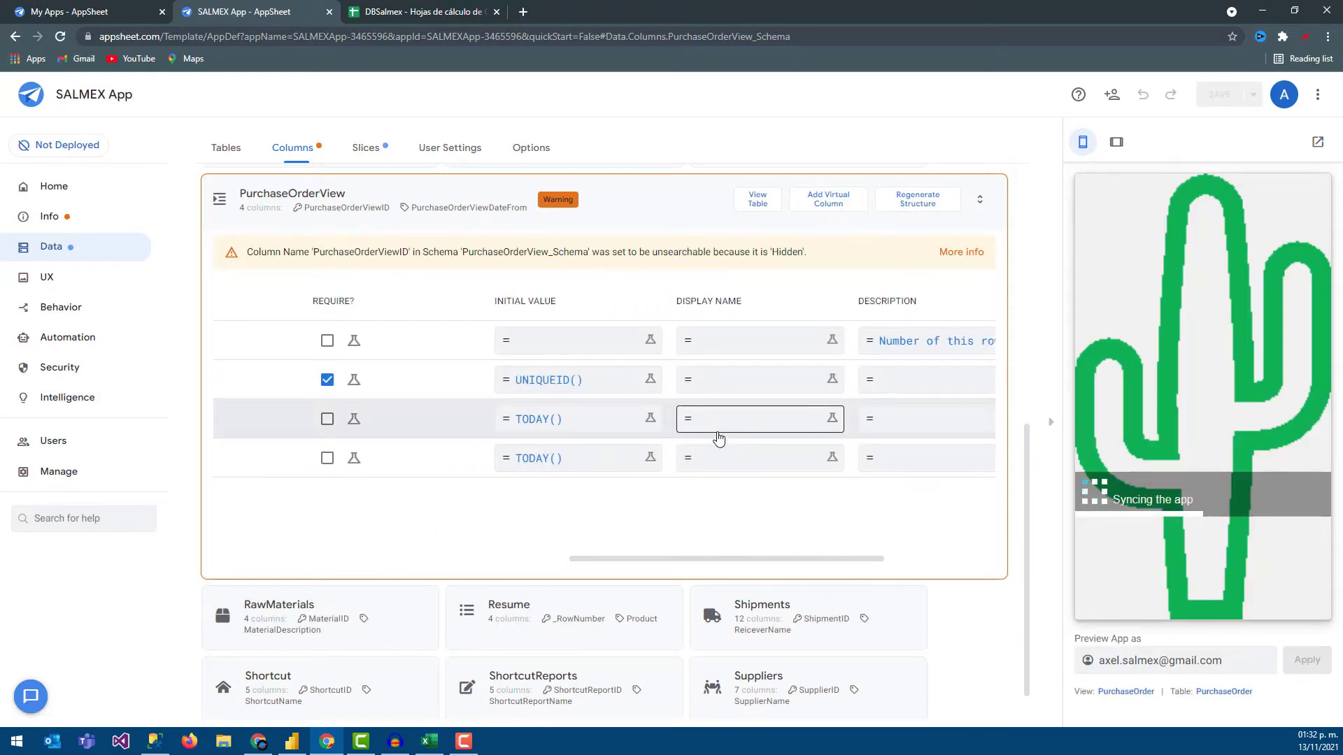
{"action": "left_click", "coordinate": [720, 419]}
{"action": "left_click", "coordinate": [457, 209]}
{"action": "type", "text": "Desde"}
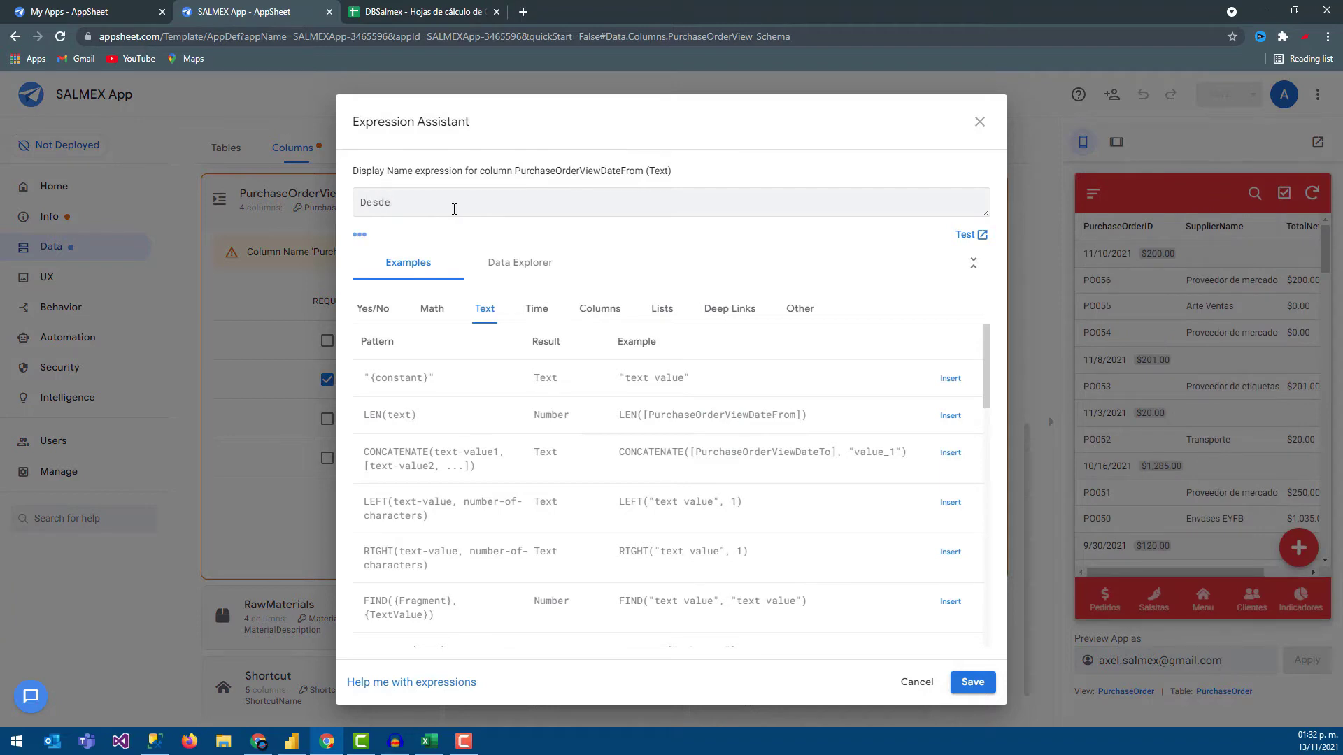
{"action": "left_click", "coordinate": [972, 682]}
Give the PurchaseOrderViewDateTo column the display name Hasta and save the changes.
{"action": "left_click", "coordinate": [761, 465]}
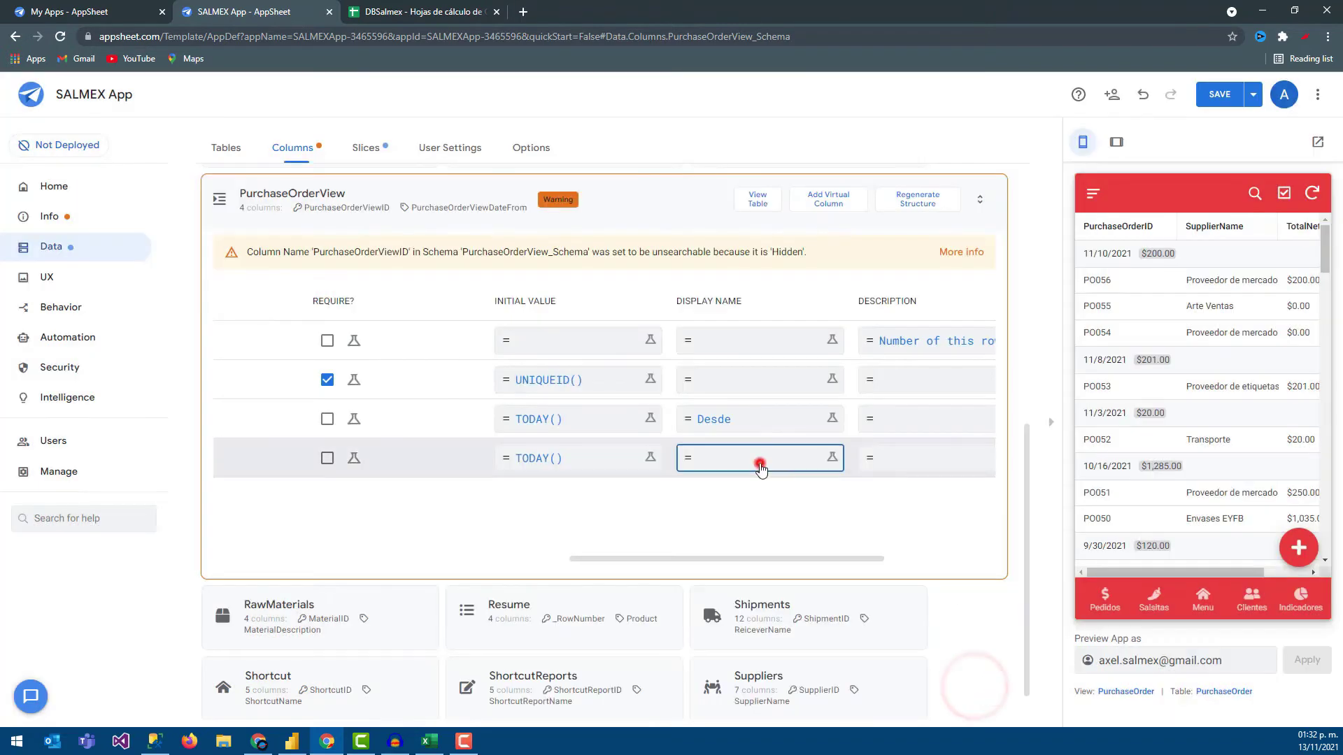
{"action": "left_click", "coordinate": [458, 209]}
{"action": "type", "text": "Hasta"}
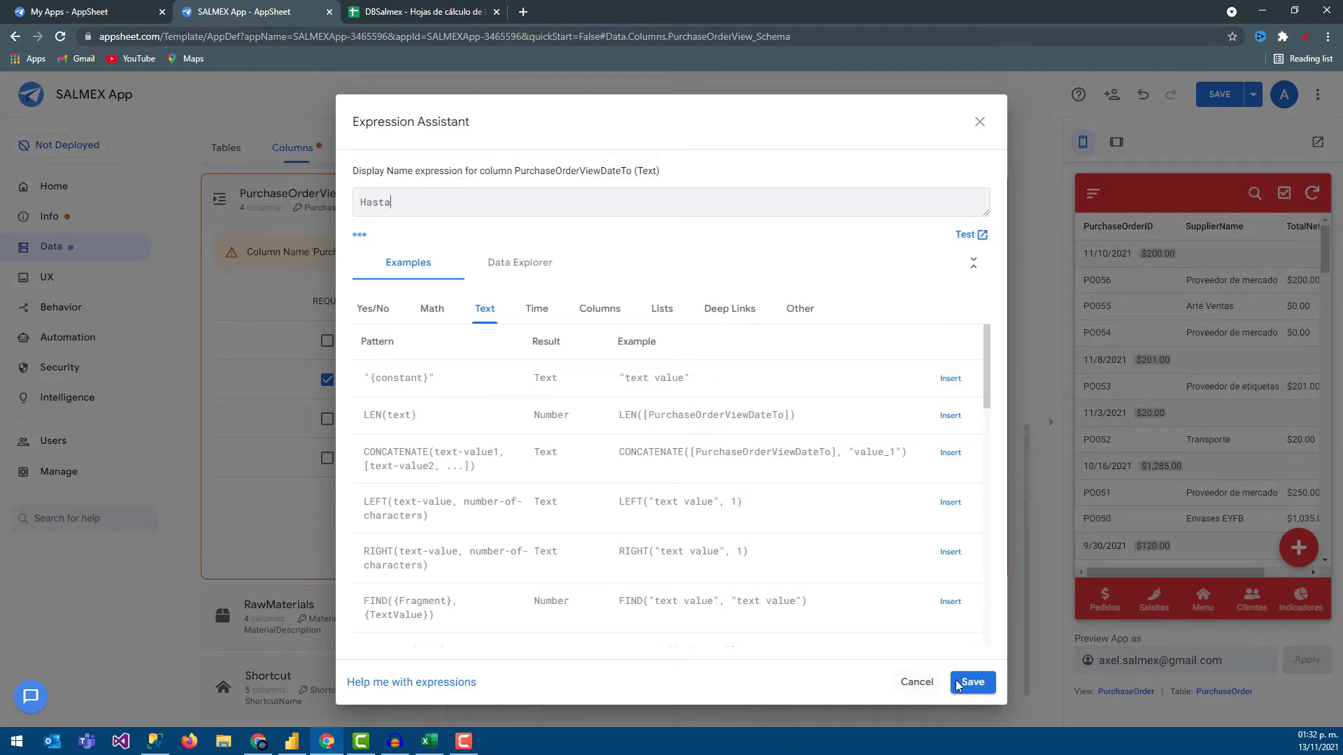
{"action": "left_click", "coordinate": [959, 685]}
{"action": "left_click", "coordinate": [1228, 96]}
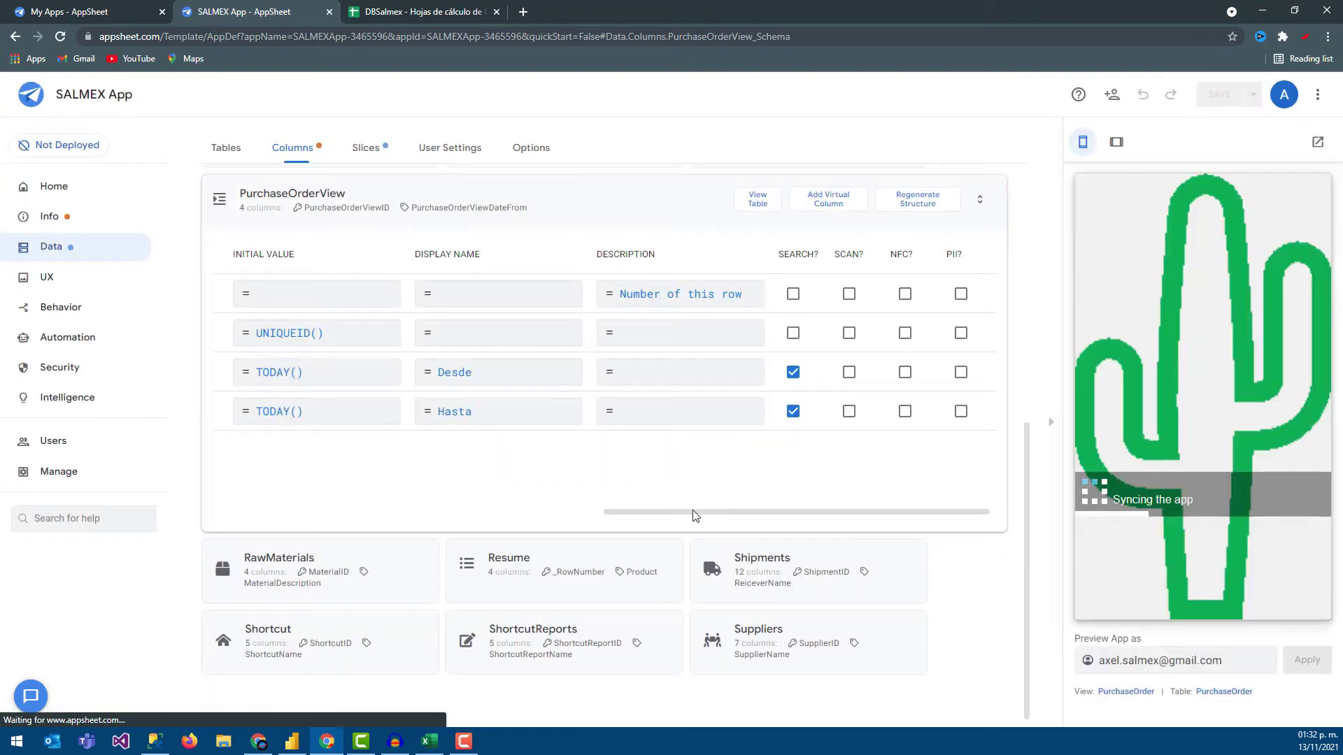
{"action": "left_click", "coordinate": [673, 512]}
{"action": "left_click_drag", "start_coordinate": [651, 517], "coordinate": [275, 526]}
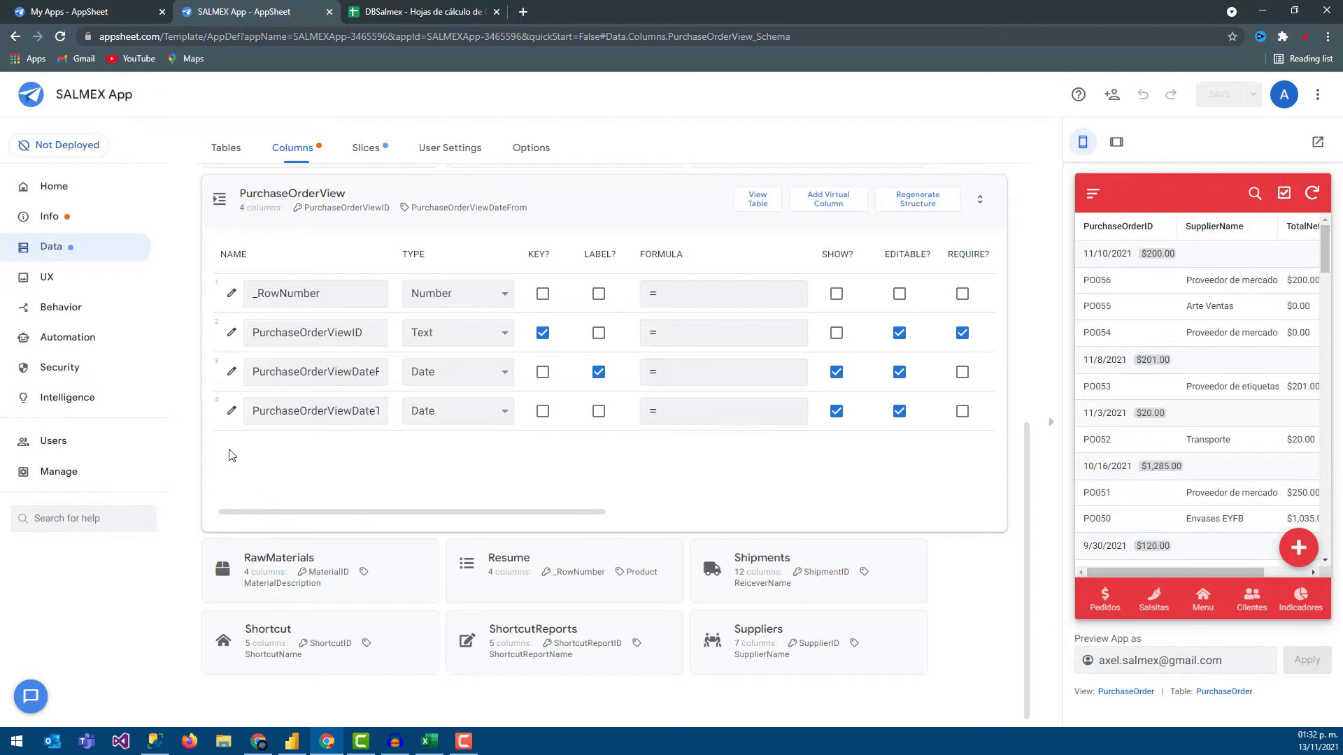
Create a form view on PurchaseOrderView data, name it PurchaseOrderView, and save.
{"action": "left_click", "coordinate": [80, 290]}
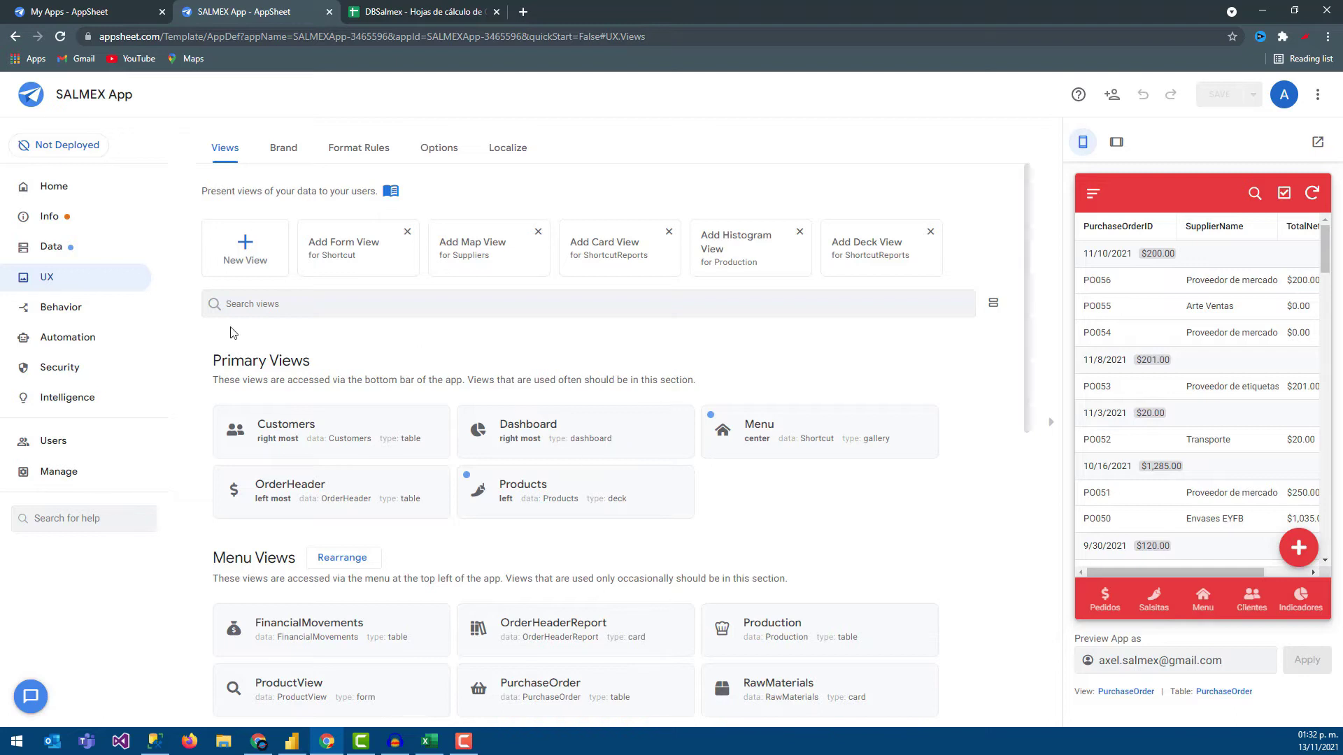
{"action": "left_click", "coordinate": [244, 257]}
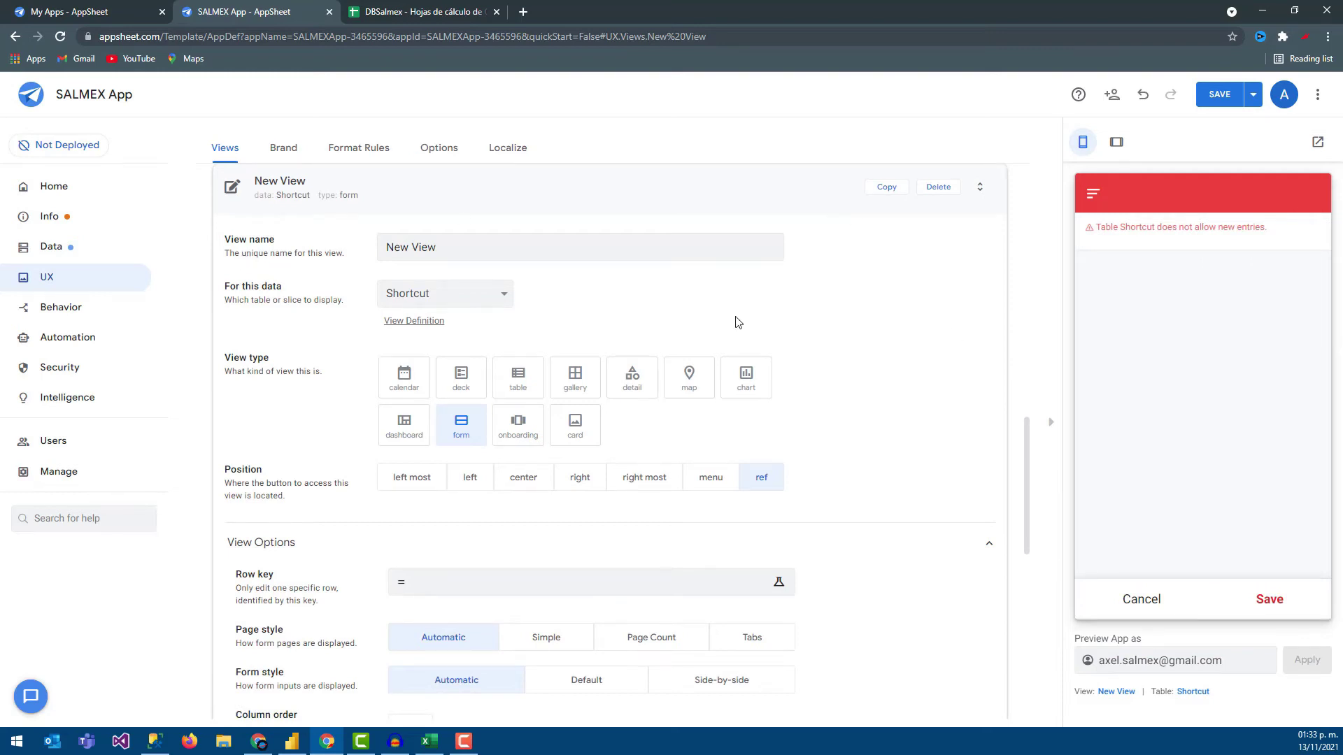
{"action": "left_click", "coordinate": [483, 290]}
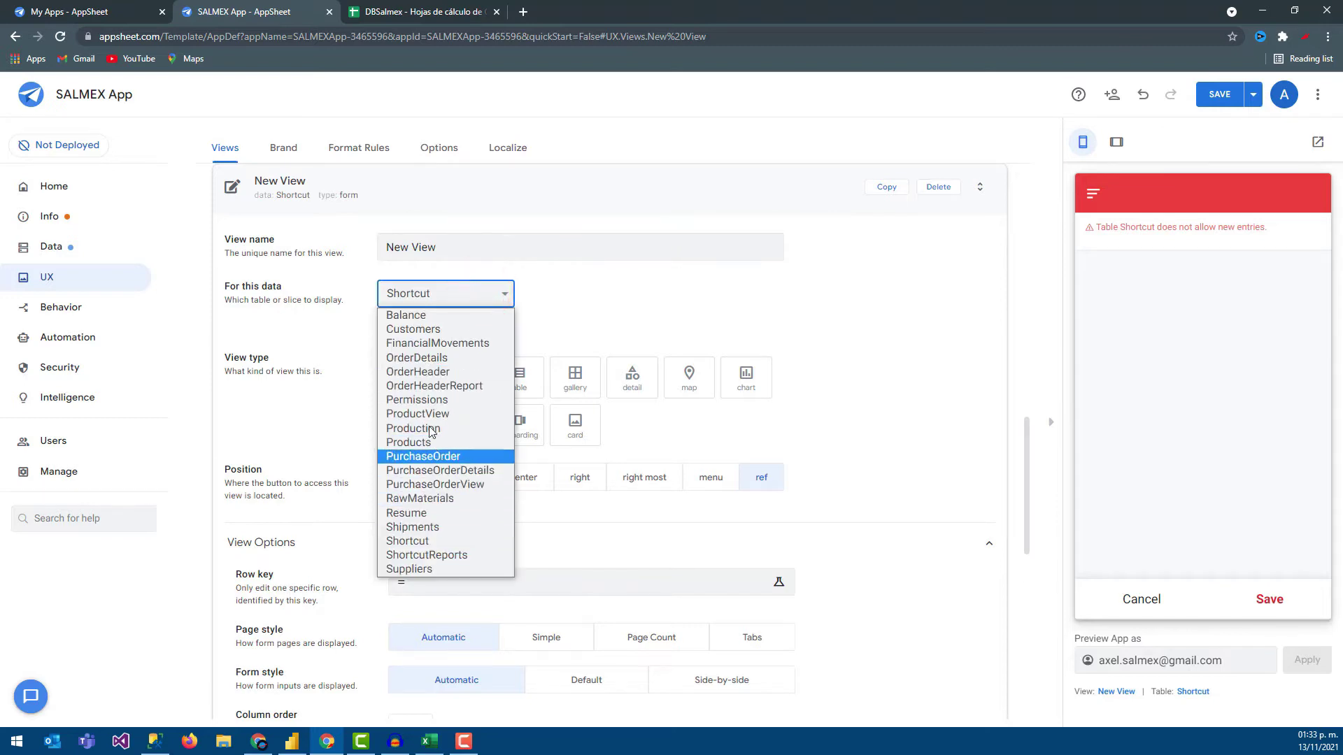
{"action": "left_click", "coordinate": [455, 493]}
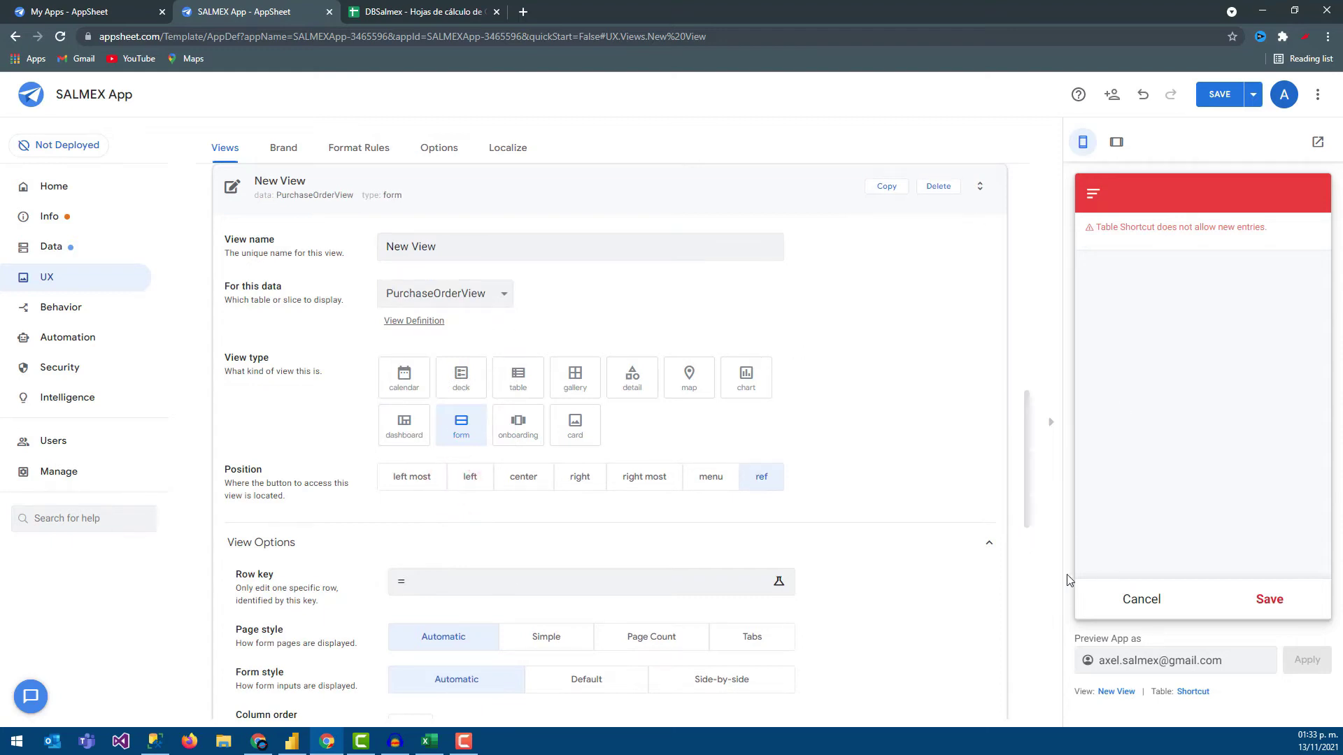
{"action": "left_click", "coordinate": [445, 247]}
{"action": "triple_click", "coordinate": [487, 249]}
{"action": "type", "text": "Pir"}
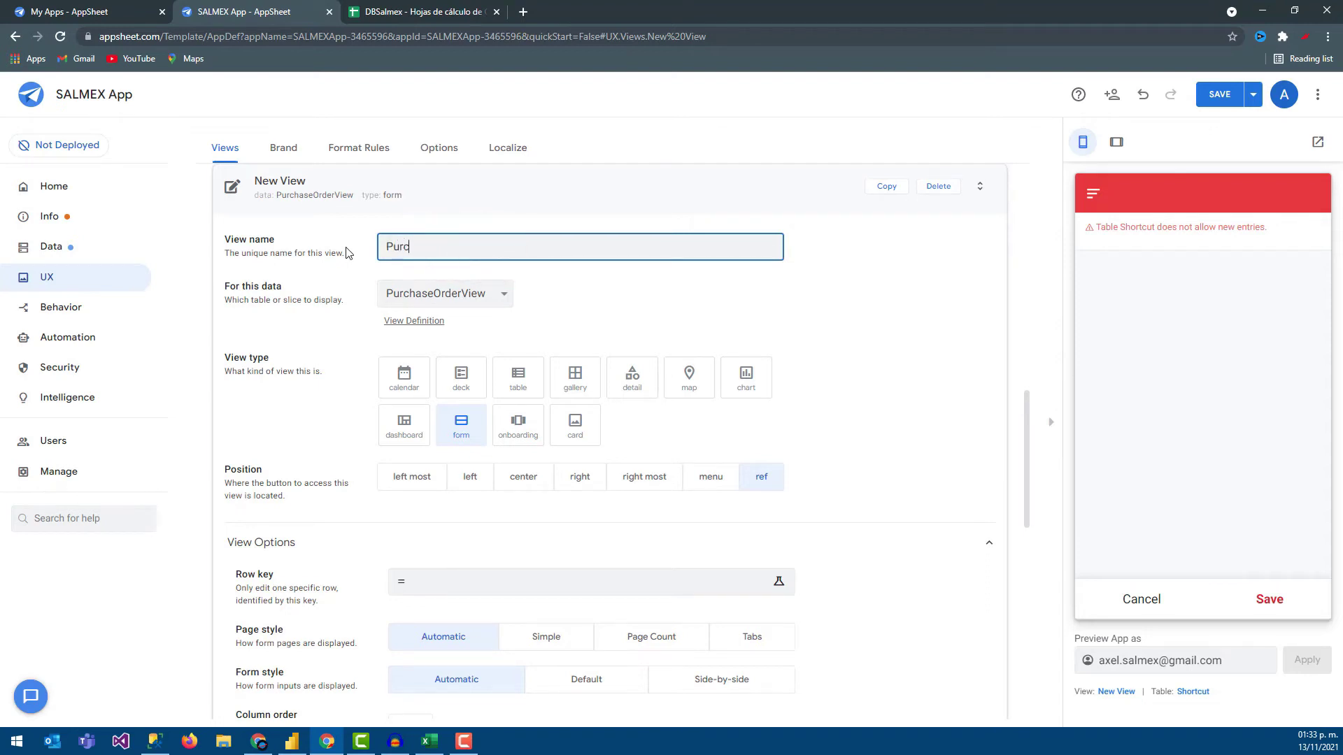
{"action": "type", "text": "rderView"}
{"action": "left_click", "coordinate": [1216, 96]}
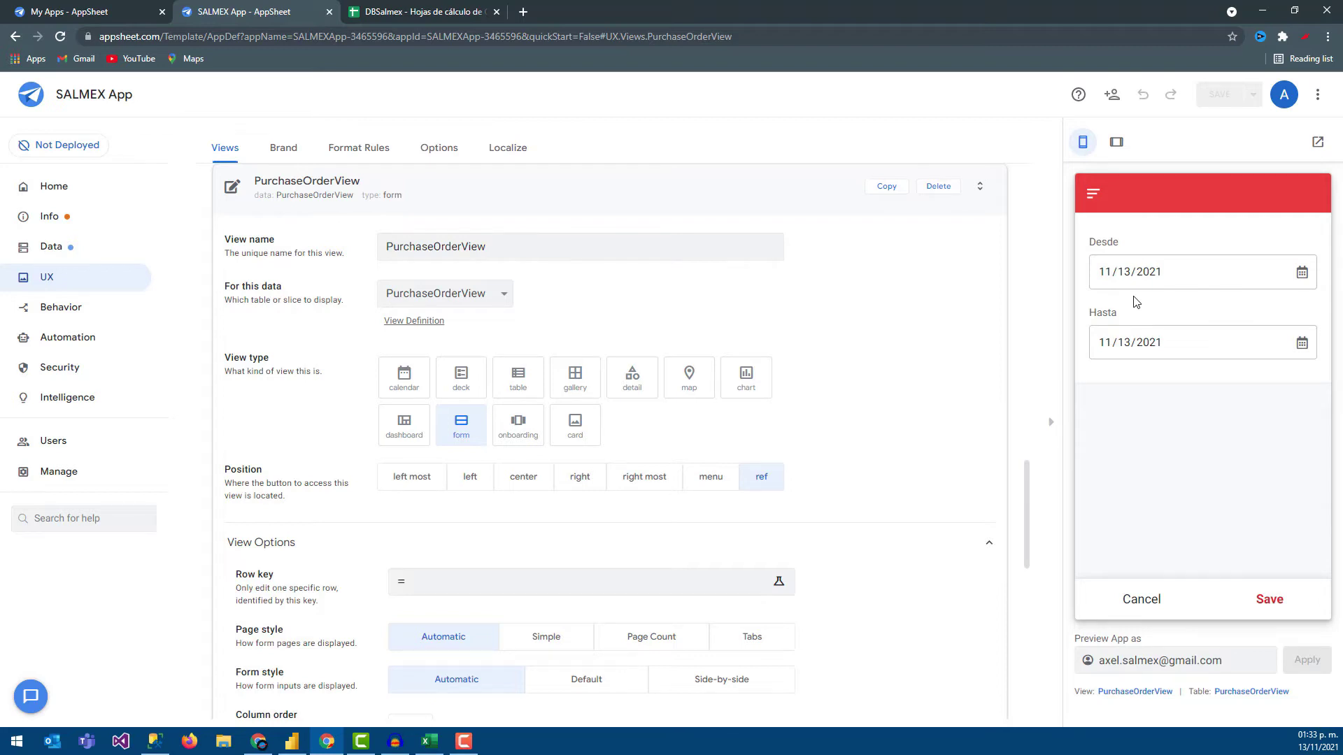
Check the Desde and Hasta date fields in the form preview.
{"action": "left_click", "coordinate": [1096, 241]}
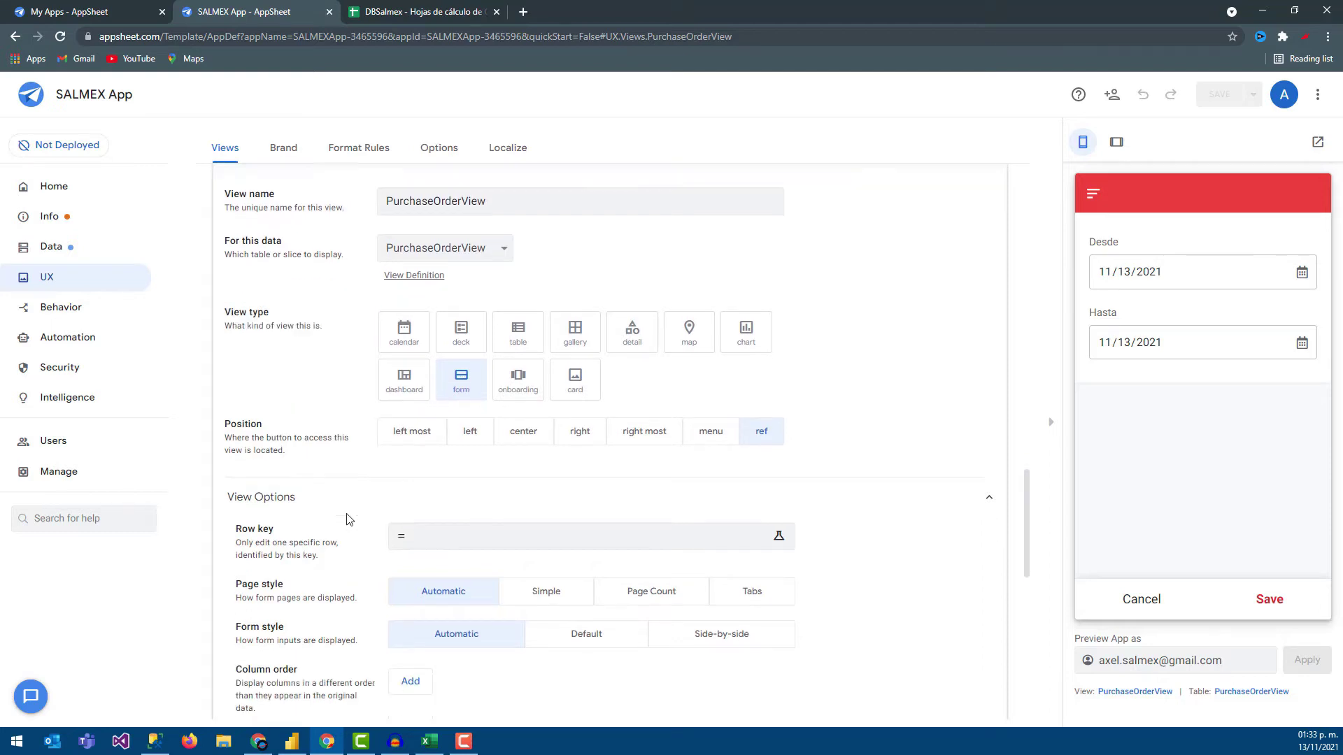
{"action": "scroll", "coordinate": [364, 511], "scroll_direction": "down", "scroll_amount": 4}
{"action": "scroll", "coordinate": [344, 509], "scroll_direction": "down", "scroll_amount": 1}
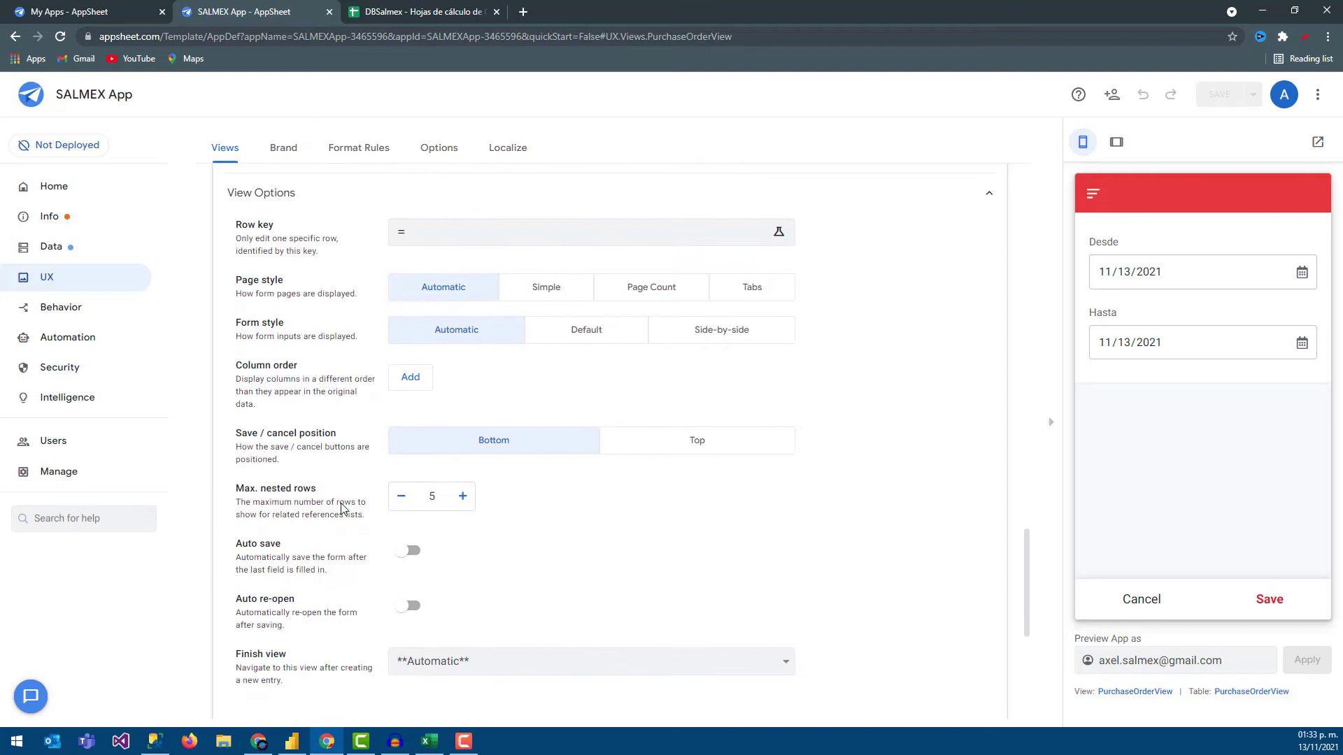
{"action": "scroll", "coordinate": [341, 511], "scroll_direction": "down", "scroll_amount": 2}
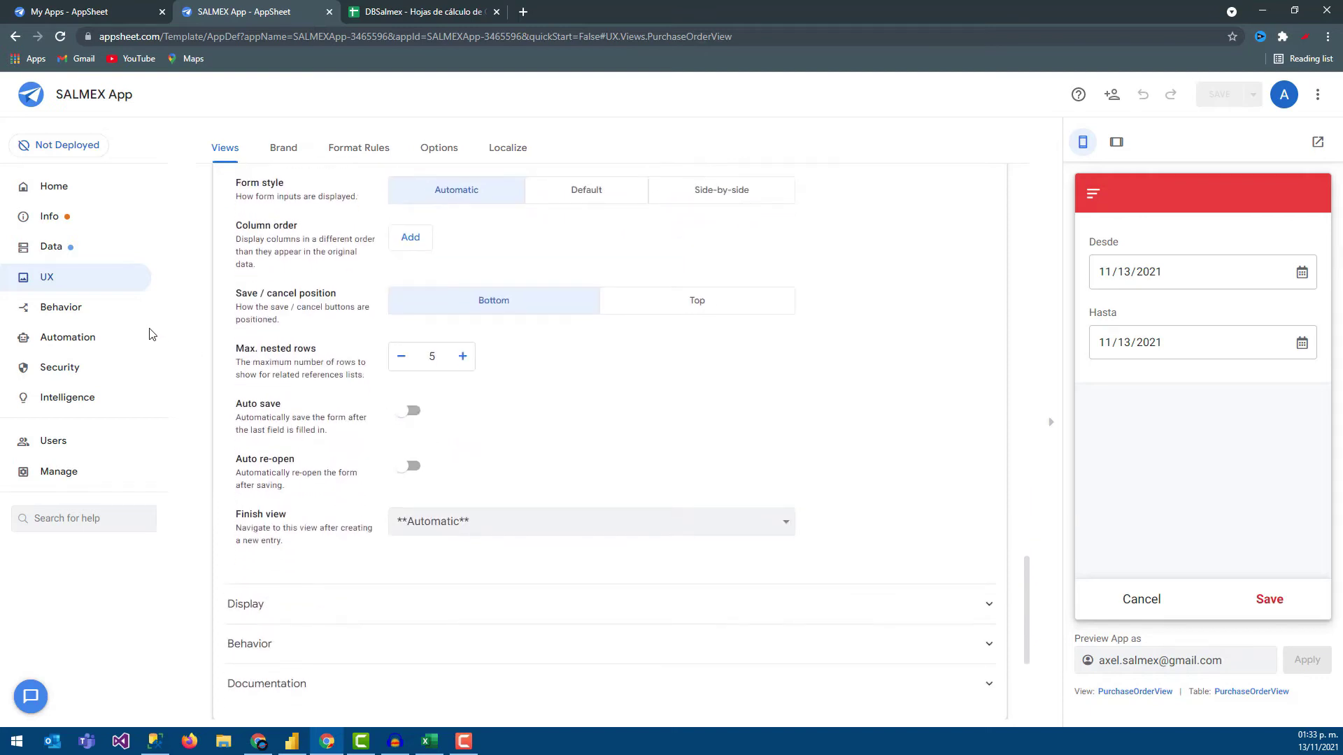
{"action": "left_click", "coordinate": [97, 312]}
Create action ActionPurchaseOrderView on PurchaseOrderView that goes to another view within the app.
{"action": "left_click", "coordinate": [233, 258]}
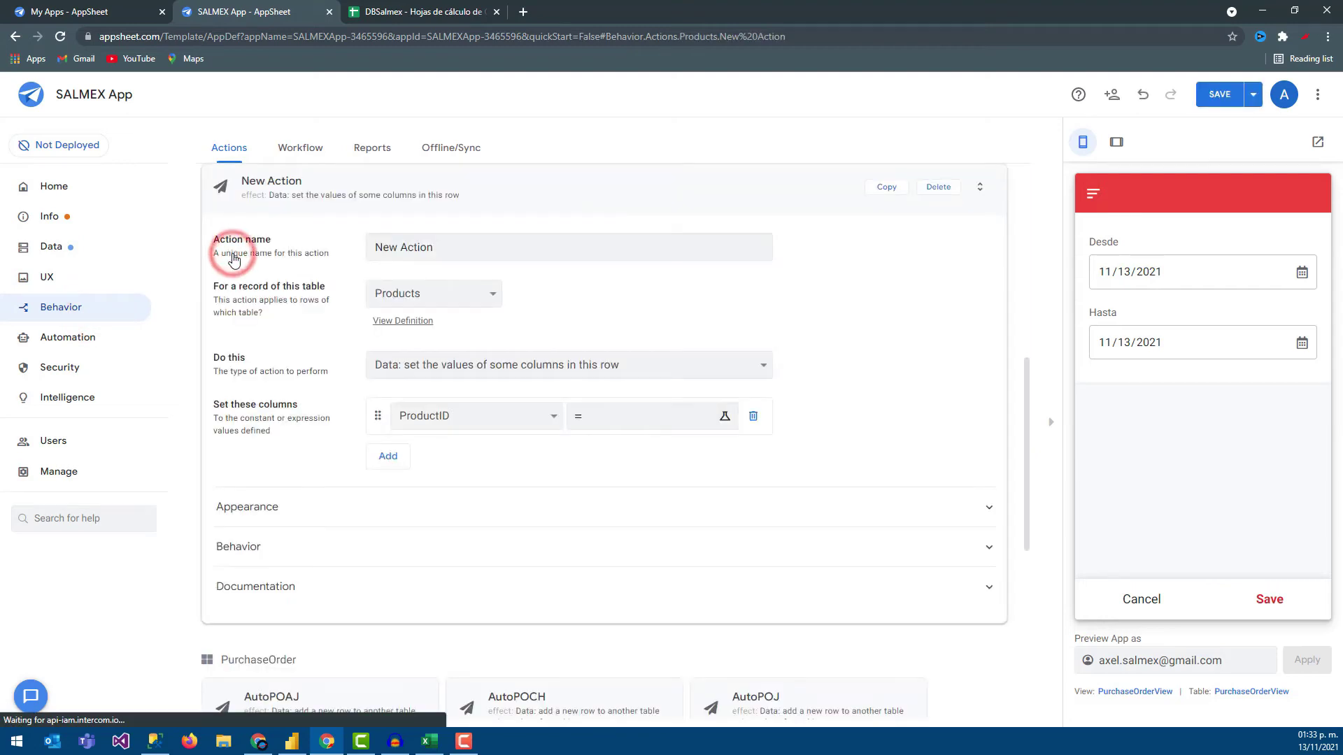
{"action": "left_click", "coordinate": [453, 290]}
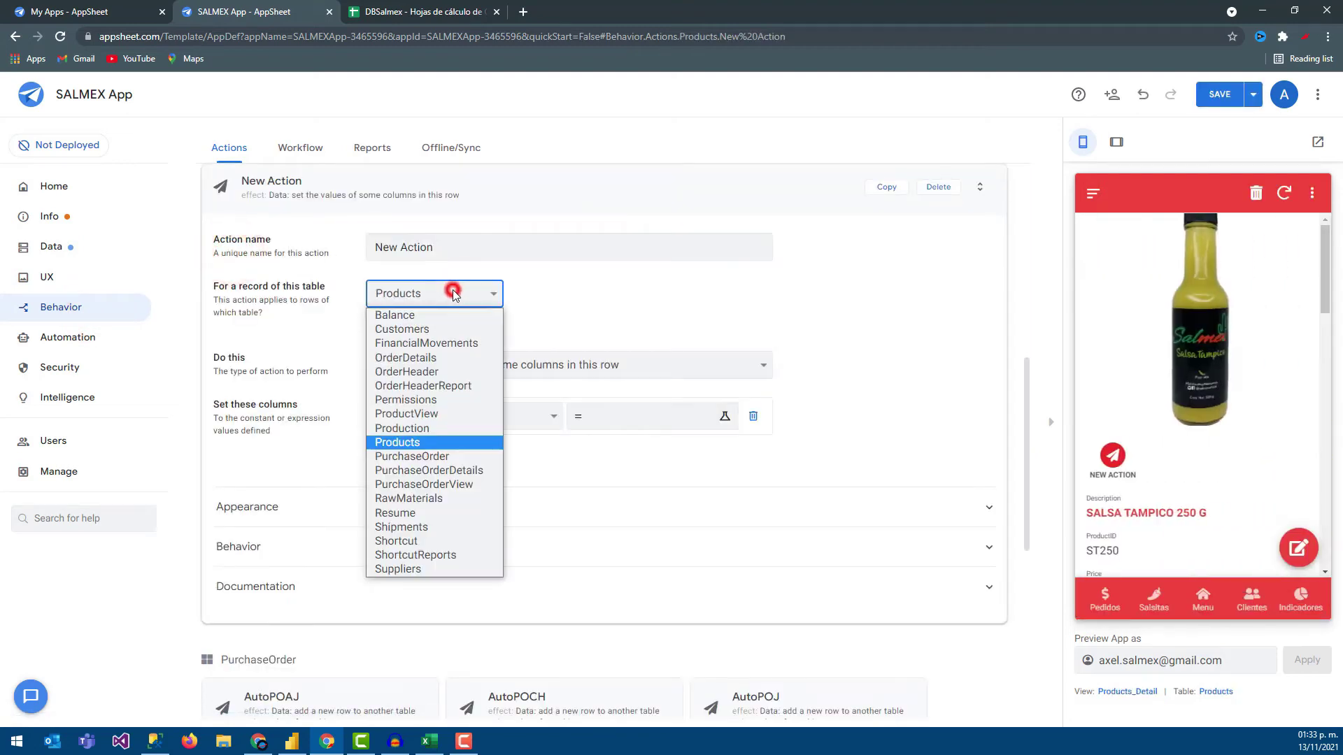
{"action": "left_click", "coordinate": [438, 489]}
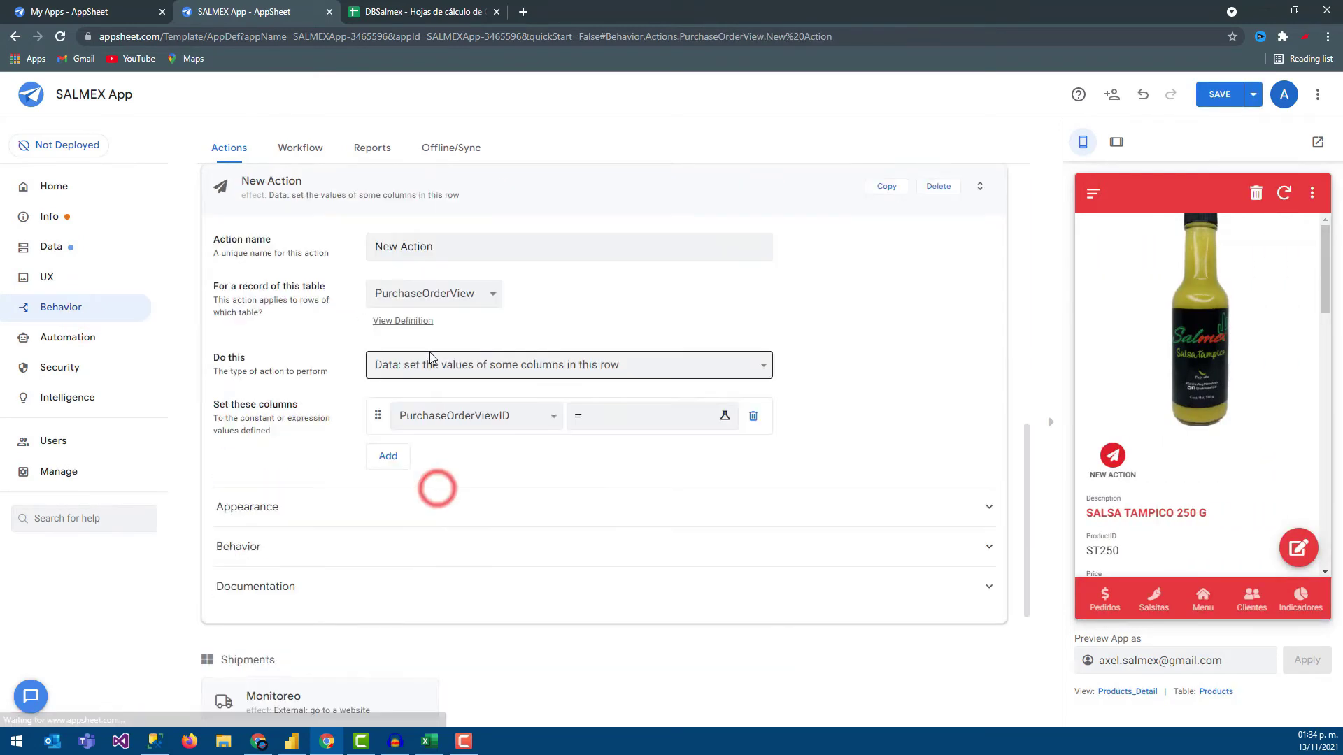
{"action": "triple_click", "coordinate": [449, 246]}
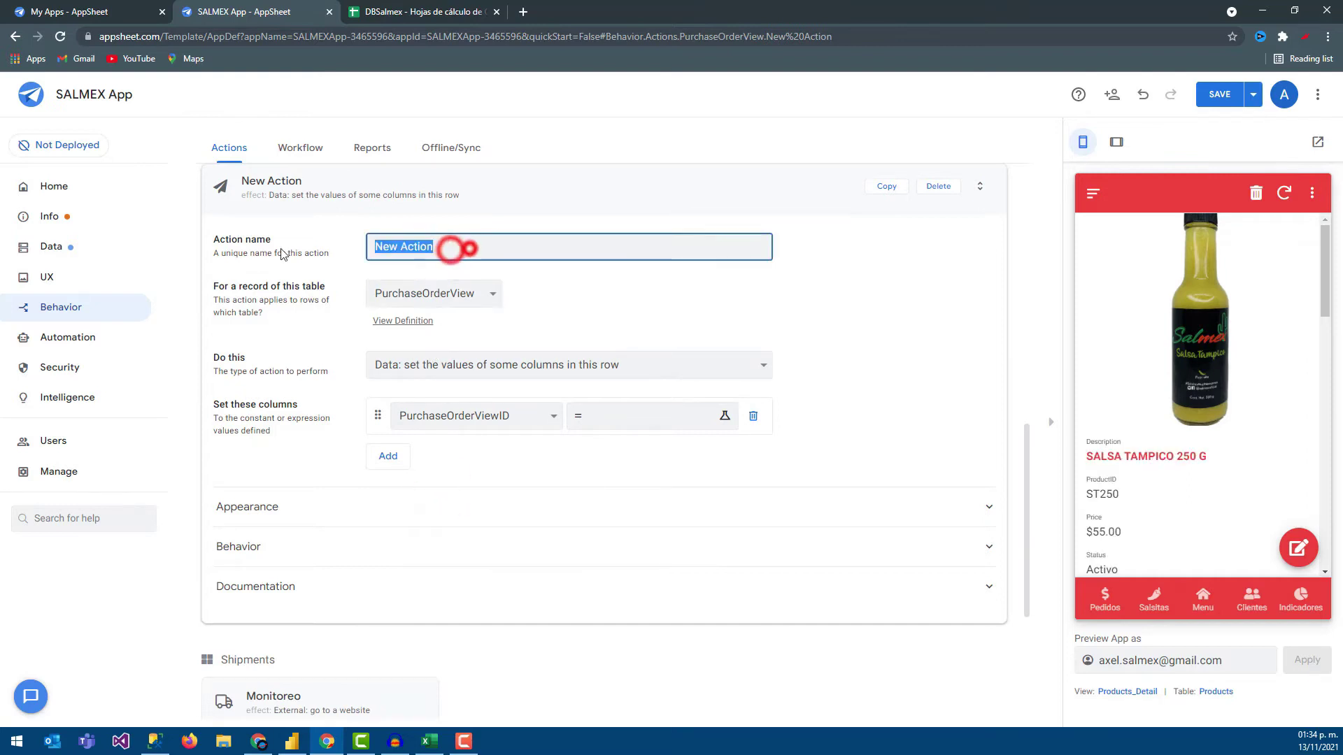
{"action": "type", "text": "Ac"}
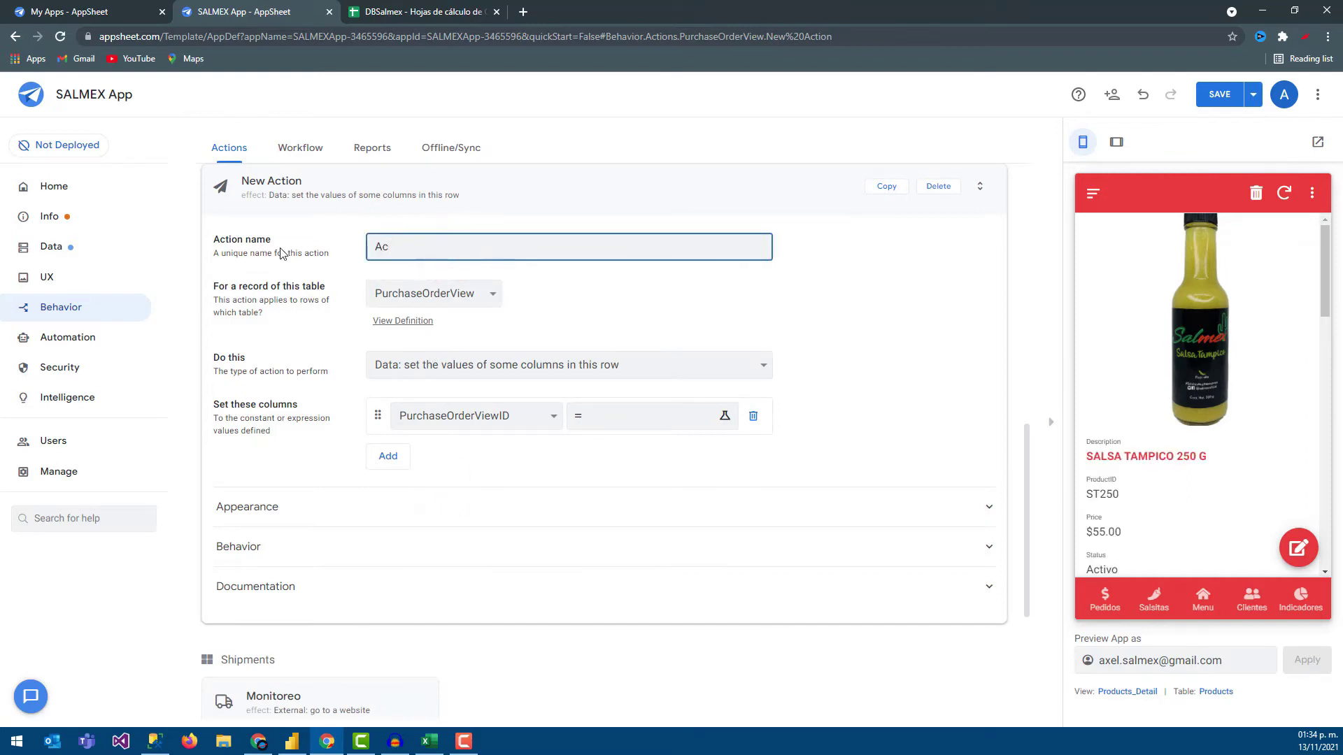
{"action": "key", "text": "BackSpace"}
{"action": "type", "text": "nPurchaseOrderView"}
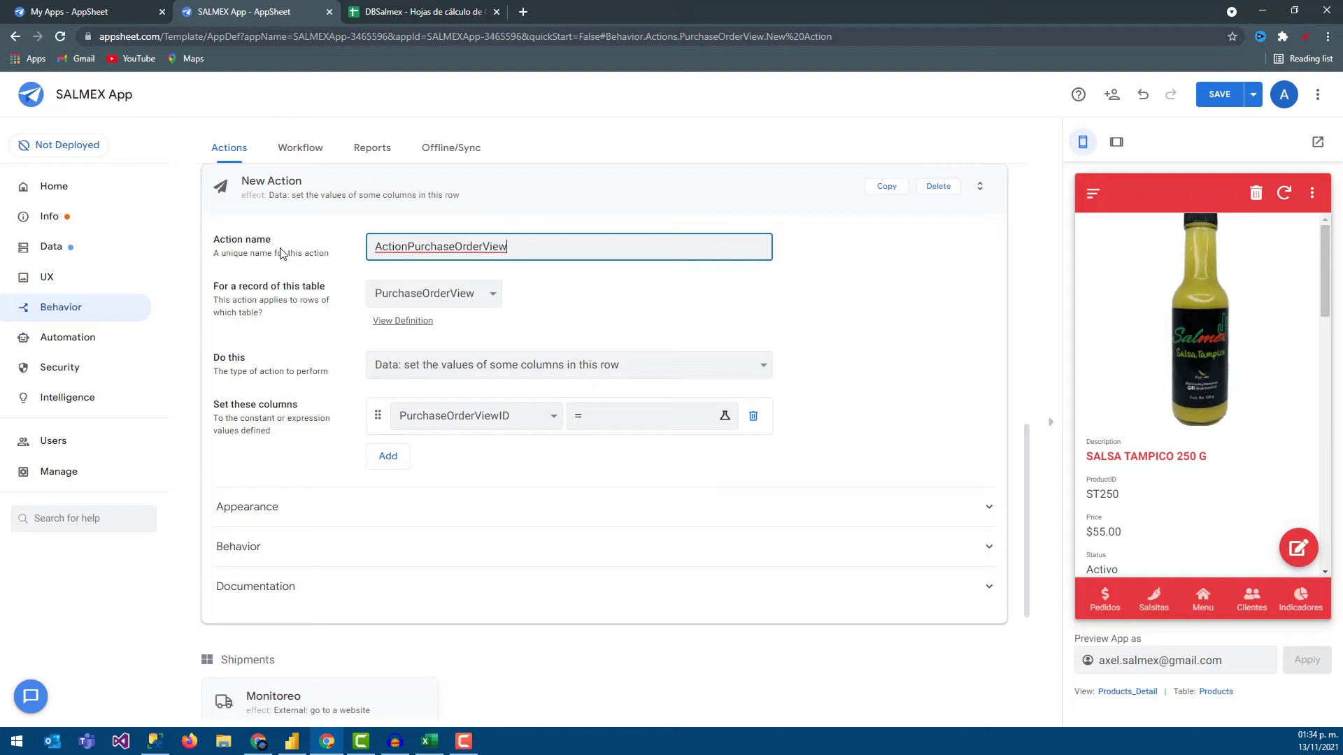
{"action": "left_click", "coordinate": [489, 364]}
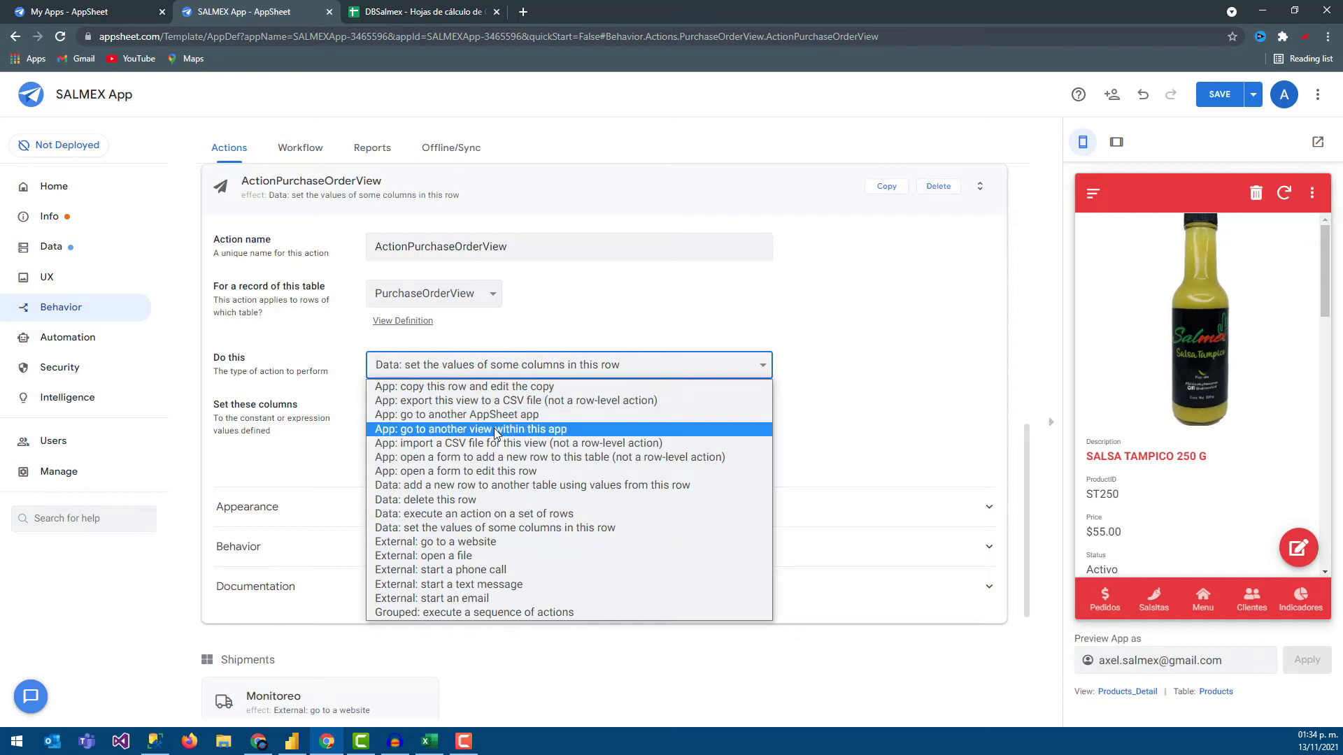
{"action": "left_click", "coordinate": [494, 430]}
{"action": "left_click", "coordinate": [474, 416]}
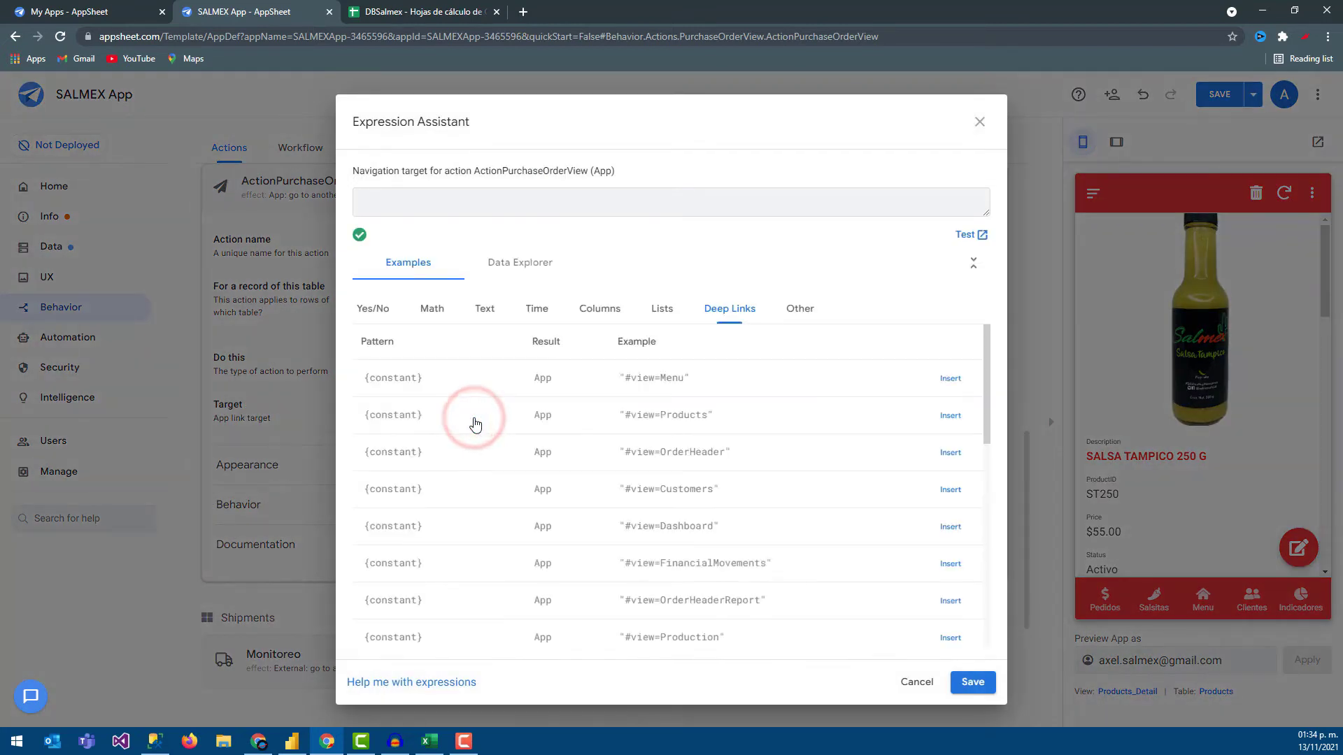
Paste the LINKTOFILTEREDVIEW date-range expression as the target and select its OrderHeader table name.
{"action": "left_click", "coordinate": [429, 742]}
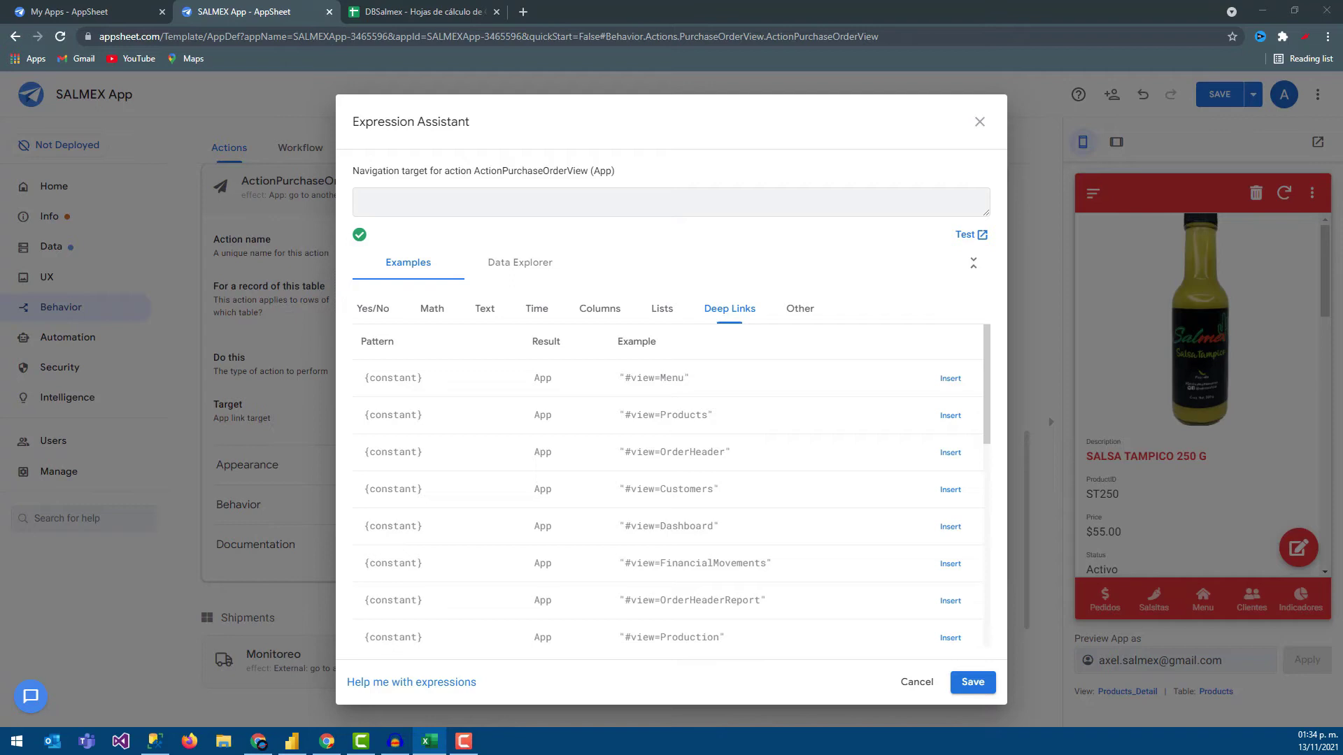
{"action": "left_click", "coordinate": [494, 202]}
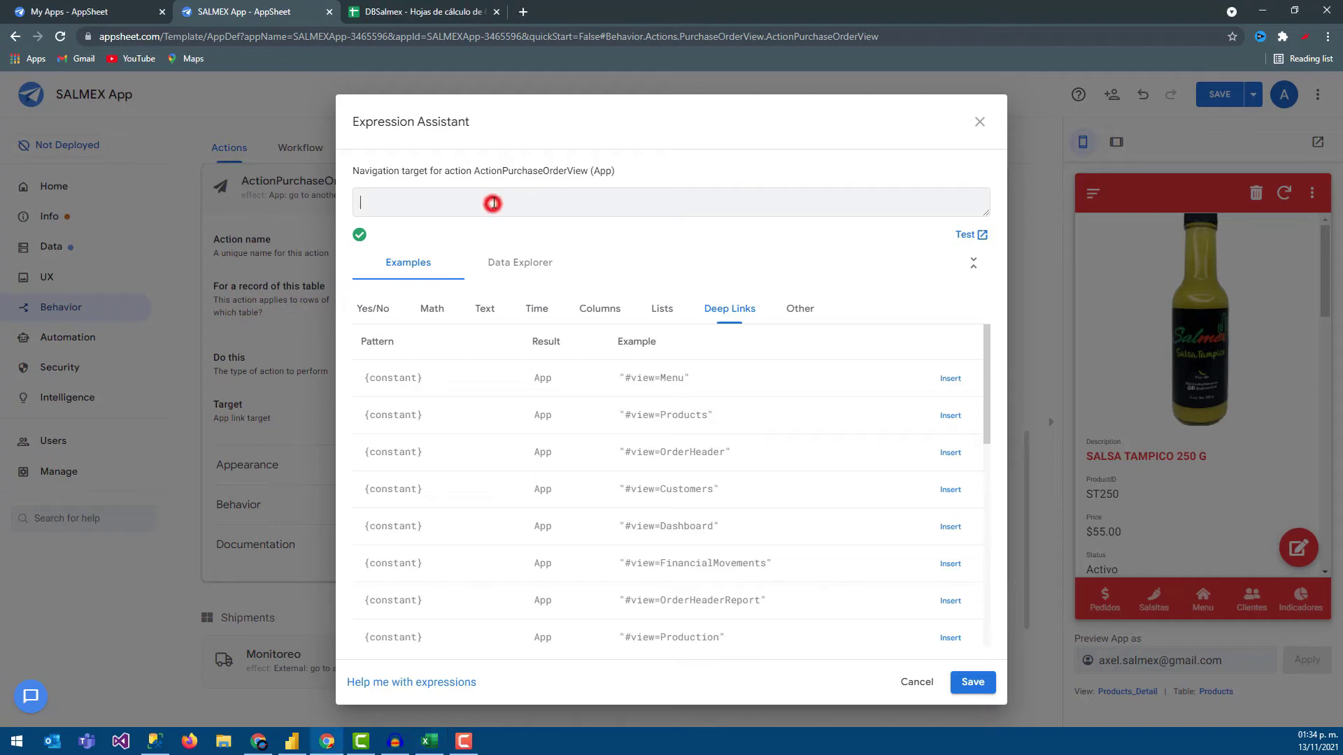
{"action": "type", "text": "LINKTOFILTEREDVIEW(\"OrderHeader\", AND([OrderDate]>=[FromDate], [OrderDate]<= [ToDate]))"}
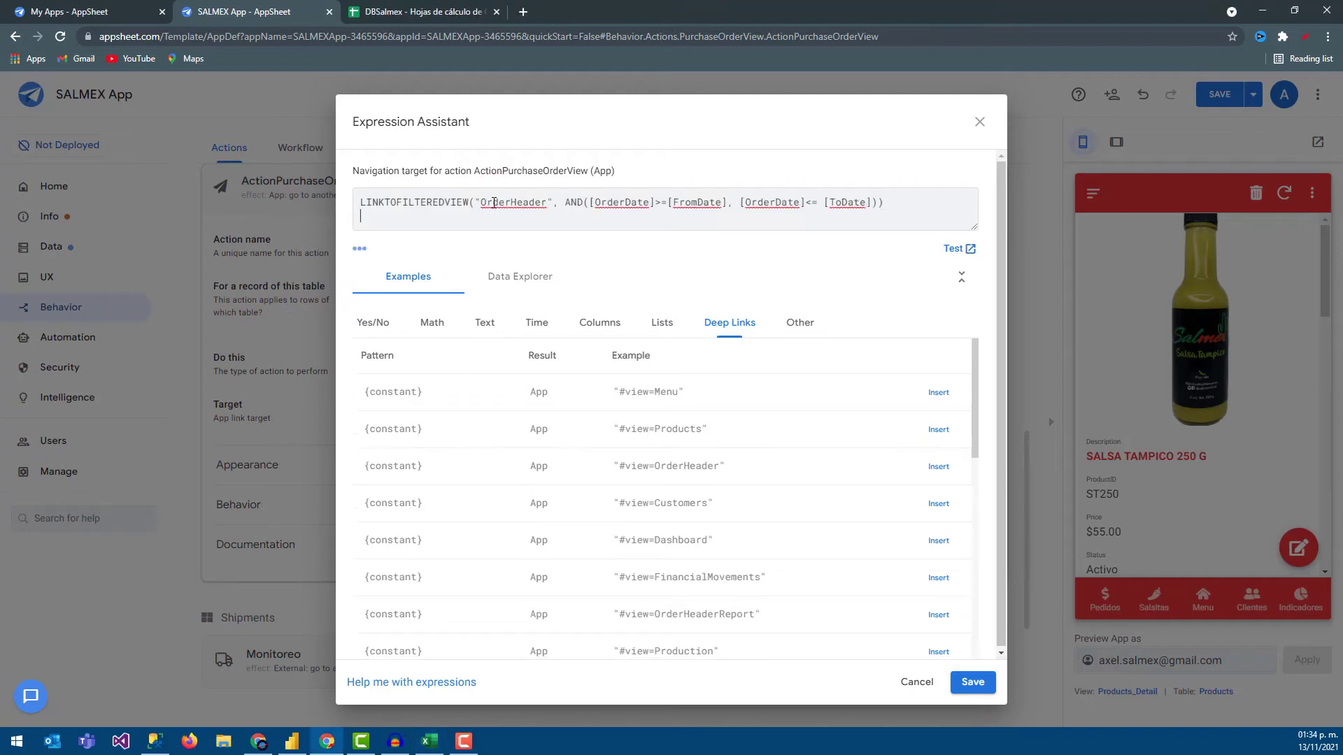
{"action": "key", "text": "BackSpace"}
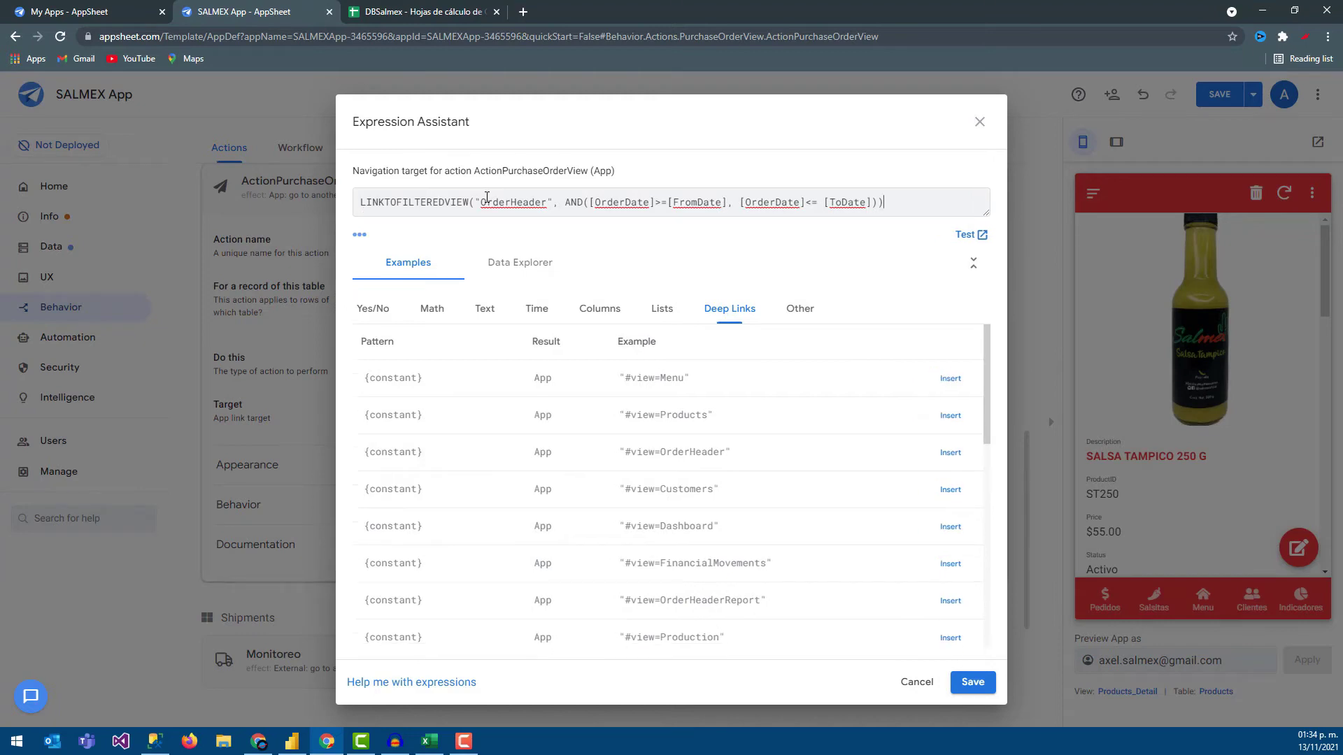
{"action": "double_click", "coordinate": [375, 203]}
{"action": "left_click", "coordinate": [546, 203]}
{"action": "double_click", "coordinate": [542, 202]}
{"action": "left_click", "coordinate": [433, 7]}
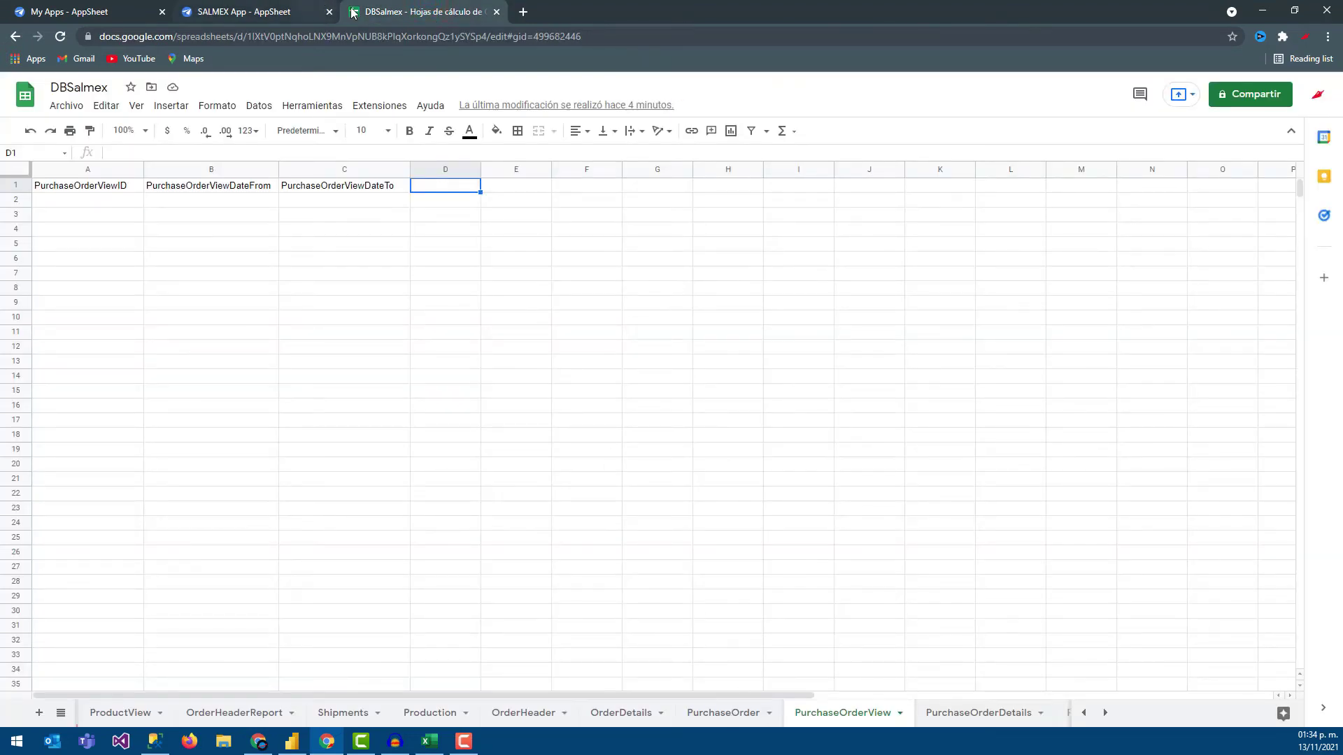
Replace OrderHeader with PurchaseOrder and confirm PurchaseOrder's OrderDate column in the sheet.
{"action": "left_click", "coordinate": [312, 10]}
{"action": "type", "text": "PurchaseOrder\", AND([OrderDate]>=[FromDate], [OrderDate]<= [ToDate]))"}
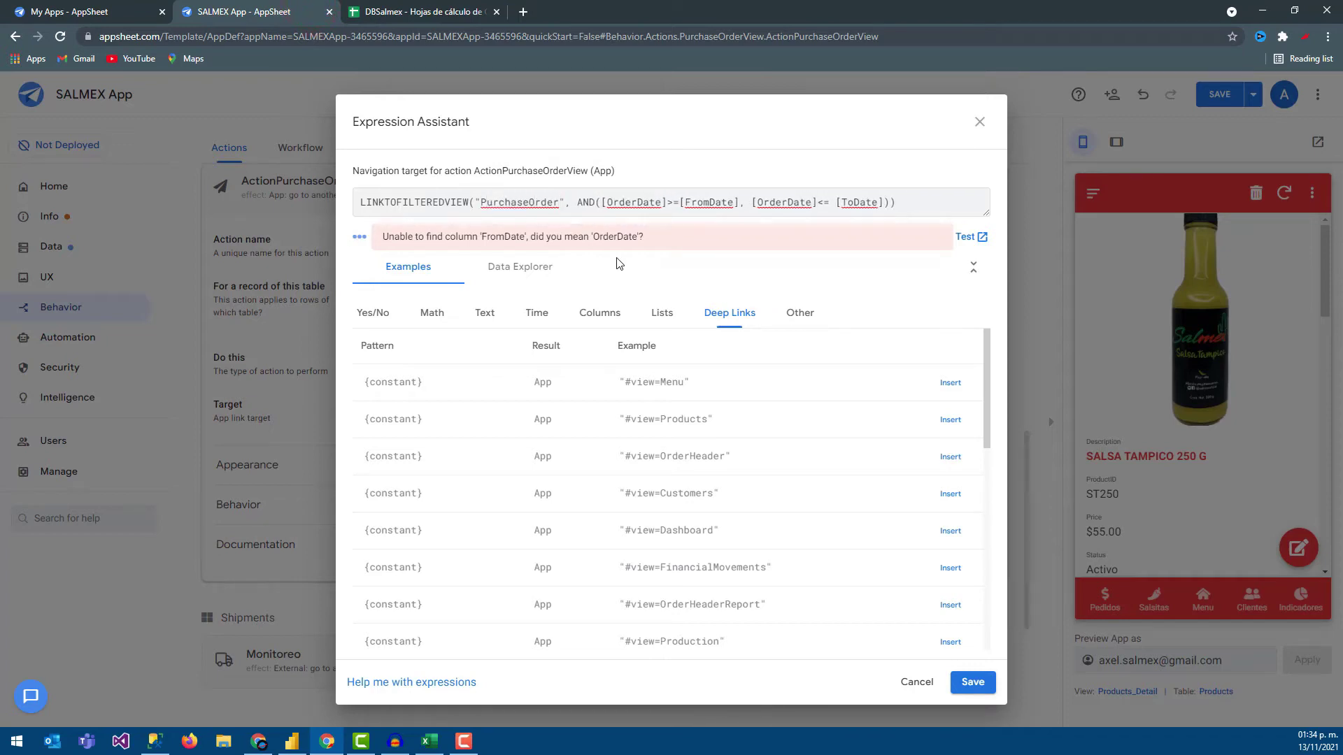
{"action": "double_click", "coordinate": [661, 203]}
{"action": "left_click", "coordinate": [448, 11]}
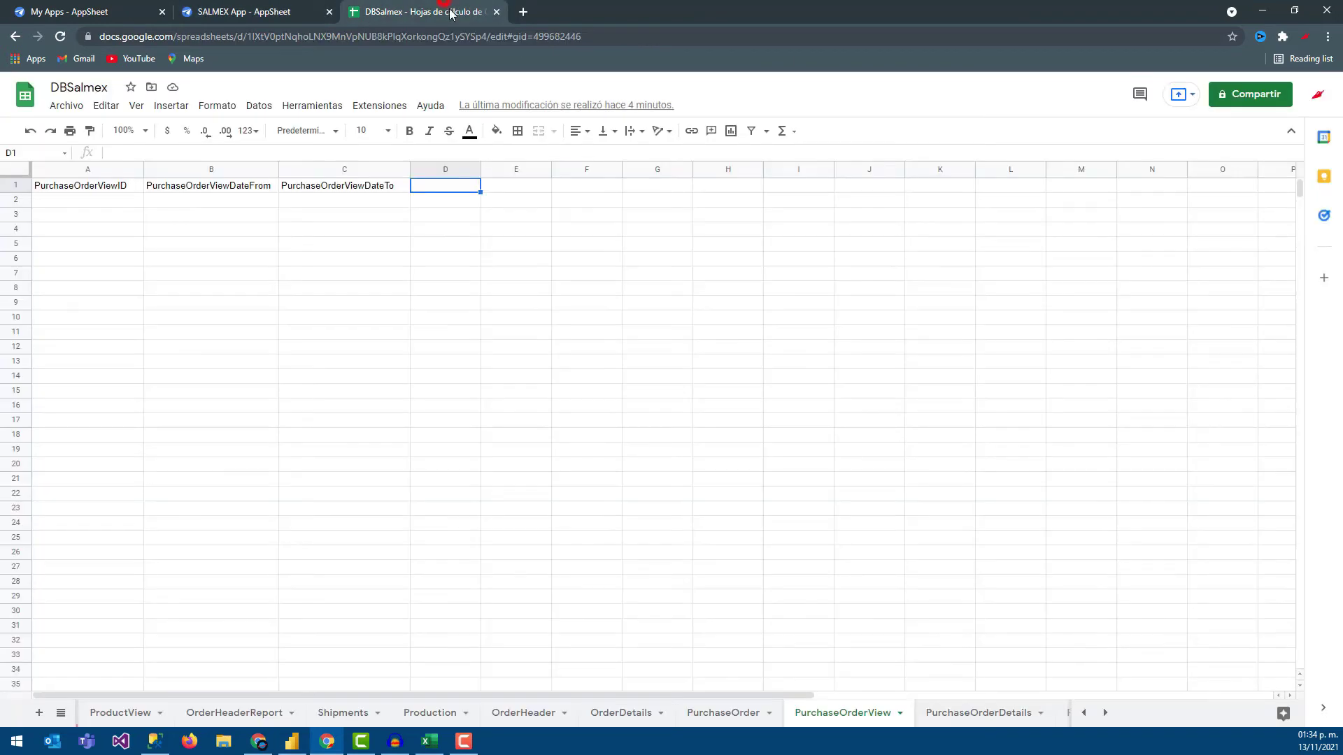
{"action": "left_click", "coordinate": [750, 714]}
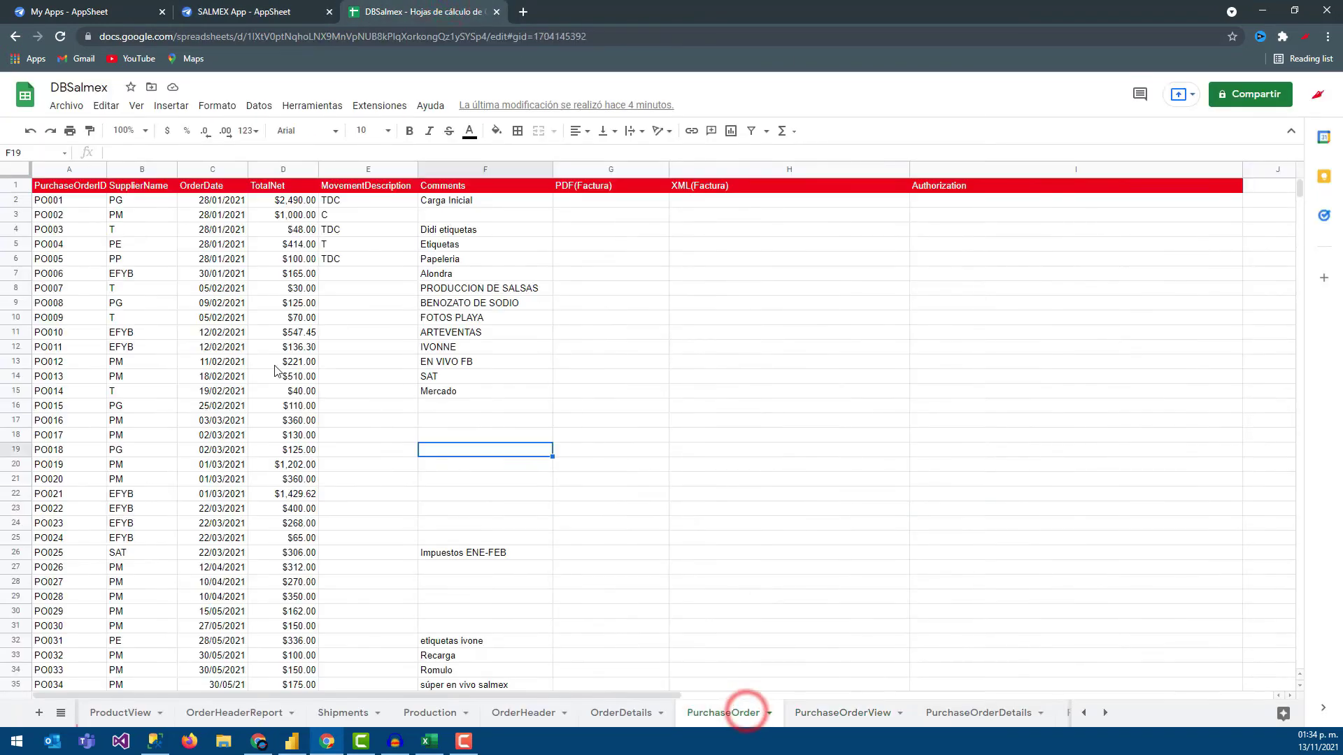
{"action": "left_click", "coordinate": [212, 170]}
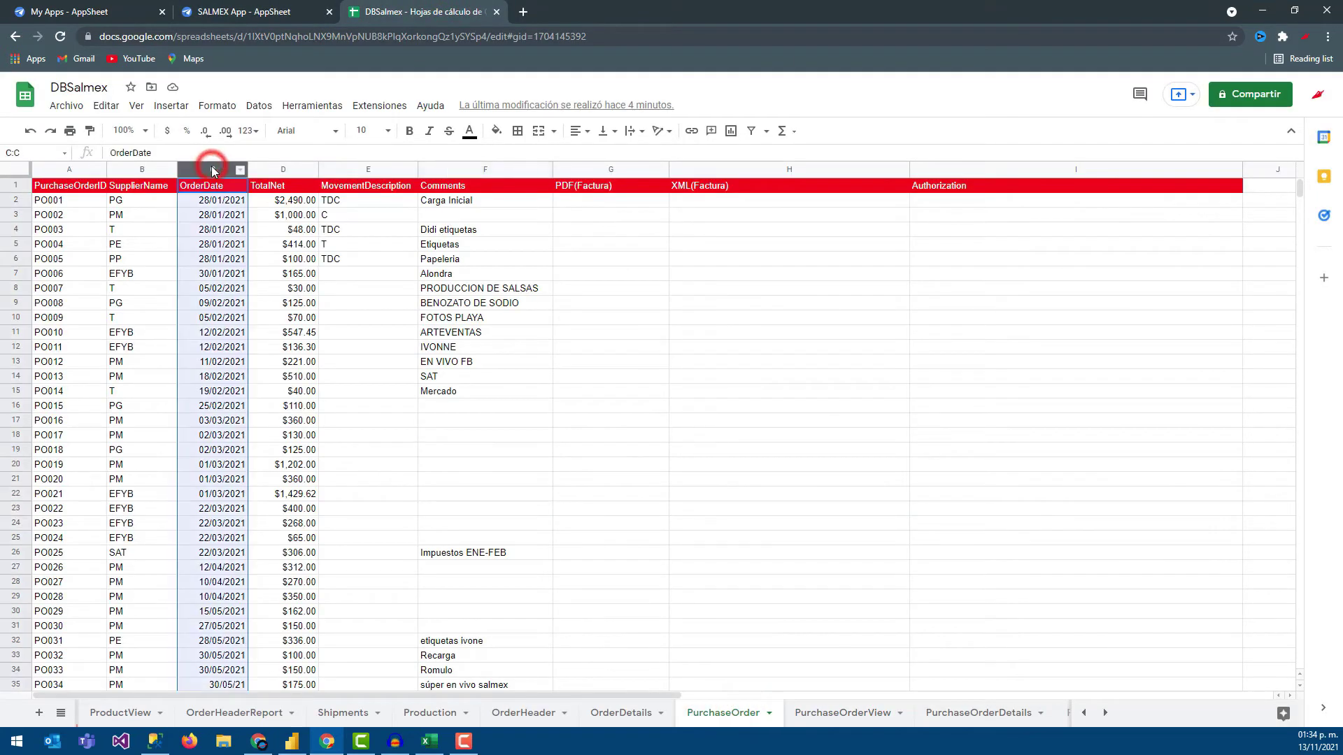
{"action": "left_click", "coordinate": [258, 12]}
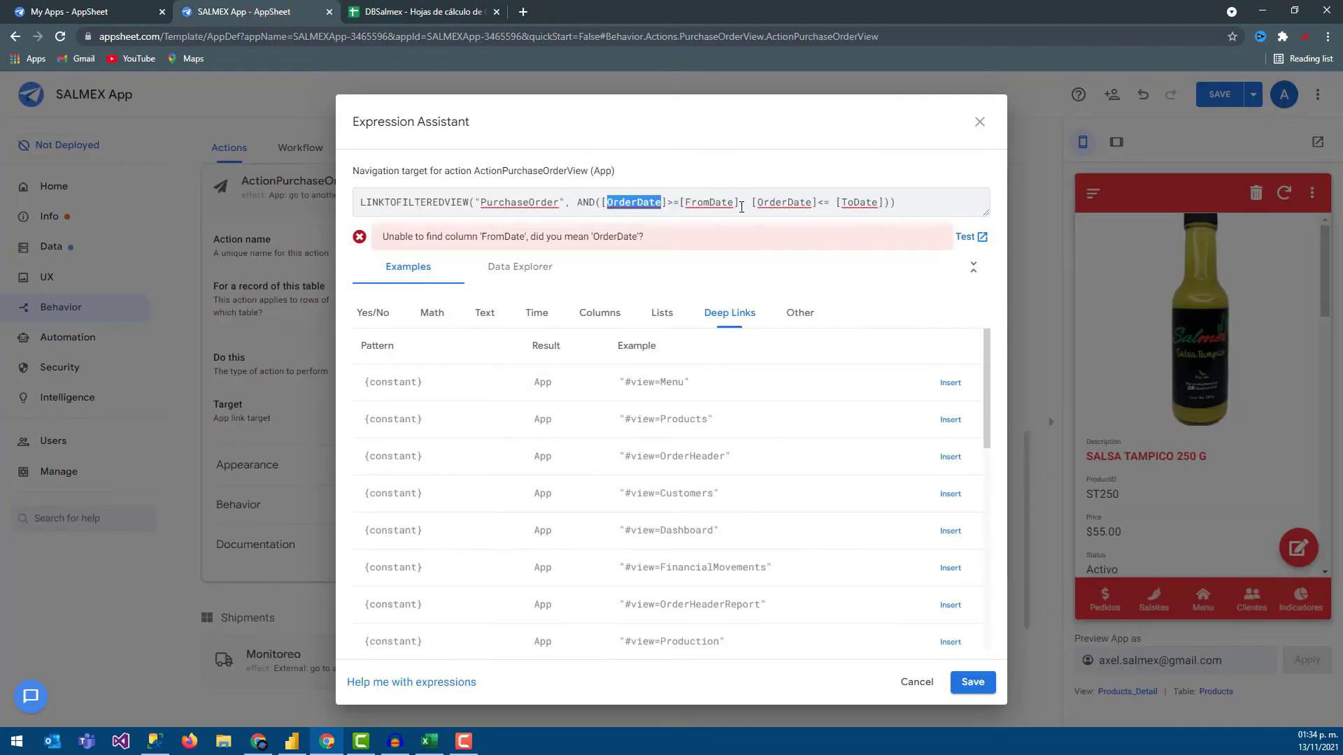
Replace [FromDate] with the PurchaseOrderViewDateFrom header taken from cell B1.
{"action": "left_click_drag", "start_coordinate": [735, 202], "coordinate": [681, 203]}
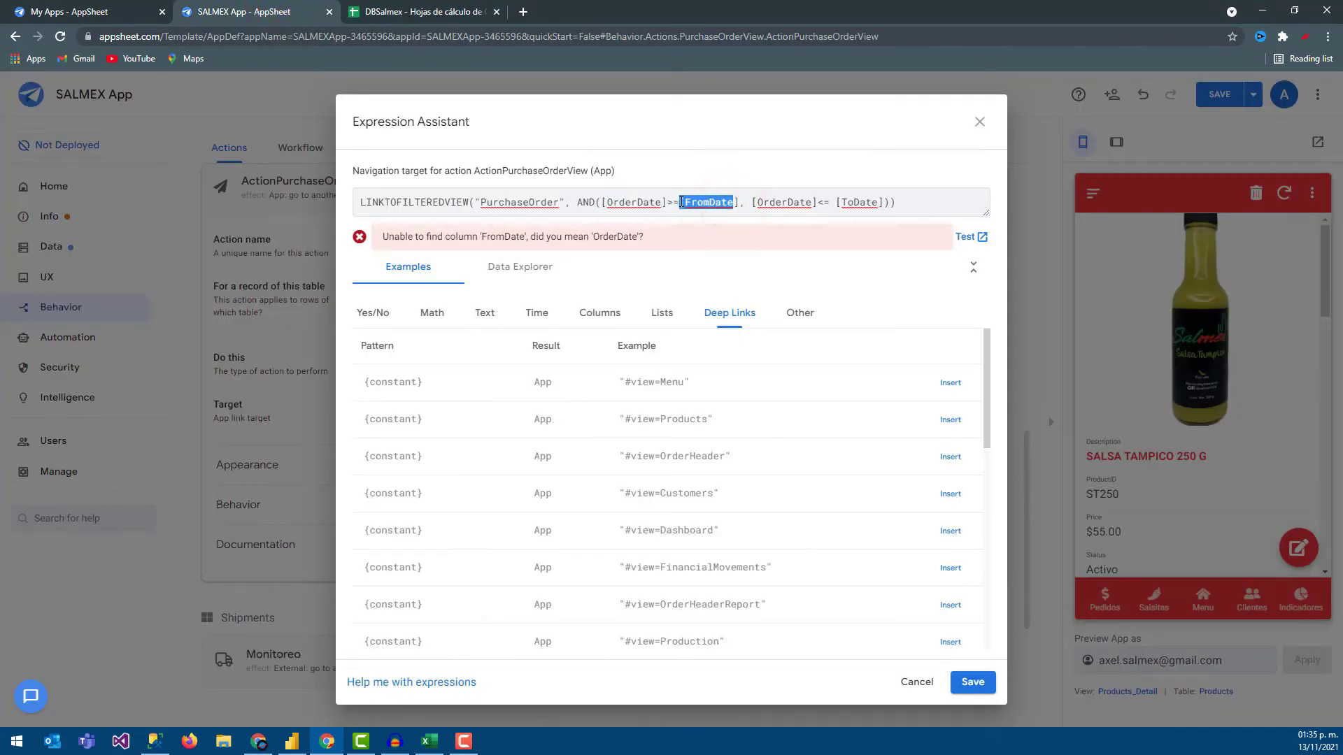
{"action": "left_click", "coordinate": [420, 12]}
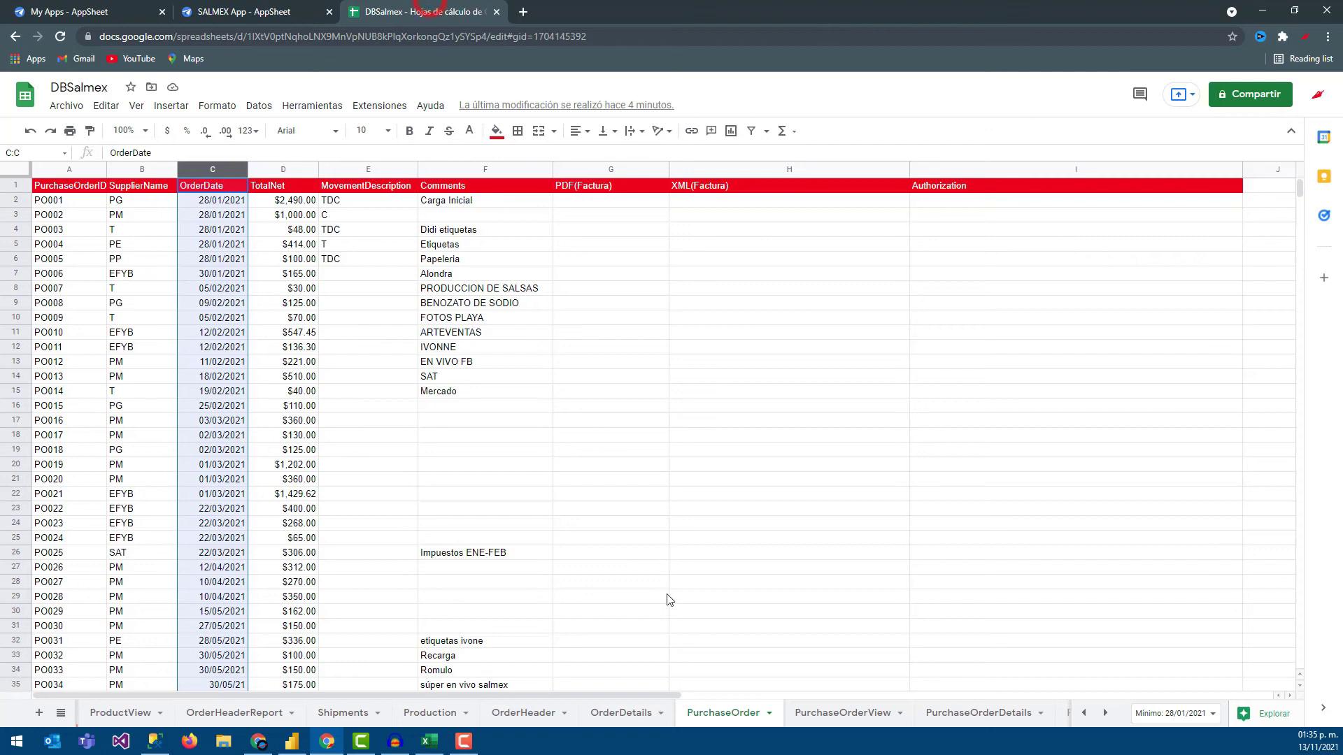
{"action": "left_click", "coordinate": [825, 713]}
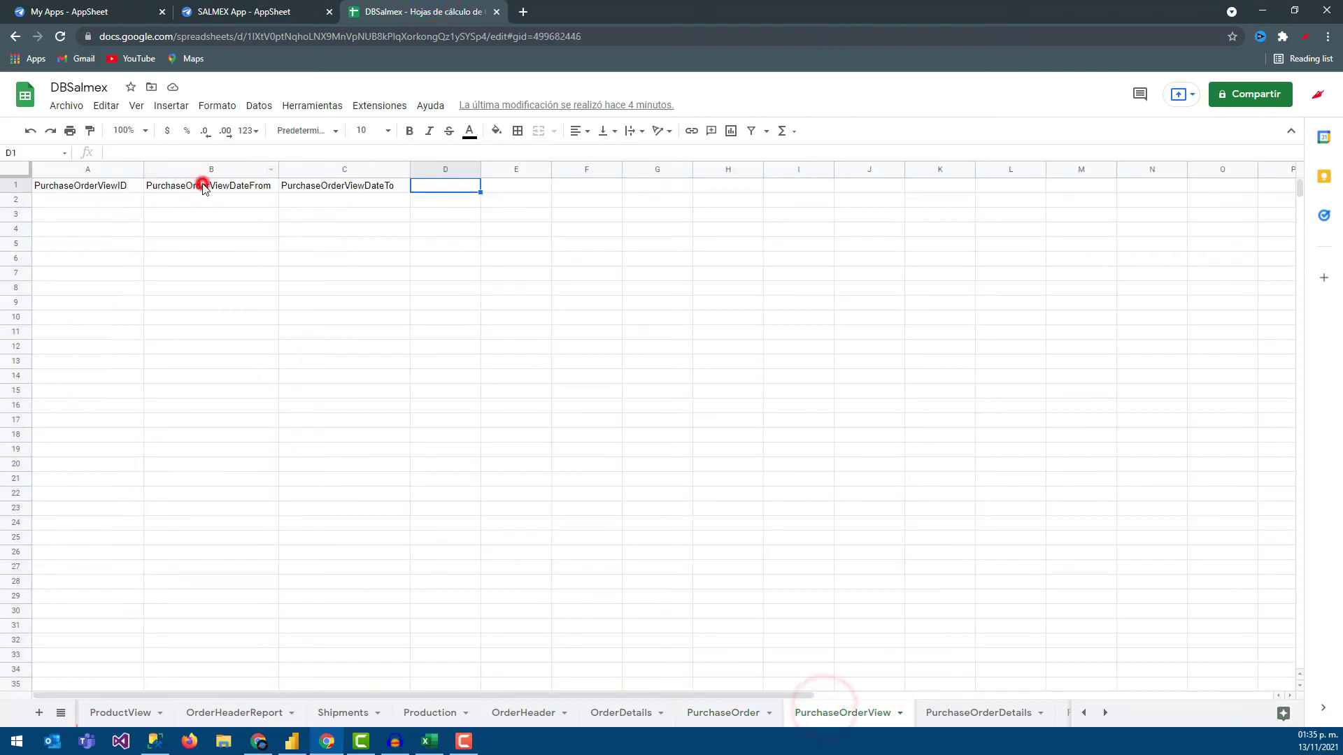
{"action": "left_click", "coordinate": [203, 186]}
{"action": "left_click", "coordinate": [238, 152]}
{"action": "left_click_drag", "start_coordinate": [239, 152], "coordinate": [112, 149]}
{"action": "key", "text": "ctrl+c"}
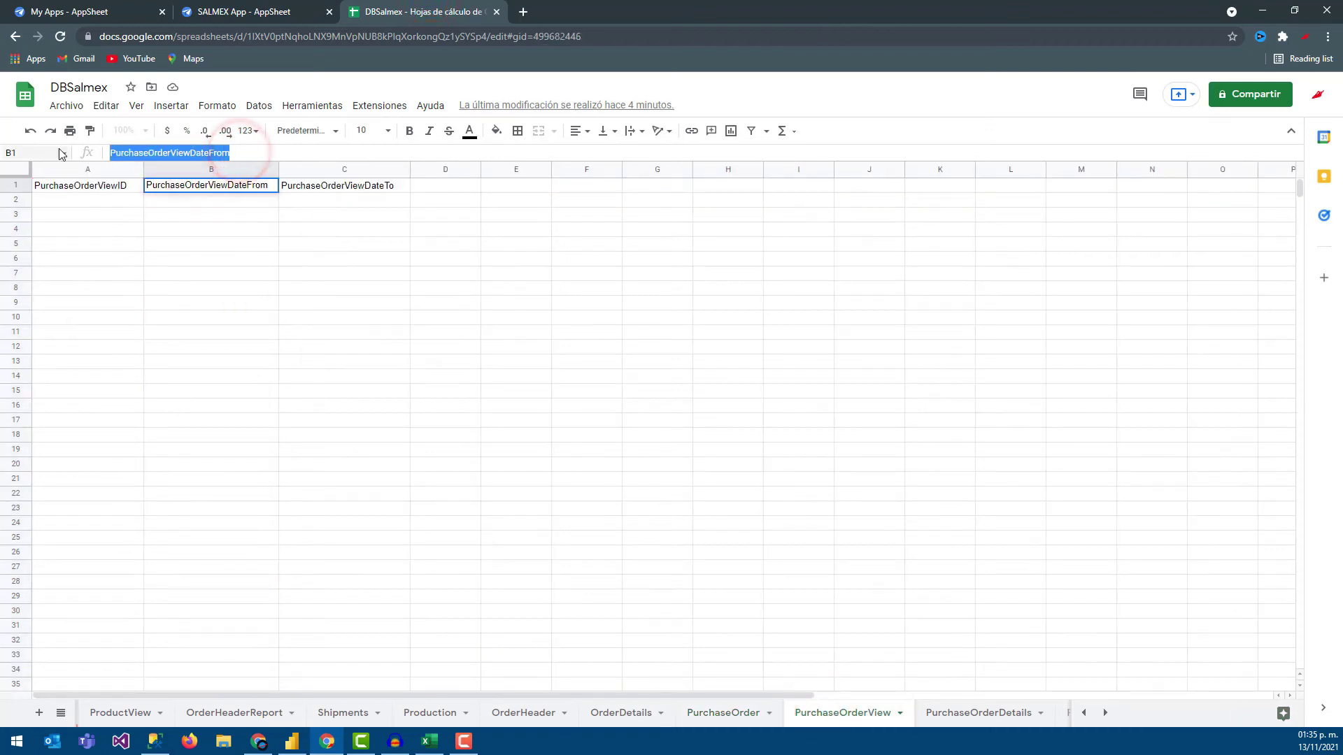
{"action": "left_click", "coordinate": [266, 12]}
{"action": "key", "text": "ctrl+v"}
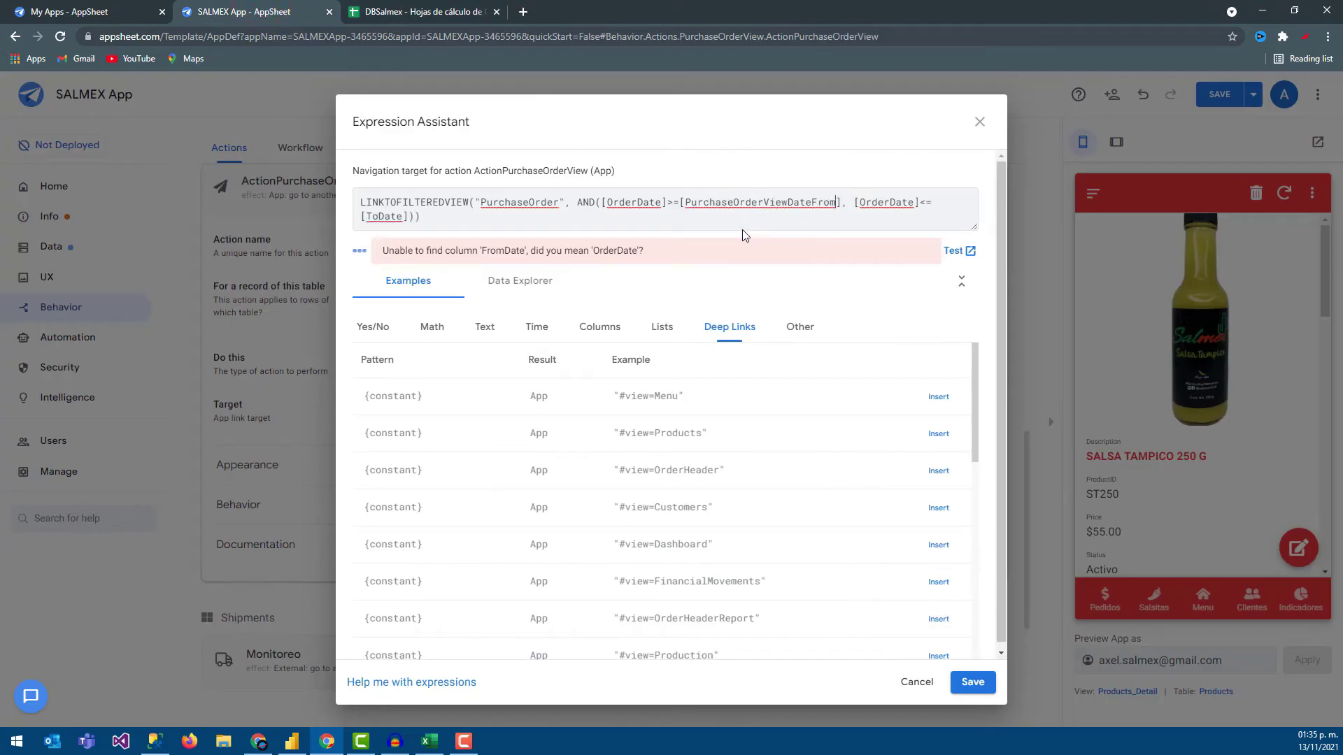
Replace [ToDate] with the PurchaseOrderViewDateTo header copied from cell C1.
{"action": "left_click", "coordinate": [452, 12]}
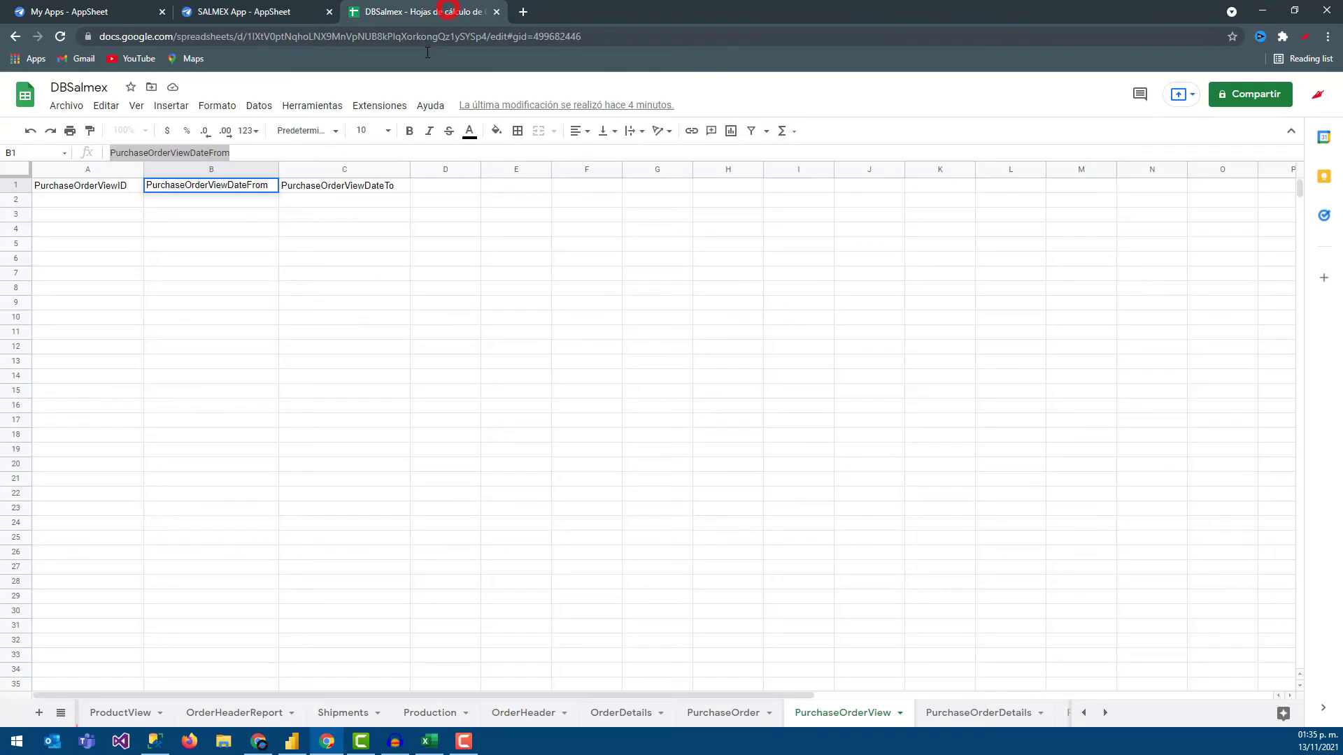
{"action": "left_click", "coordinate": [334, 191]}
{"action": "left_click", "coordinate": [263, 155]}
{"action": "double_click", "coordinate": [291, 156]}
{"action": "key", "text": "ctrl+c"}
{"action": "left_click", "coordinate": [244, 12]}
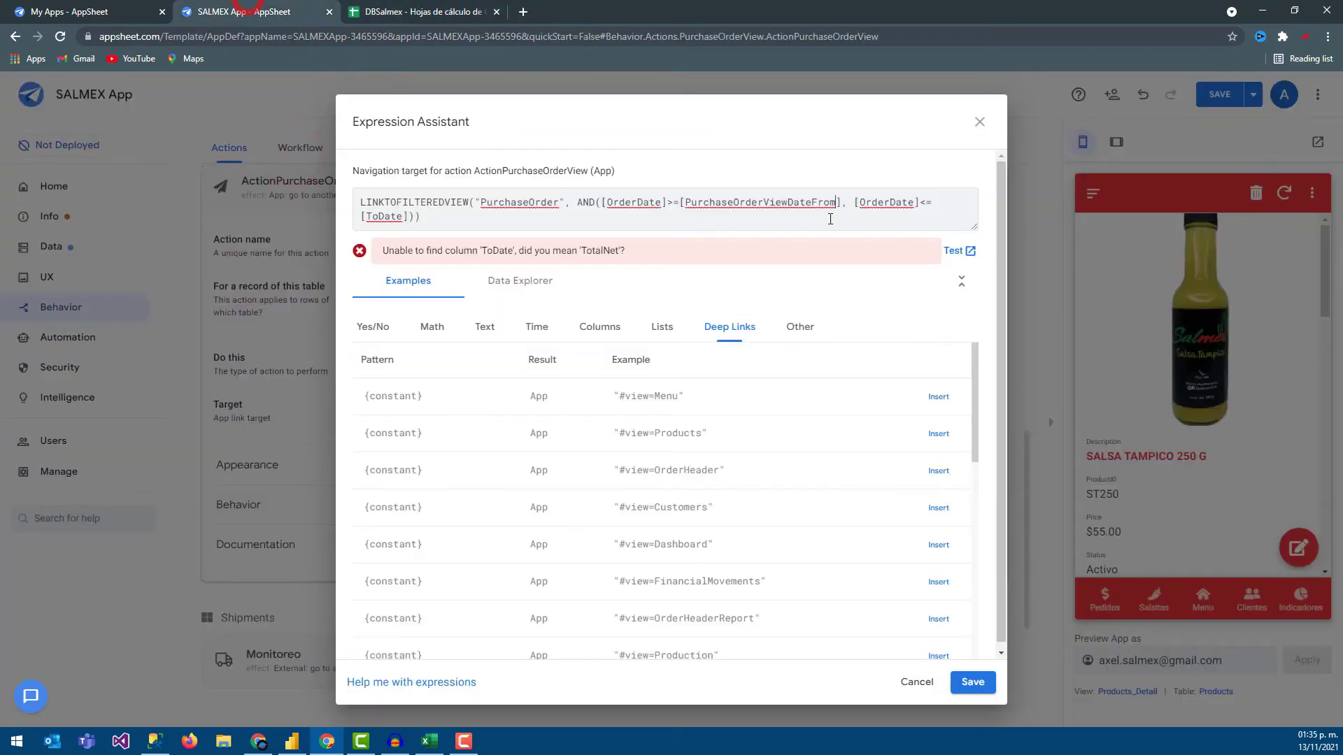
{"action": "double_click", "coordinate": [406, 216]}
{"action": "key", "text": "ctrl+v"}
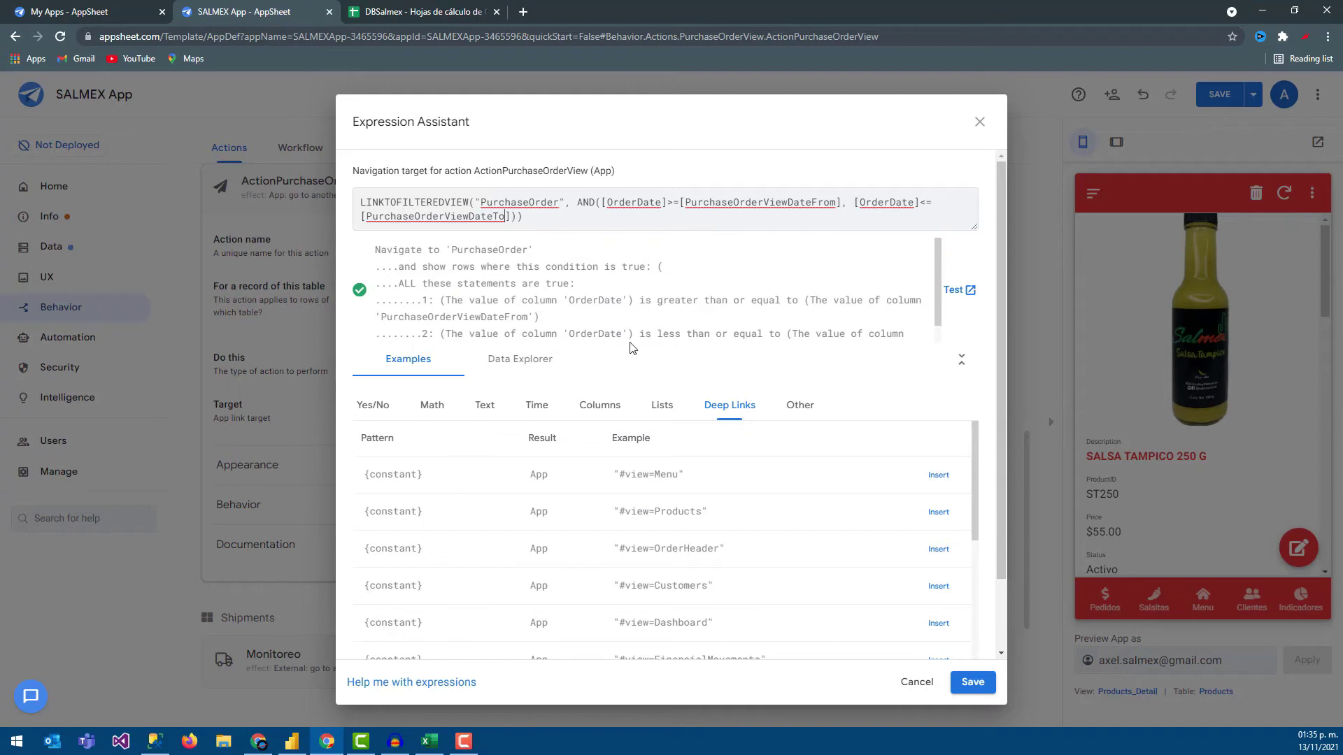
Accept the LINKTOFILTEREDVIEW target and save ActionPurchaseOrderView to the app.
{"action": "left_click", "coordinate": [972, 682]}
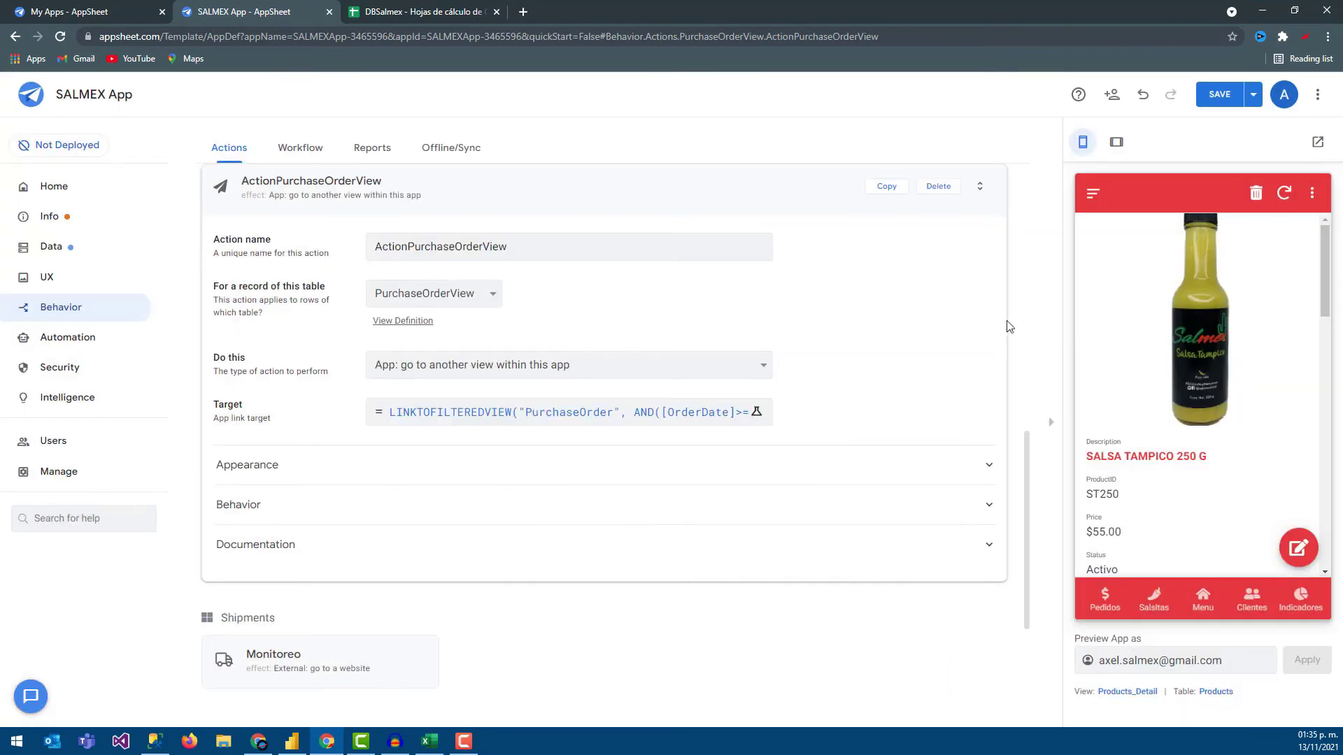
{"action": "left_click", "coordinate": [1201, 94]}
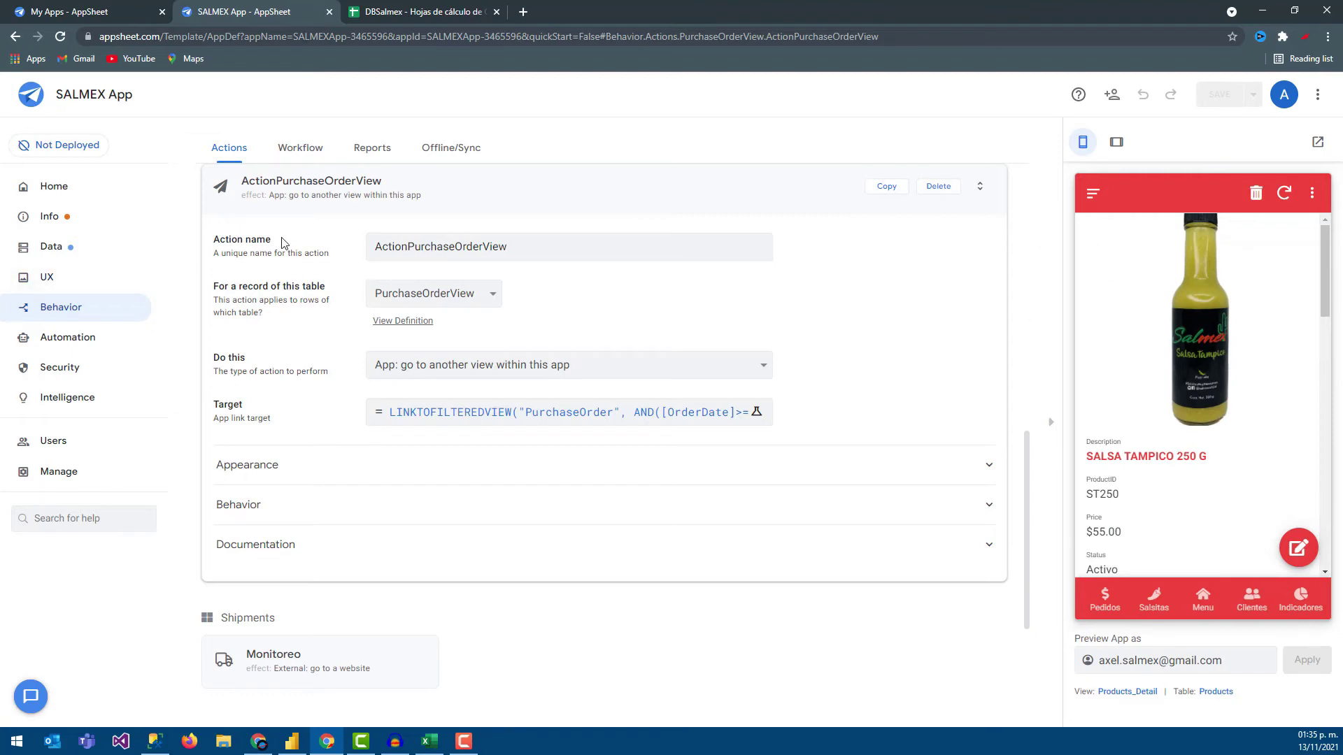
{"action": "scroll", "coordinate": [283, 243], "scroll_direction": "up", "scroll_amount": 2}
{"action": "left_click", "coordinate": [259, 322]}
Delete the stray New View from the app's views.
{"action": "left_click", "coordinate": [21, 281]}
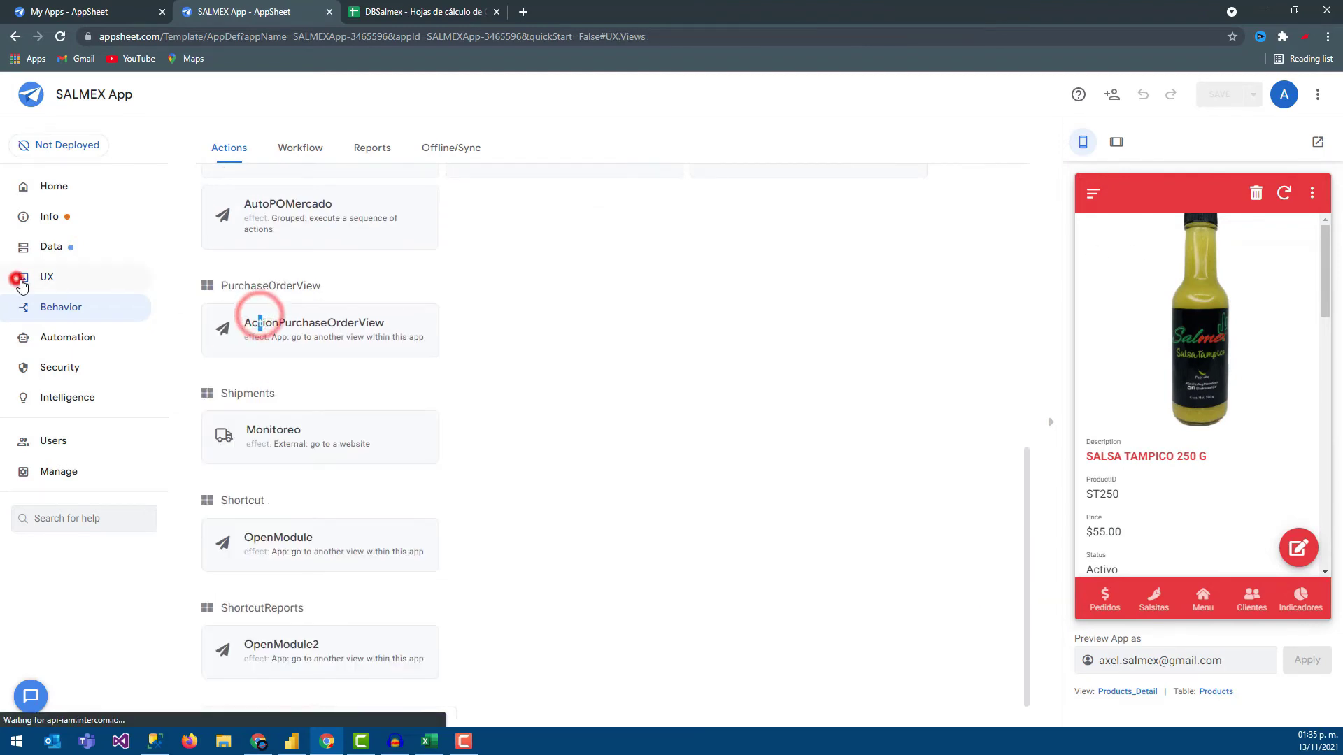
{"action": "scroll", "coordinate": [696, 465], "scroll_direction": "down", "scroll_amount": 3}
{"action": "scroll", "coordinate": [626, 487], "scroll_direction": "down", "scroll_amount": 1}
{"action": "scroll", "coordinate": [448, 573], "scroll_direction": "down", "scroll_amount": 1}
{"action": "left_click", "coordinate": [422, 638]}
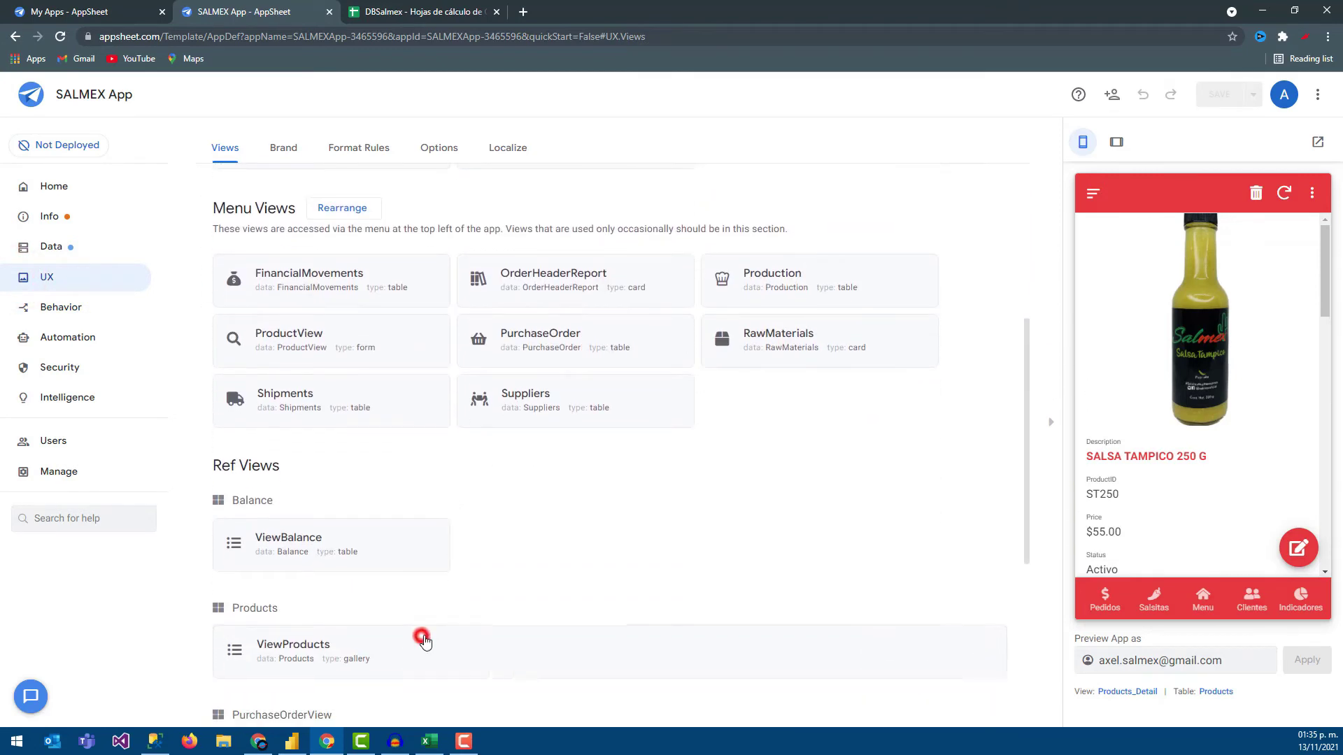
{"action": "scroll", "coordinate": [585, 438], "scroll_direction": "up", "scroll_amount": 4}
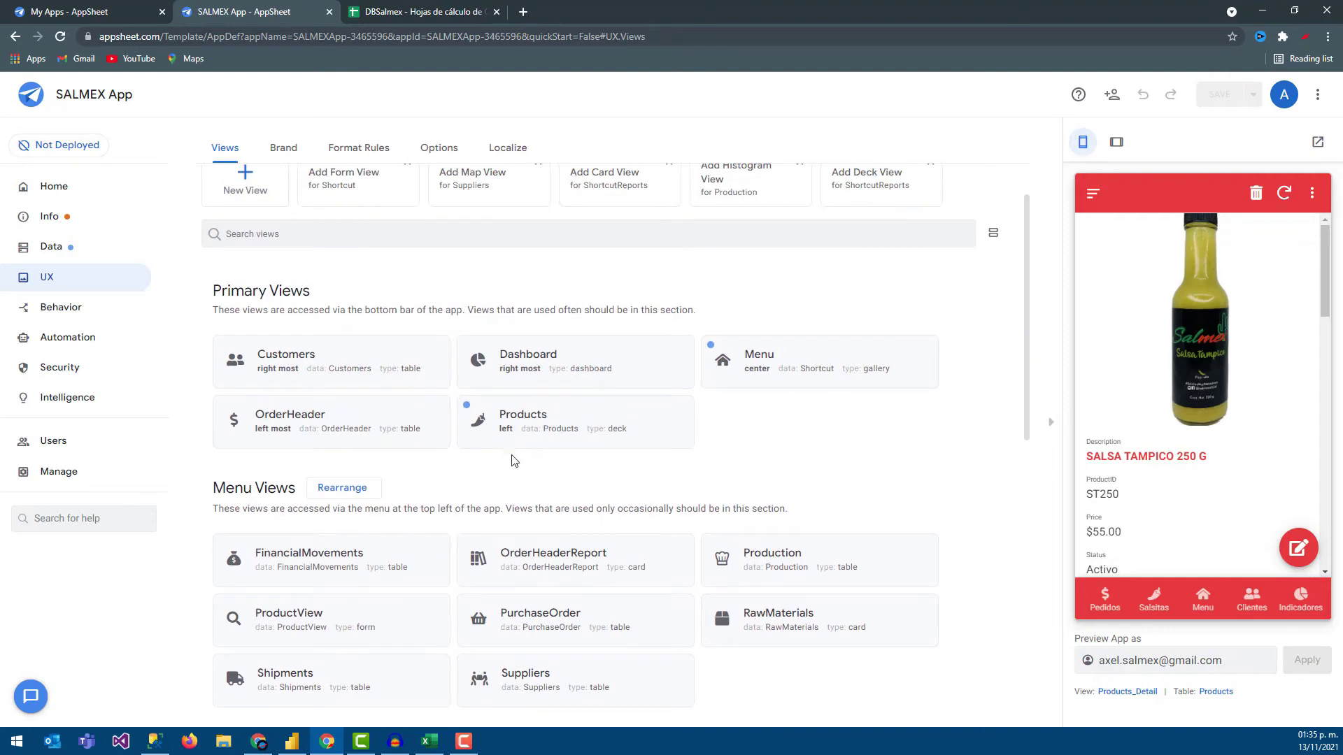
{"action": "left_click", "coordinate": [254, 185]}
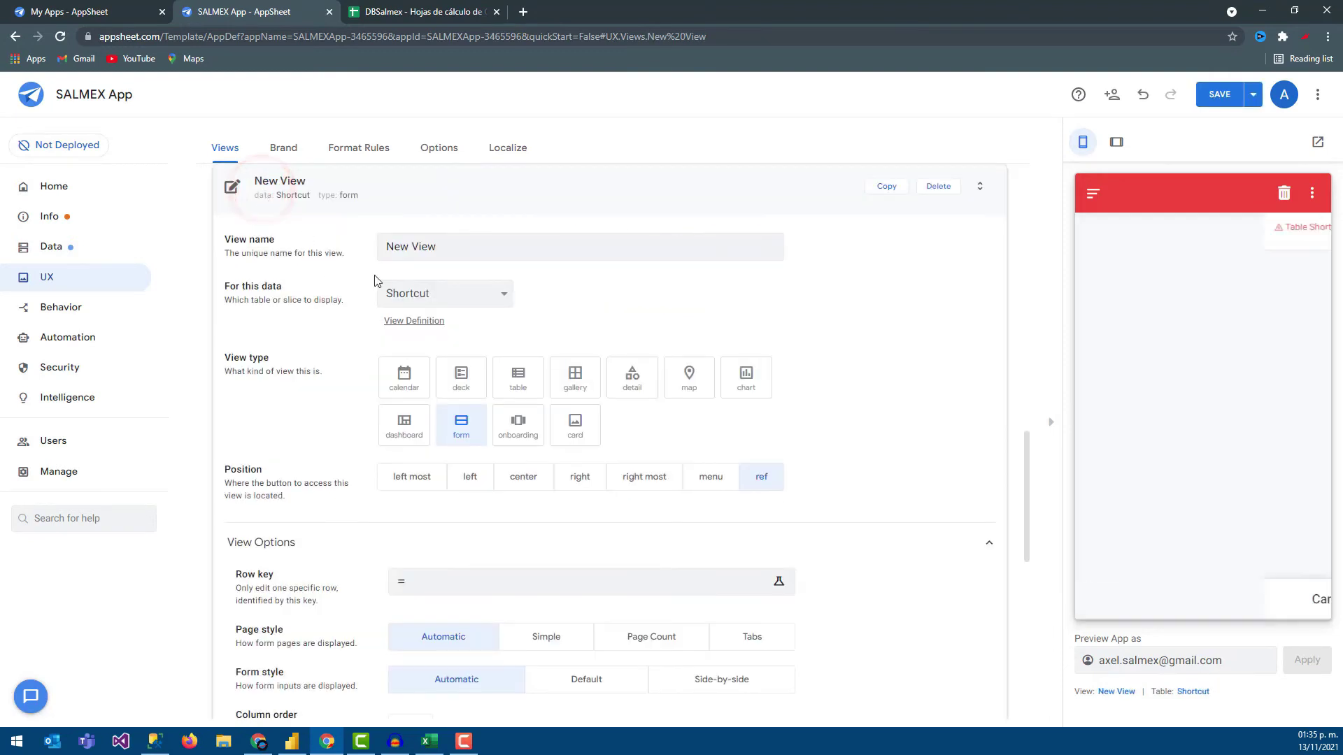
{"action": "left_click", "coordinate": [496, 296]}
{"action": "left_click", "coordinate": [494, 292]}
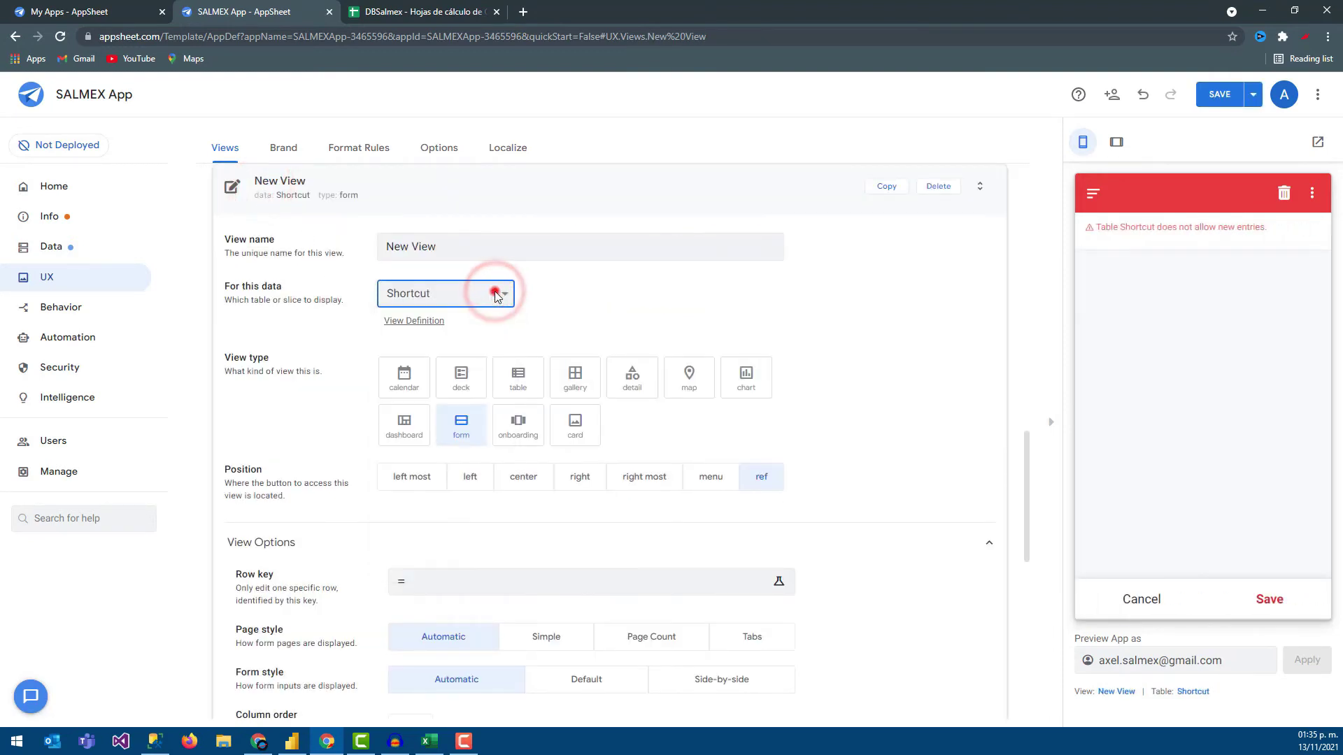
{"action": "left_click", "coordinate": [450, 187]}
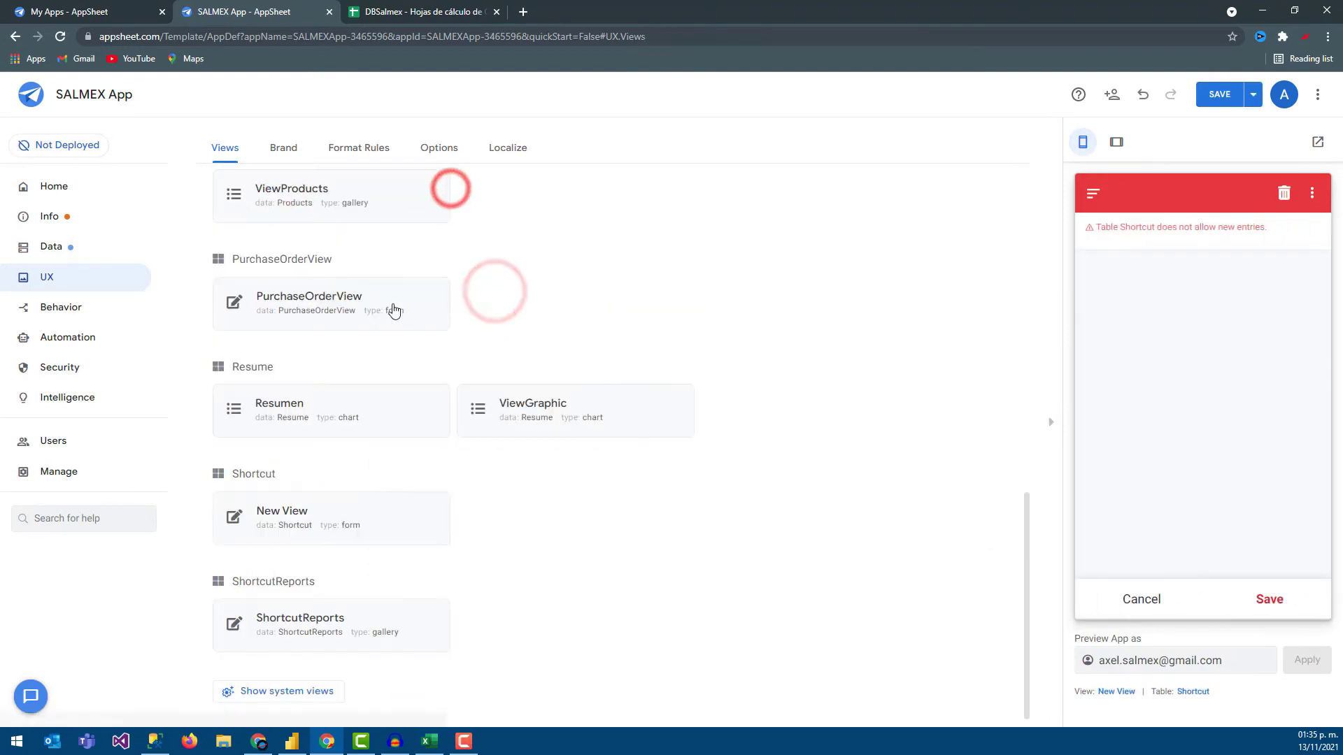
{"action": "left_click", "coordinate": [340, 517]}
{"action": "left_click", "coordinate": [941, 184]}
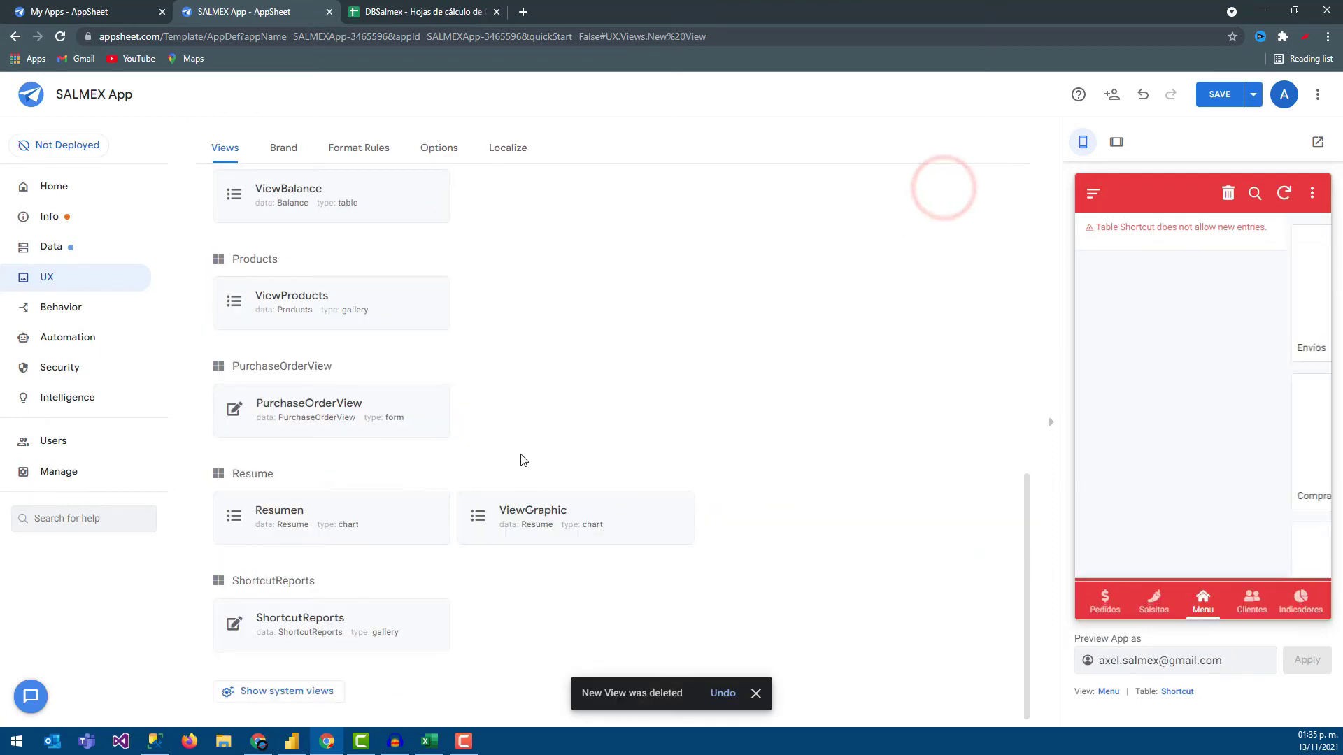
Create another new view on PurchaseOrderView data, then delete it.
{"action": "scroll", "coordinate": [523, 460], "scroll_direction": "up", "scroll_amount": 3}
{"action": "scroll", "coordinate": [445, 426], "scroll_direction": "up", "scroll_amount": 1}
{"action": "scroll", "coordinate": [438, 375], "scroll_direction": "up", "scroll_amount": 1}
{"action": "scroll", "coordinate": [490, 363], "scroll_direction": "up", "scroll_amount": 1}
{"action": "scroll", "coordinate": [560, 357], "scroll_direction": "up", "scroll_amount": 1}
{"action": "scroll", "coordinate": [574, 378], "scroll_direction": "up", "scroll_amount": 1}
{"action": "scroll", "coordinate": [420, 280], "scroll_direction": "up", "scroll_amount": 1}
{"action": "left_click", "coordinate": [248, 180]}
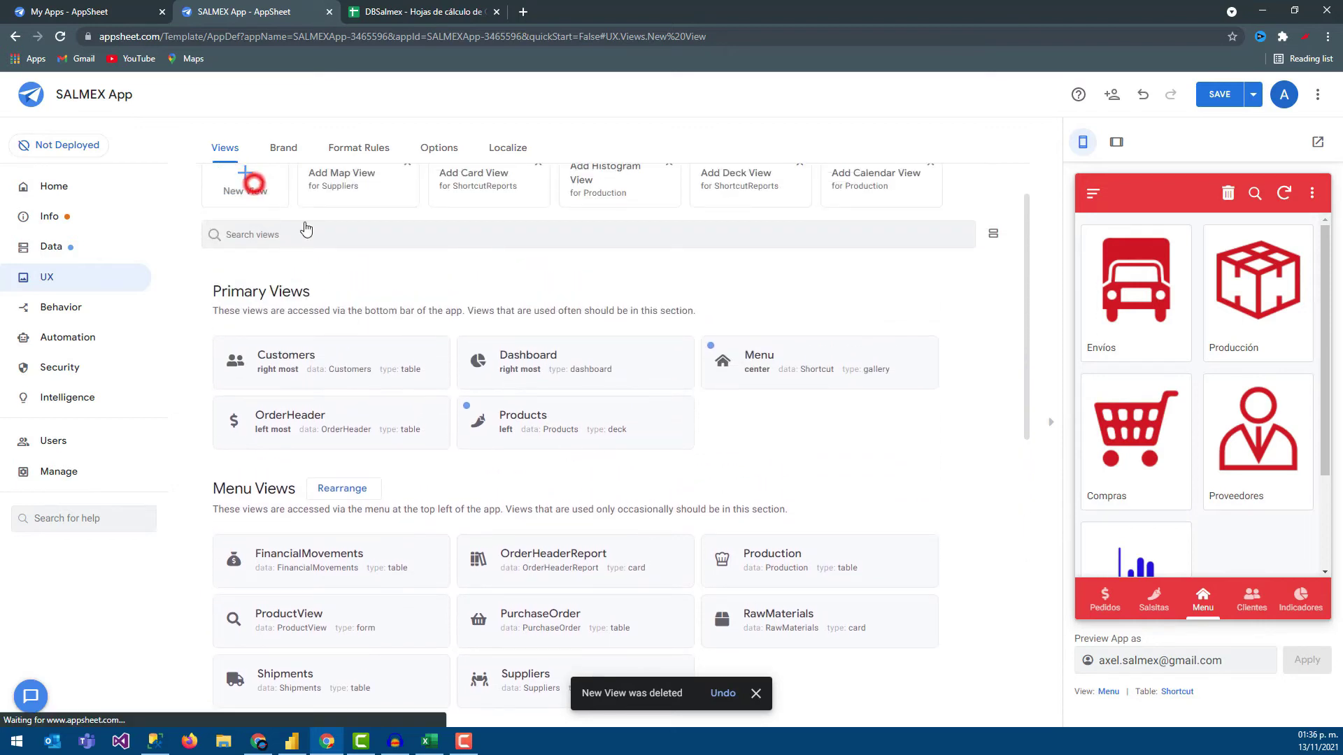
{"action": "left_click", "coordinate": [472, 292]}
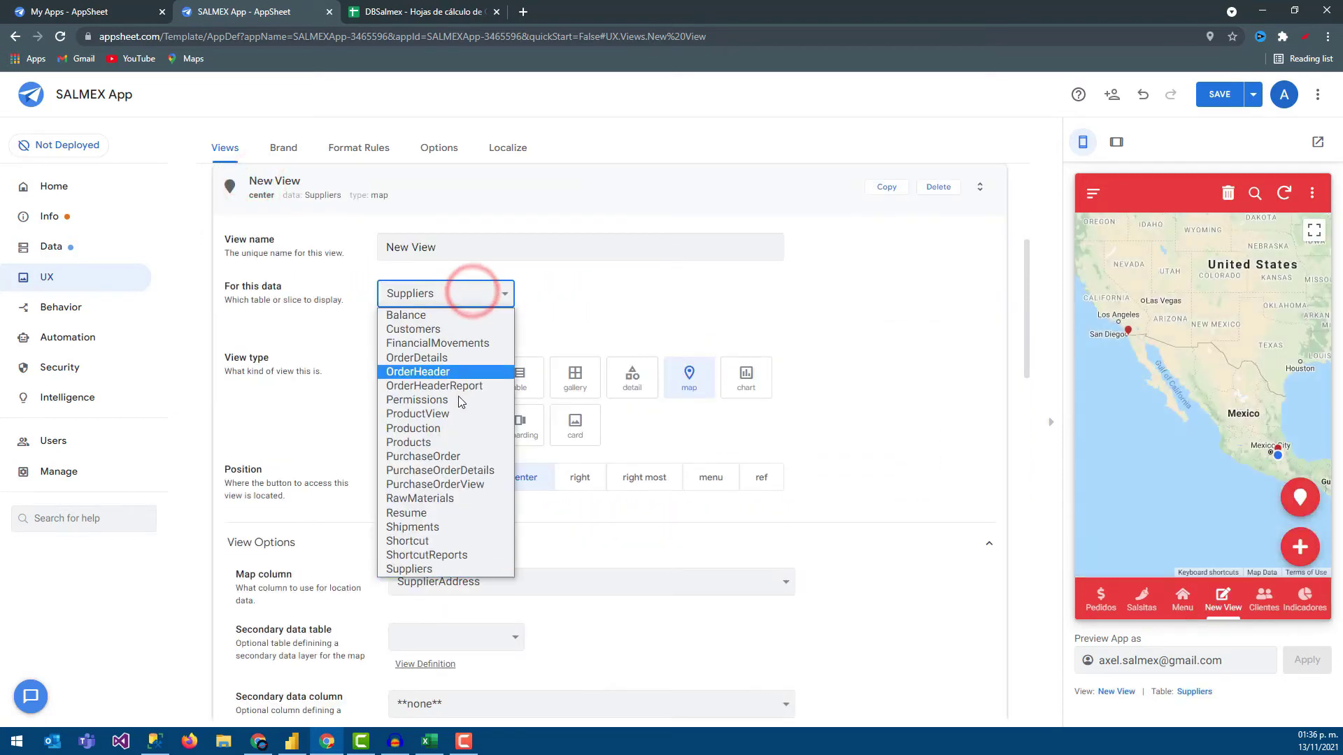
{"action": "left_click", "coordinate": [459, 490]}
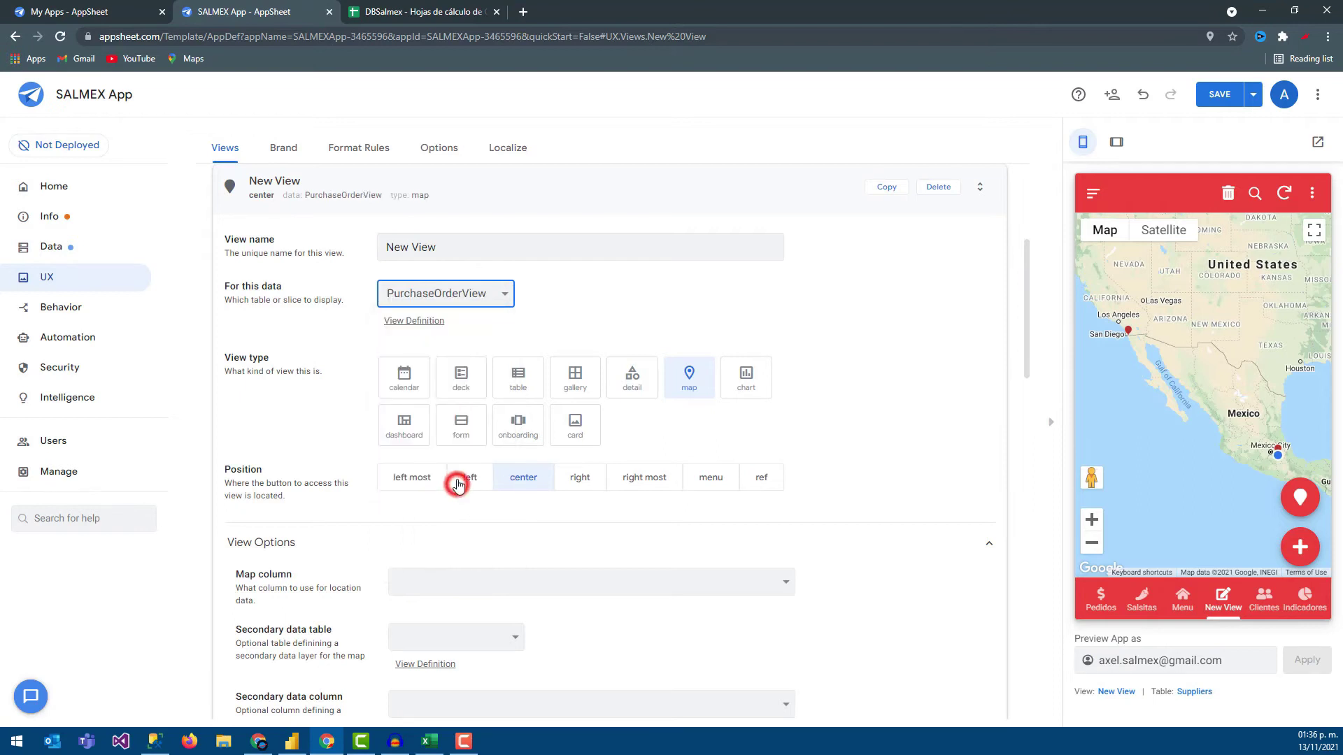
{"action": "triple_click", "coordinate": [472, 247]}
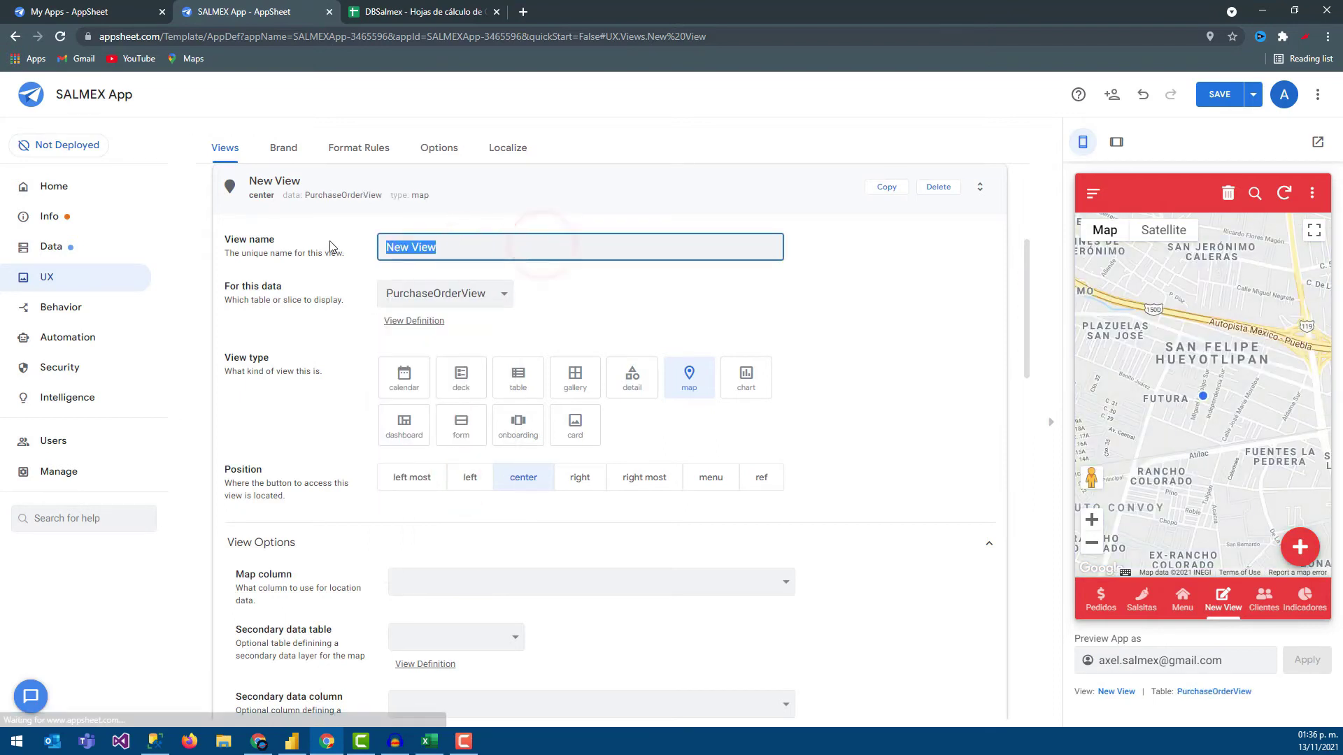
{"action": "left_click", "coordinate": [938, 185]}
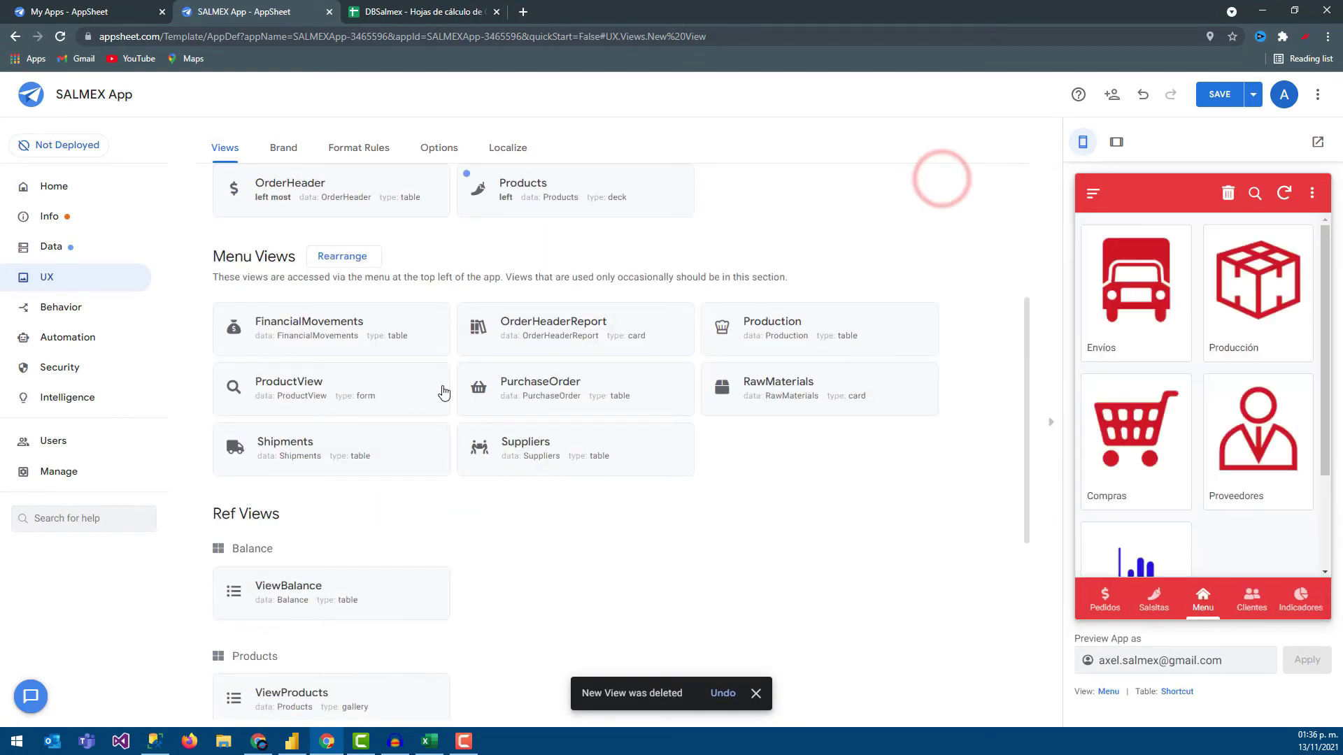
Review OrderHeaderReport's display settings and the preview's navigation menu.
{"action": "left_click", "coordinate": [553, 323]}
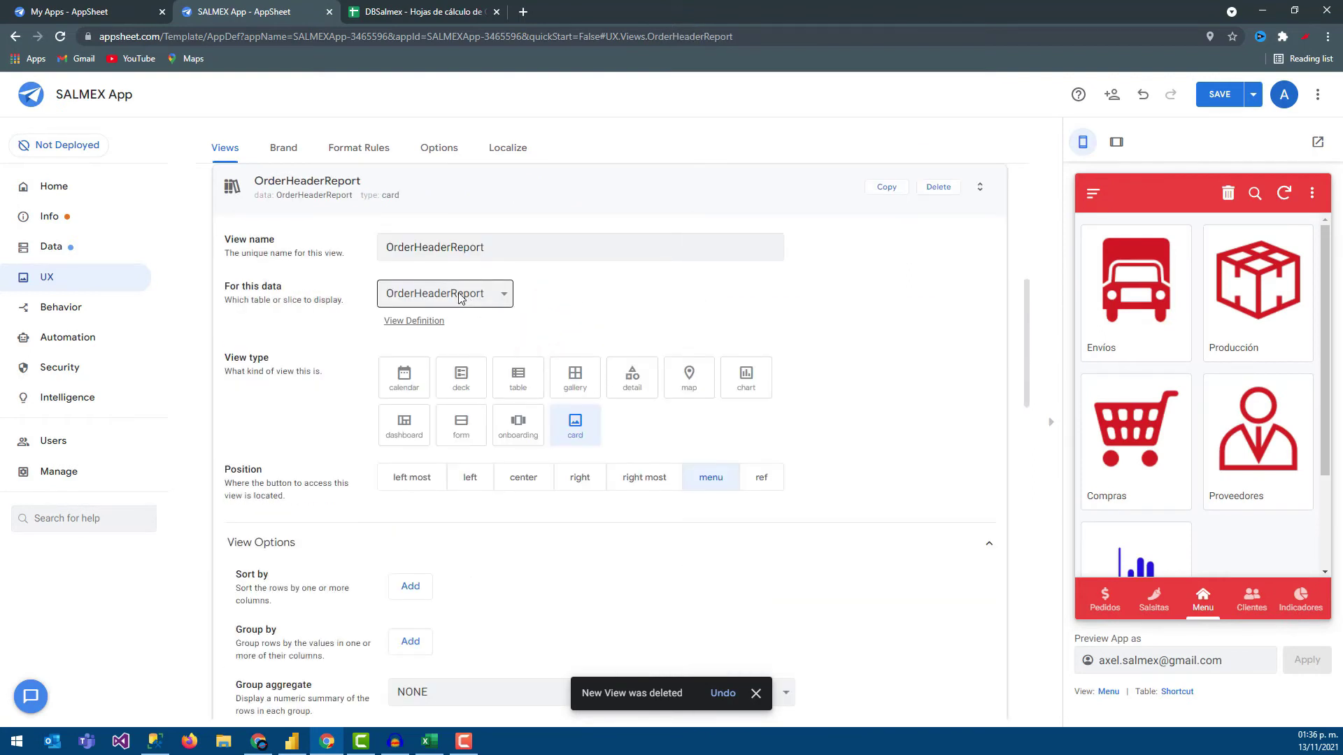
{"action": "left_click", "coordinate": [1088, 191]}
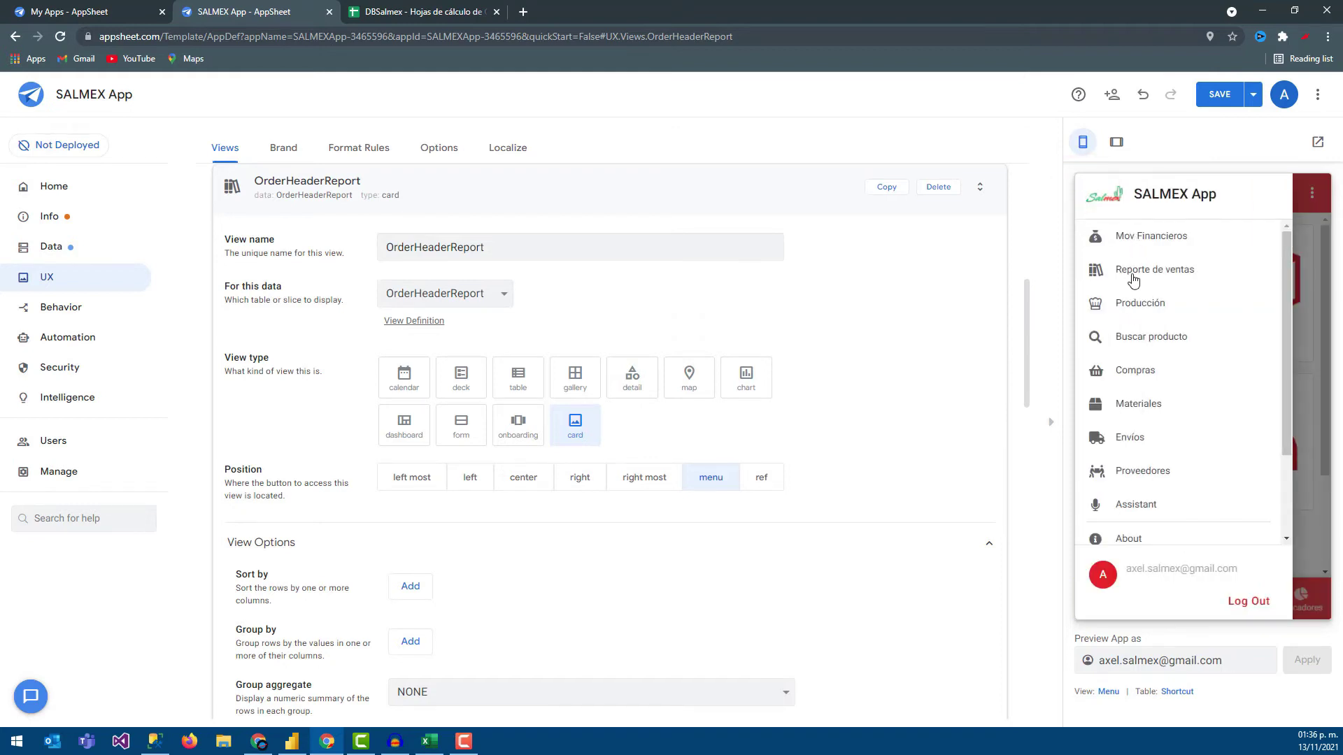
{"action": "scroll", "coordinate": [513, 552], "scroll_direction": "down", "scroll_amount": 2}
{"action": "scroll", "coordinate": [483, 554], "scroll_direction": "down", "scroll_amount": 6}
{"action": "scroll", "coordinate": [376, 502], "scroll_direction": "down", "scroll_amount": 3}
{"action": "left_click", "coordinate": [275, 421]}
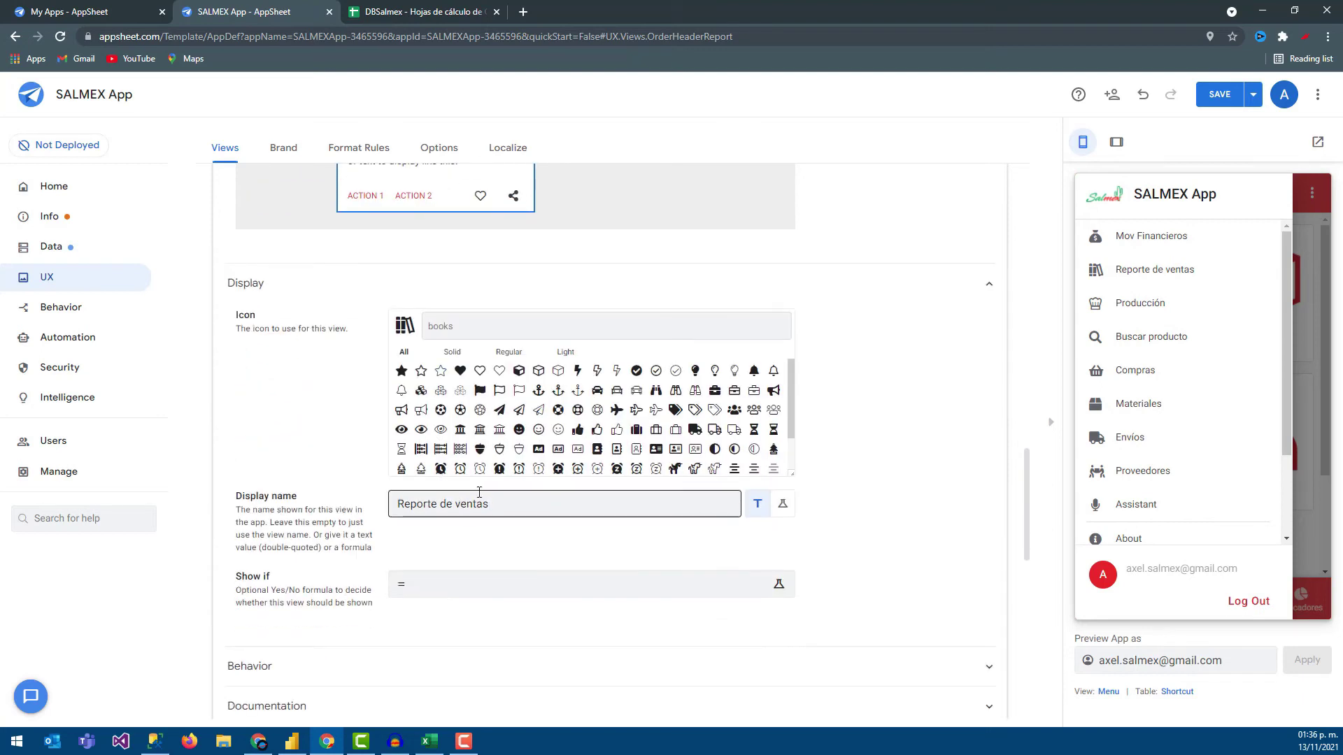
{"action": "scroll", "coordinate": [479, 491], "scroll_direction": "up", "scroll_amount": 5}
{"action": "scroll", "coordinate": [419, 447], "scroll_direction": "up", "scroll_amount": 5}
{"action": "scroll", "coordinate": [353, 413], "scroll_direction": "up", "scroll_amount": 3}
{"action": "scroll", "coordinate": [316, 349], "scroll_direction": "up", "scroll_amount": 2}
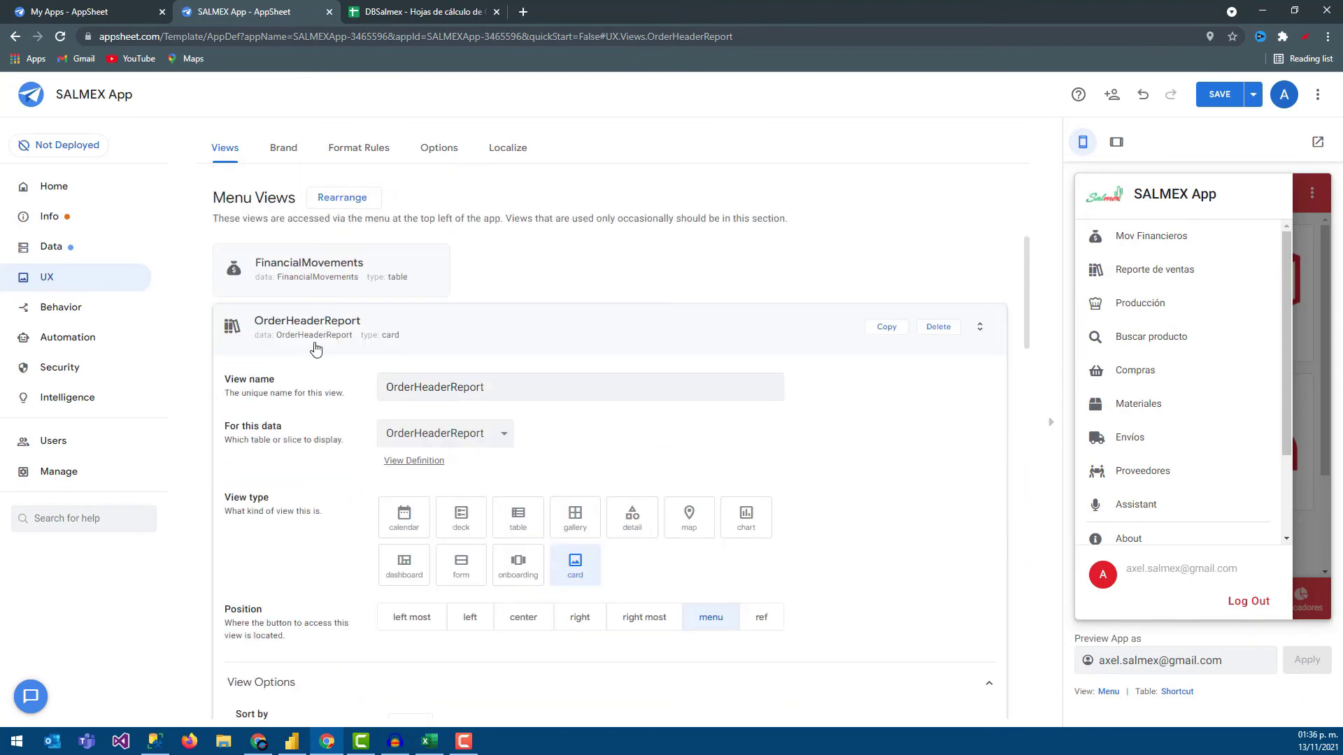
{"action": "scroll", "coordinate": [317, 350], "scroll_direction": "up", "scroll_amount": 1}
{"action": "left_click", "coordinate": [388, 395]}
{"action": "scroll", "coordinate": [489, 419], "scroll_direction": "up", "scroll_amount": 3}
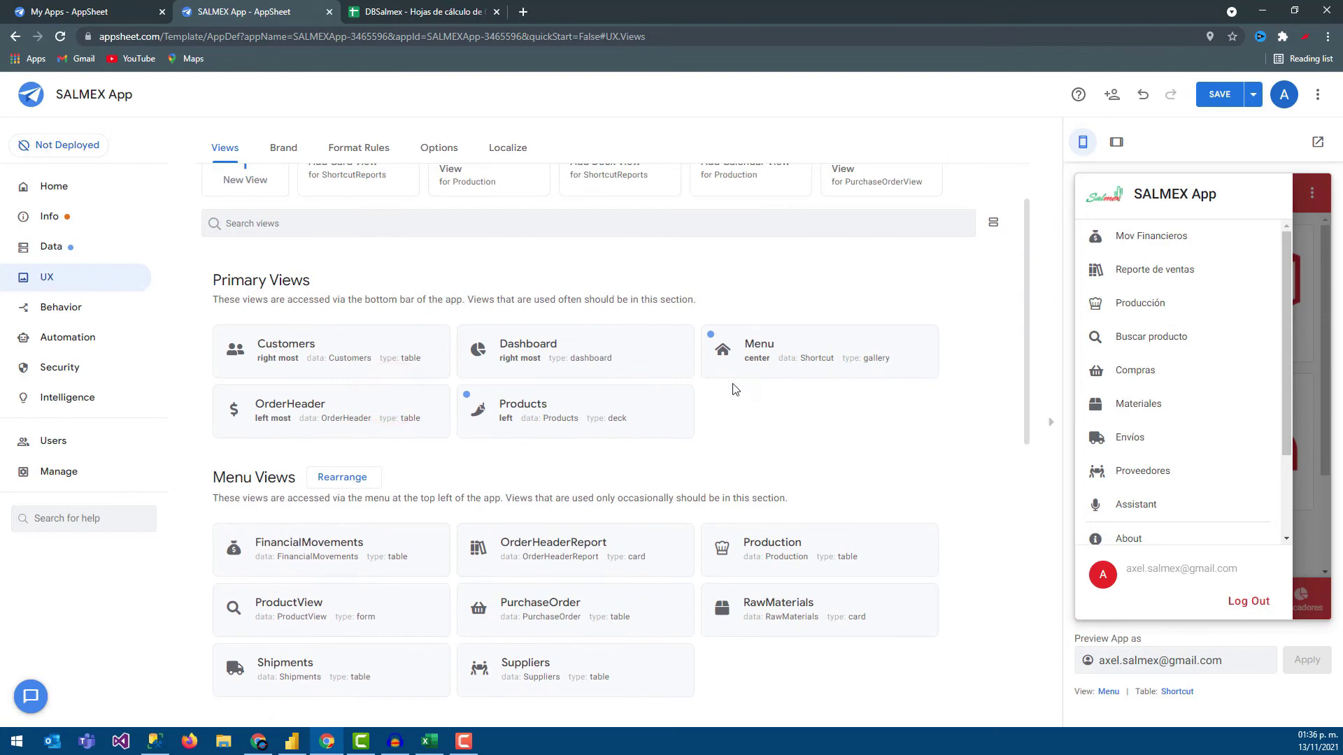
{"action": "scroll", "coordinate": [728, 570], "scroll_direction": "down", "scroll_amount": 1}
Look over the ProductView settings for comparison.
{"action": "left_click", "coordinate": [311, 536]}
{"action": "scroll", "coordinate": [377, 224], "scroll_direction": "up", "scroll_amount": 1}
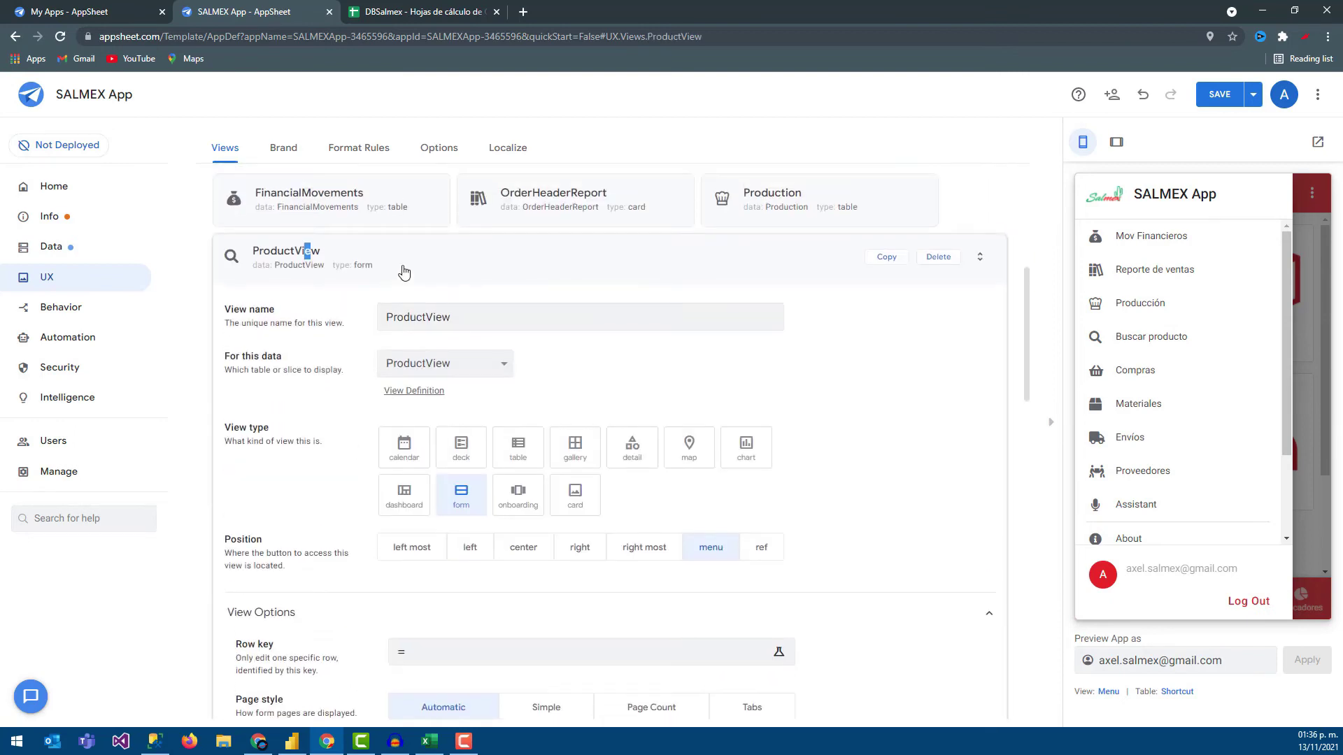
{"action": "left_click", "coordinate": [417, 249]}
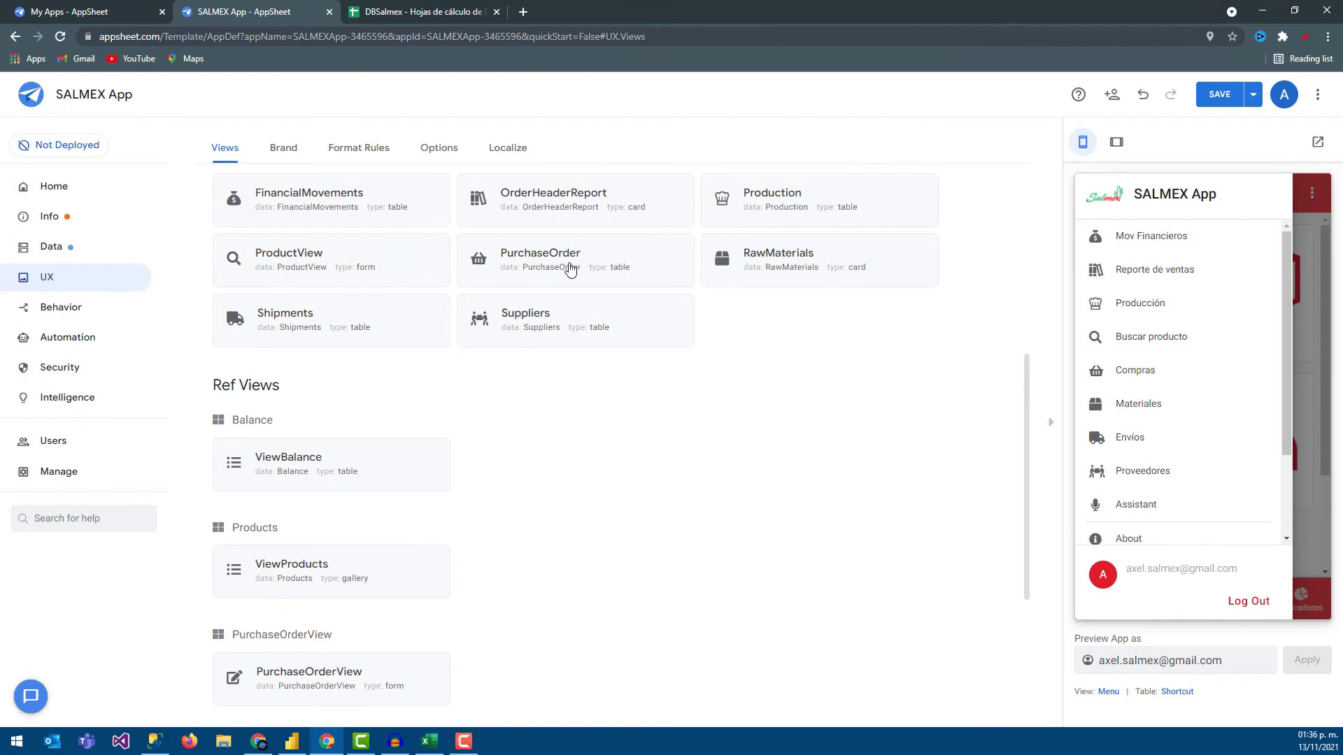
{"action": "scroll", "coordinate": [354, 495], "scroll_direction": "down", "scroll_amount": 1}
Give the PurchaseOrderView view a calendar icon.
{"action": "left_click", "coordinate": [367, 596]}
{"action": "scroll", "coordinate": [384, 479], "scroll_direction": "down", "scroll_amount": 1}
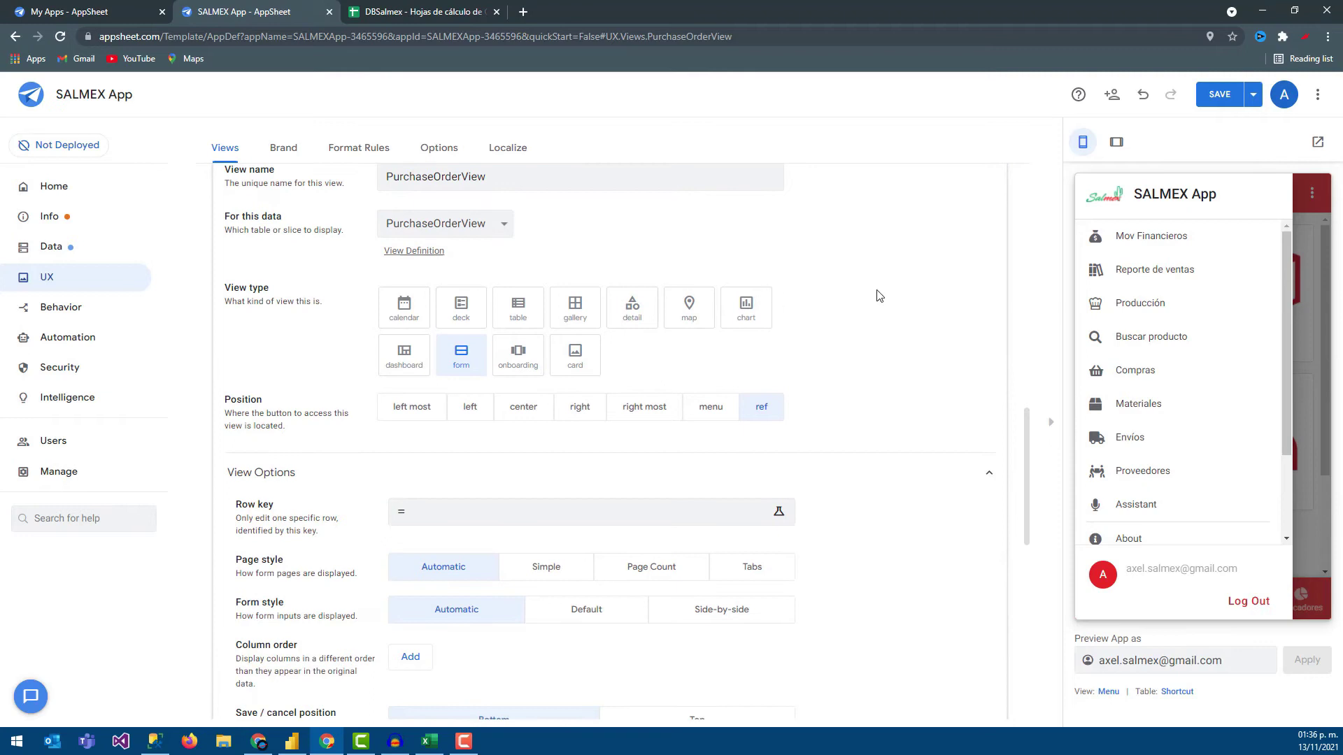
{"action": "scroll", "coordinate": [455, 562], "scroll_direction": "down", "scroll_amount": 1}
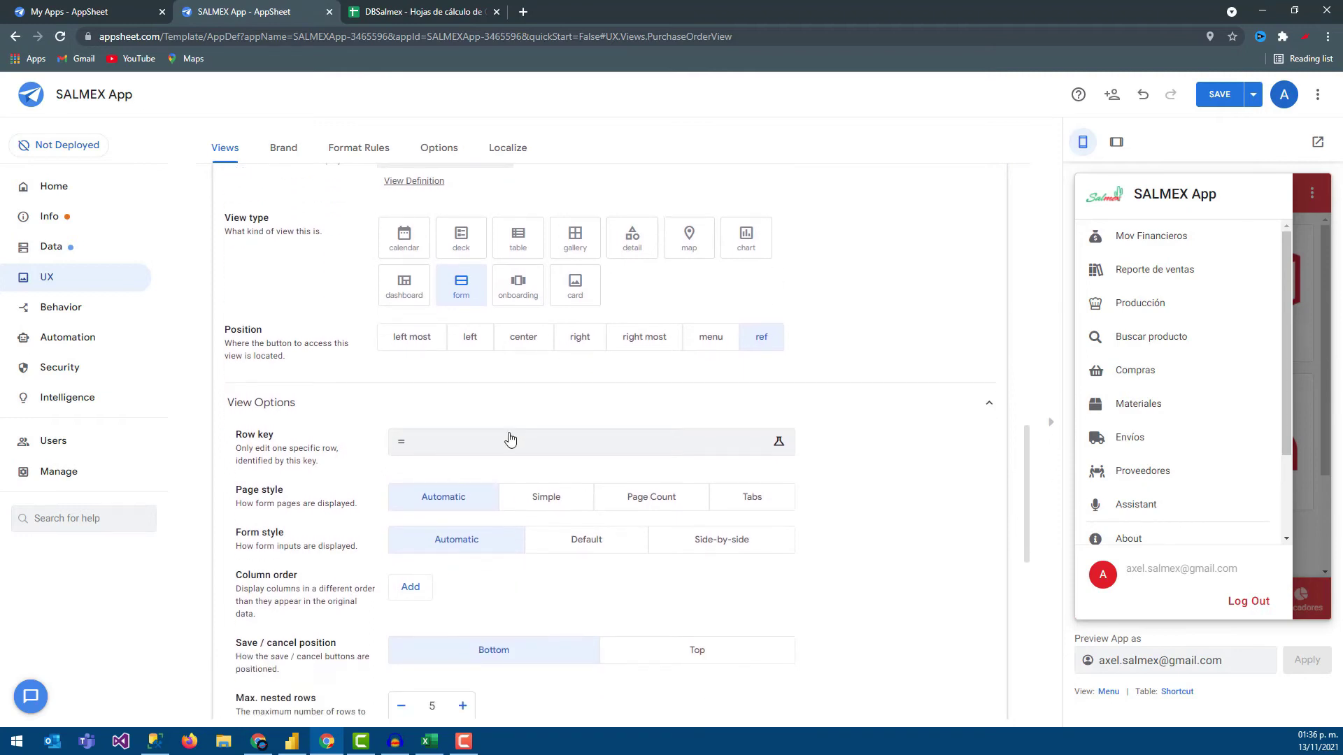
{"action": "scroll", "coordinate": [510, 440], "scroll_direction": "up", "scroll_amount": 2}
{"action": "scroll", "coordinate": [405, 561], "scroll_direction": "down", "scroll_amount": 2}
{"action": "scroll", "coordinate": [405, 569], "scroll_direction": "down", "scroll_amount": 2}
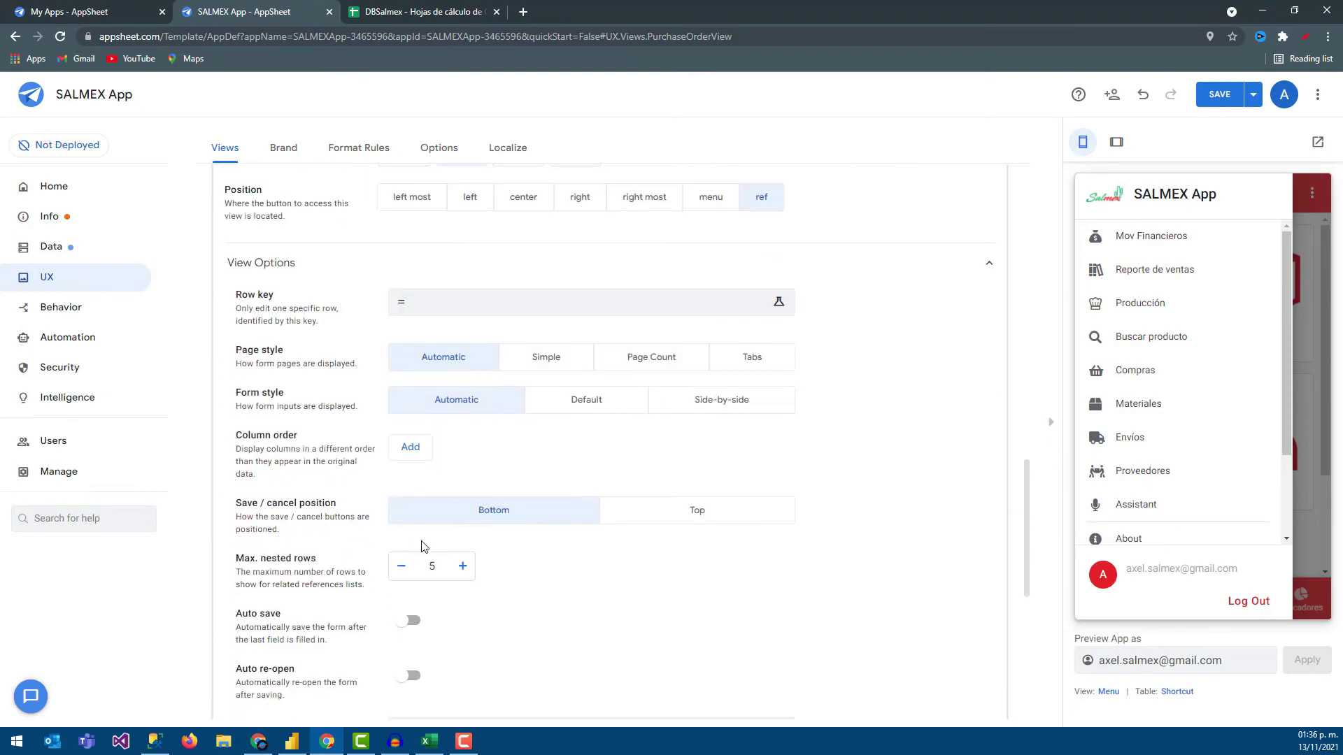
{"action": "scroll", "coordinate": [411, 618], "scroll_direction": "down", "scroll_amount": 1}
{"action": "scroll", "coordinate": [425, 552], "scroll_direction": "down", "scroll_amount": 1}
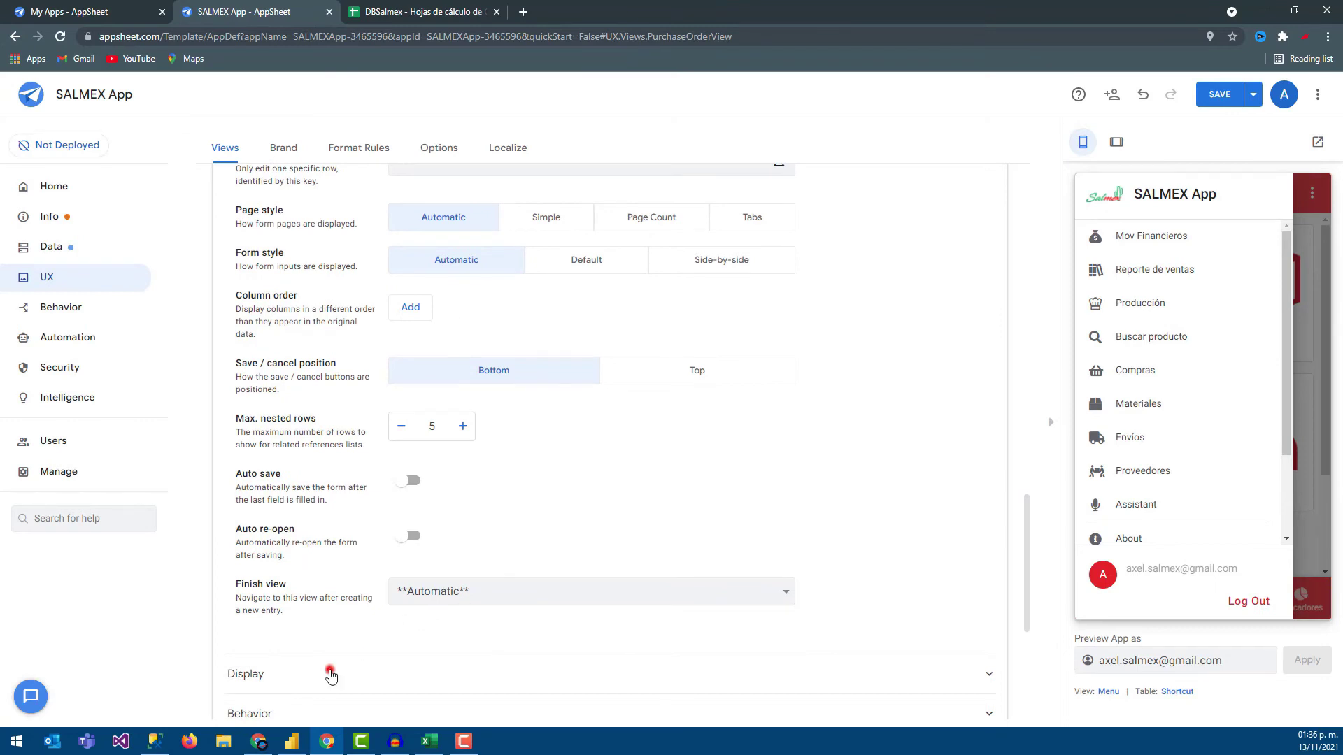
{"action": "left_click", "coordinate": [330, 673]}
{"action": "scroll", "coordinate": [456, 593], "scroll_direction": "down", "scroll_amount": 5}
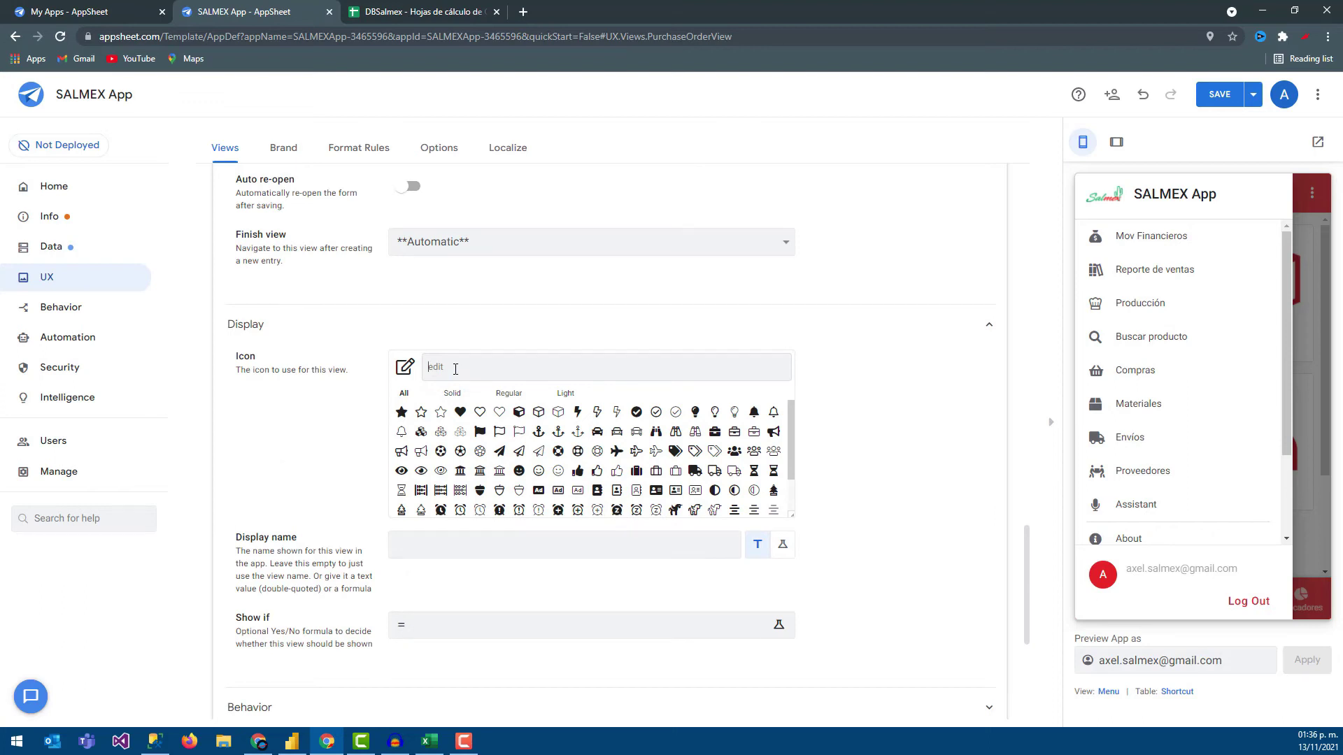
{"action": "type", "text": "caen"}
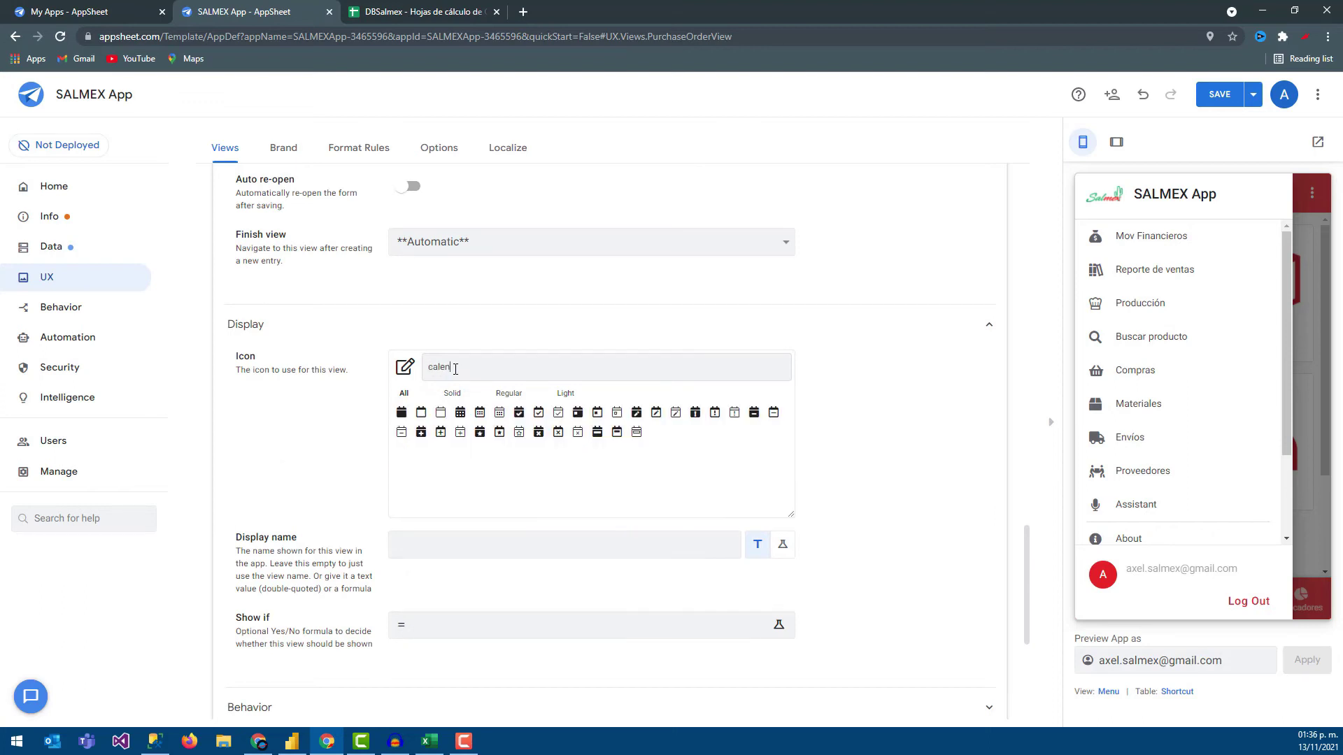
{"action": "left_click", "coordinate": [460, 412]}
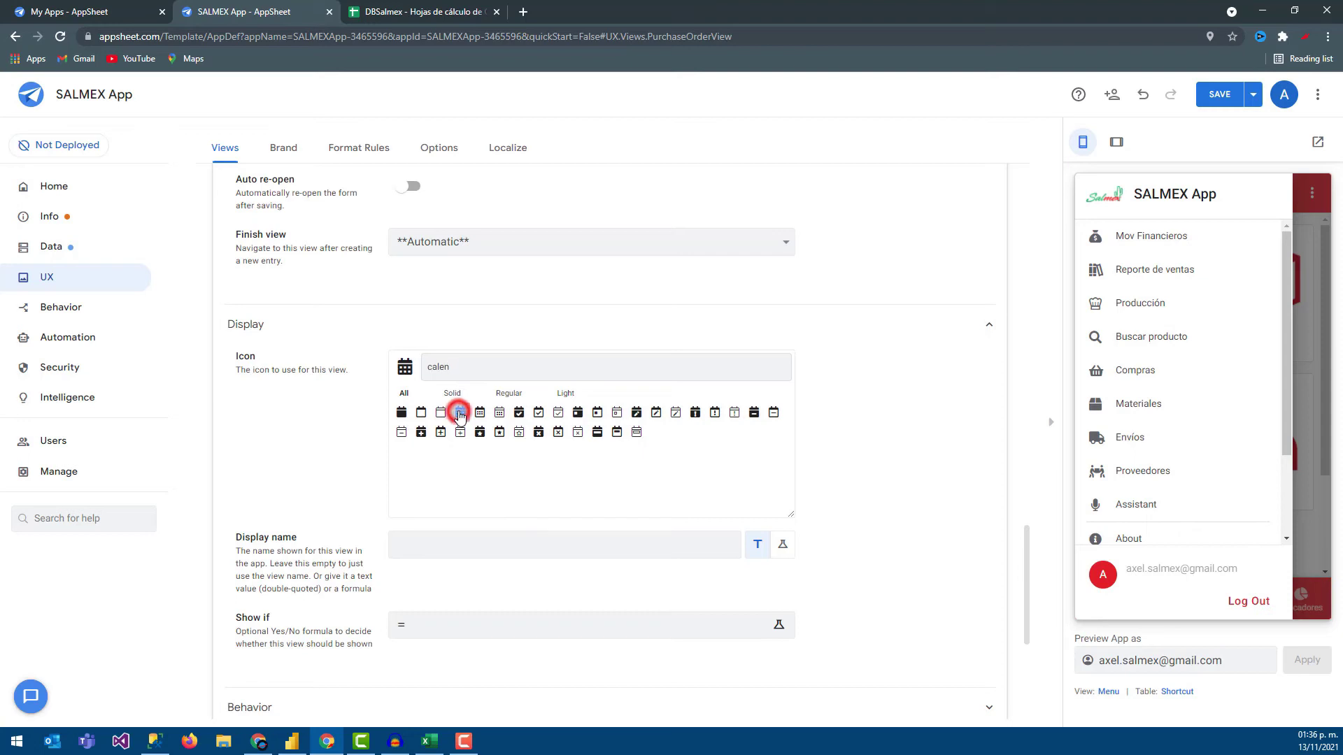
Set PurchaseOrderView's display name to Reporte de compras.
{"action": "left_click", "coordinate": [406, 545]}
{"action": "type", "text": "Reporte de compras"}
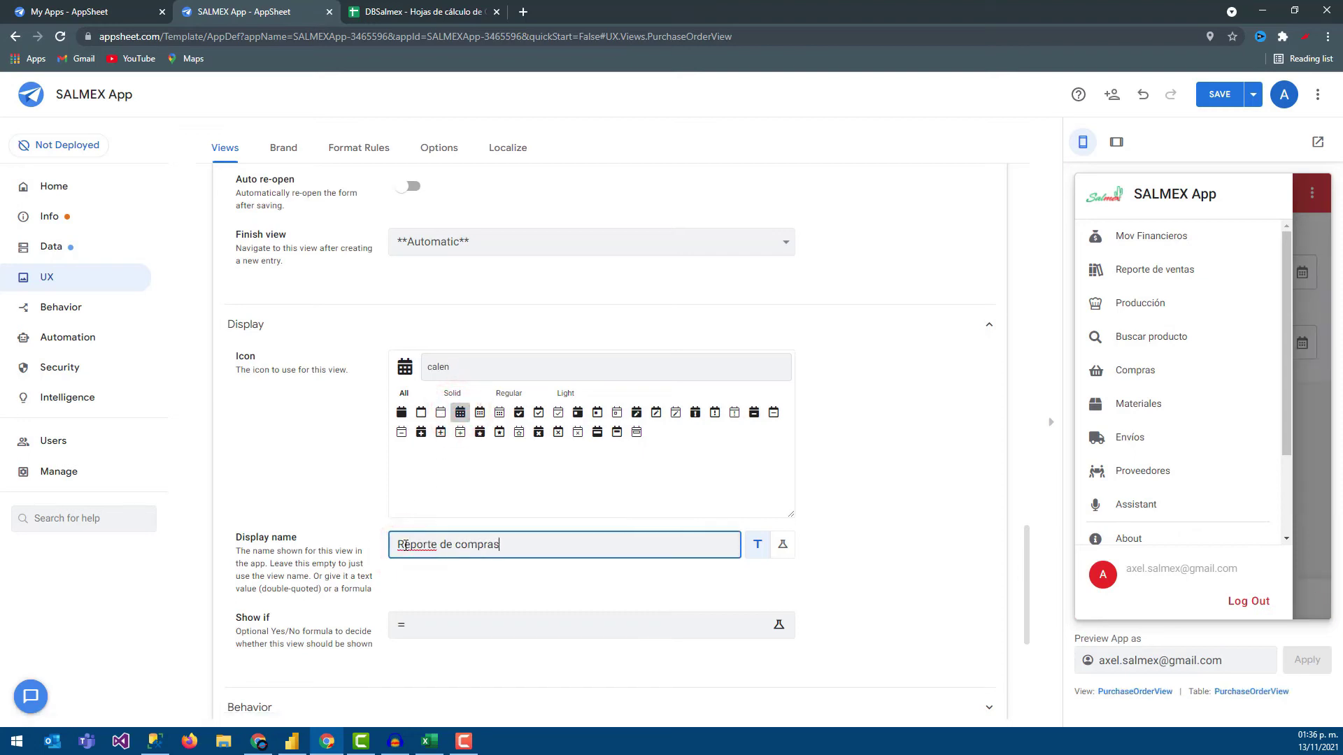
{"action": "scroll", "coordinate": [488, 517], "scroll_direction": "down", "scroll_amount": 1}
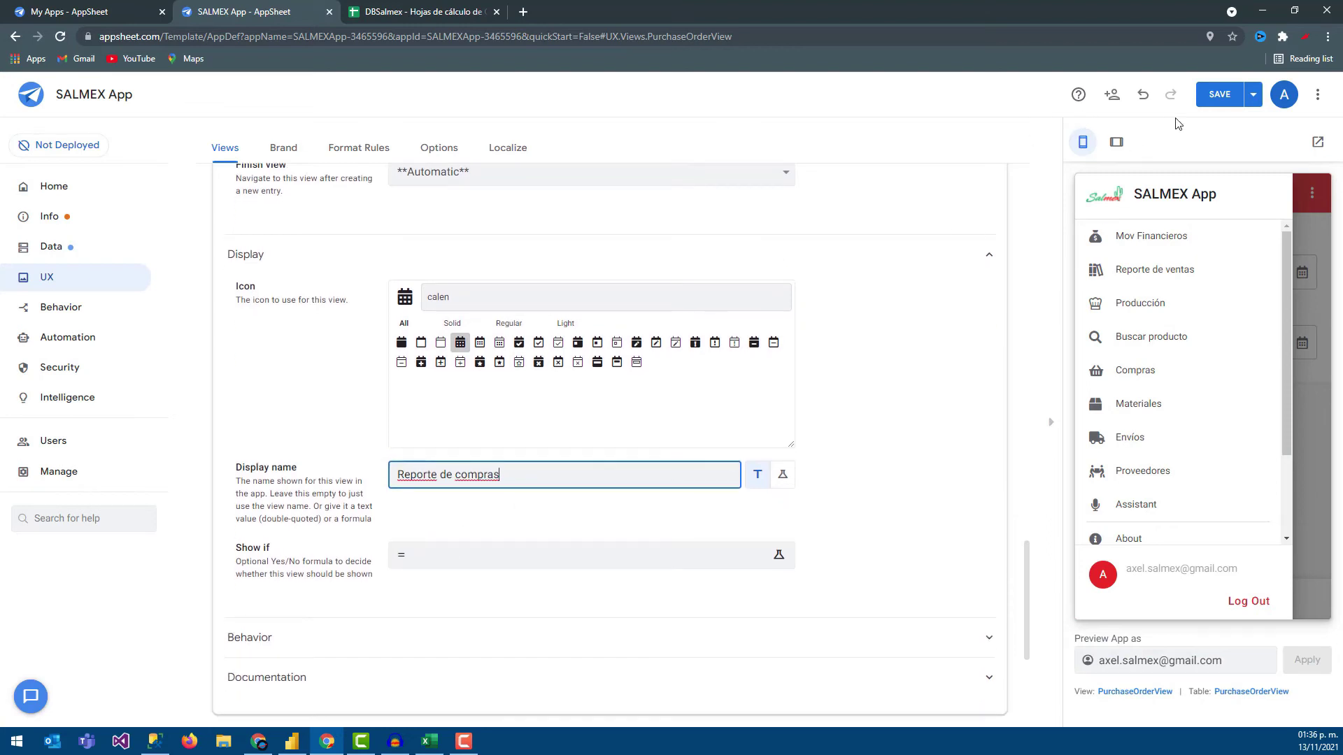
{"action": "scroll", "coordinate": [548, 342], "scroll_direction": "up", "scroll_amount": 5}
{"action": "scroll", "coordinate": [569, 329], "scroll_direction": "up", "scroll_amount": 2}
{"action": "scroll", "coordinate": [676, 341], "scroll_direction": "up", "scroll_amount": 1}
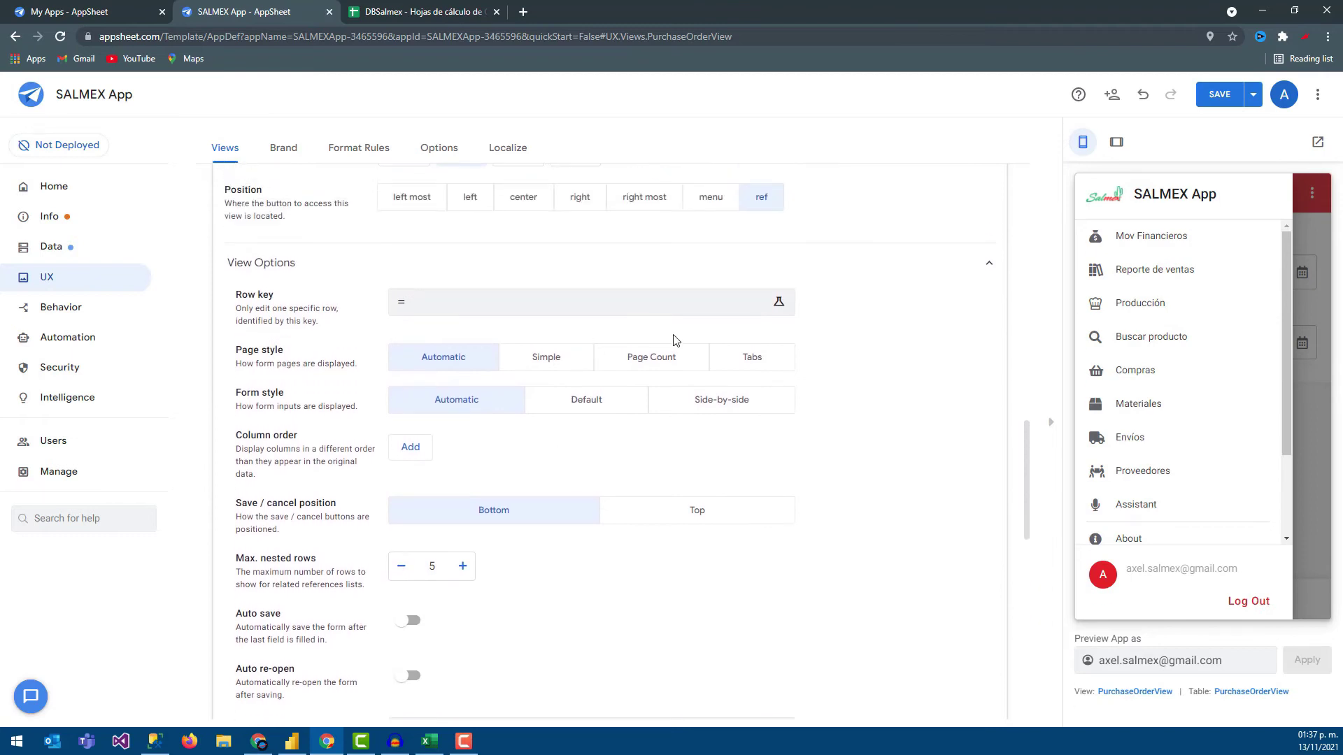
{"action": "scroll", "coordinate": [676, 340], "scroll_direction": "up", "scroll_amount": 2}
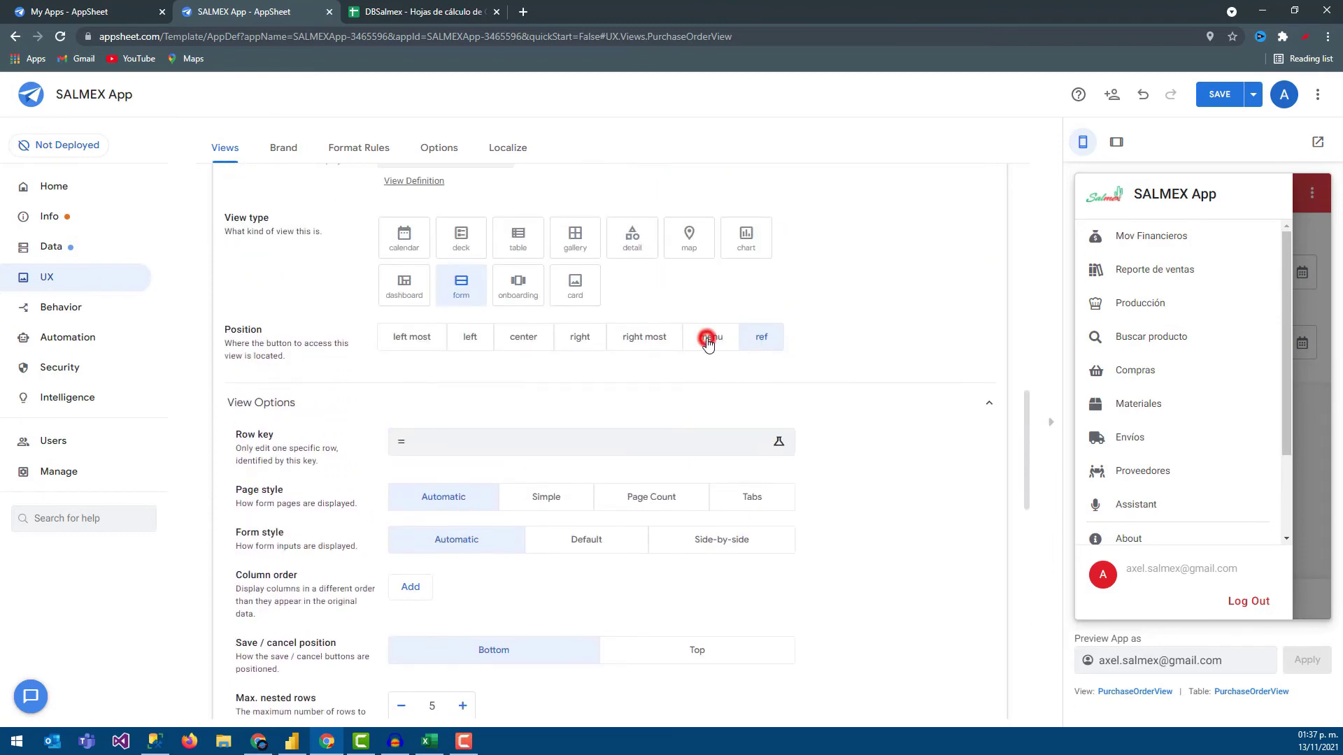
Set PurchaseOrderView's position to menu and save the app.
{"action": "left_click", "coordinate": [708, 338]}
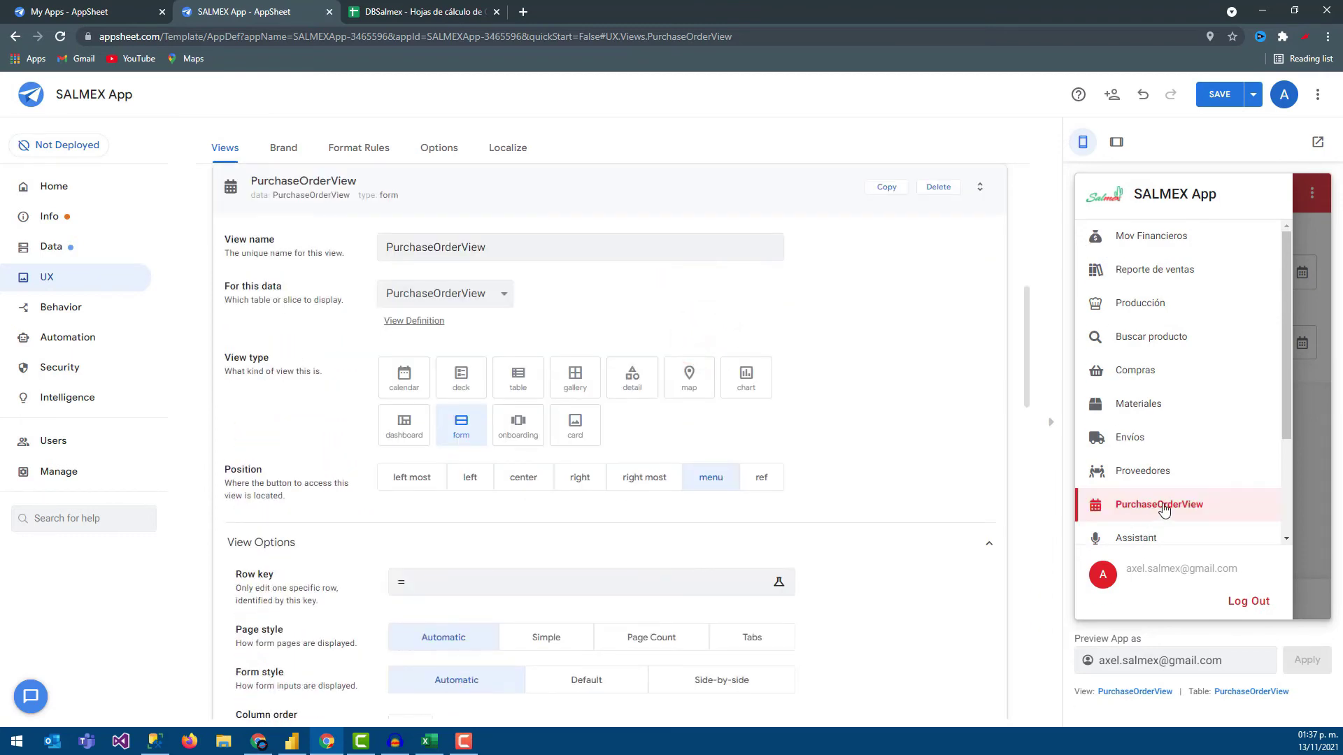
{"action": "scroll", "coordinate": [532, 465], "scroll_direction": "down", "scroll_amount": 1}
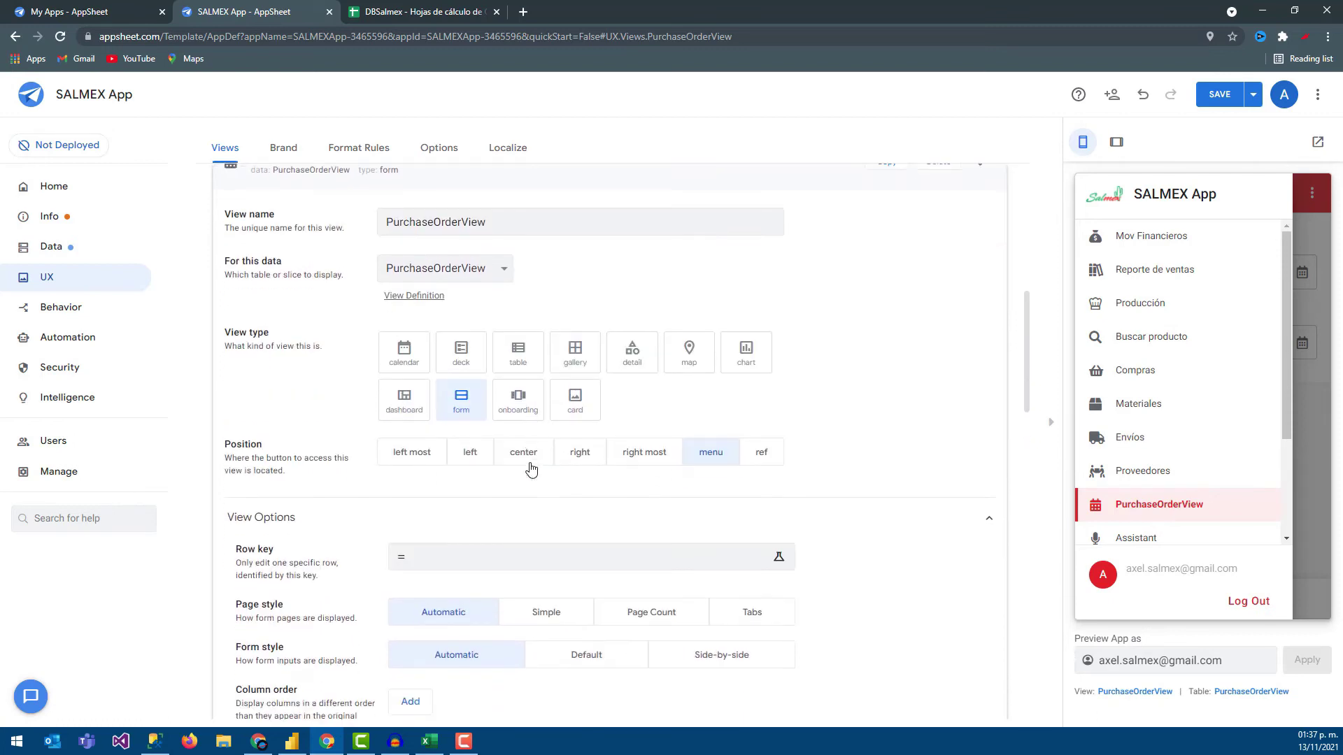
{"action": "scroll", "coordinate": [540, 471], "scroll_direction": "down", "scroll_amount": 2}
{"action": "scroll", "coordinate": [536, 489], "scroll_direction": "down", "scroll_amount": 3}
{"action": "scroll", "coordinate": [471, 560], "scroll_direction": "down", "scroll_amount": 2}
{"action": "scroll", "coordinate": [471, 560], "scroll_direction": "down", "scroll_amount": 4}
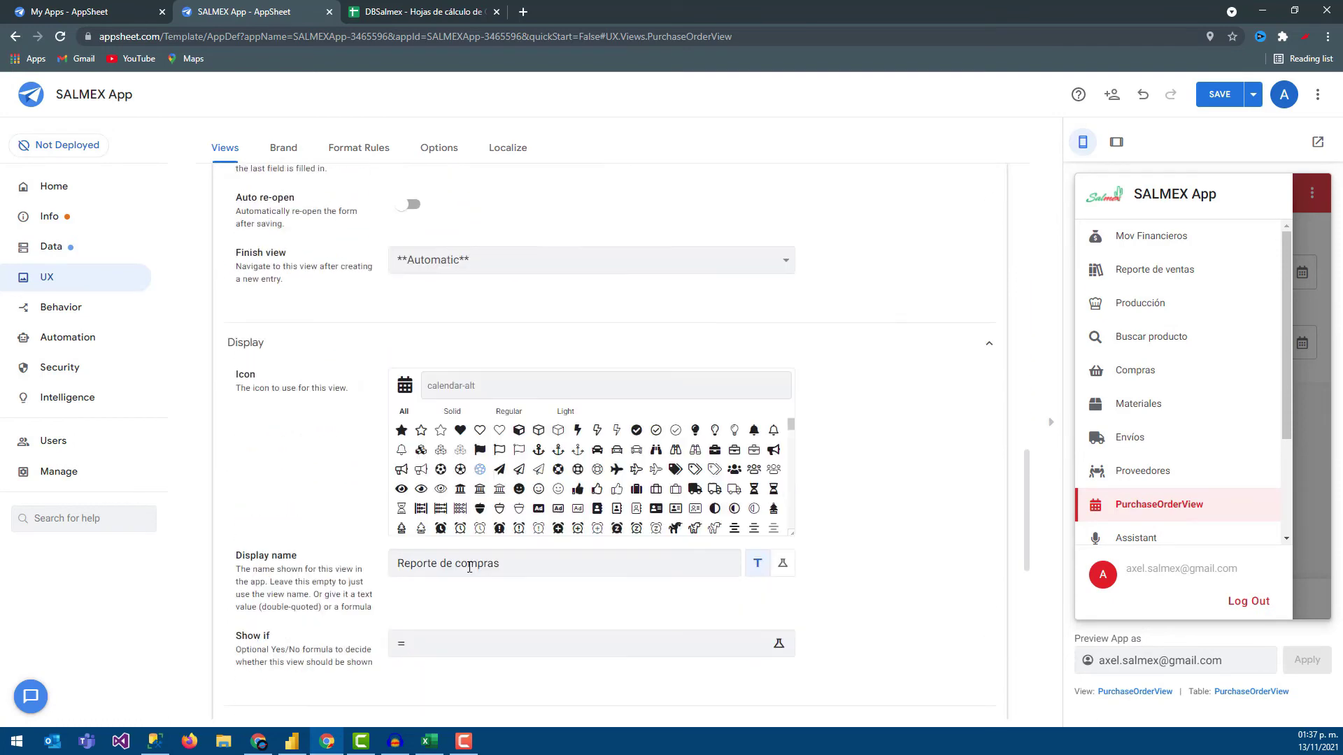
{"action": "left_click", "coordinate": [1203, 111]}
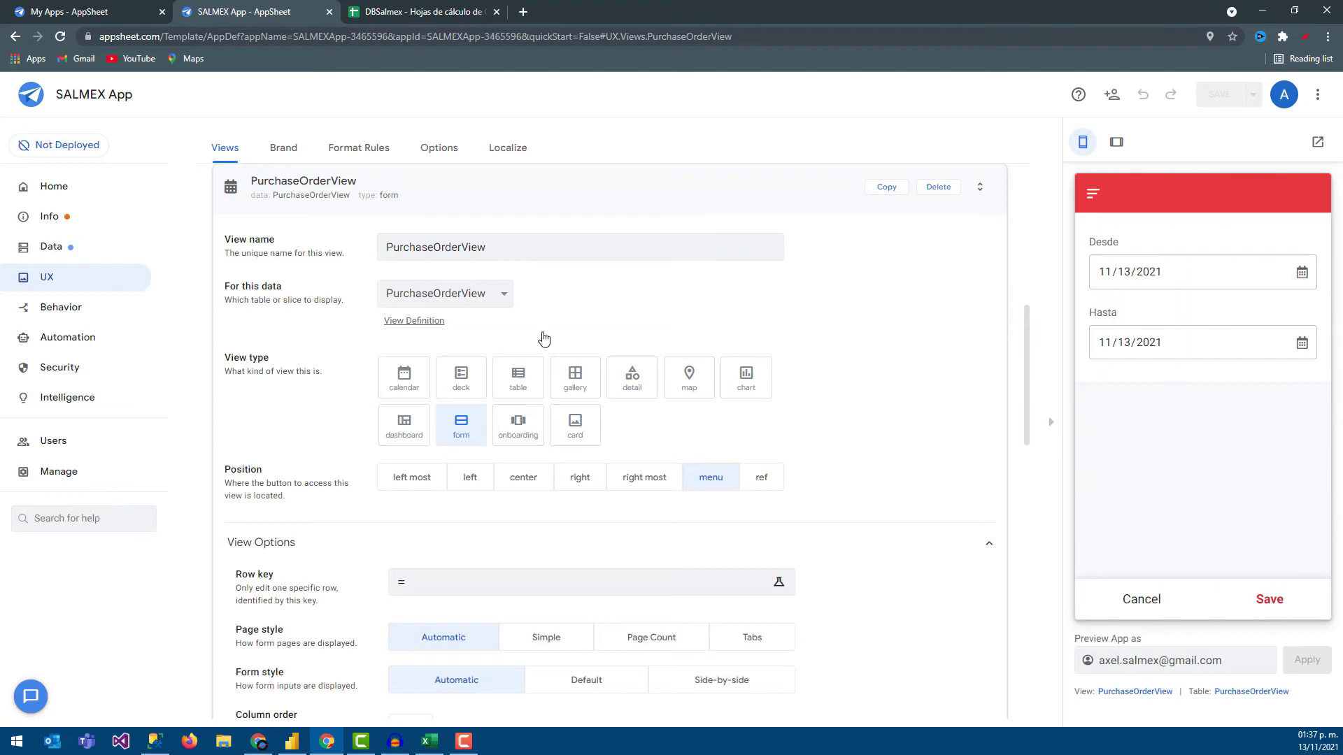
Open the Reporte de compras form from the preview app's navigation drawer.
{"action": "left_click", "coordinate": [1138, 600]}
{"action": "left_click", "coordinate": [1094, 193]}
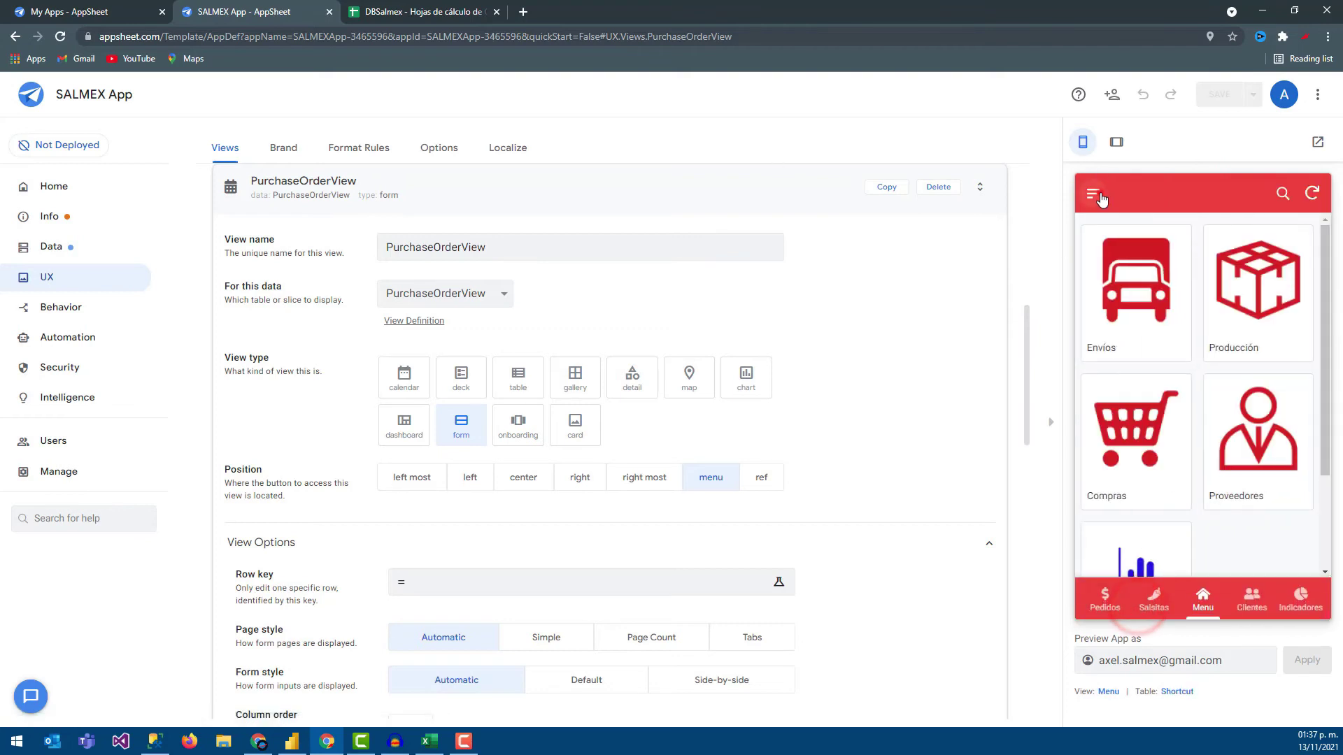
{"action": "left_click_drag", "start_coordinate": [1136, 508], "coordinate": [1150, 370]}
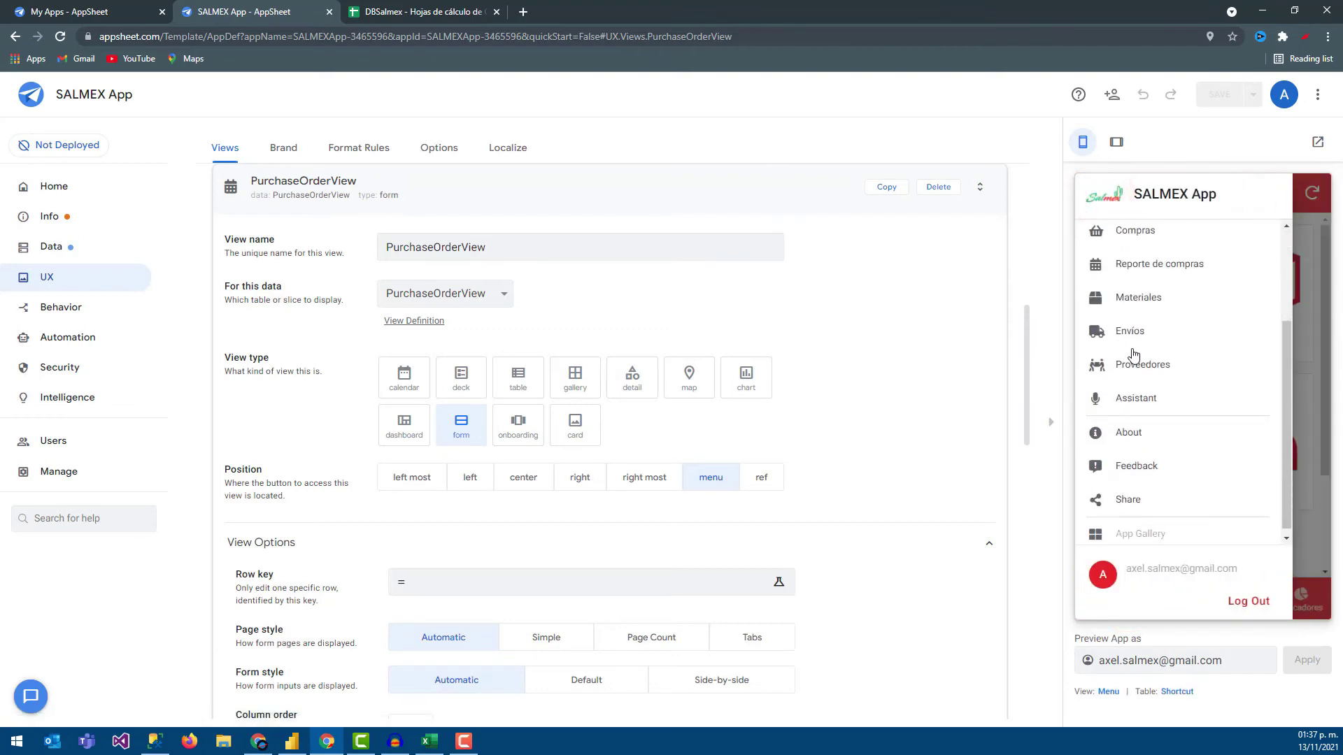
{"action": "scroll", "coordinate": [1137, 353], "scroll_direction": "up", "scroll_amount": 1}
{"action": "left_click", "coordinate": [1141, 340]}
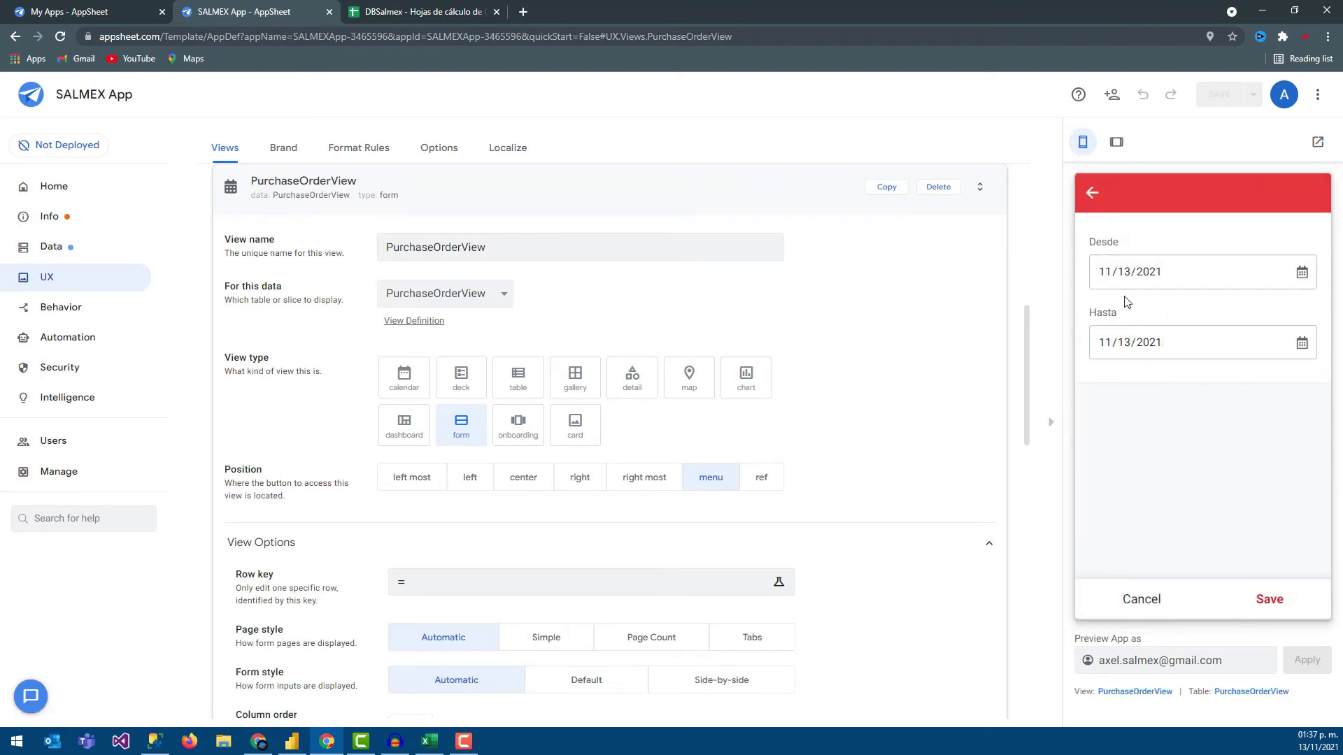
Set Desde to 10/01/2021 and Hasta to 10/31/2021, then save the form.
{"action": "left_click", "coordinate": [1302, 272]}
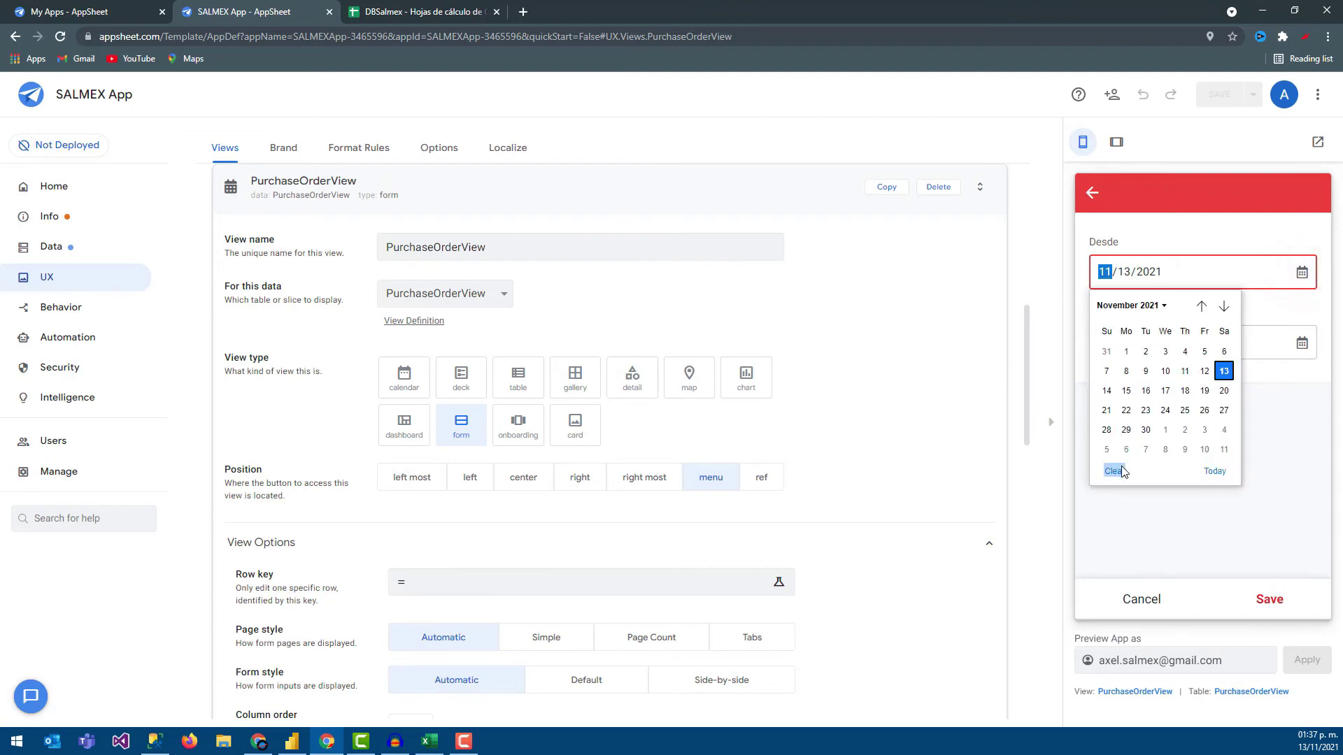
{"action": "left_click", "coordinate": [1199, 302]}
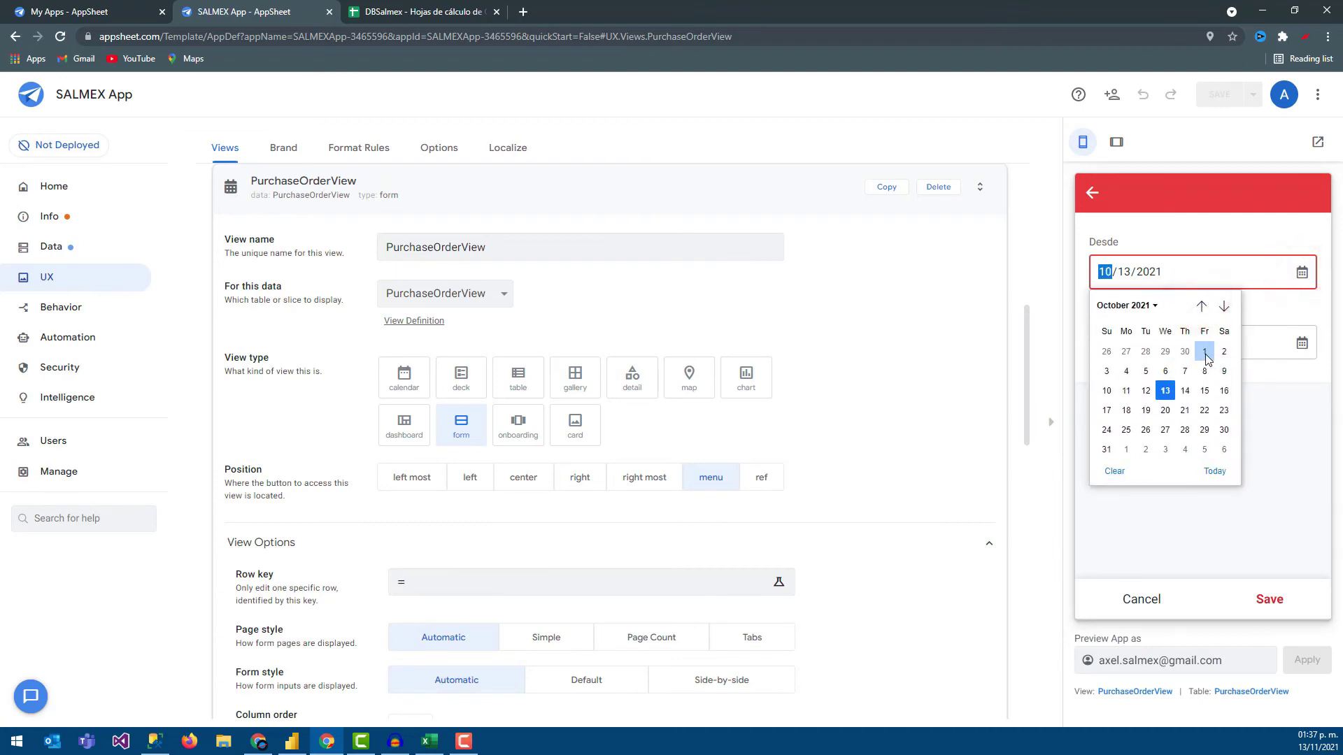
{"action": "left_click", "coordinate": [1204, 354]}
{"action": "left_click", "coordinate": [1301, 343]}
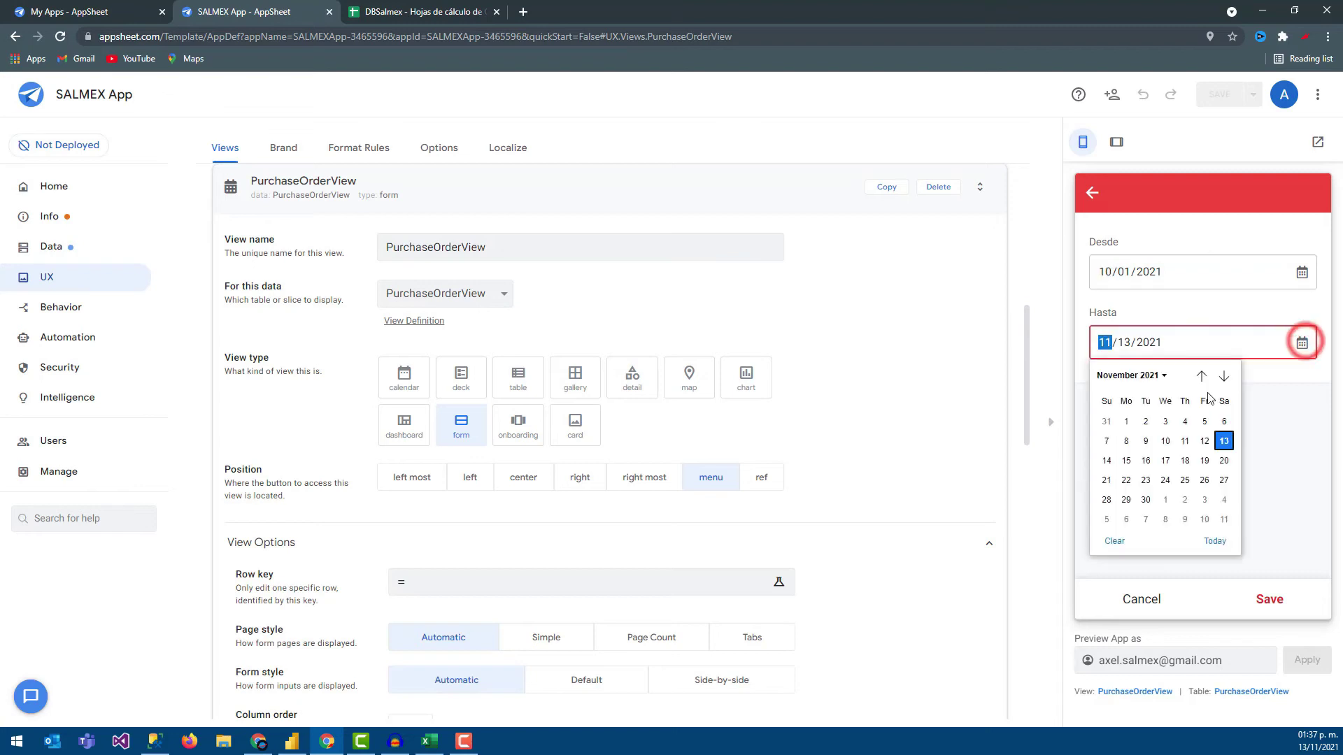
{"action": "left_click", "coordinate": [1201, 375]}
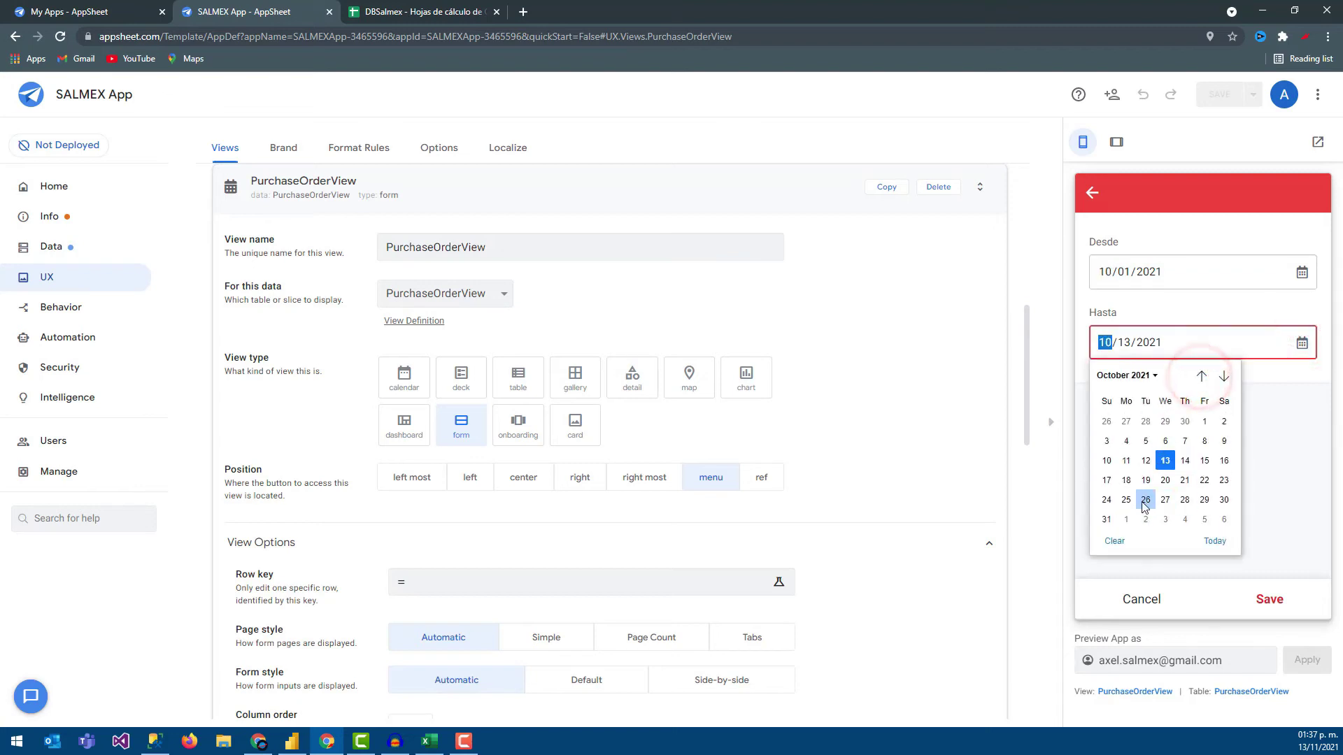
{"action": "left_click", "coordinate": [1107, 519]}
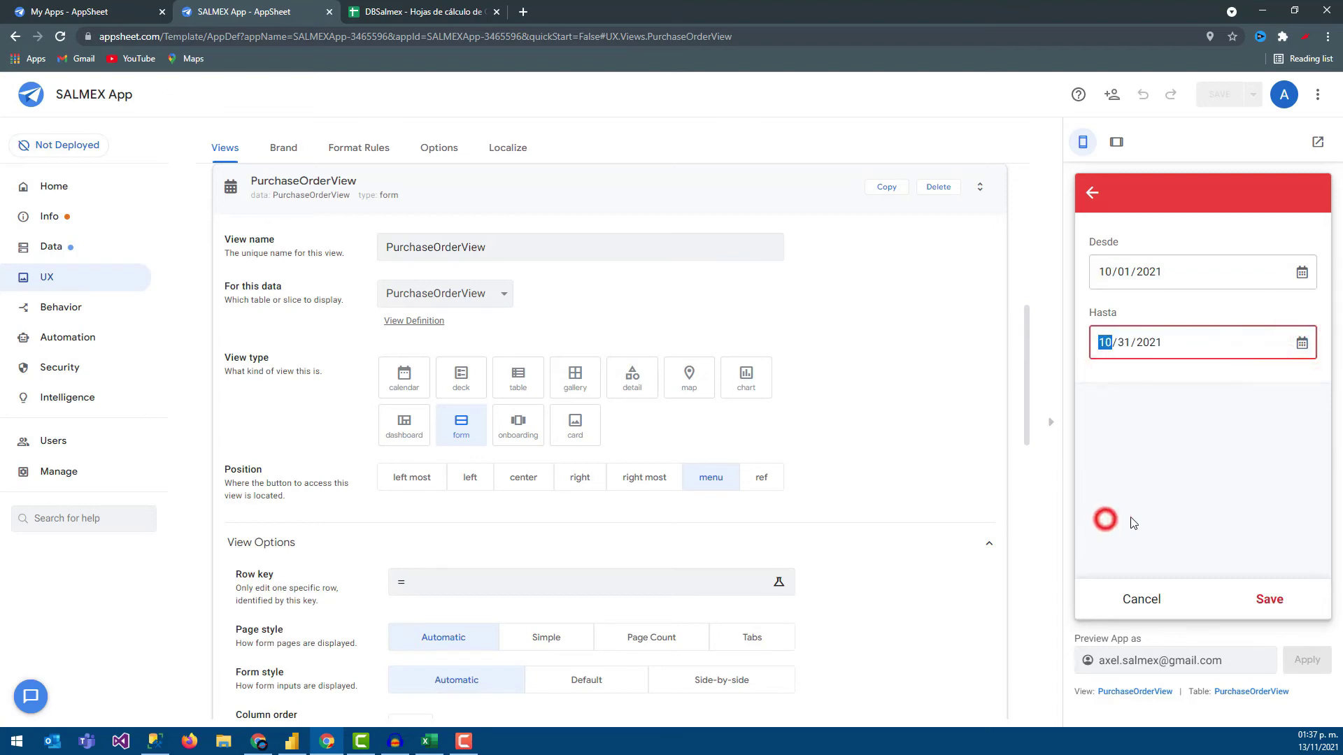
{"action": "left_click", "coordinate": [1270, 600]}
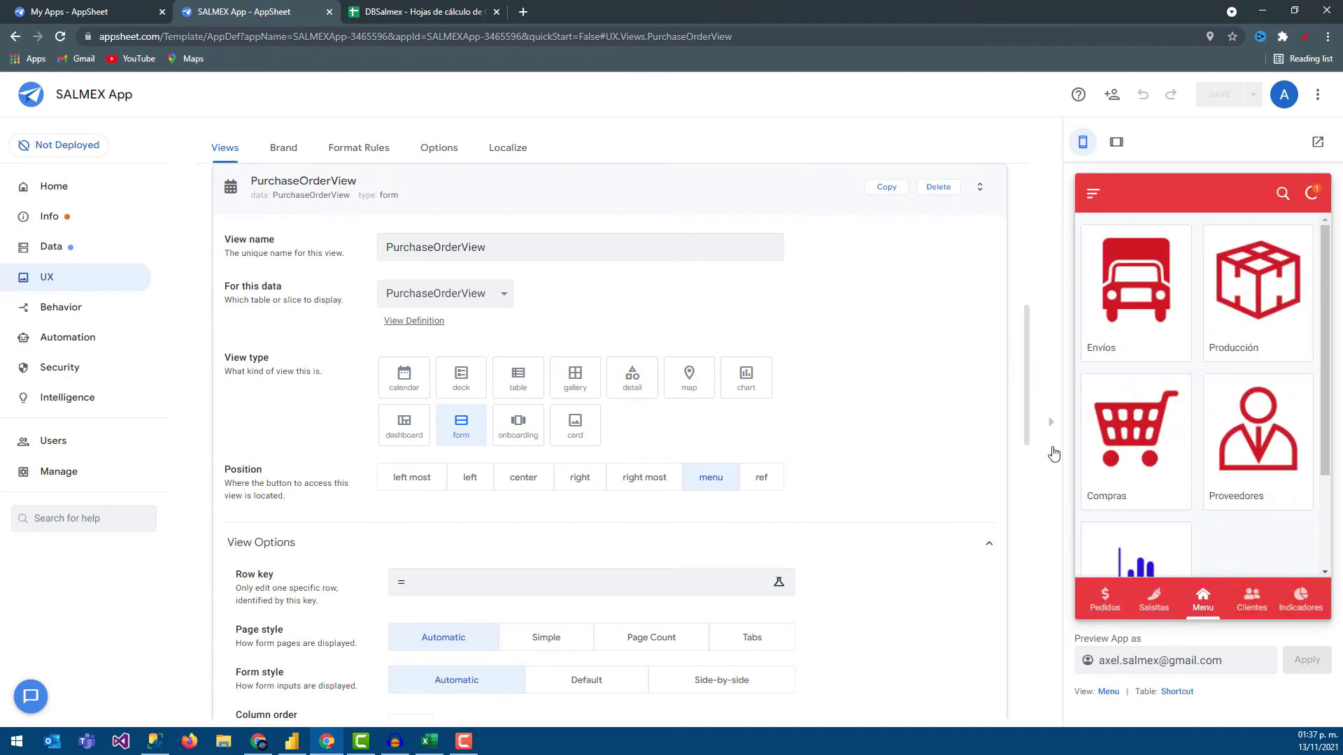
Leave the PurchaseOrderView form's finish view set to Automatic.
{"action": "scroll", "coordinate": [387, 395], "scroll_direction": "down", "scroll_amount": 2}
{"action": "scroll", "coordinate": [387, 378], "scroll_direction": "down", "scroll_amount": 3}
{"action": "scroll", "coordinate": [386, 363], "scroll_direction": "down", "scroll_amount": 2}
{"action": "scroll", "coordinate": [367, 445], "scroll_direction": "down", "scroll_amount": 1}
{"action": "left_click", "coordinate": [465, 454]}
{"action": "left_click", "coordinate": [468, 461]}
Set the Behavior Form Saved event action to ActionPurchaseOrderView and save the app.
{"action": "scroll", "coordinate": [359, 494], "scroll_direction": "down", "scroll_amount": 1}
{"action": "left_click", "coordinate": [327, 505]}
{"action": "scroll", "coordinate": [591, 371], "scroll_direction": "down", "scroll_amount": 3}
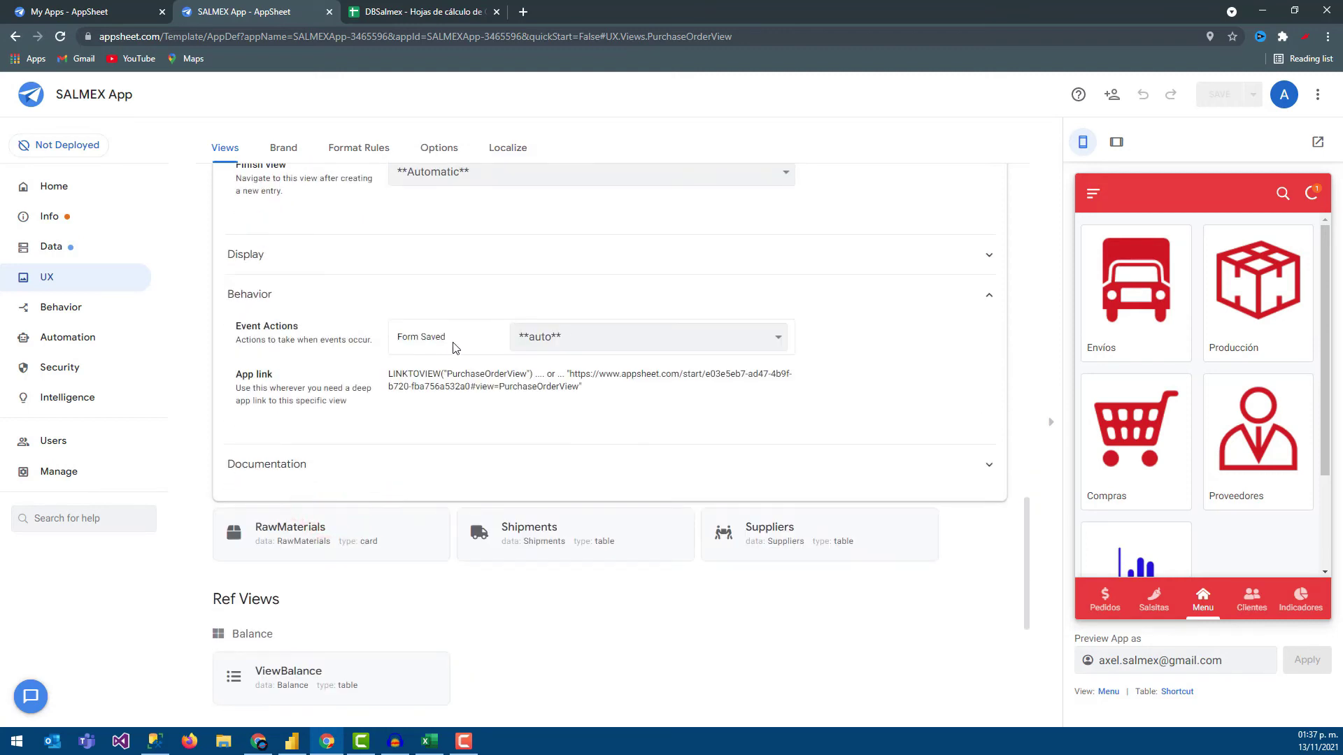
{"action": "left_click", "coordinate": [598, 340]}
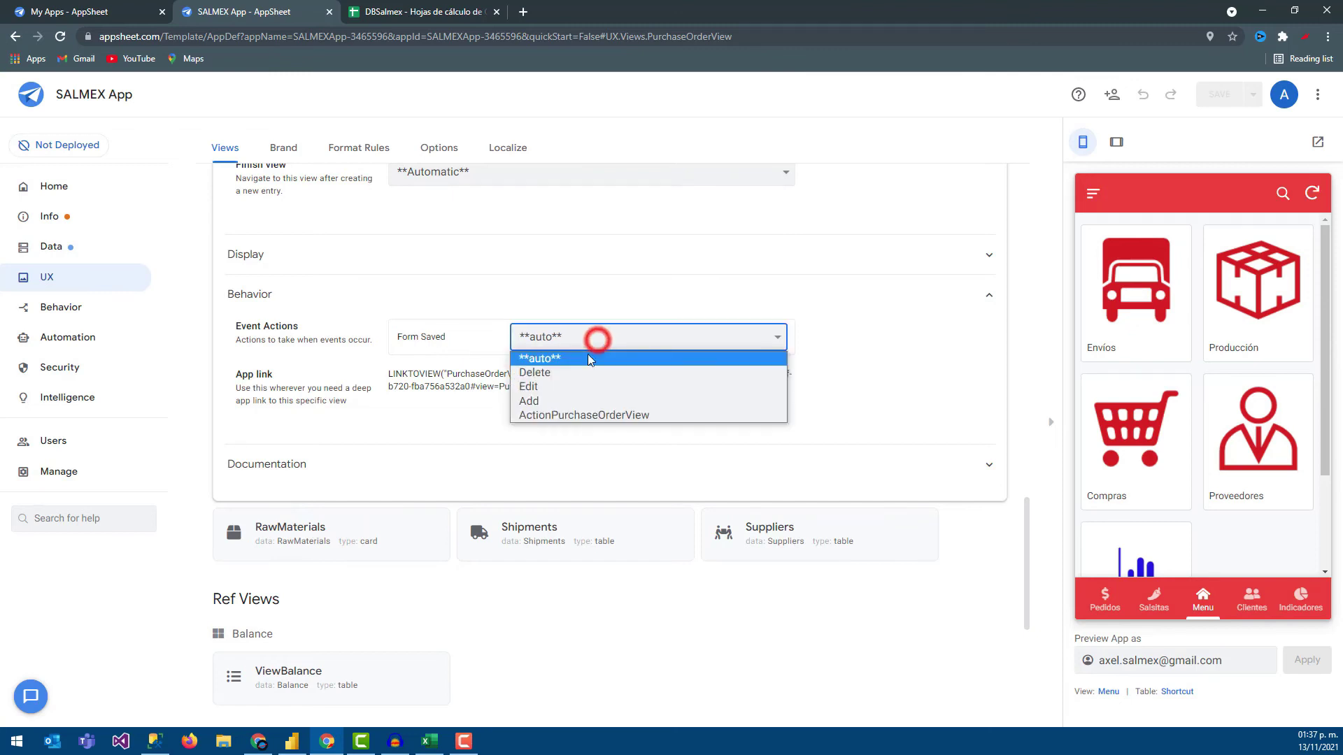
{"action": "left_click", "coordinate": [573, 415]}
{"action": "left_click", "coordinate": [1218, 95]}
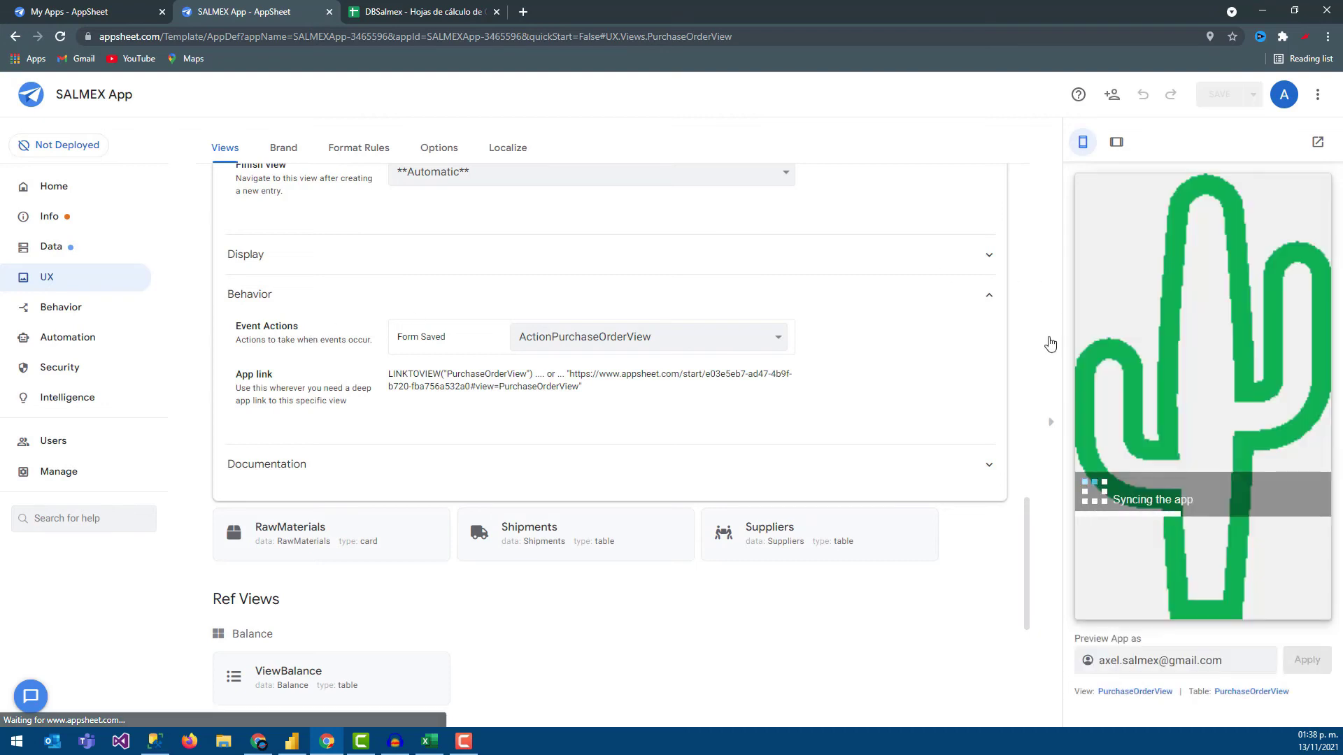
Test the report form by submitting Desde 10/01/2021 and Hasta 10/31/2021.
{"action": "left_click_drag", "start_coordinate": [407, 378], "coordinate": [510, 378]}
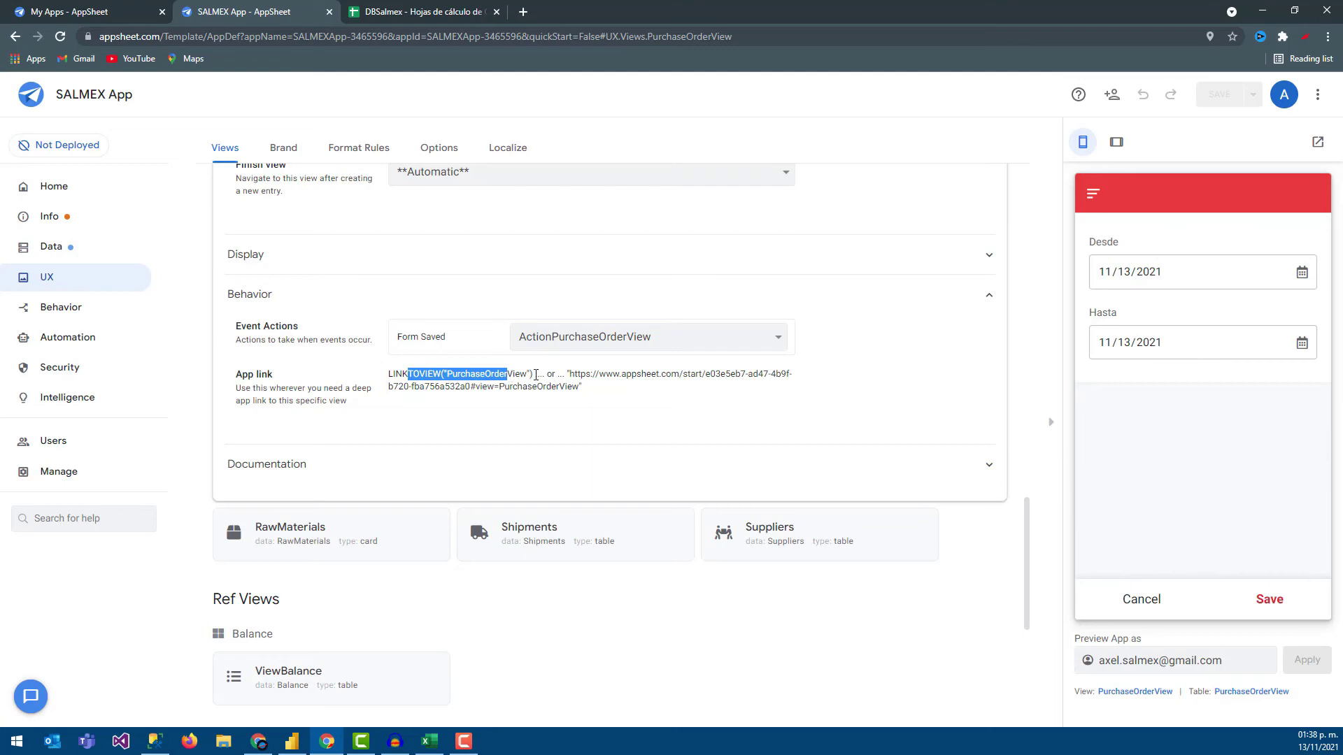
{"action": "left_click", "coordinate": [1127, 288]}
{"action": "left_click", "coordinate": [1301, 273]}
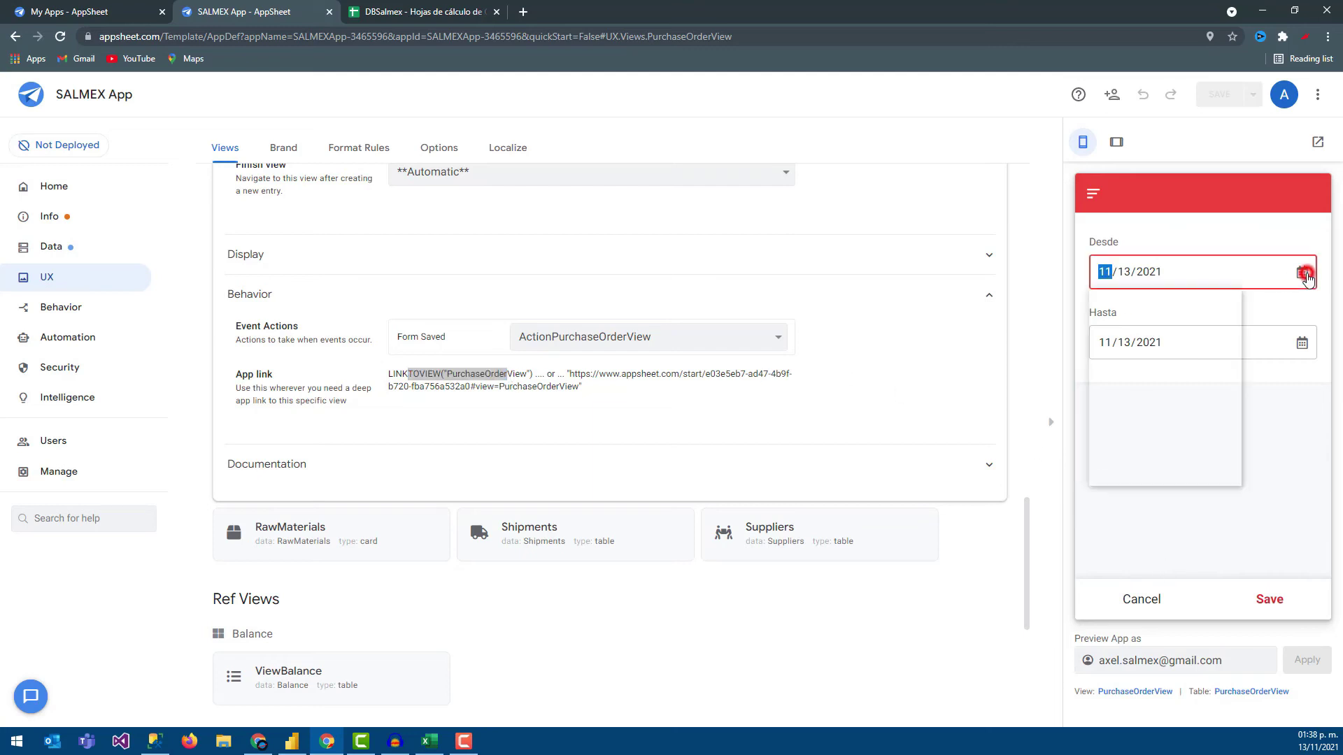
{"action": "left_click", "coordinate": [1196, 306]}
{"action": "left_click", "coordinate": [1204, 354]}
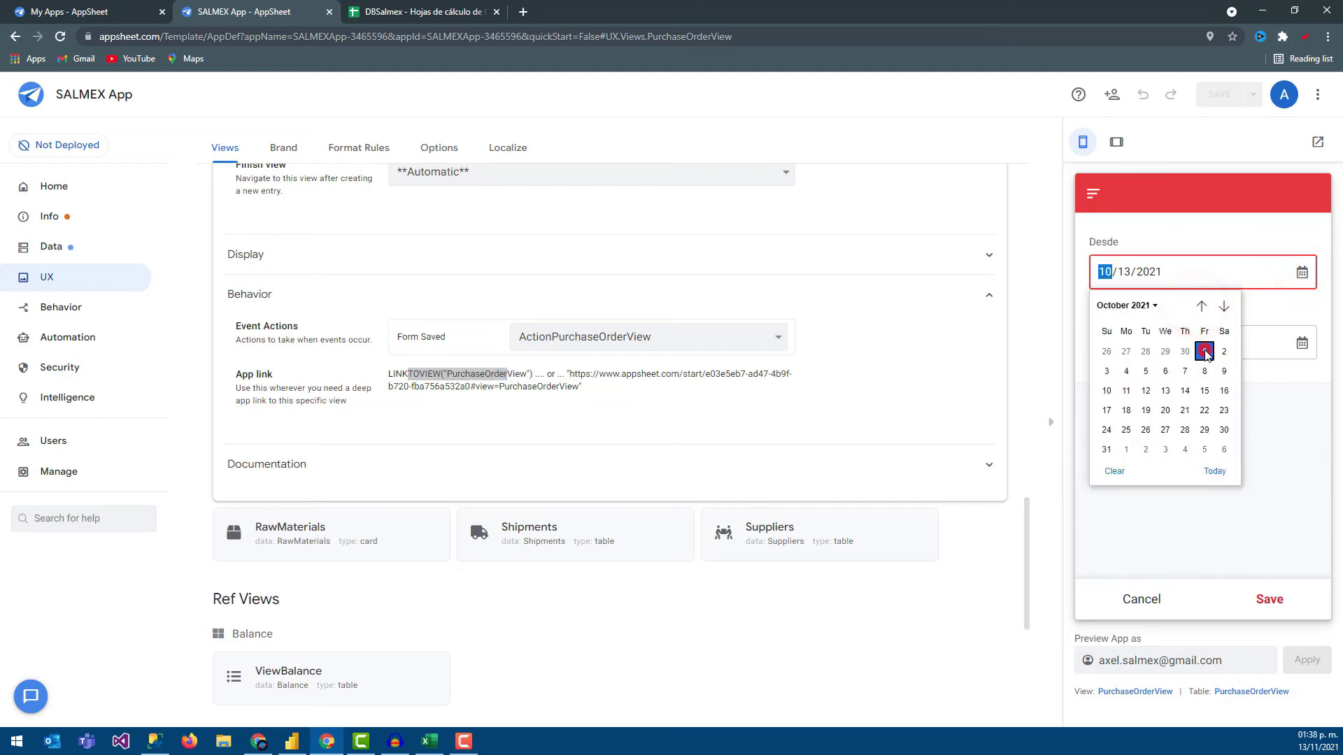
{"action": "left_click", "coordinate": [1303, 344]}
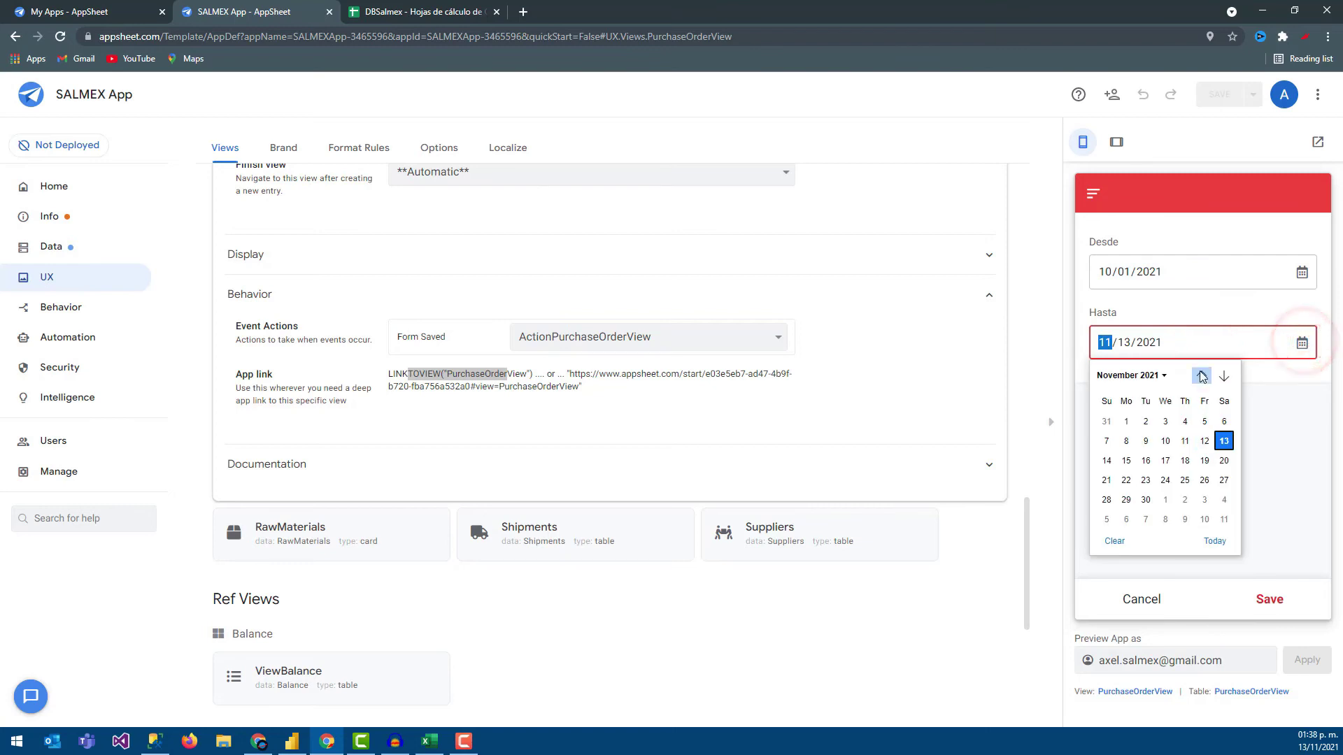
{"action": "left_click", "coordinate": [1201, 375]}
{"action": "left_click", "coordinate": [1106, 519]}
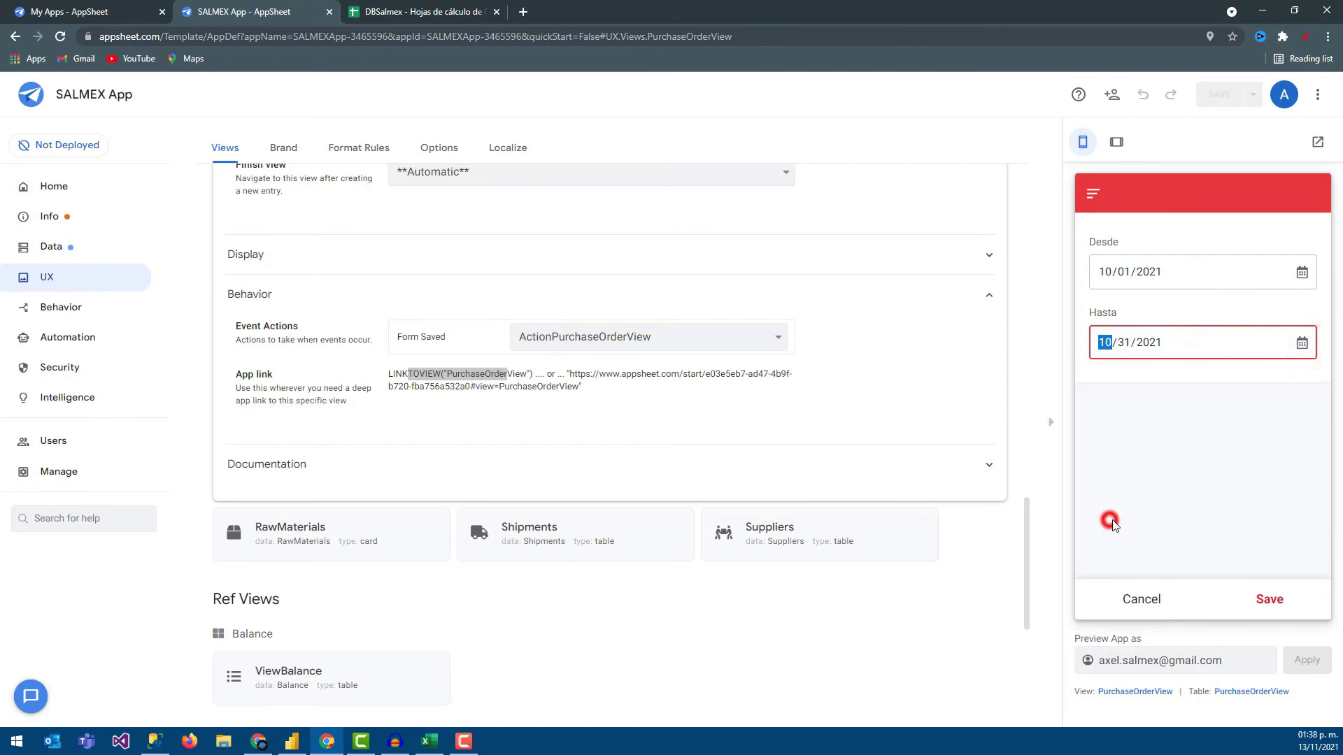
{"action": "left_click", "coordinate": [1269, 599]}
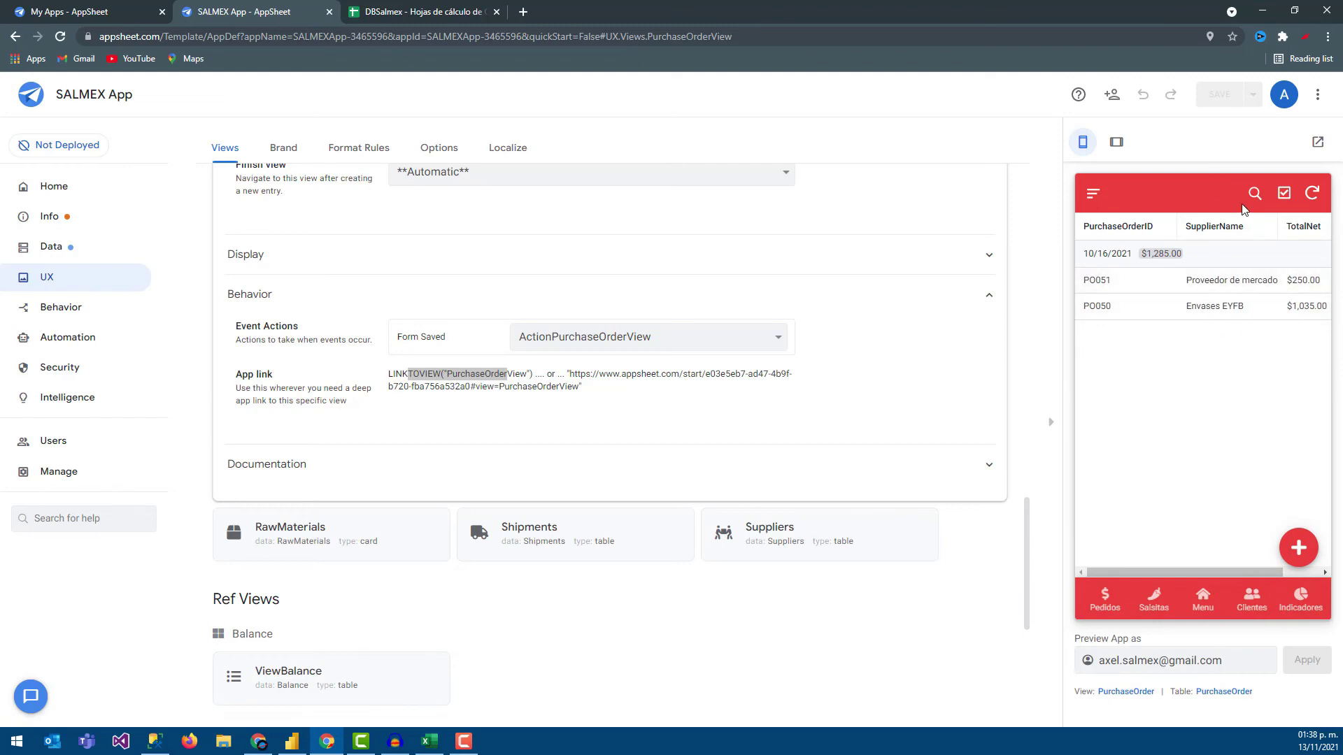
Resubmit the Reporte de compras form with Desde 09/01/2021 and Hasta 10/31/2021.
{"action": "left_click", "coordinate": [1093, 195]}
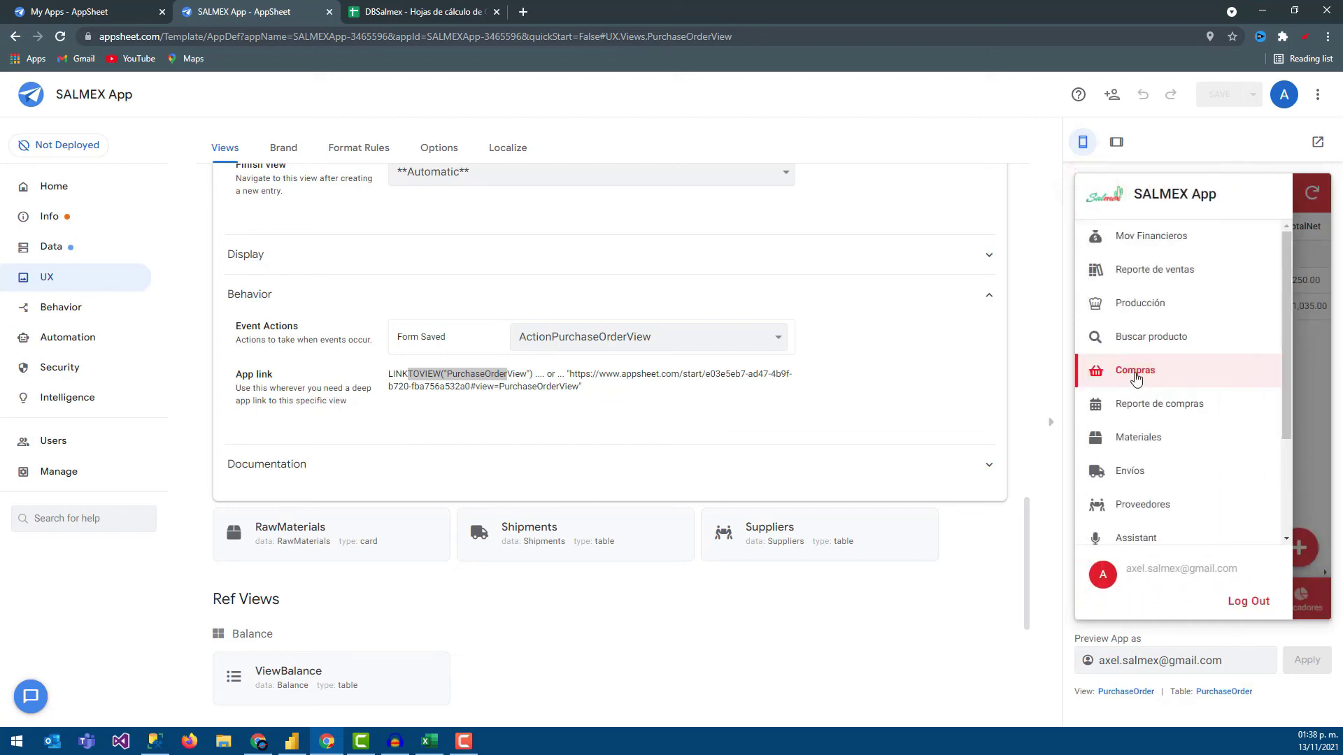
{"action": "left_click", "coordinate": [1138, 416]}
{"action": "left_click", "coordinate": [1299, 277]}
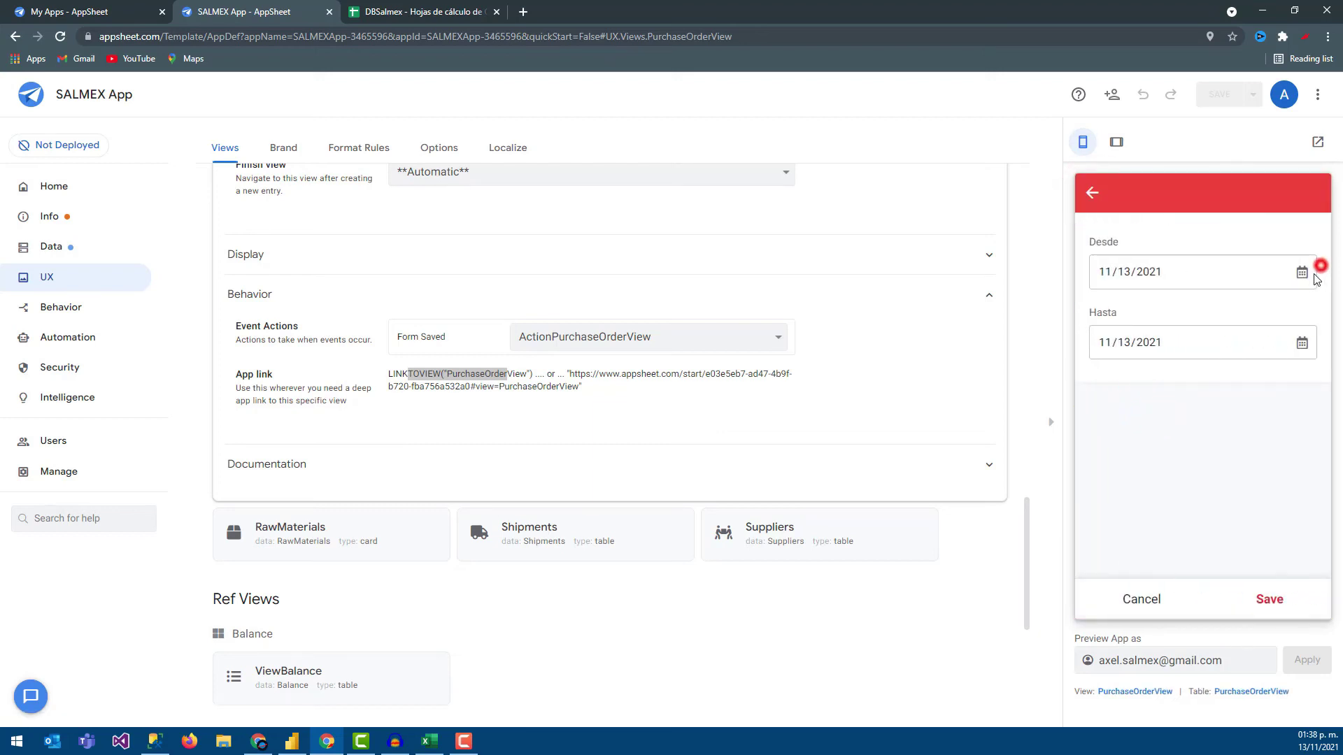
{"action": "left_click", "coordinate": [1201, 306]}
{"action": "left_click", "coordinate": [1201, 306]}
{"action": "left_click", "coordinate": [1165, 351]}
{"action": "left_click", "coordinate": [1302, 342]}
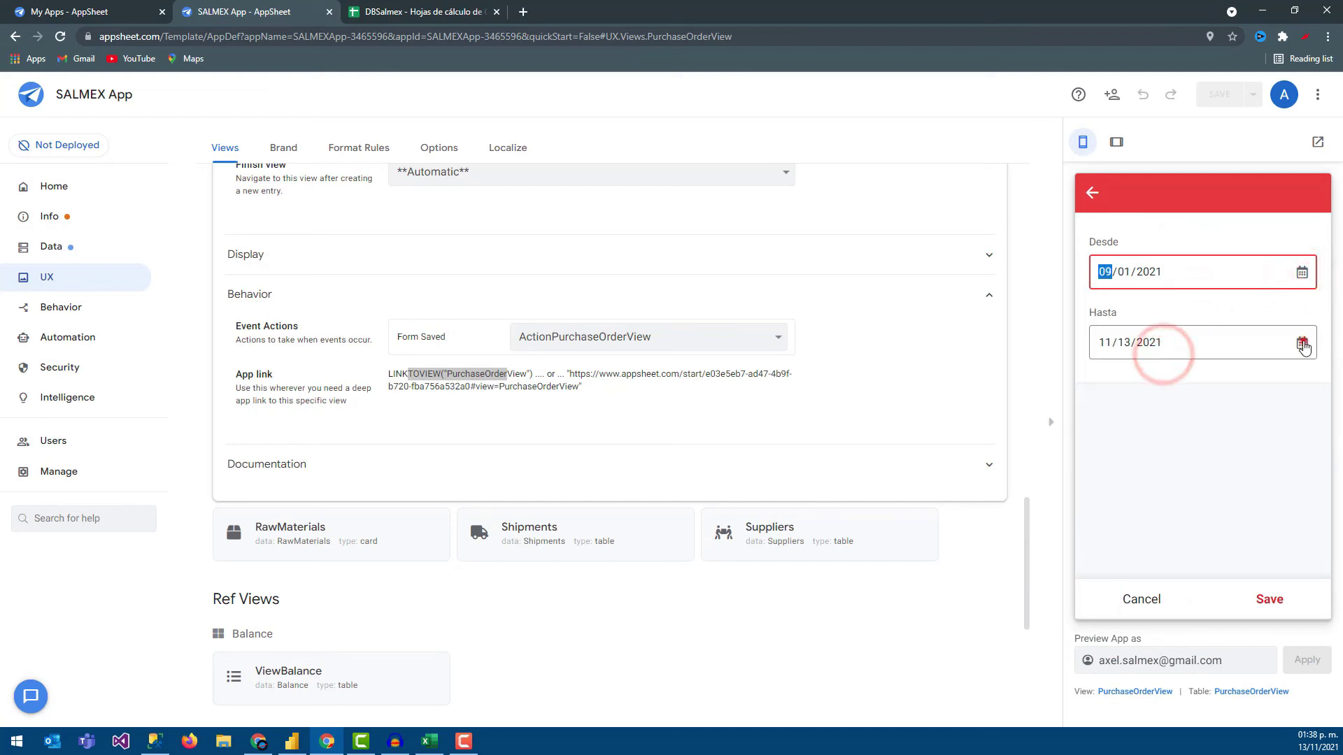
{"action": "left_click", "coordinate": [1224, 376]}
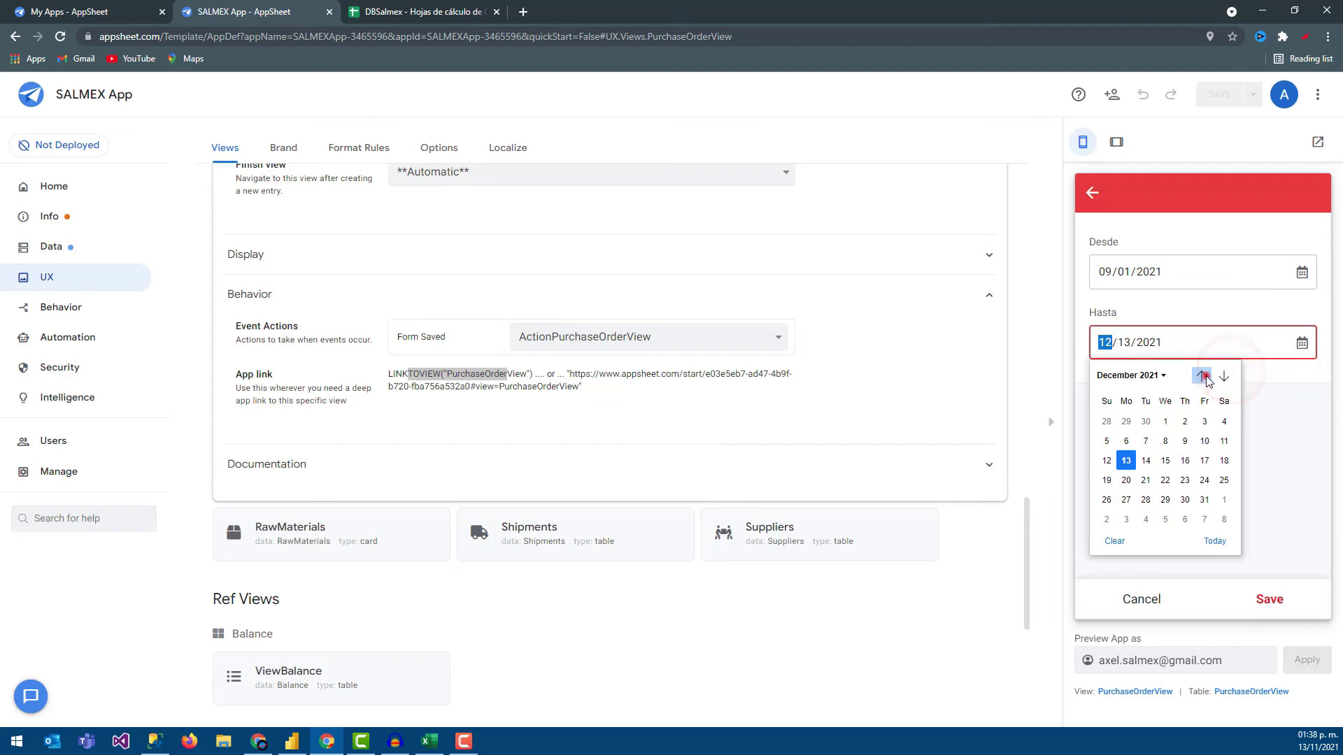
{"action": "left_click", "coordinate": [1202, 376]}
{"action": "left_click", "coordinate": [1201, 376]}
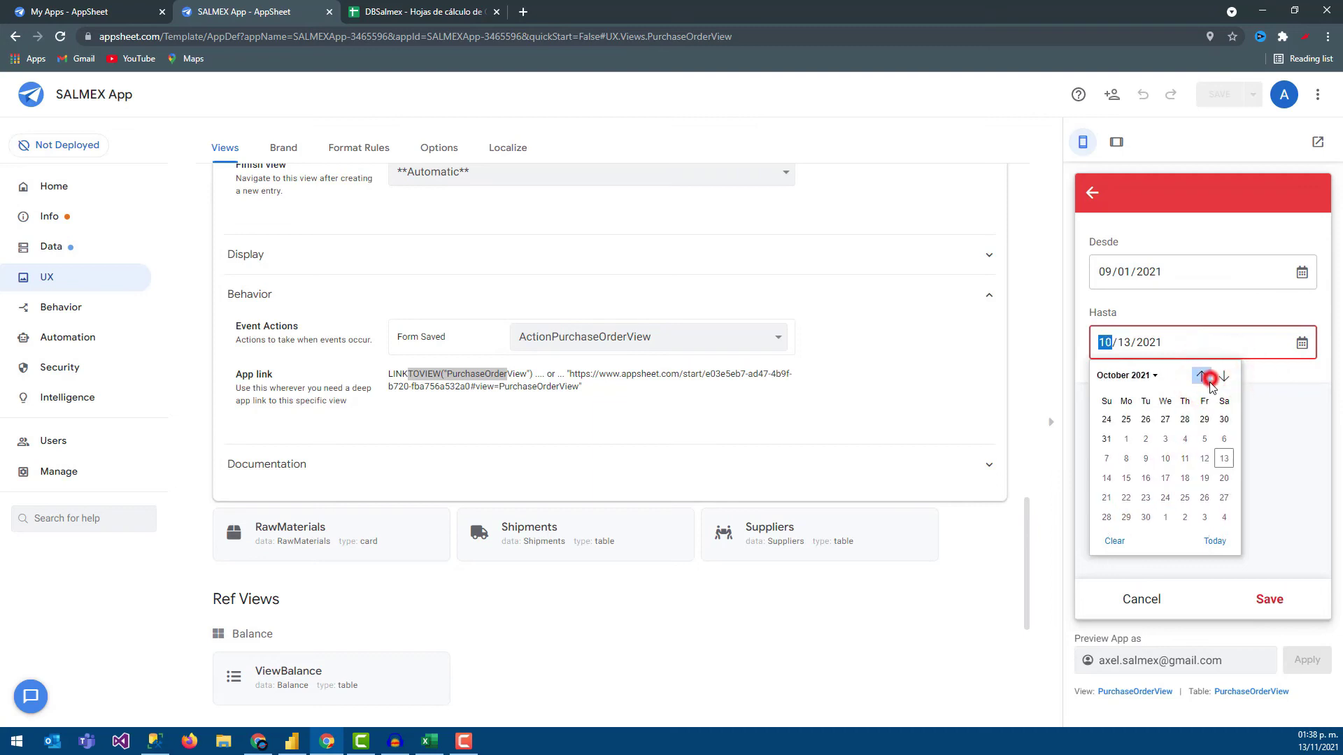
{"action": "left_click", "coordinate": [1105, 520]}
{"action": "left_click", "coordinate": [1269, 600]}
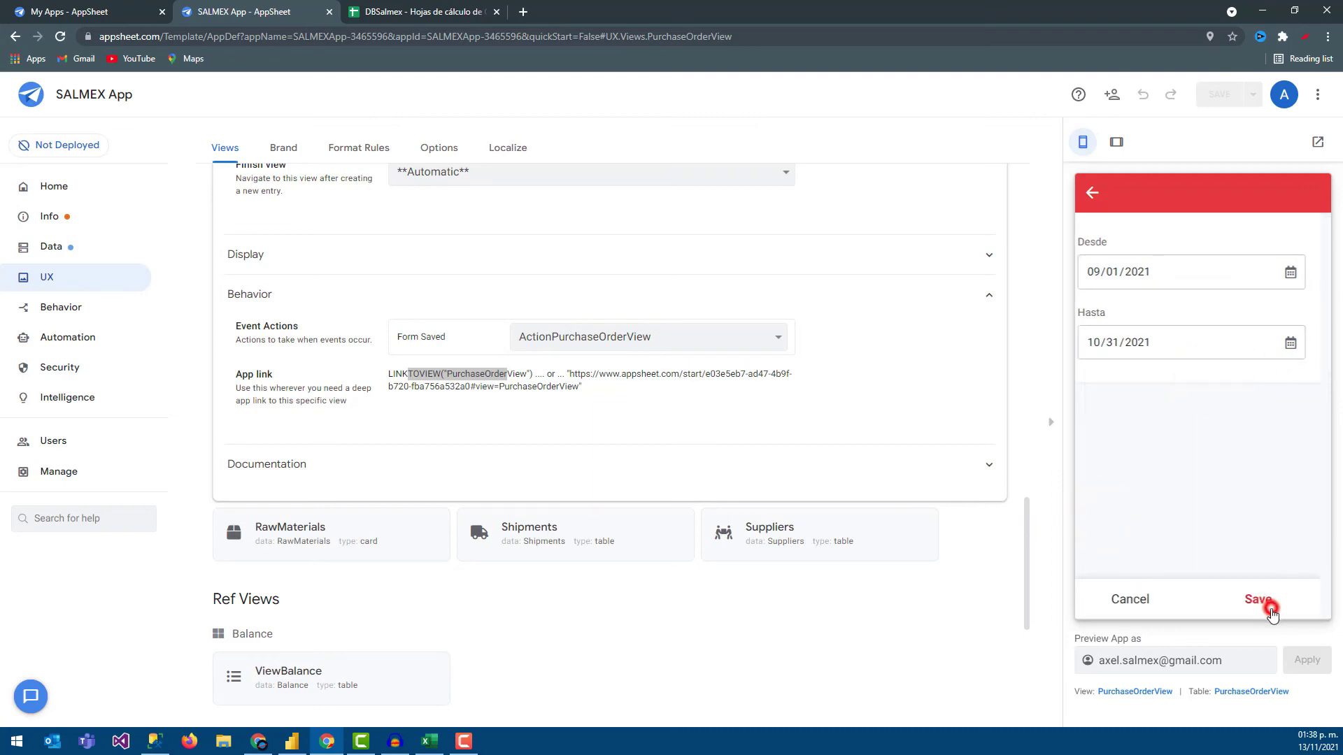
Review the filtered PurchaseOrder list and resync the preview.
{"action": "scroll", "coordinate": [1208, 384], "scroll_direction": "down", "scroll_amount": 1}
{"action": "scroll", "coordinate": [1208, 401], "scroll_direction": "down", "scroll_amount": 1}
{"action": "scroll", "coordinate": [1200, 397], "scroll_direction": "down", "scroll_amount": 1}
{"action": "left_click", "coordinate": [1305, 198]}
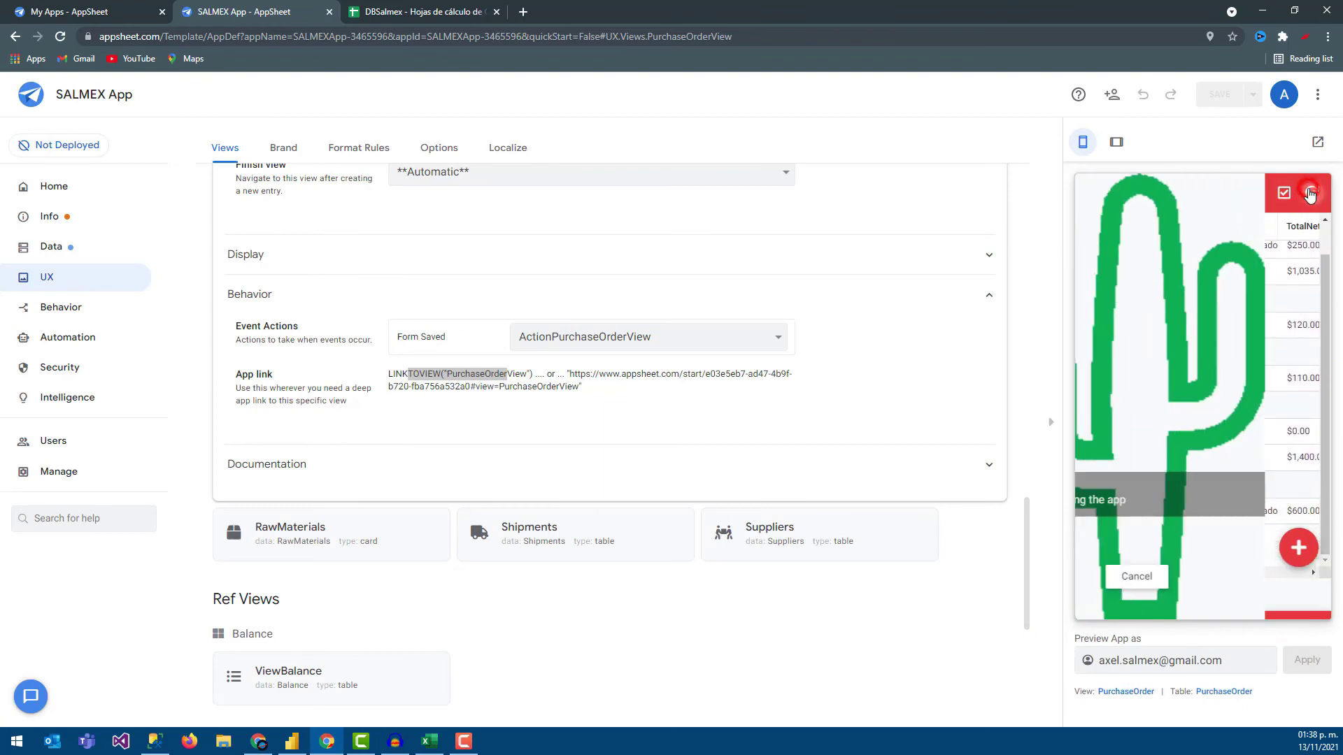
Inspect the saved date-range rows A2:C4 in the DBSalmex spreadsheet.
{"action": "left_click", "coordinate": [456, 12]}
{"action": "left_click", "coordinate": [249, 255]}
{"action": "mouse_move", "coordinate": [99, 203]}
{"action": "left_mouse_down"}
{"action": "mouse_move", "coordinate": [99, 229]}
{"action": "mouse_move", "coordinate": [360, 233]}
{"action": "mouse_move", "coordinate": [108, 232]}
{"action": "left_mouse_up"}
{"action": "left_click", "coordinate": [372, 246]}
{"action": "left_click", "coordinate": [392, 259]}
{"action": "left_click", "coordinate": [287, 8]}
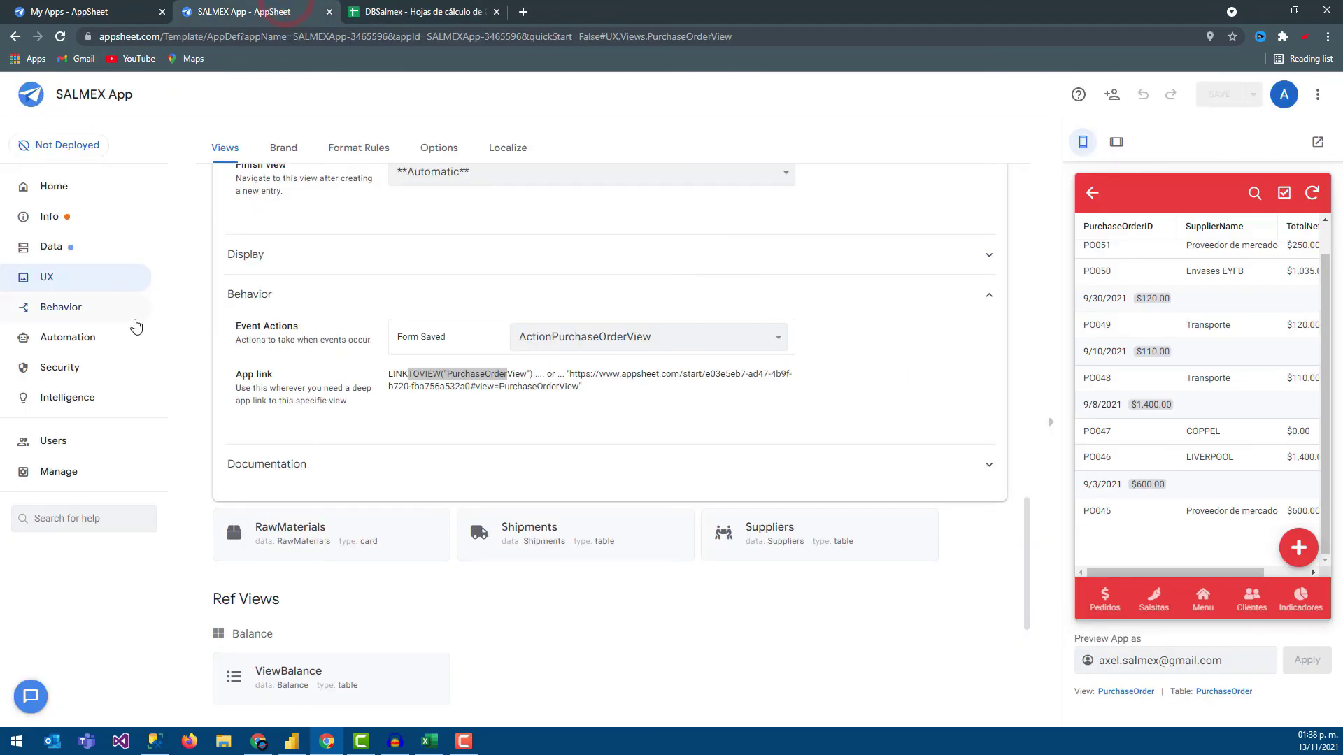
Remove an unwanted new action that was accidentally created.
{"action": "left_click", "coordinate": [108, 307]}
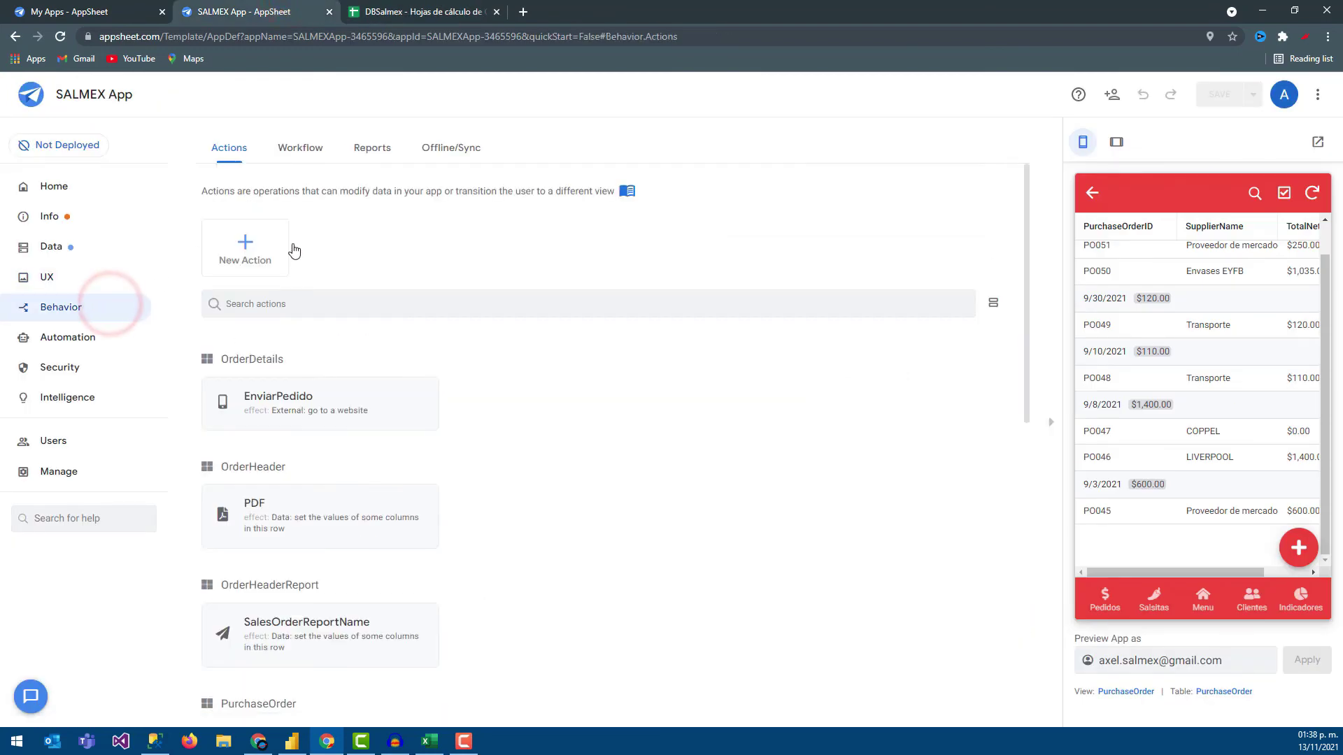
{"action": "left_click", "coordinate": [241, 256]}
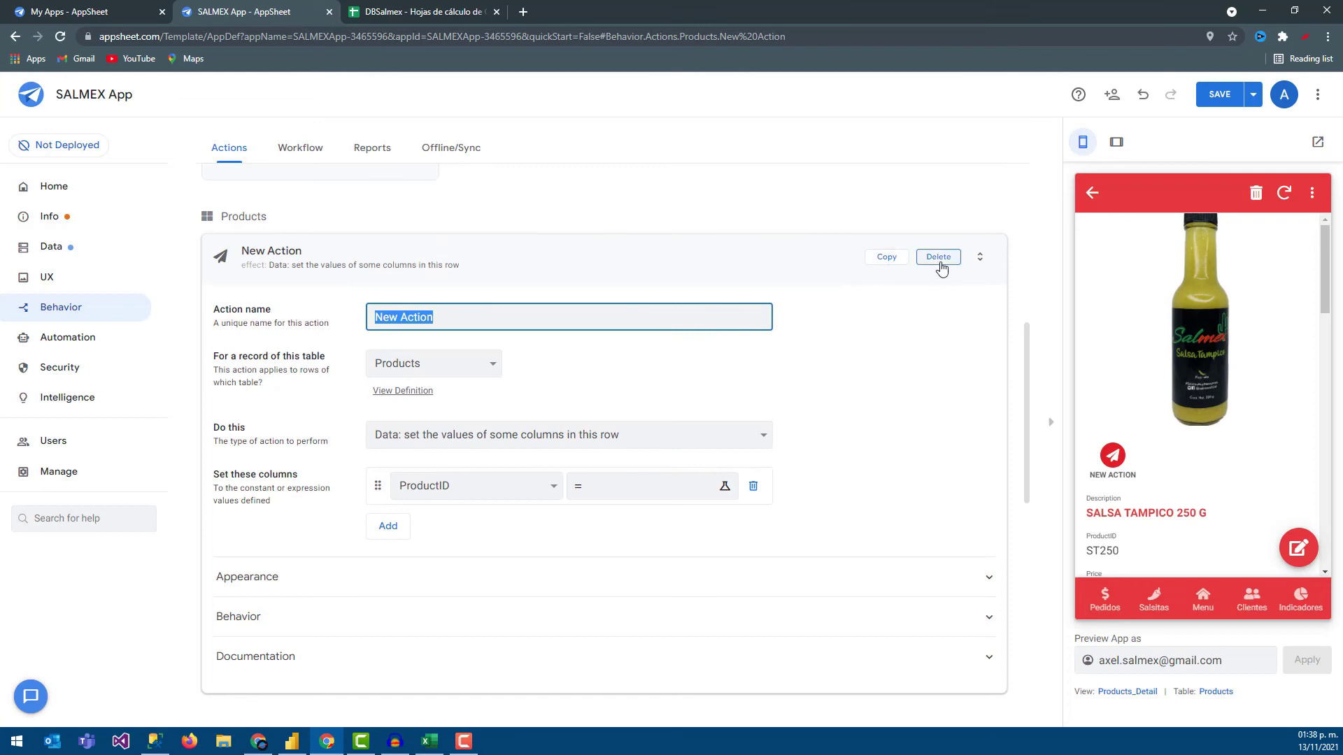
{"action": "left_click", "coordinate": [938, 257]}
Create a new custom bot named BOTPurchaseOrderView.
{"action": "left_click", "coordinate": [83, 342]}
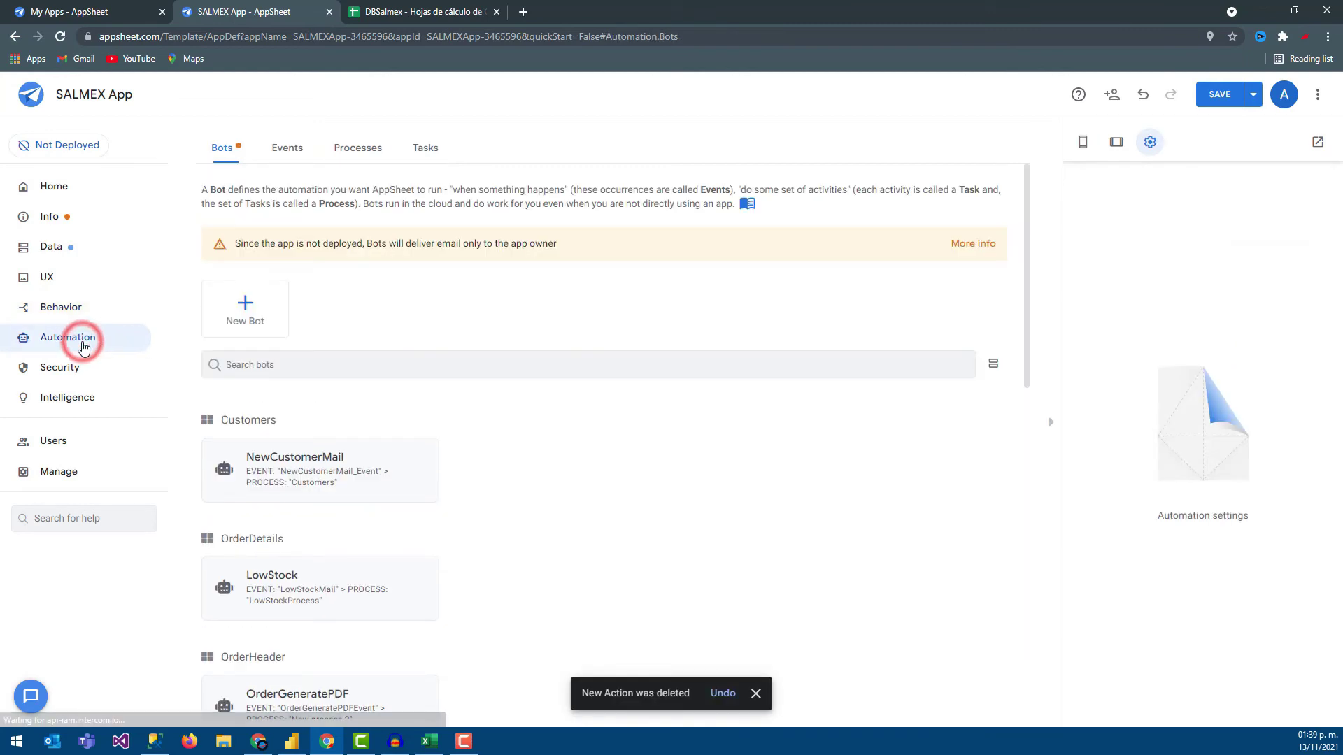
{"action": "left_click", "coordinate": [242, 313]}
{"action": "type", "text": "BOTP"}
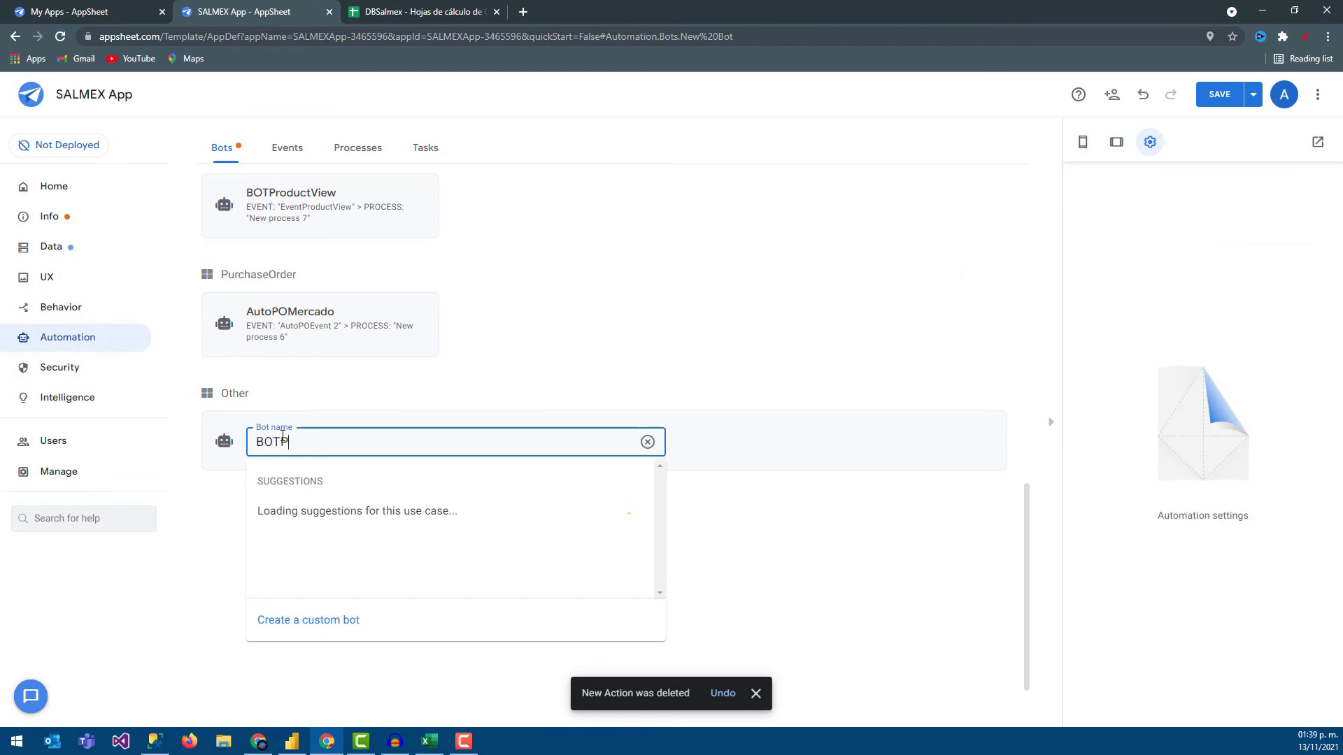
{"action": "type", "text": "urchaseOrderView"}
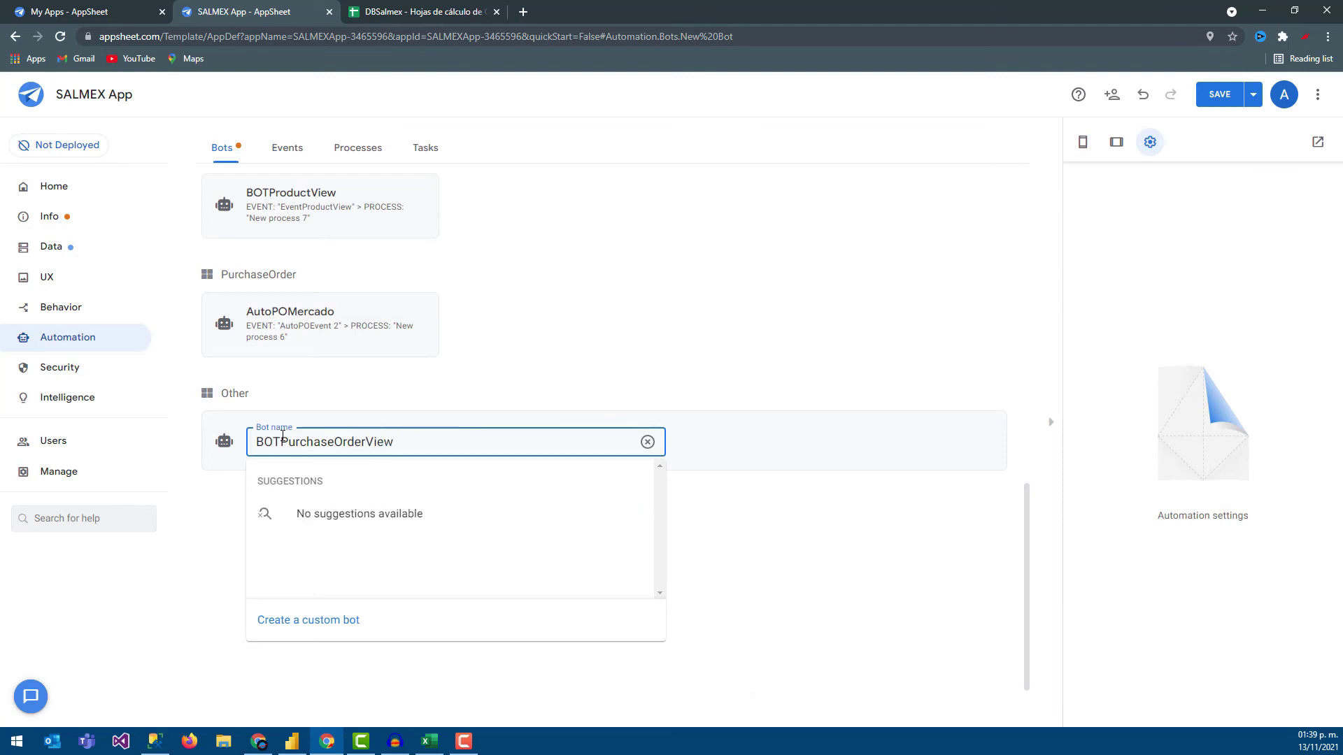
{"action": "left_click", "coordinate": [338, 620]}
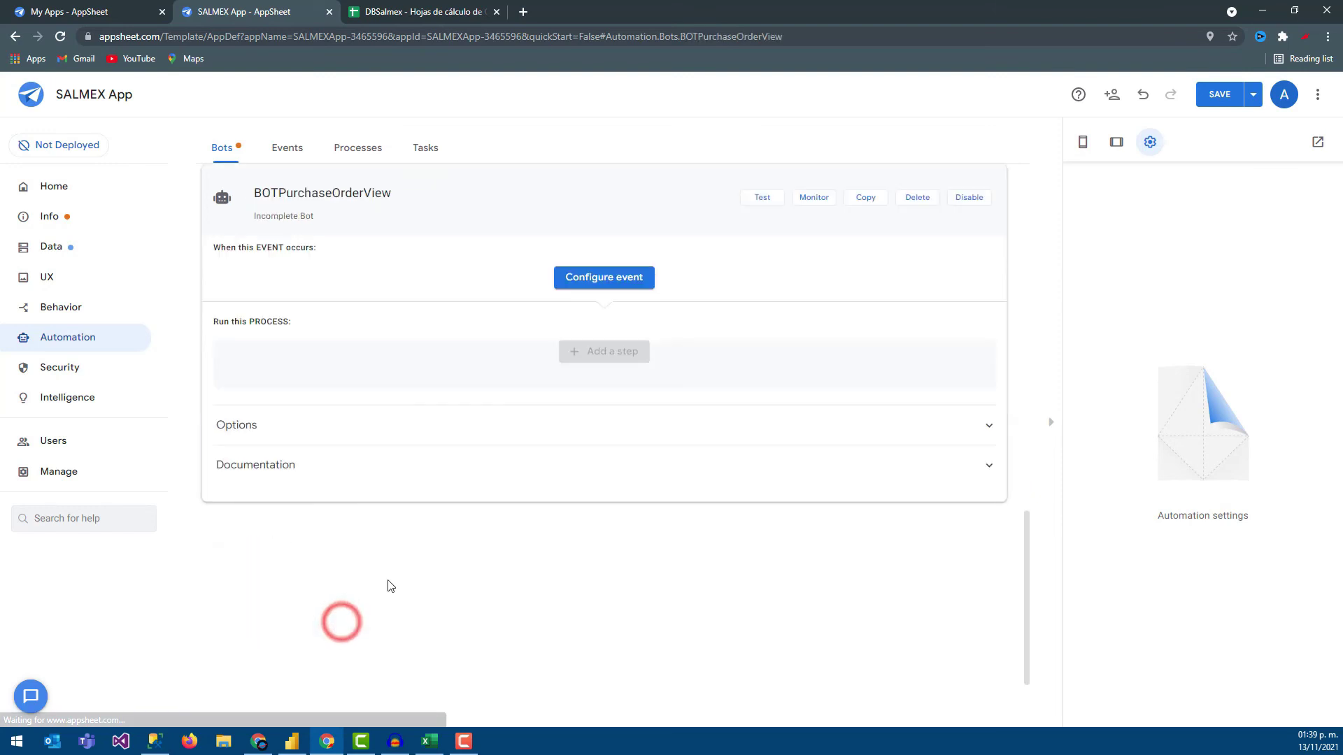
Create custom event EventPurchaseOrderView on the PurchaseOrderView table and add a first process step.
{"action": "left_click", "coordinate": [613, 279]}
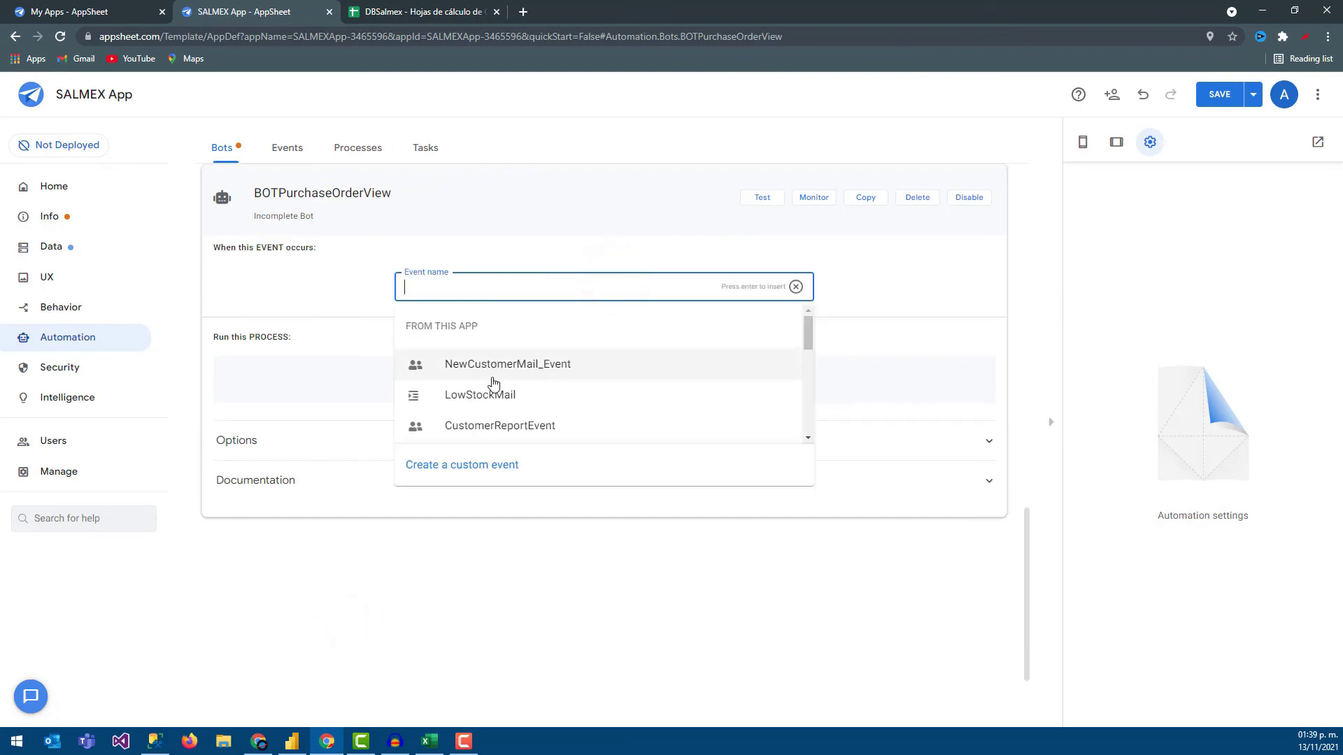
{"action": "left_click", "coordinate": [468, 462]}
{"action": "left_click", "coordinate": [598, 299]}
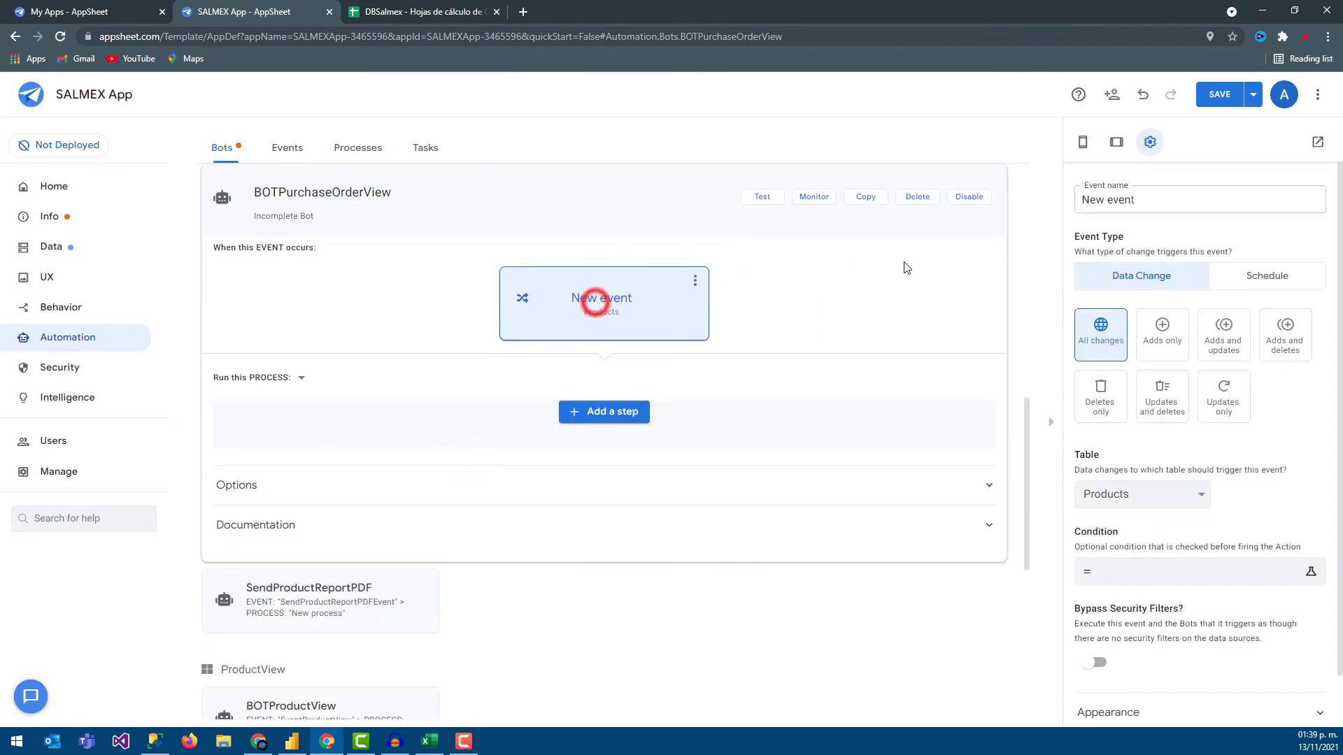
{"action": "left_click", "coordinate": [1198, 198]}
{"action": "type", "text": "EventPurchaseOrderView"}
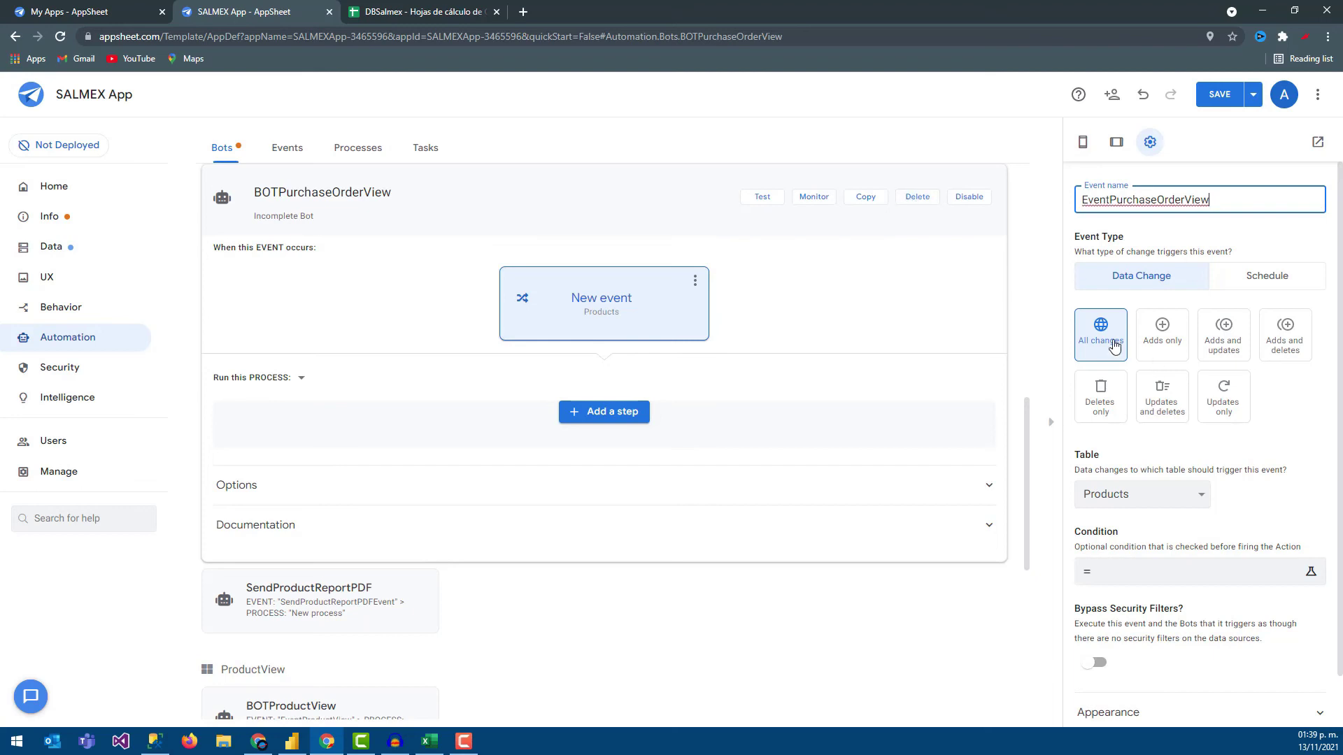
{"action": "left_click", "coordinate": [1138, 495]}
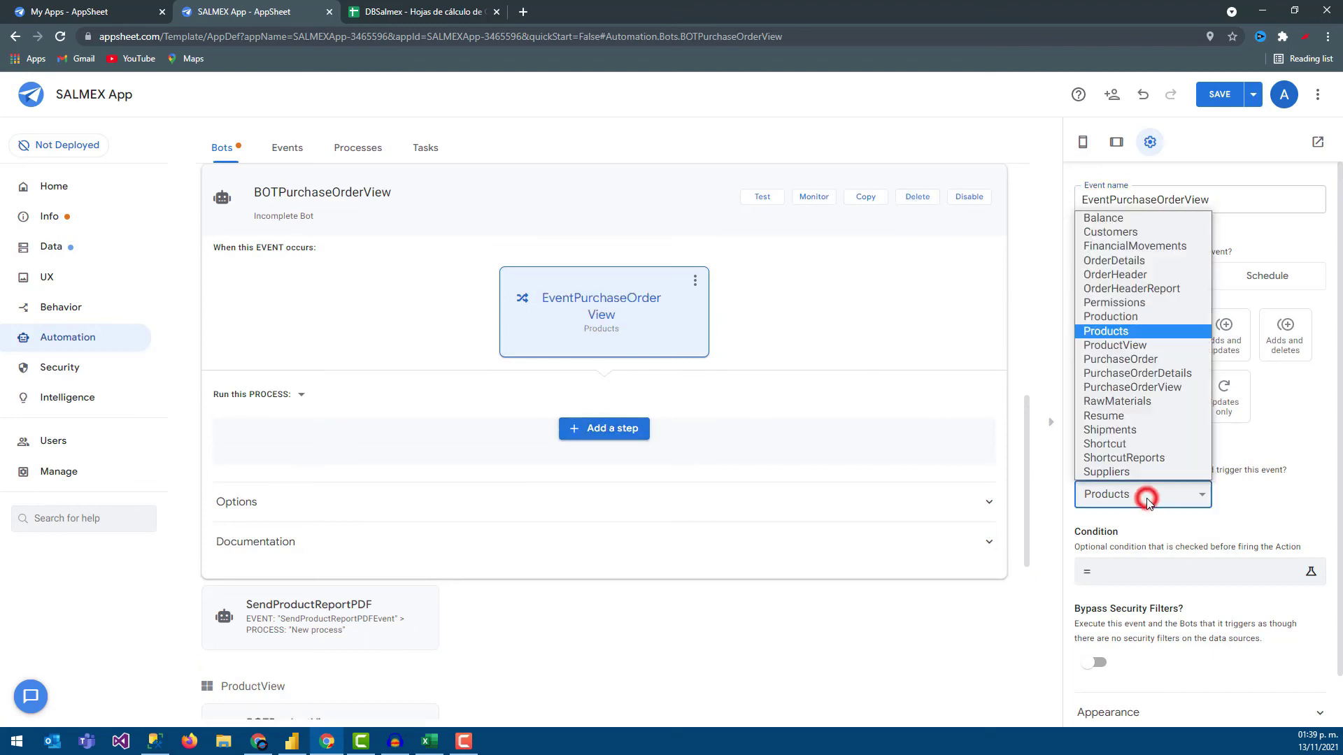
{"action": "left_click", "coordinate": [1147, 389]}
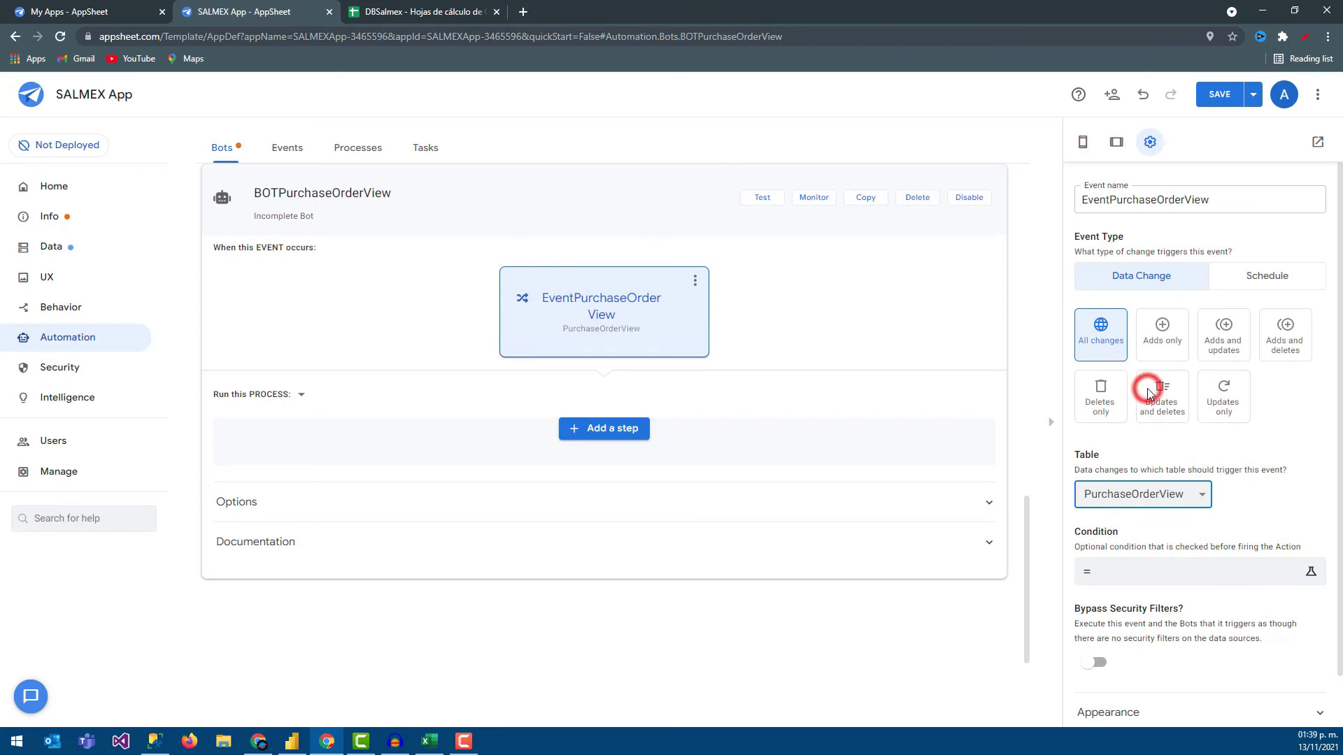
{"action": "left_click", "coordinate": [625, 435]}
{"action": "type", "text": "DeletePurchaseOrder"}
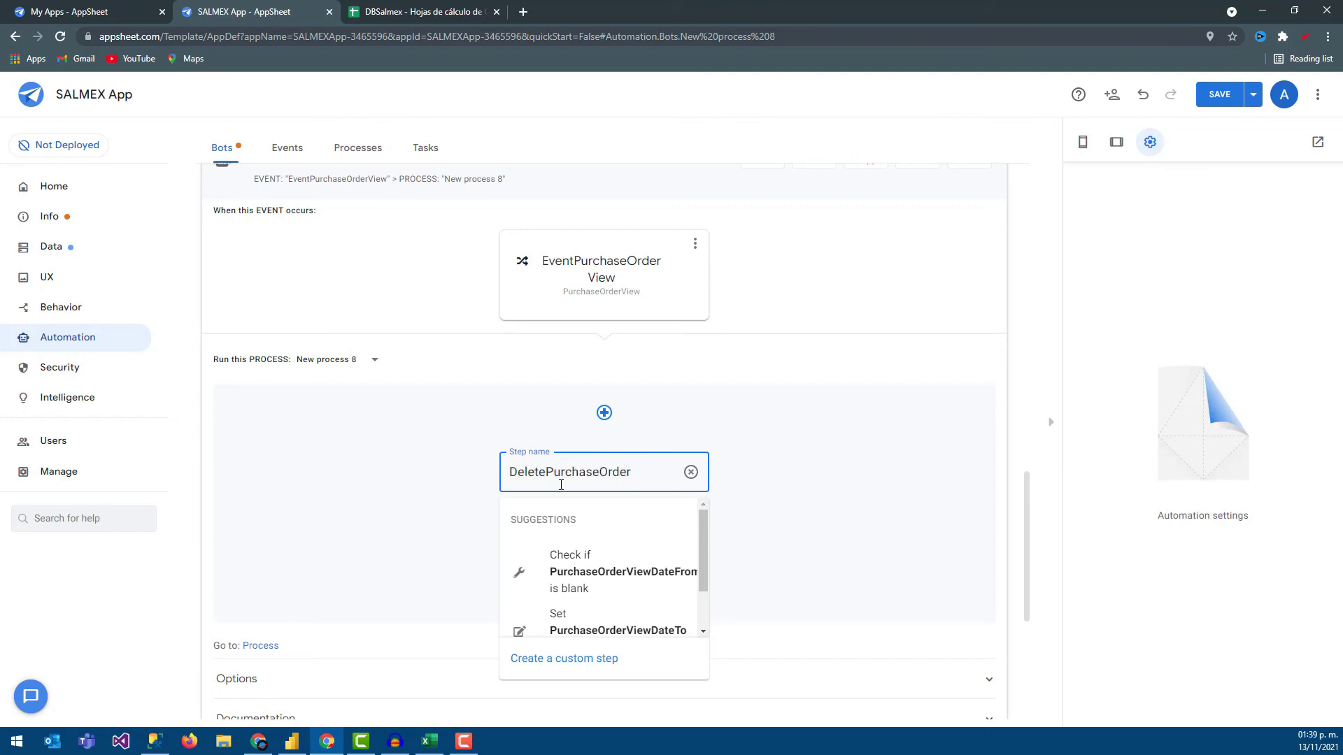
Name the step DeletePurchaseOrderView, make it run the Delete row data action, and save.
{"action": "type", "text": "View"}
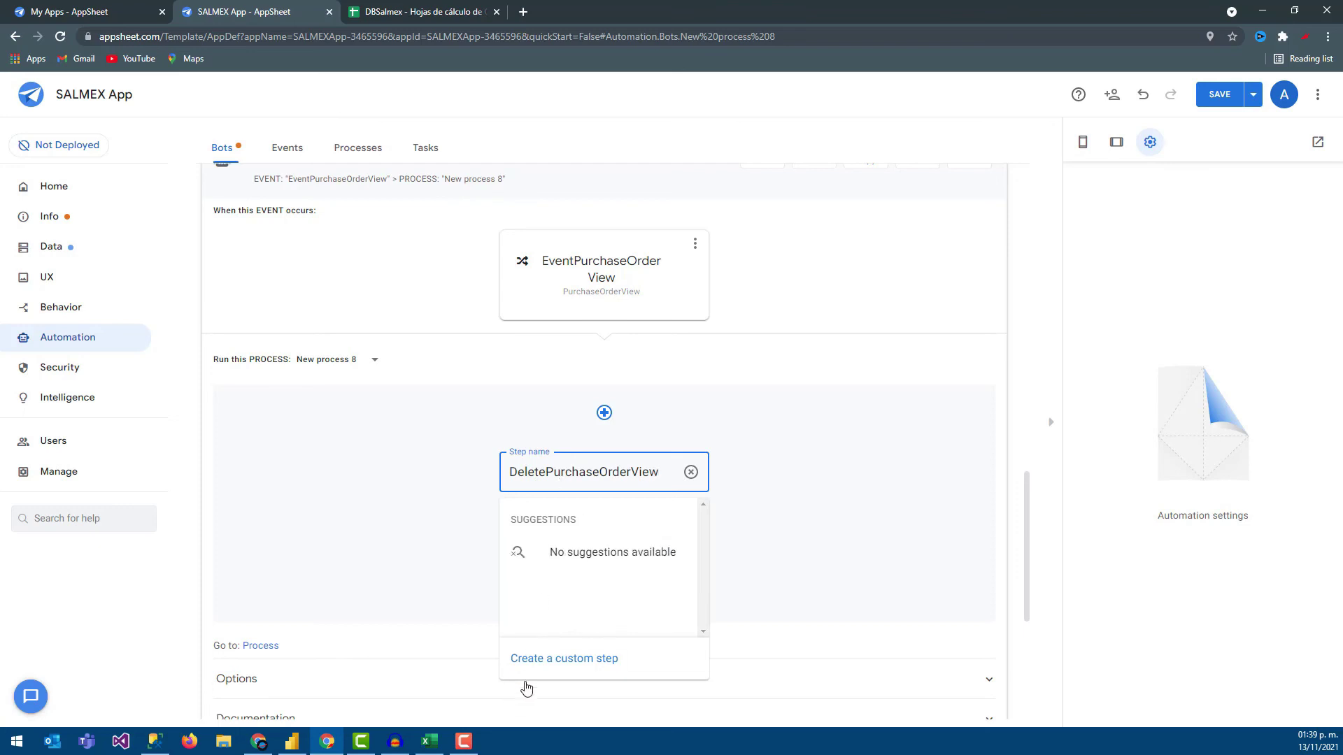
{"action": "left_click", "coordinate": [529, 661]}
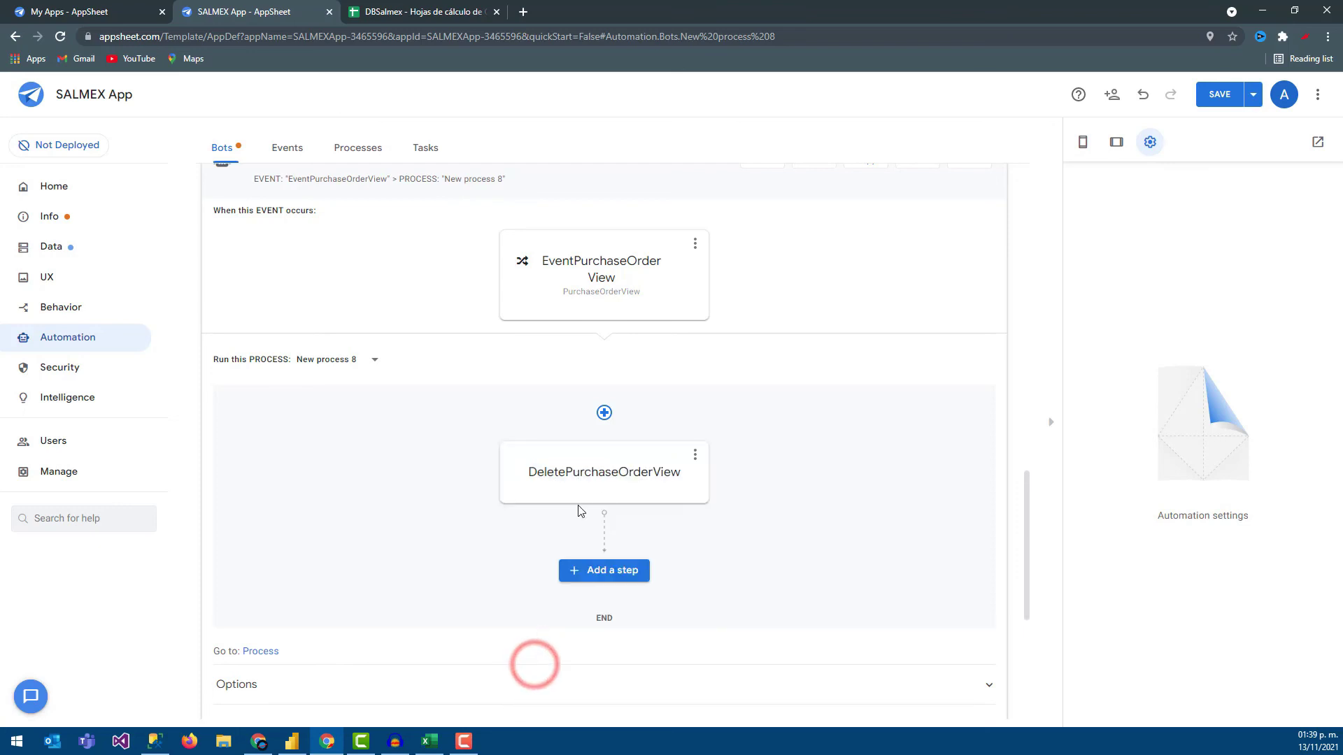
{"action": "left_click", "coordinate": [607, 515]}
{"action": "left_click", "coordinate": [609, 570]}
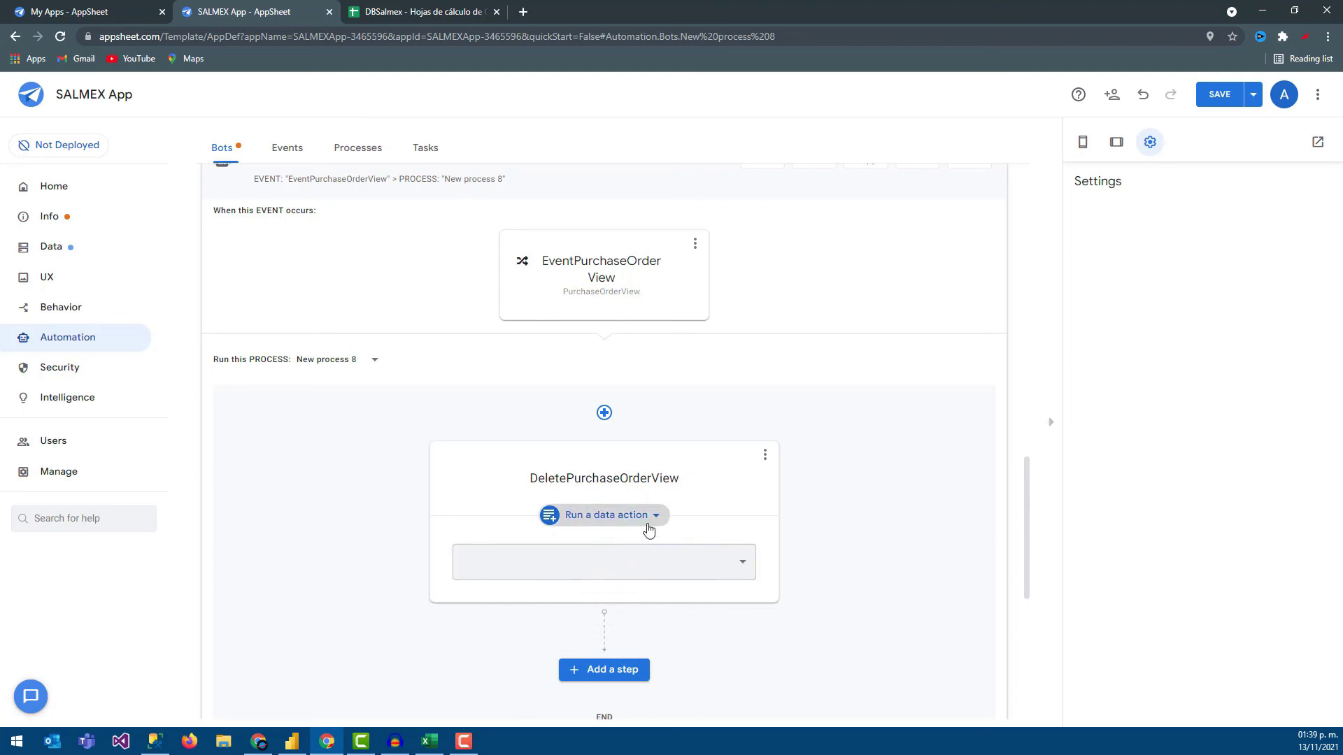
{"action": "left_click", "coordinate": [607, 573]}
{"action": "left_click", "coordinate": [568, 595]}
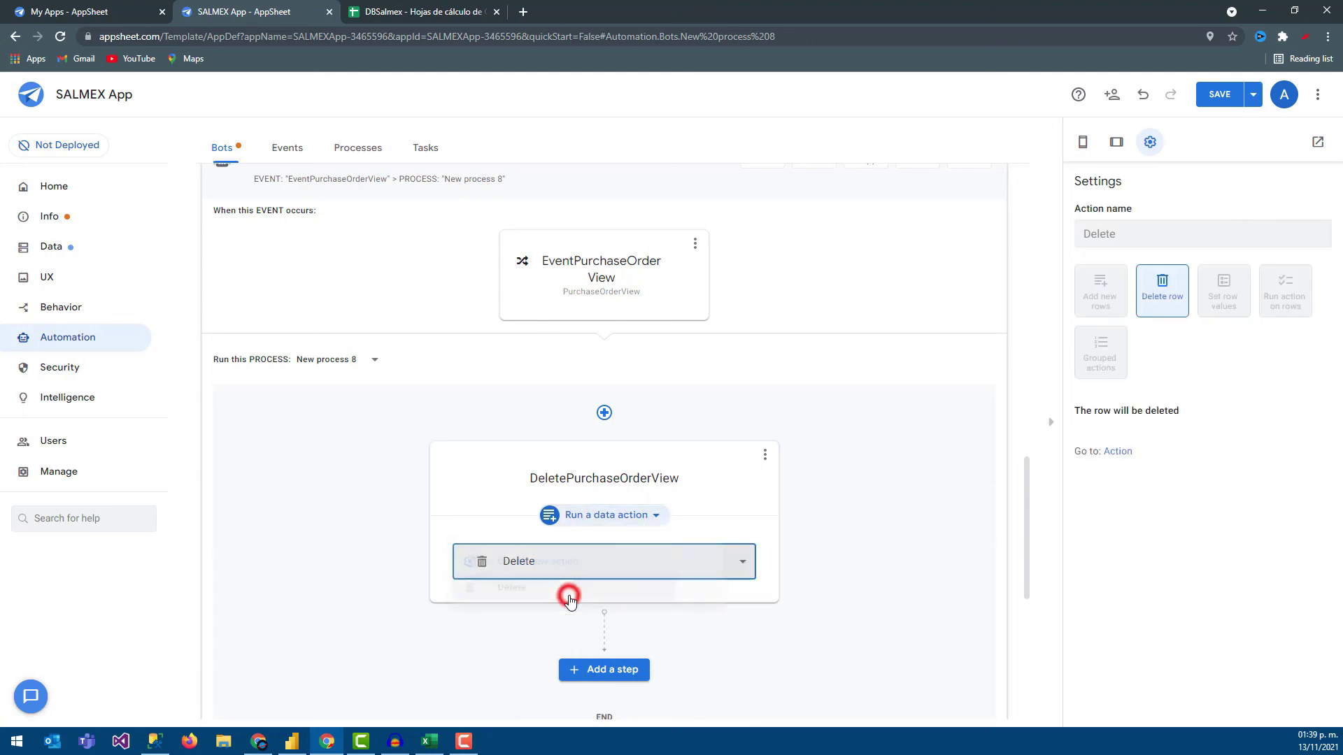
{"action": "left_click", "coordinate": [1214, 105]}
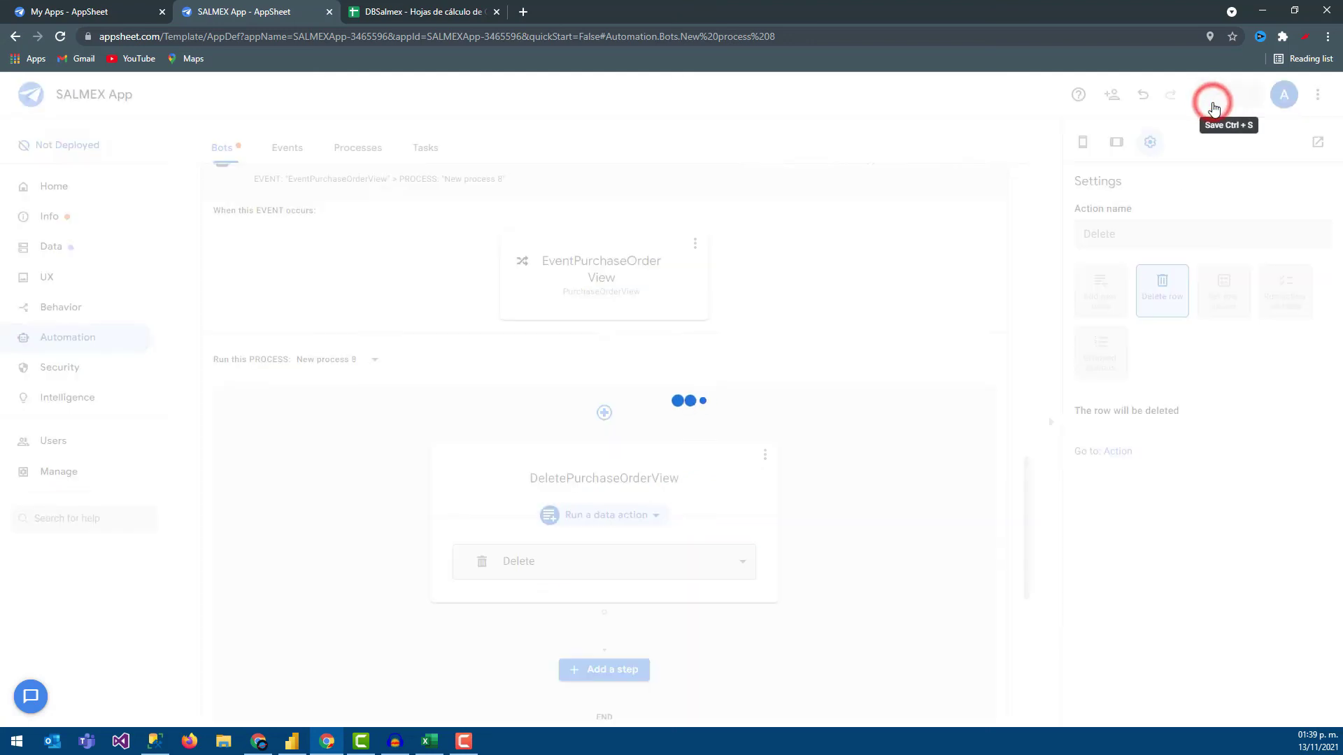
Clear rows A2:C4 of the PurchaseOrderView sheet in DBSalmex.
{"action": "left_click", "coordinate": [403, 7]}
{"action": "left_click", "coordinate": [320, 280]}
{"action": "left_click_drag", "start_coordinate": [353, 199], "coordinate": [97, 236]}
{"action": "key", "text": "Delete"}
{"action": "left_click", "coordinate": [99, 216]}
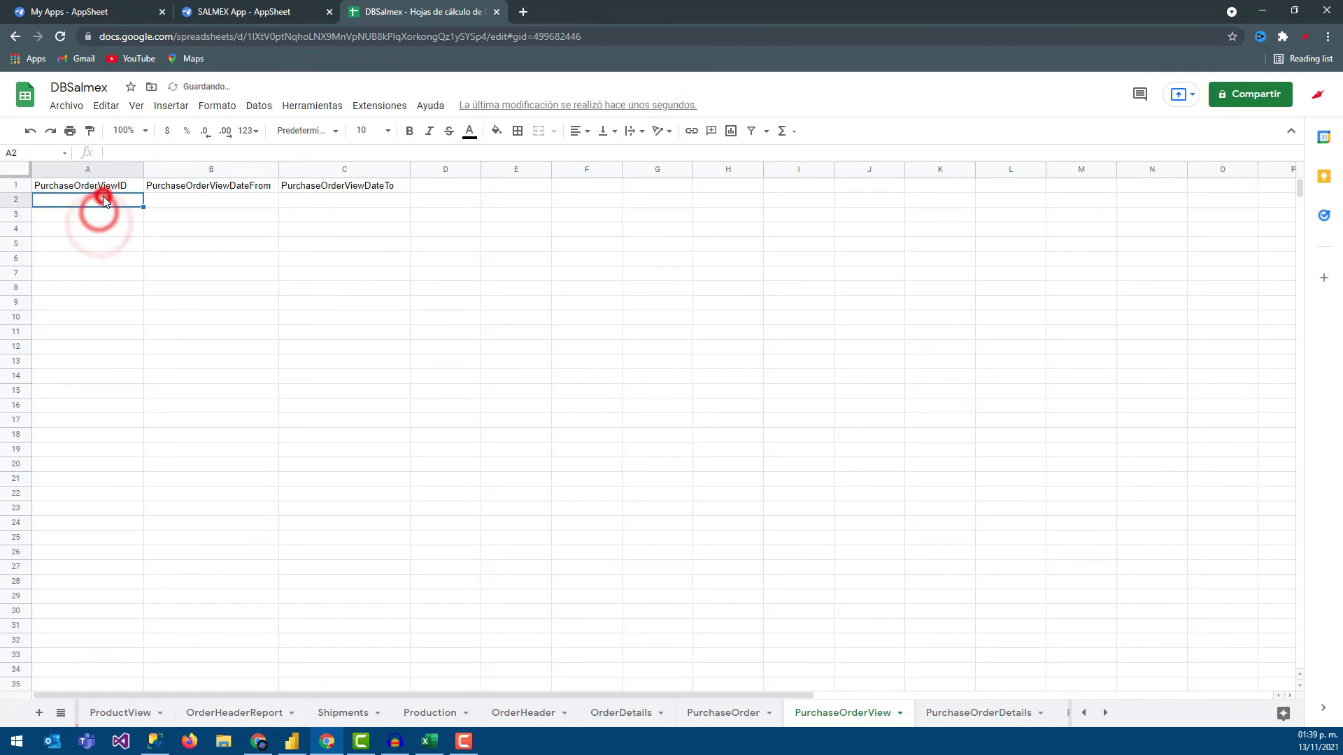
{"action": "left_click", "coordinate": [262, 13]}
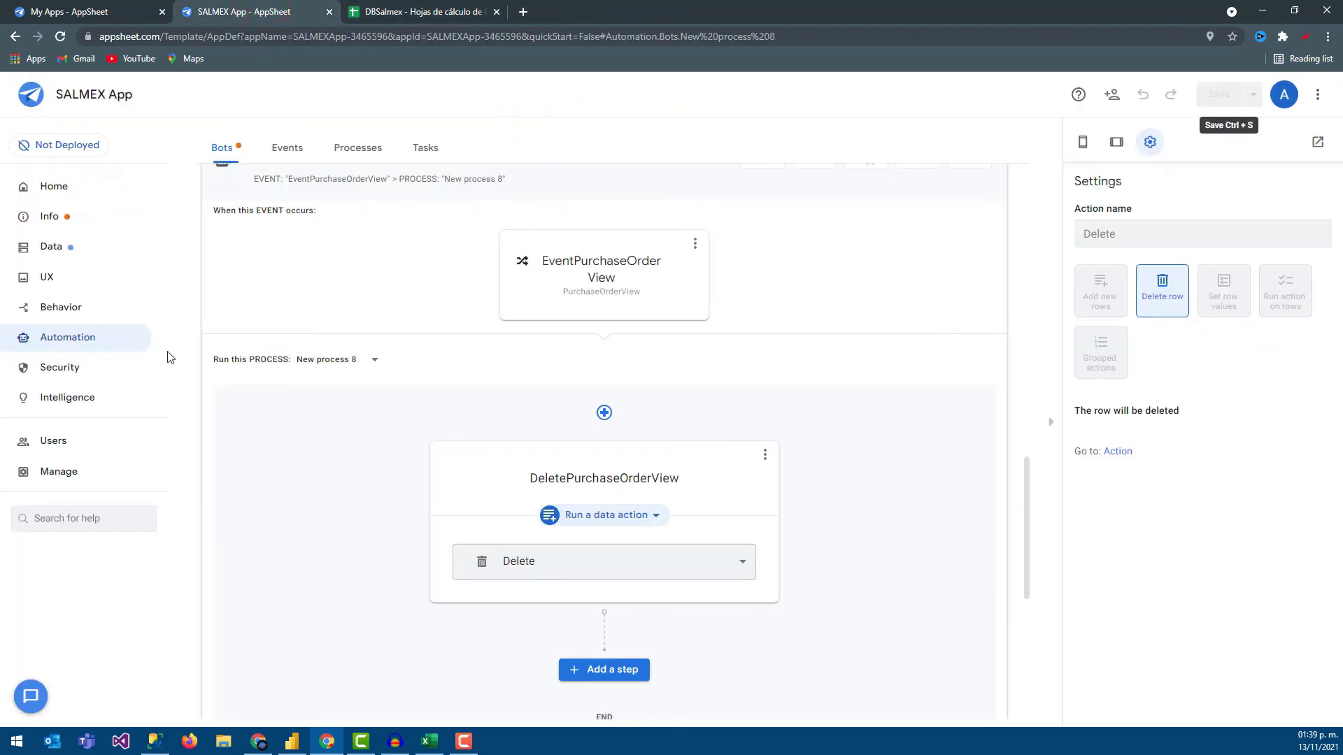
{"action": "left_click", "coordinate": [56, 286]}
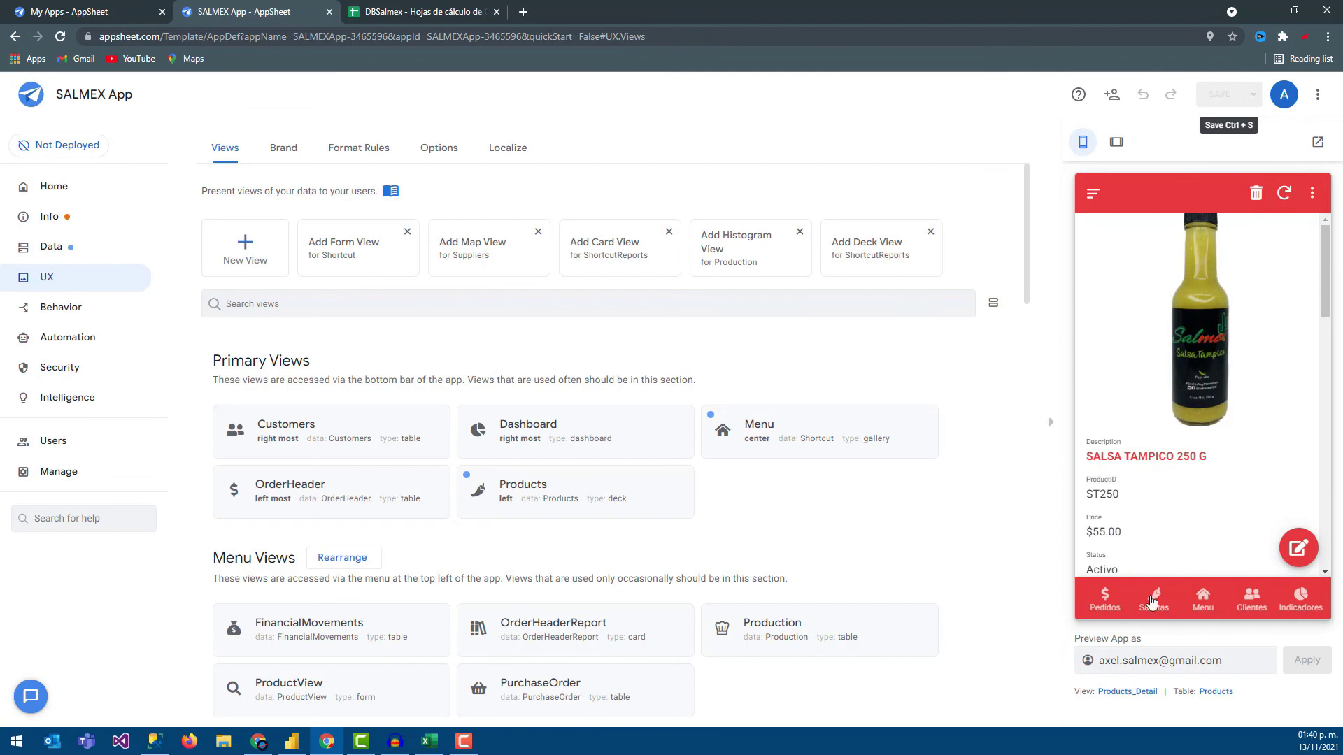
Open the Reporte de compras form from the preview's navigation drawer.
{"action": "left_click", "coordinate": [1194, 604]}
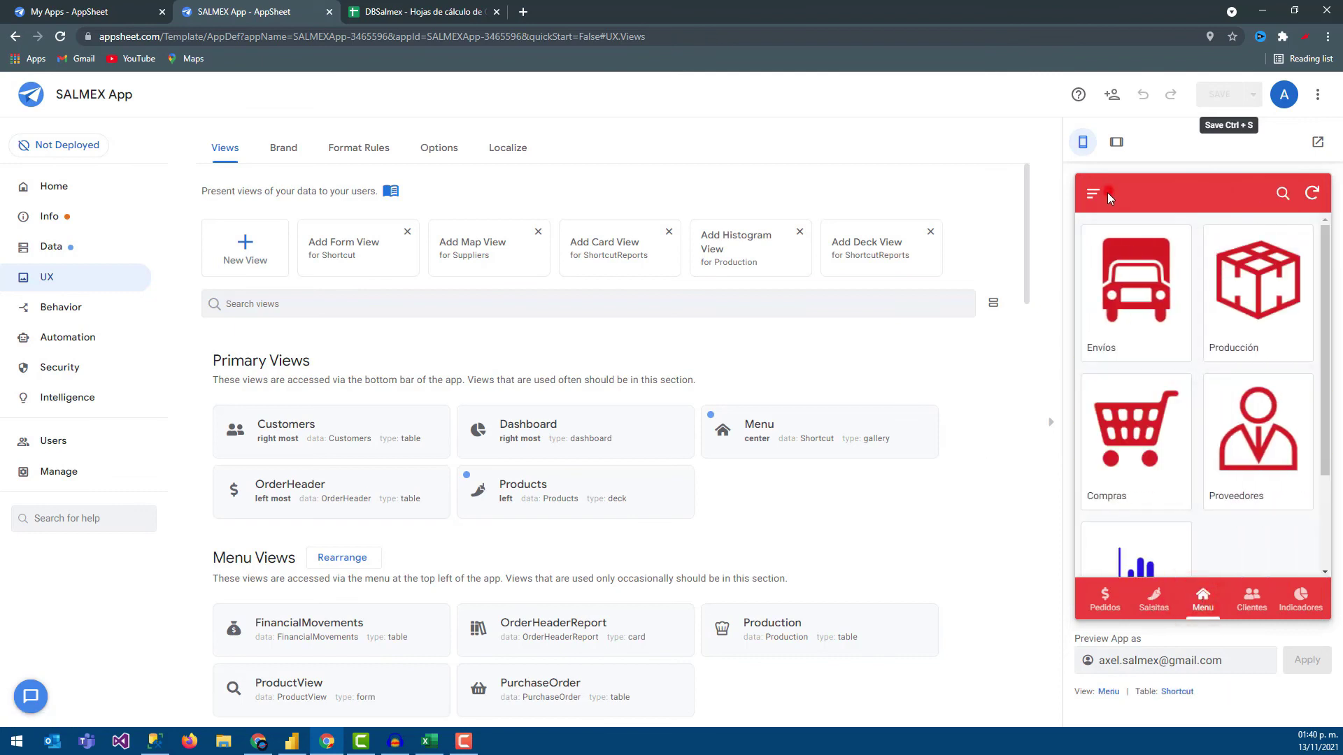
{"action": "left_click", "coordinate": [1103, 193]}
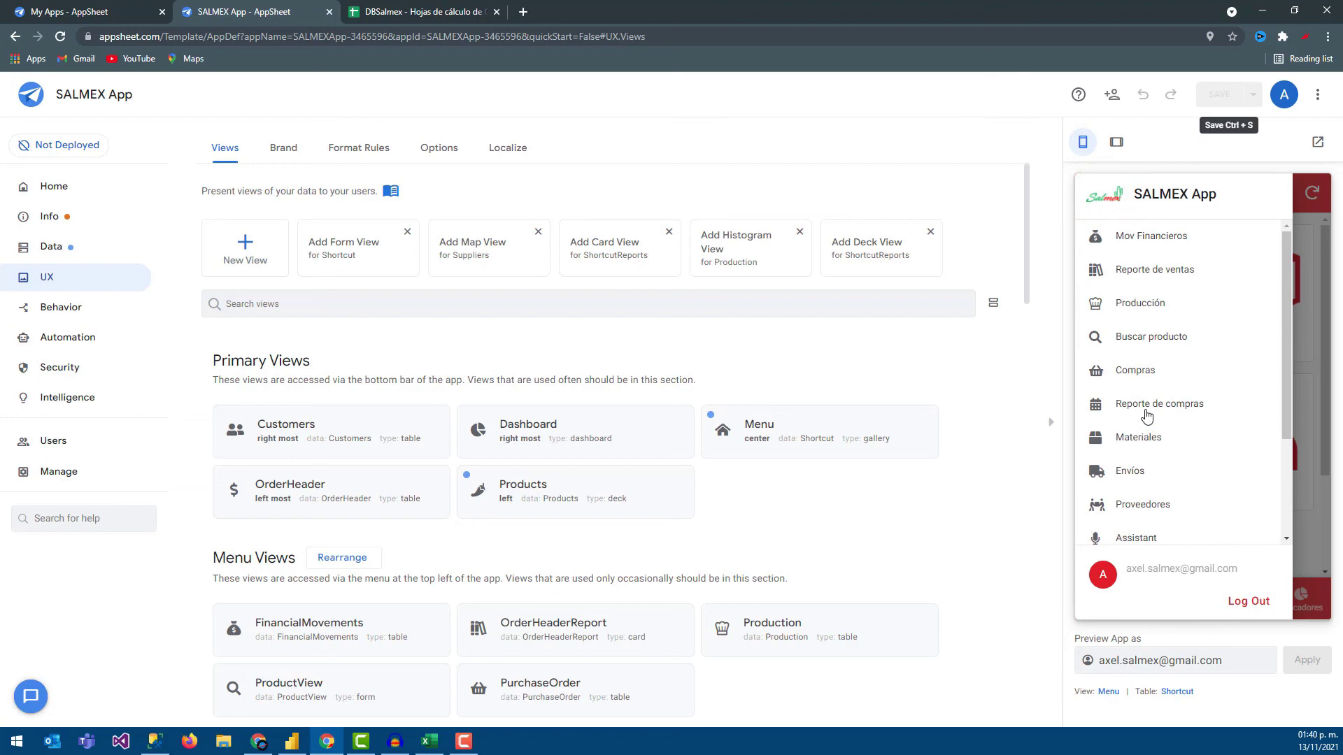
{"action": "left_click", "coordinate": [1147, 404]}
Set Desde to 08/01/2021 and Hasta to 11/13/2021, then save the form.
{"action": "left_click", "coordinate": [1298, 271]}
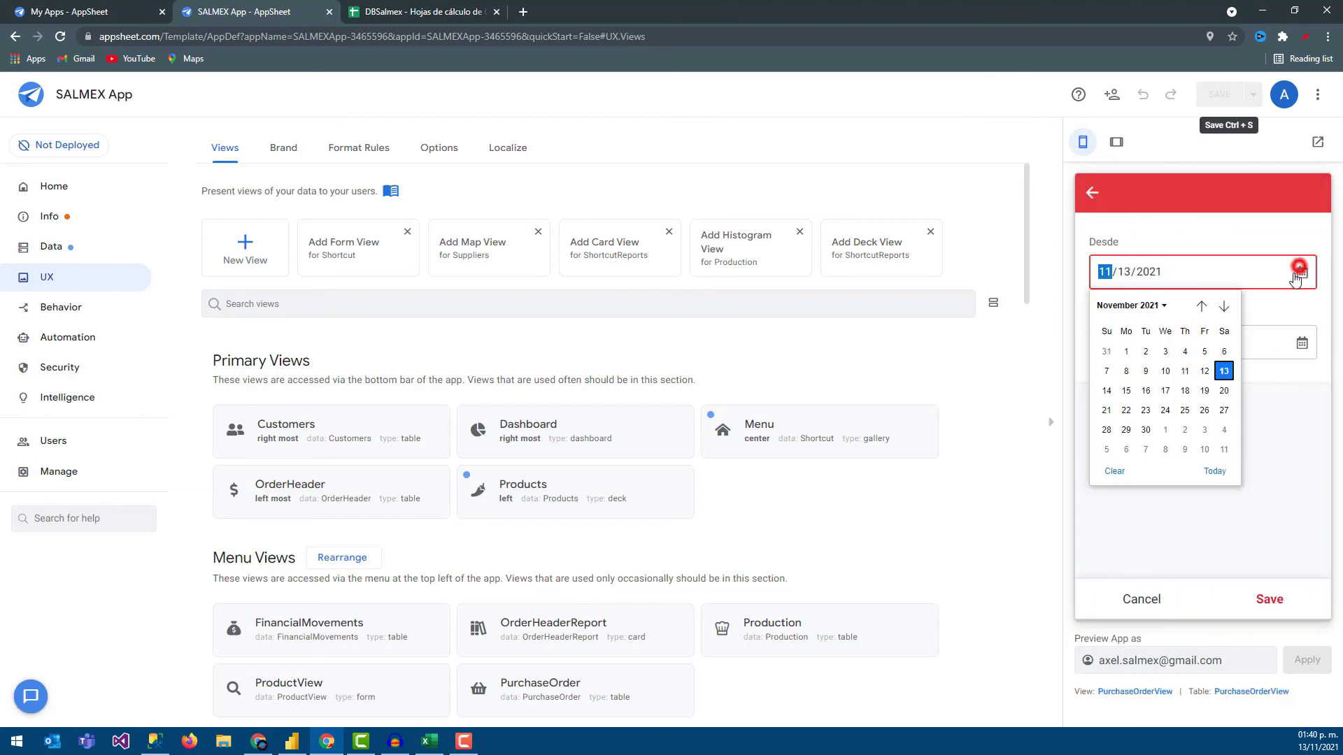
{"action": "left_click", "coordinate": [1200, 306]}
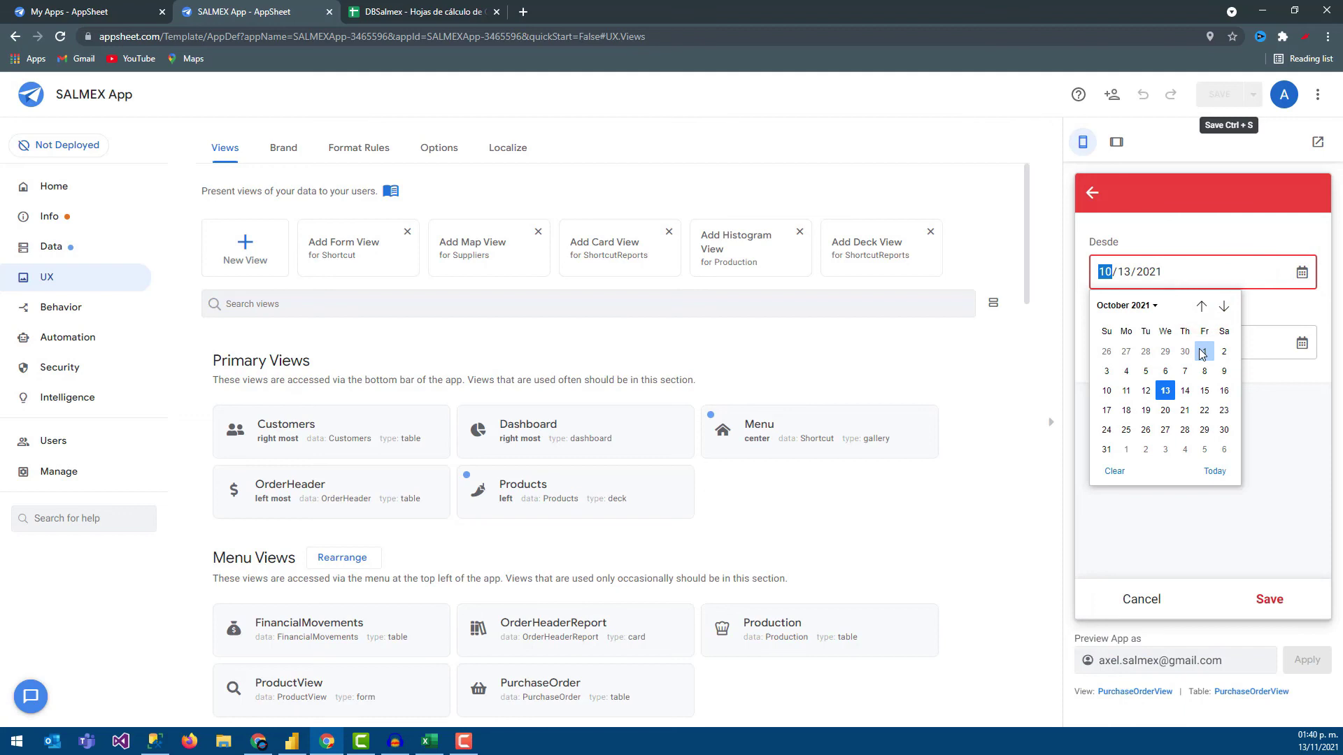
{"action": "left_click", "coordinate": [1203, 352]}
{"action": "left_click", "coordinate": [1301, 273]}
{"action": "left_click", "coordinate": [1201, 306]}
{"action": "left_click", "coordinate": [1200, 305]}
{"action": "left_click", "coordinate": [1106, 351]}
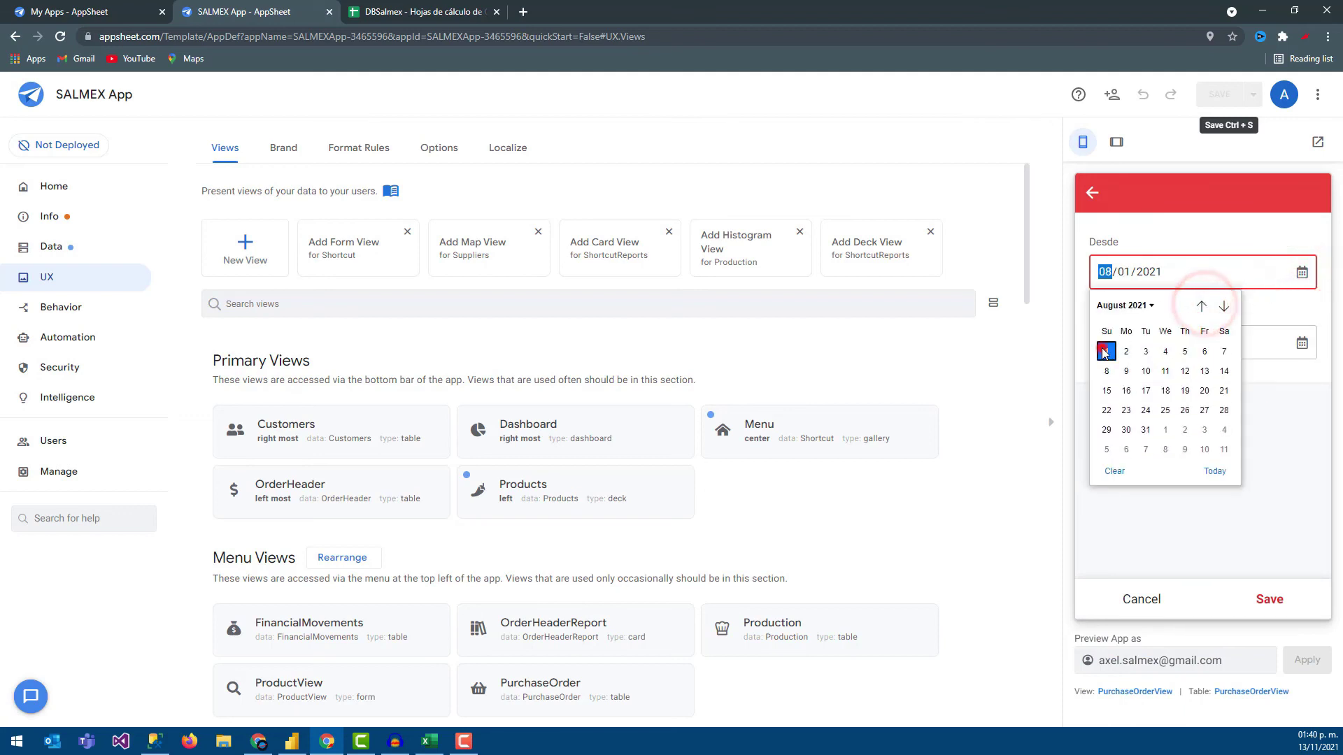
{"action": "left_click", "coordinate": [1109, 342]}
{"action": "left_click", "coordinate": [1301, 343]}
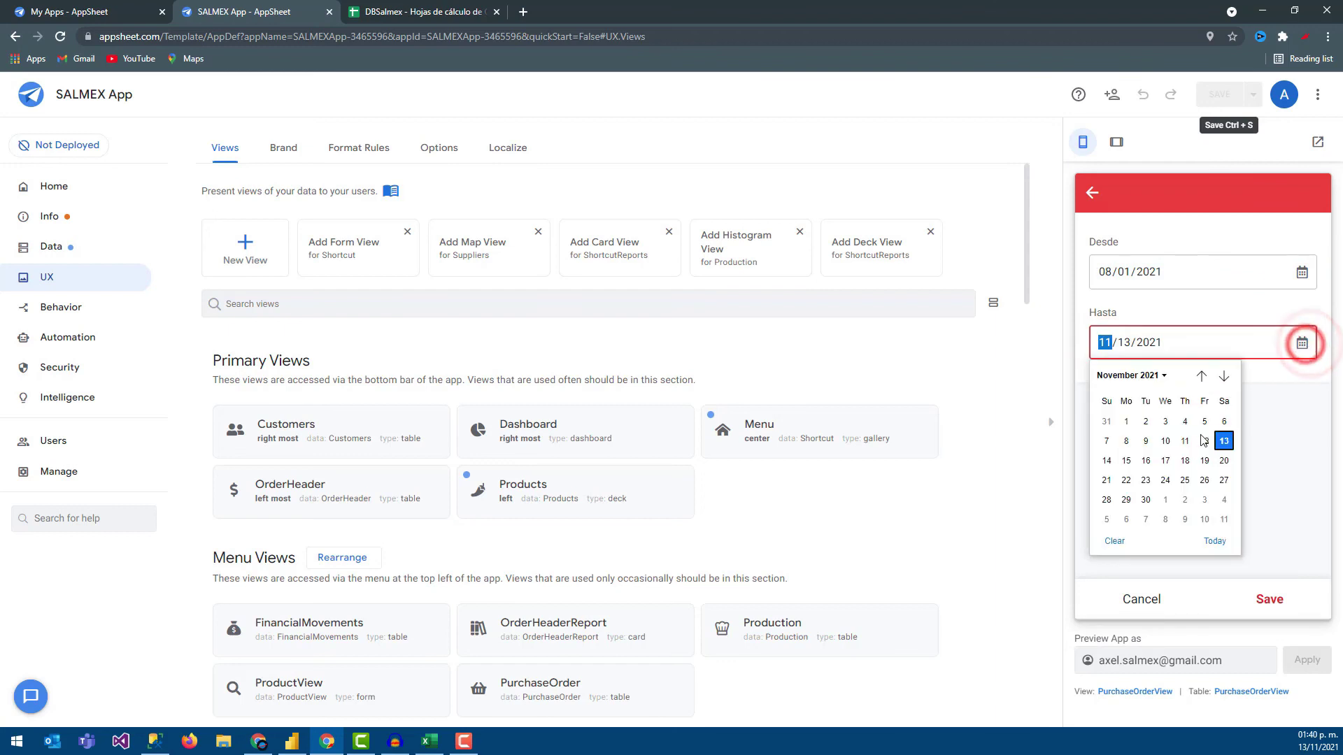
{"action": "left_click", "coordinate": [1223, 441]}
{"action": "left_click", "coordinate": [1283, 607]}
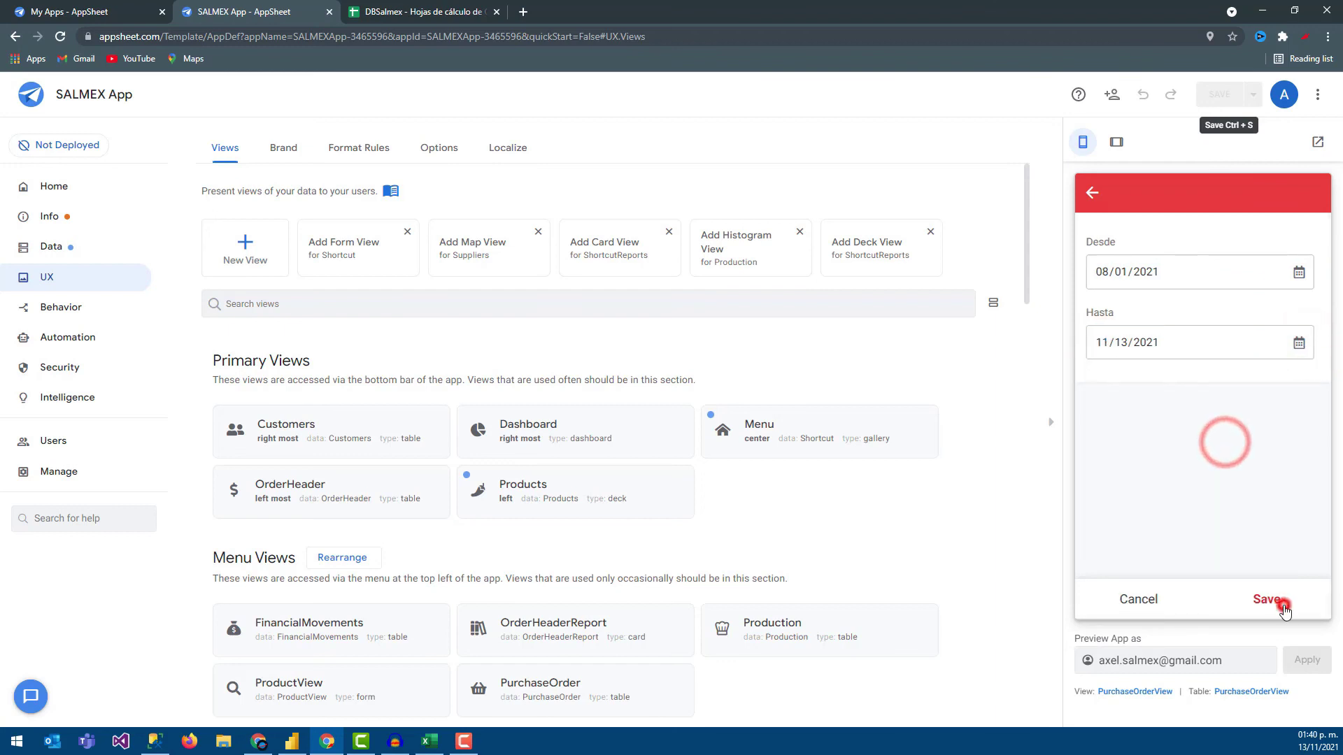
Check the DBSalmex spreadsheet, then return to the PurchaseOrder list in the preview.
{"action": "left_click", "coordinate": [414, 11]}
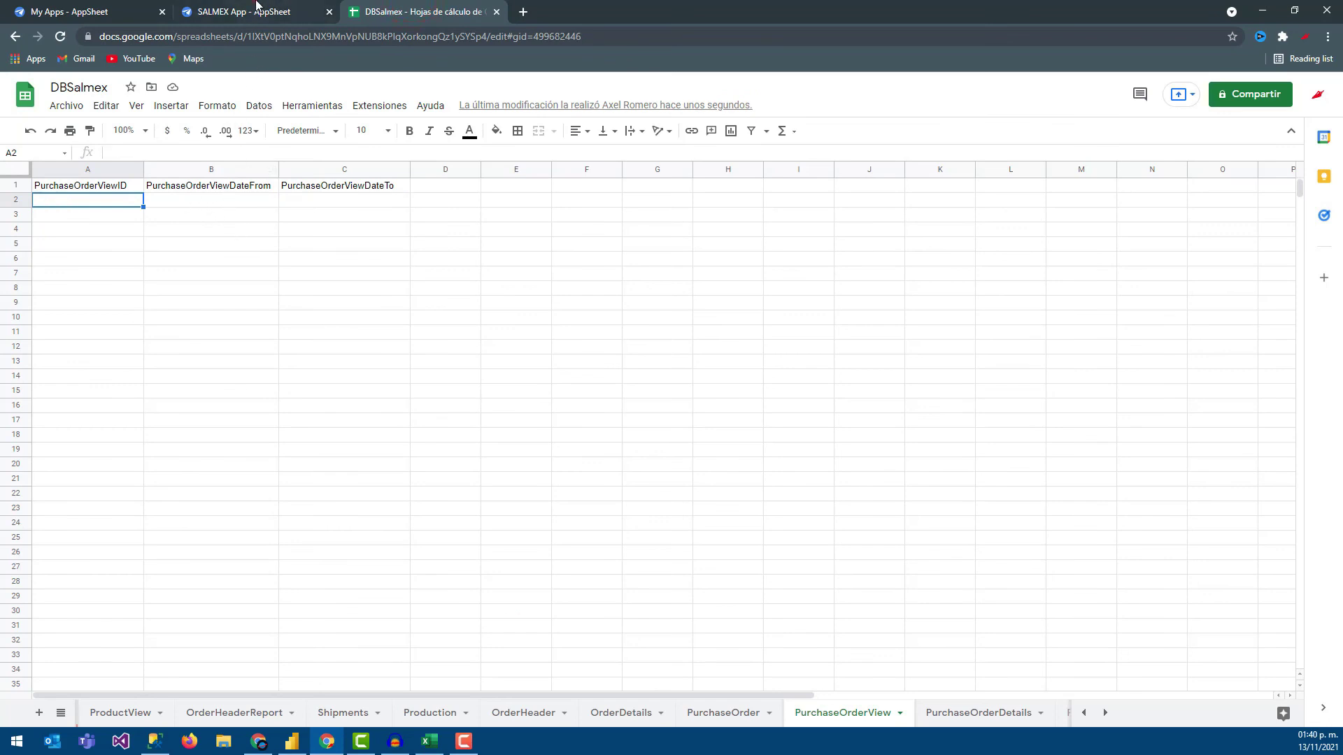
{"action": "left_click", "coordinate": [256, 5]}
{"action": "scroll", "coordinate": [1161, 405], "scroll_direction": "down", "scroll_amount": 5}
Leave the PurchaseOrder list and browse the Menu gallery's Envíos, Producción, Compras and Proveedores tiles.
{"action": "scroll", "coordinate": [1161, 430], "scroll_direction": "up", "scroll_amount": 3}
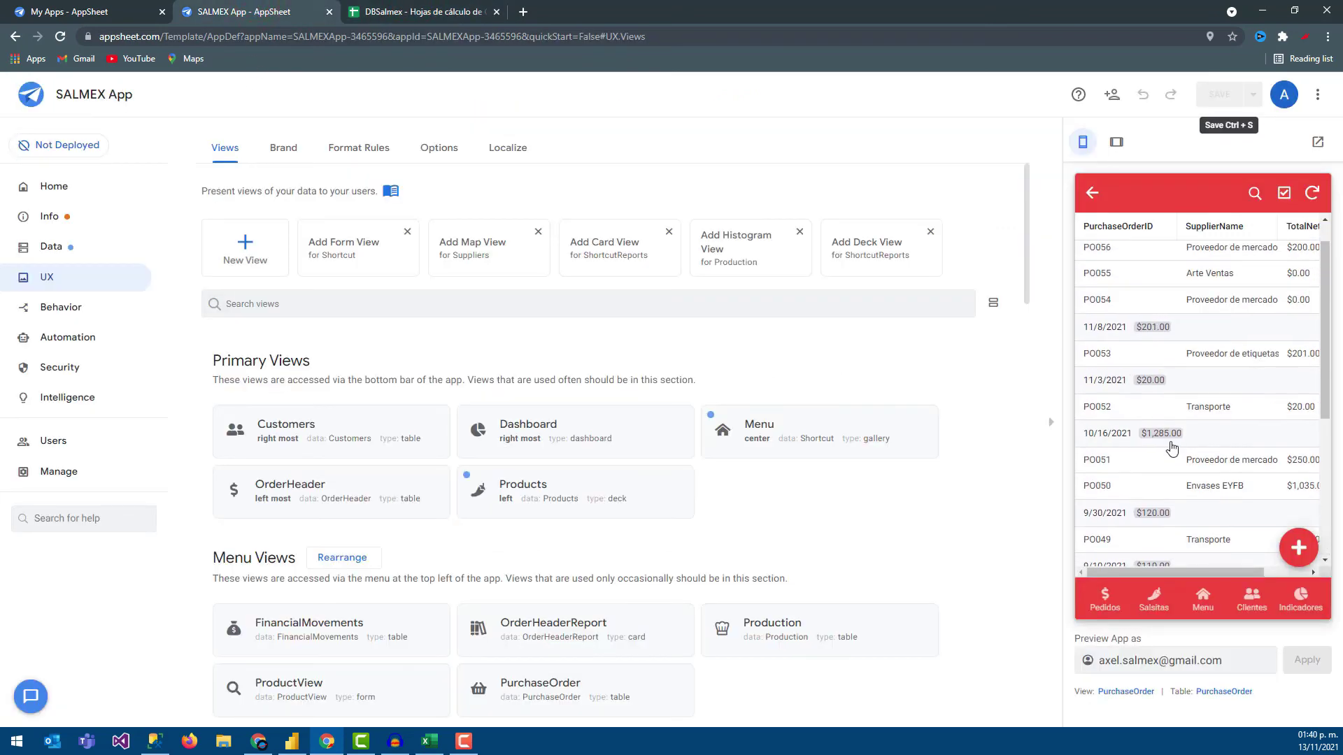
{"action": "scroll", "coordinate": [1175, 444], "scroll_direction": "up", "scroll_amount": 1}
{"action": "scroll", "coordinate": [1115, 300], "scroll_direction": "down", "scroll_amount": 4}
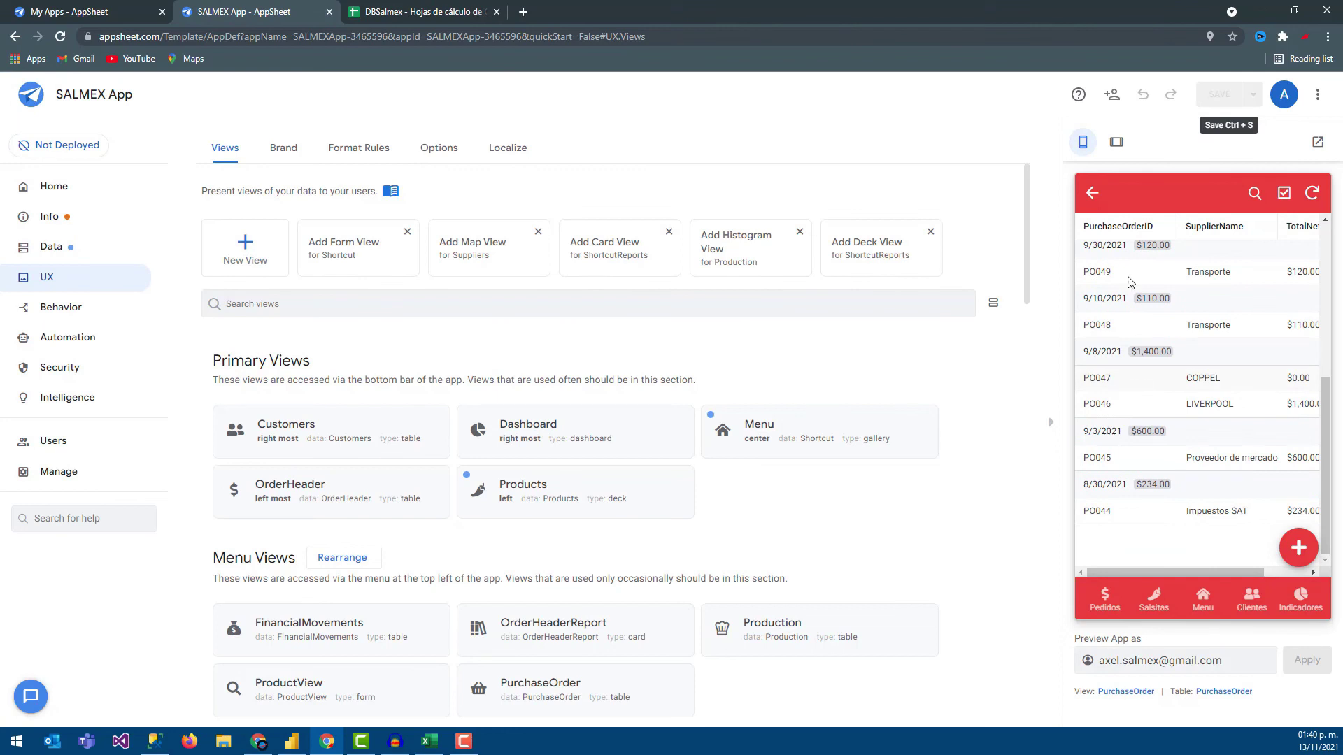
{"action": "left_click", "coordinate": [1089, 192]}
{"action": "left_click", "coordinate": [1091, 203]}
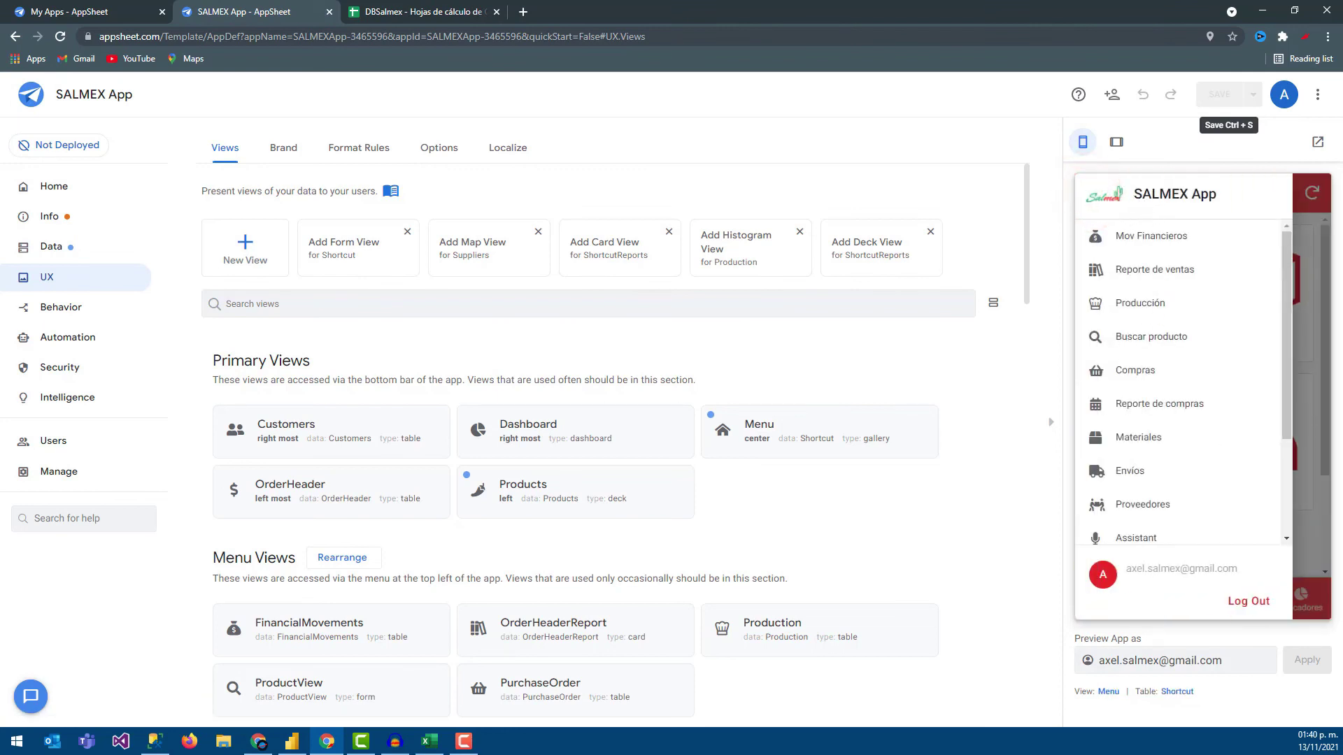
{"action": "left_click", "coordinate": [1305, 365]}
{"action": "scroll", "coordinate": [1146, 517], "scroll_direction": "down", "scroll_amount": 2}
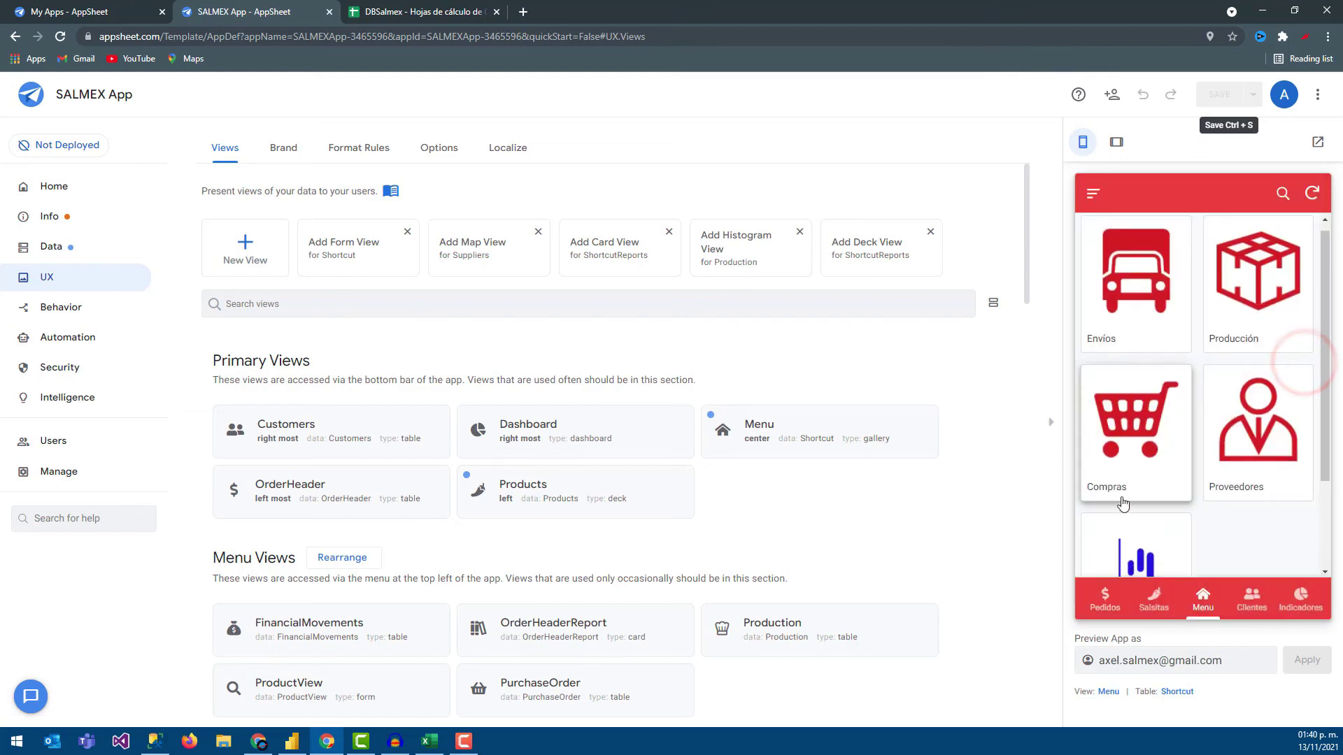
{"action": "scroll", "coordinate": [1197, 415], "scroll_direction": "up", "scroll_amount": 2}
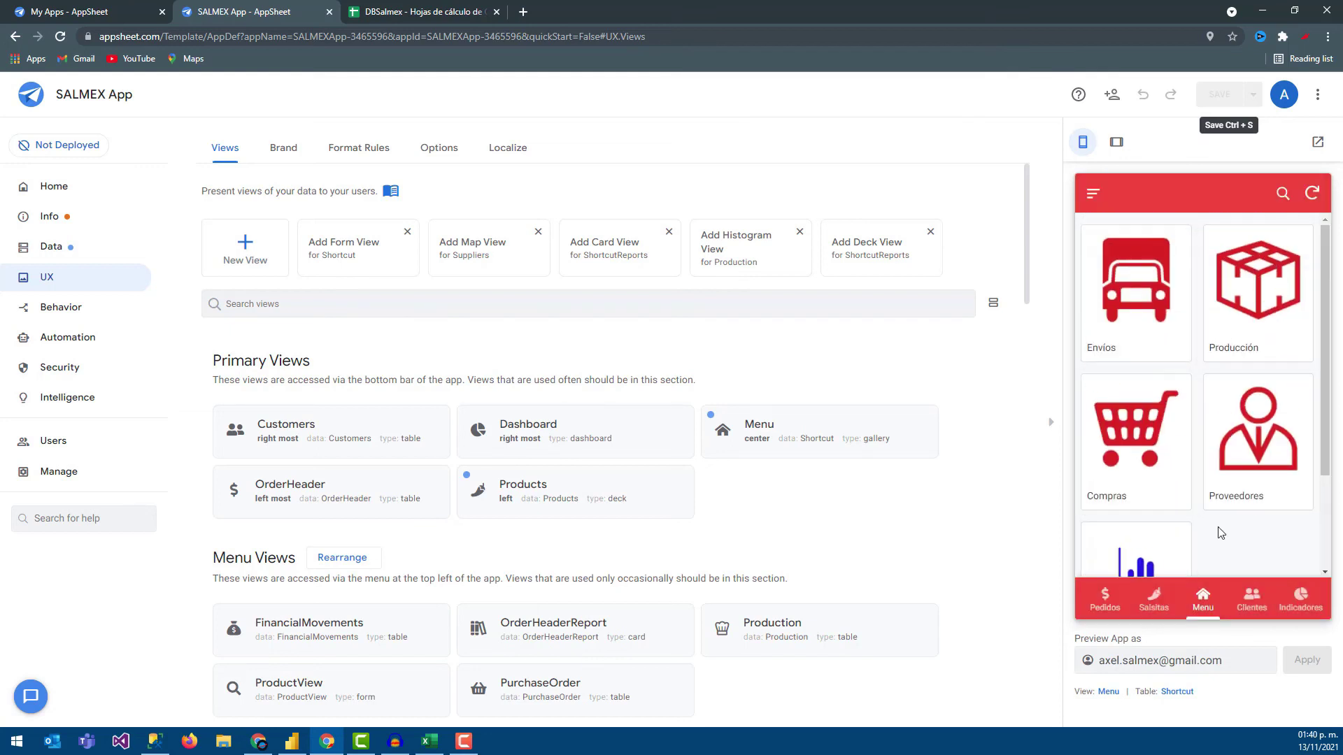
{"action": "scroll", "coordinate": [1226, 526], "scroll_direction": "down", "scroll_amount": 1}
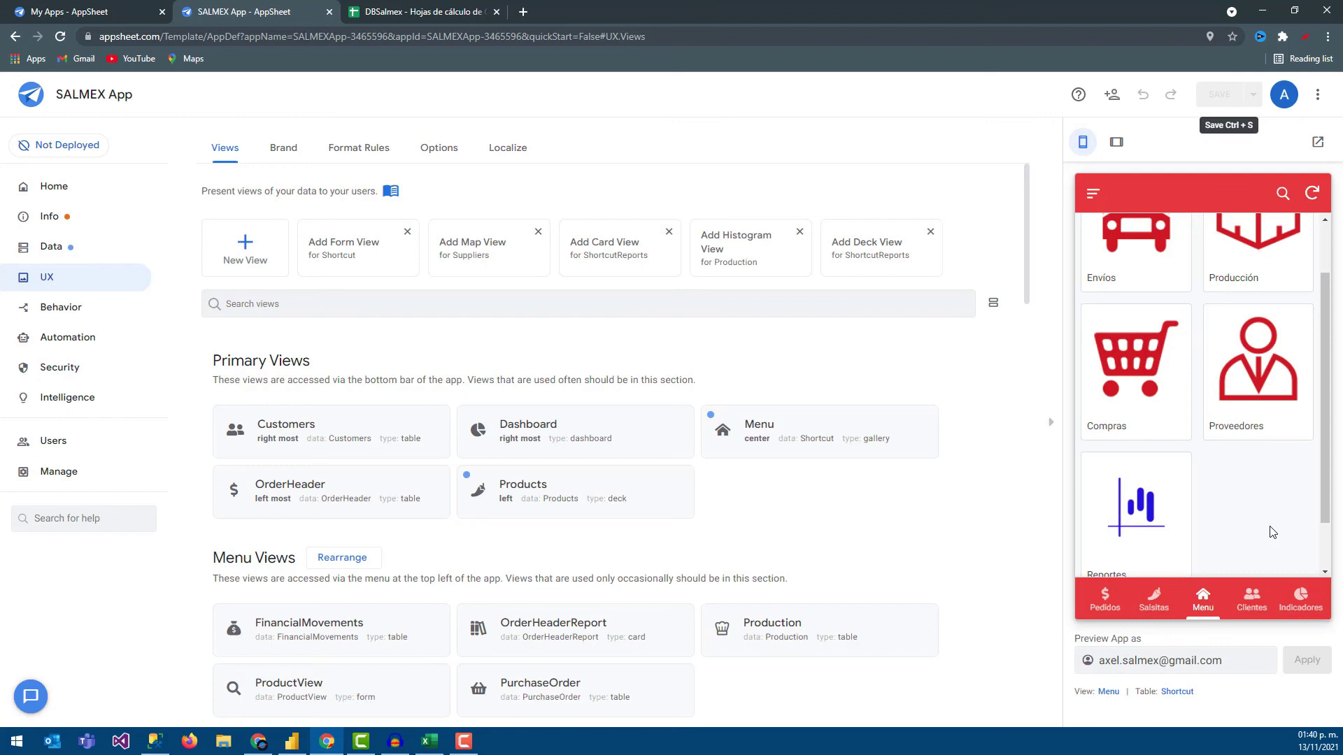